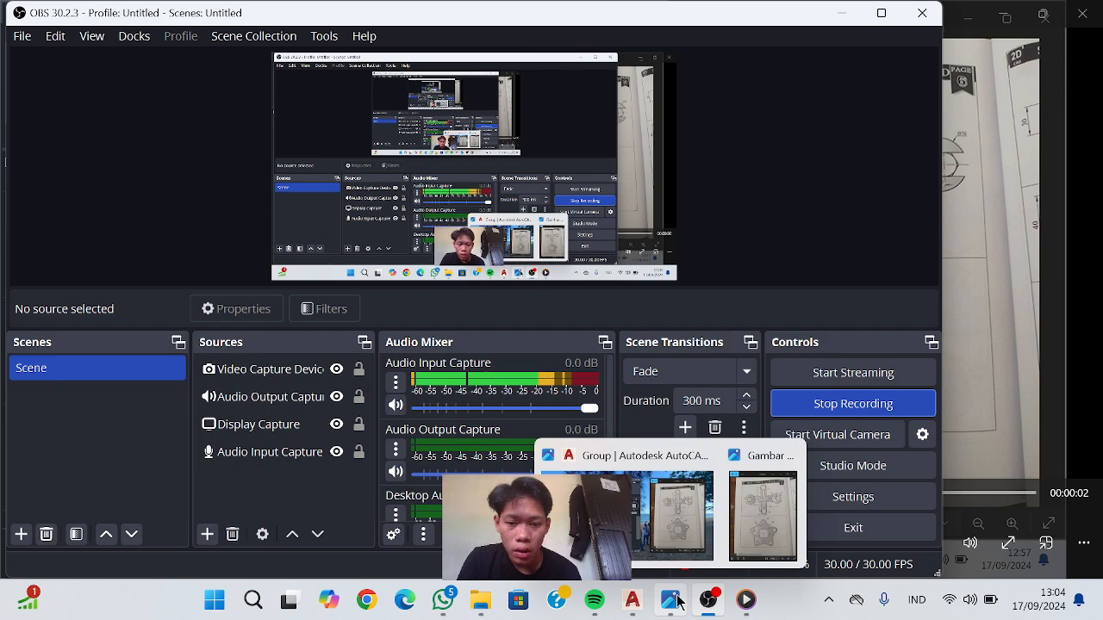
Bring up the reference photo beside AutoCAD and draw a circle of radius 17 in the empty drawing
{"action": "left_click", "coordinate": [677, 602]}
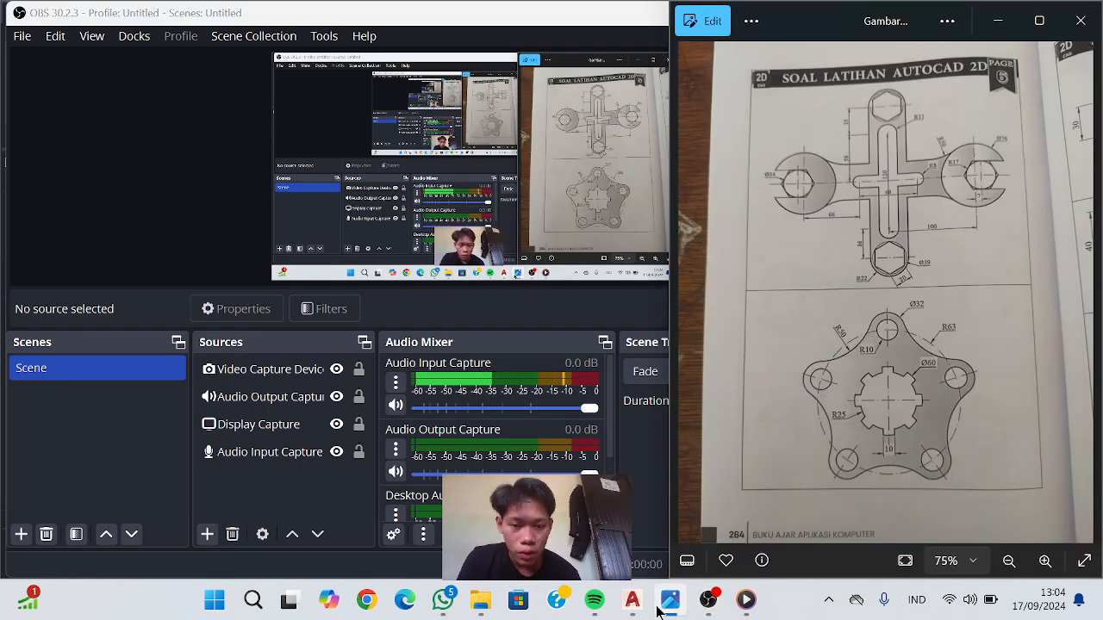
{"action": "left_click", "coordinate": [636, 604]}
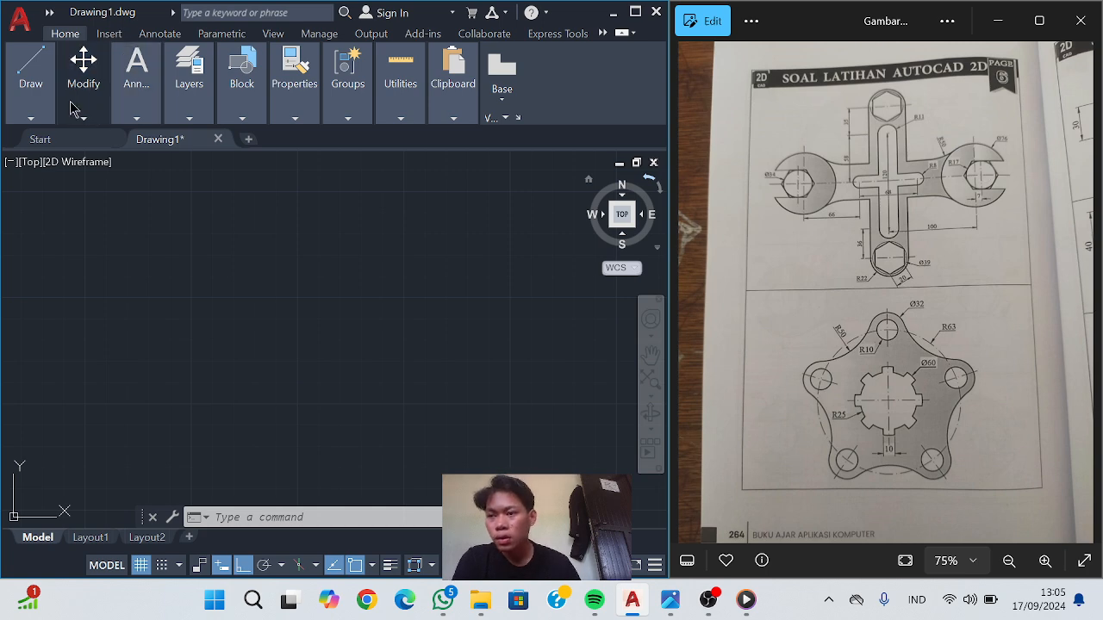
{"action": "left_click", "coordinate": [29, 103]}
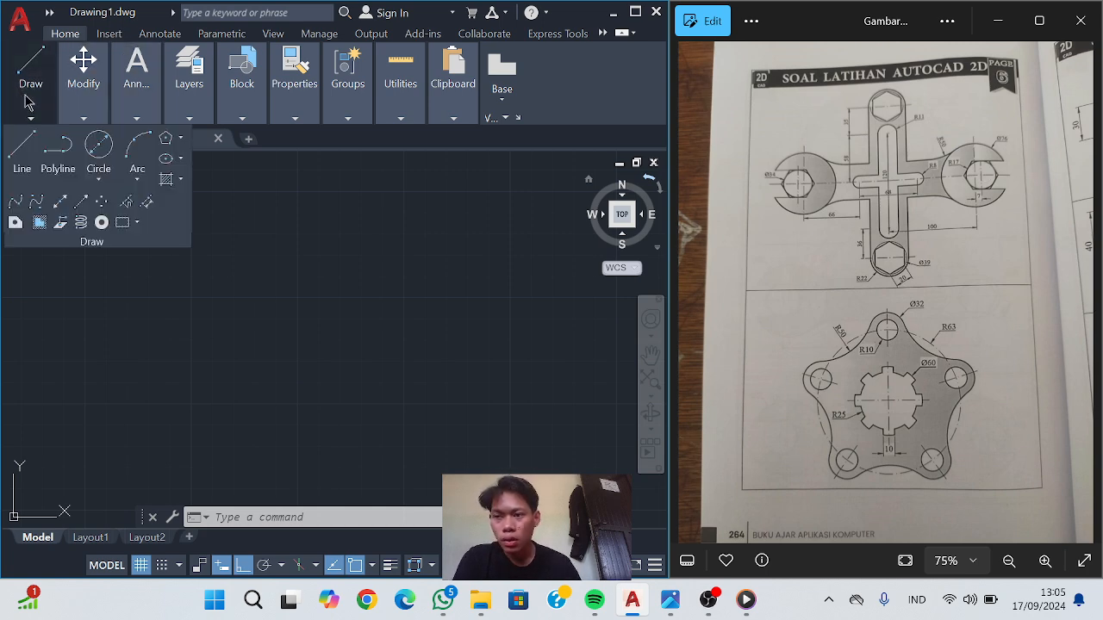
{"action": "left_click", "coordinate": [98, 177]}
{"action": "left_click", "coordinate": [126, 214]}
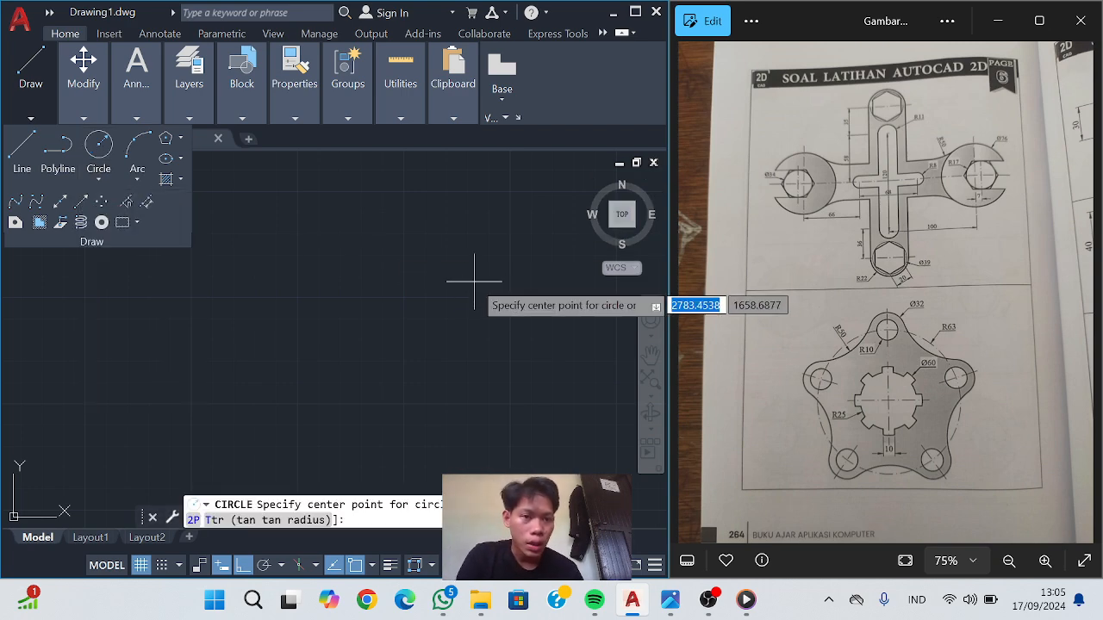
{"action": "left_click", "coordinate": [439, 294]}
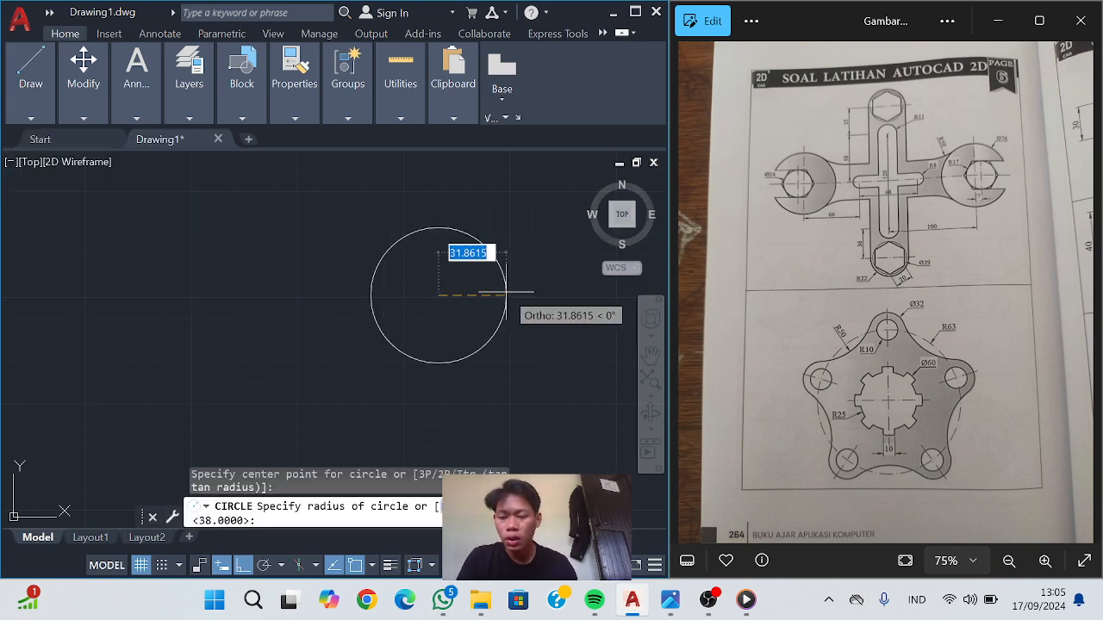
{"action": "key", "text": "BackSpace"}
{"action": "type", "text": "17"}
{"action": "key", "text": "Return"}
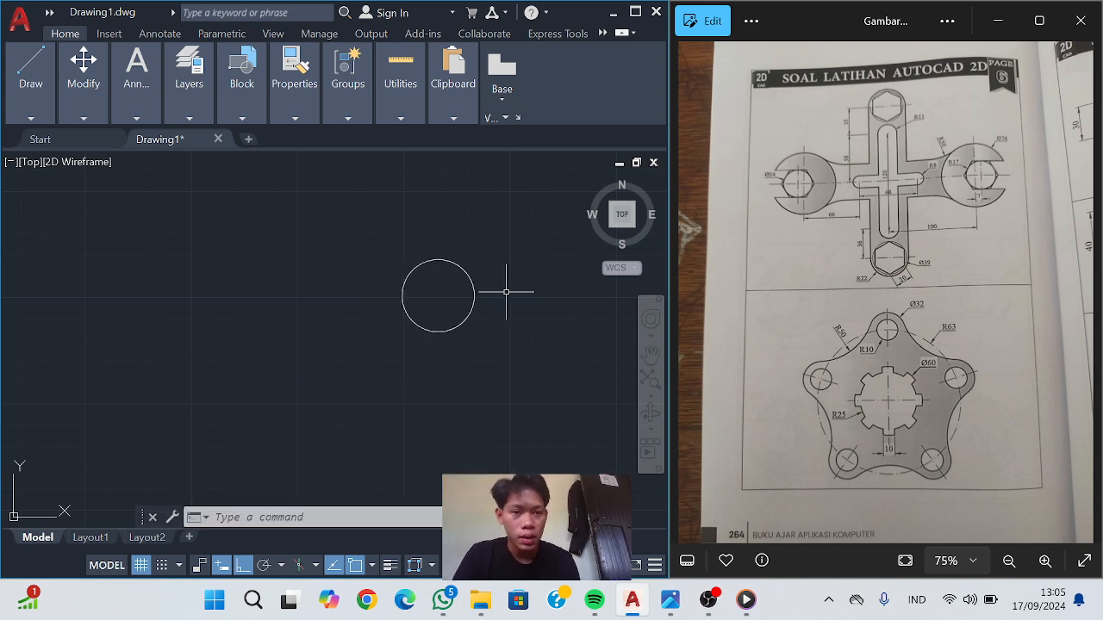
Draw a six-sided polygon circumscribed about the radius 17 circle, centred on it with flat horizontal sides above and below
{"action": "left_click", "coordinate": [35, 119]}
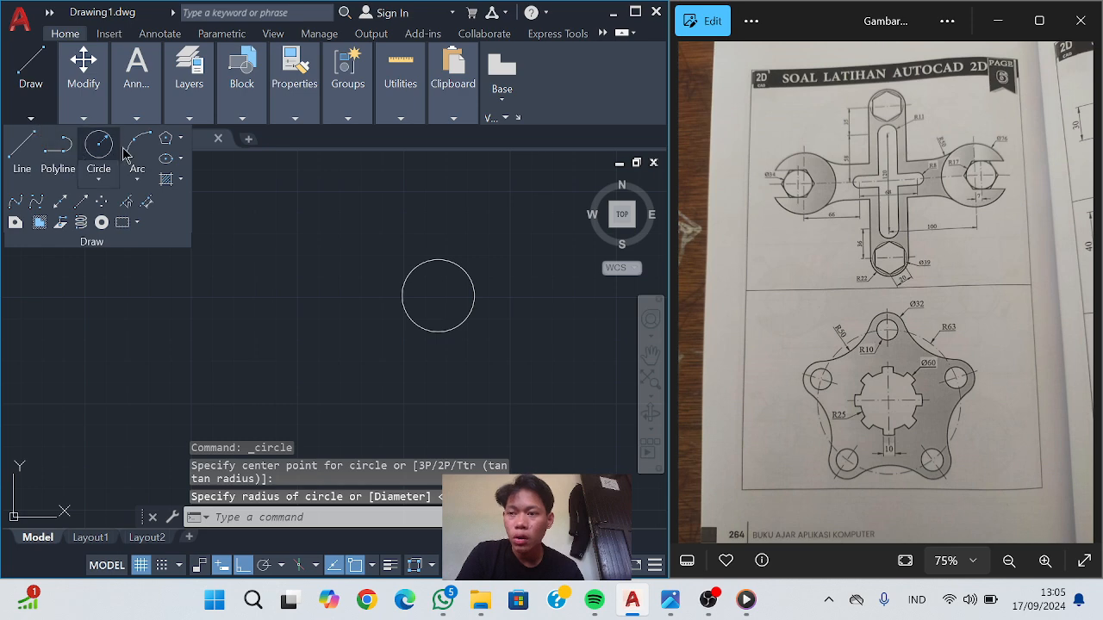
{"action": "left_click", "coordinate": [166, 141]}
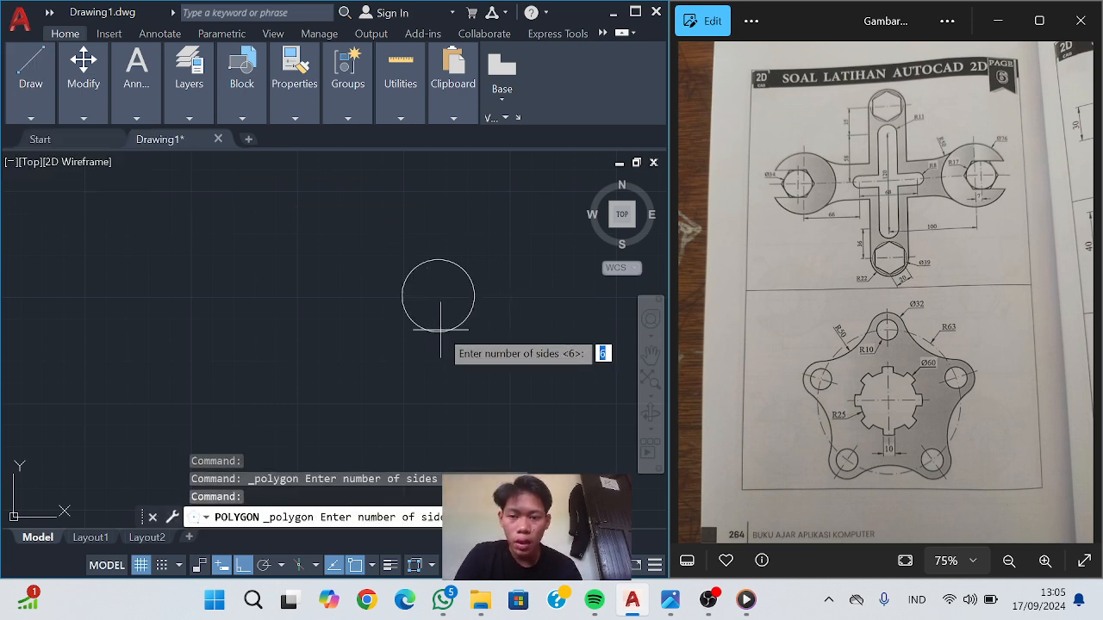
{"action": "key", "text": "Return"}
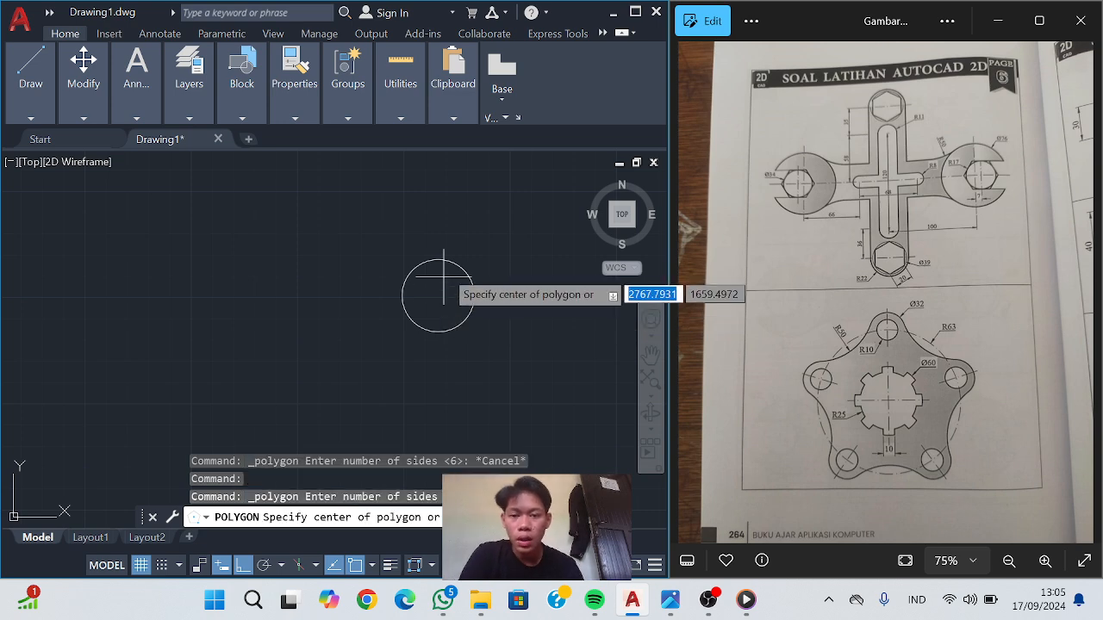
{"action": "left_click", "coordinate": [436, 297]}
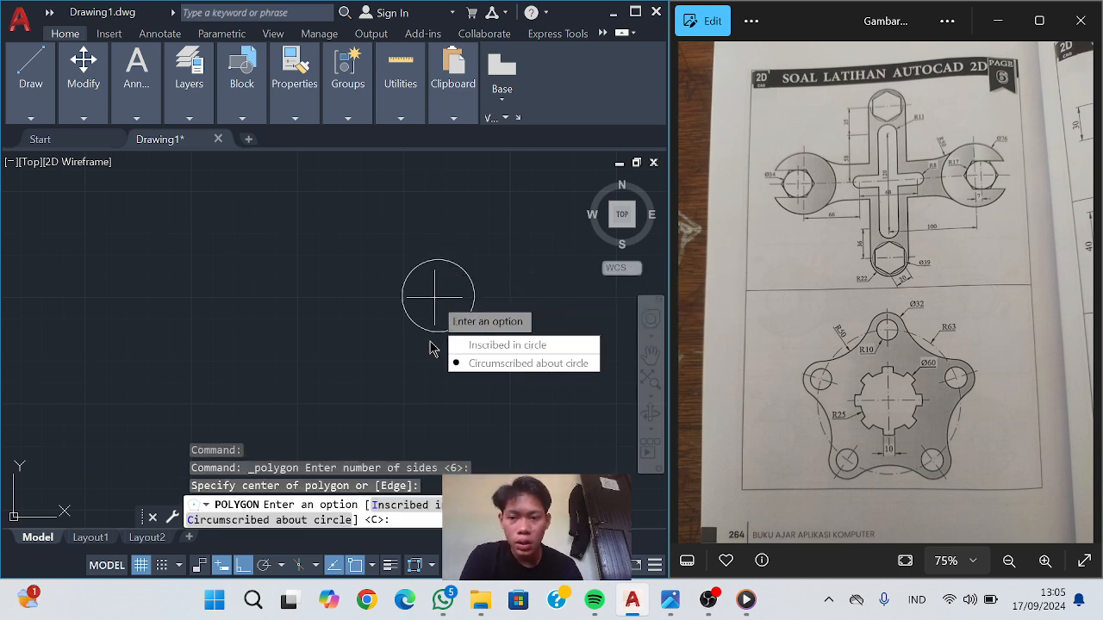
{"action": "left_click", "coordinate": [500, 364]}
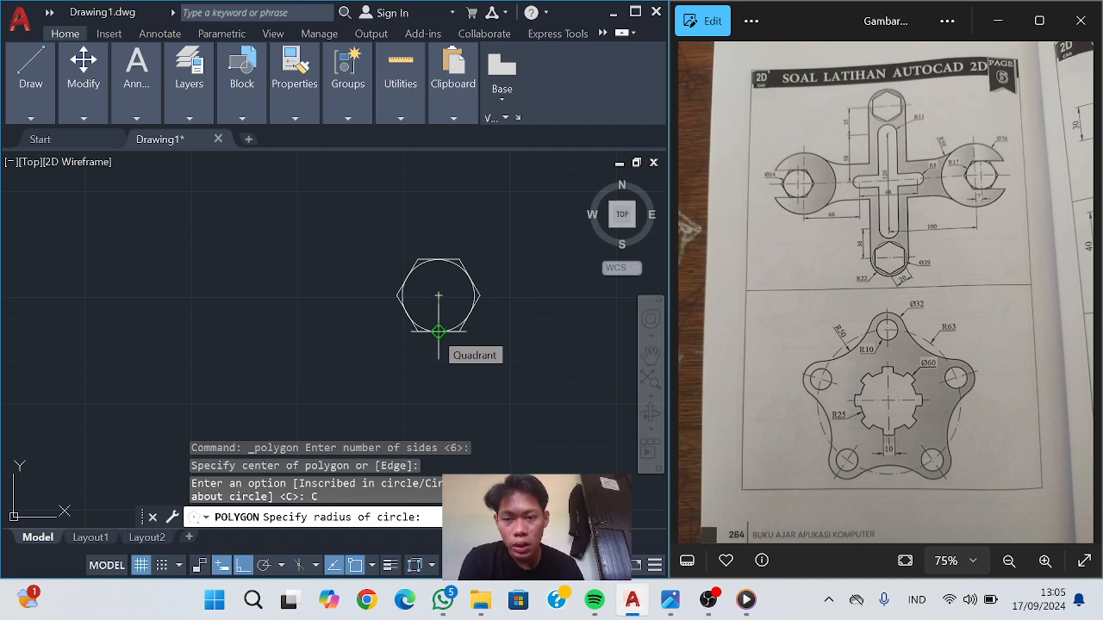
{"action": "left_click", "coordinate": [439, 331]}
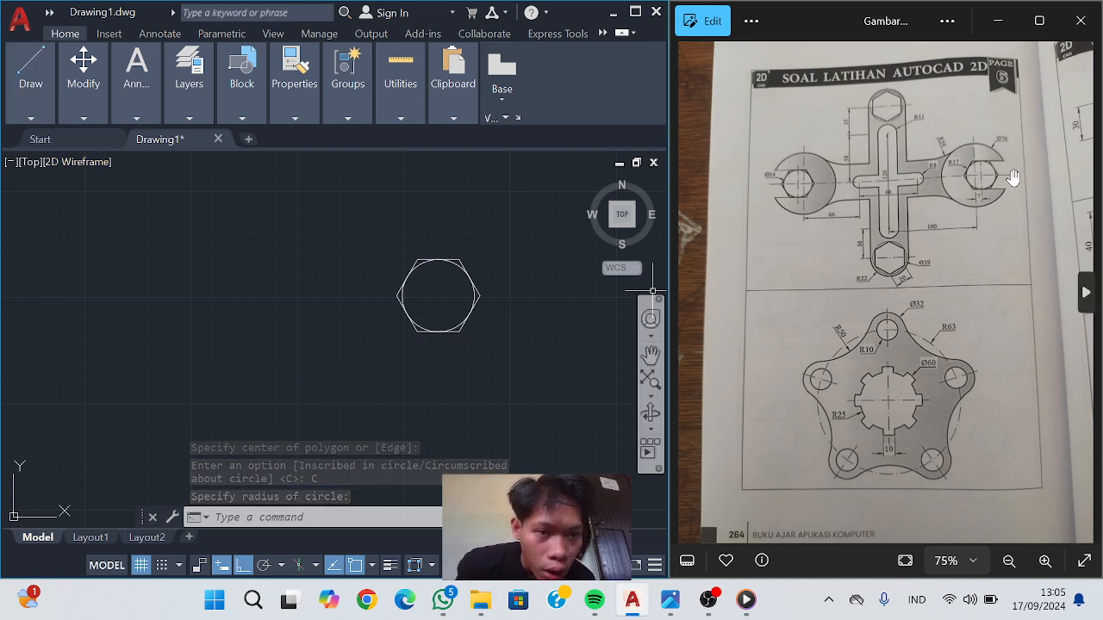
Draw a horizontal line 7 units long leftward from the centre of the hexagon
{"action": "left_click", "coordinate": [38, 114]}
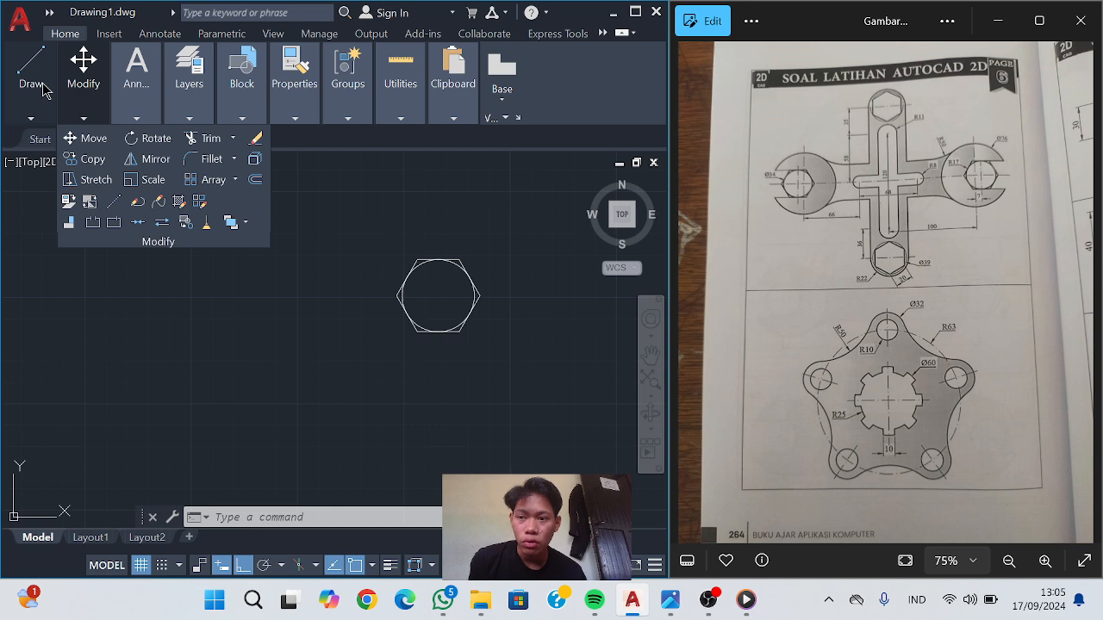
{"action": "mouse_move", "coordinate": [82, 84]}
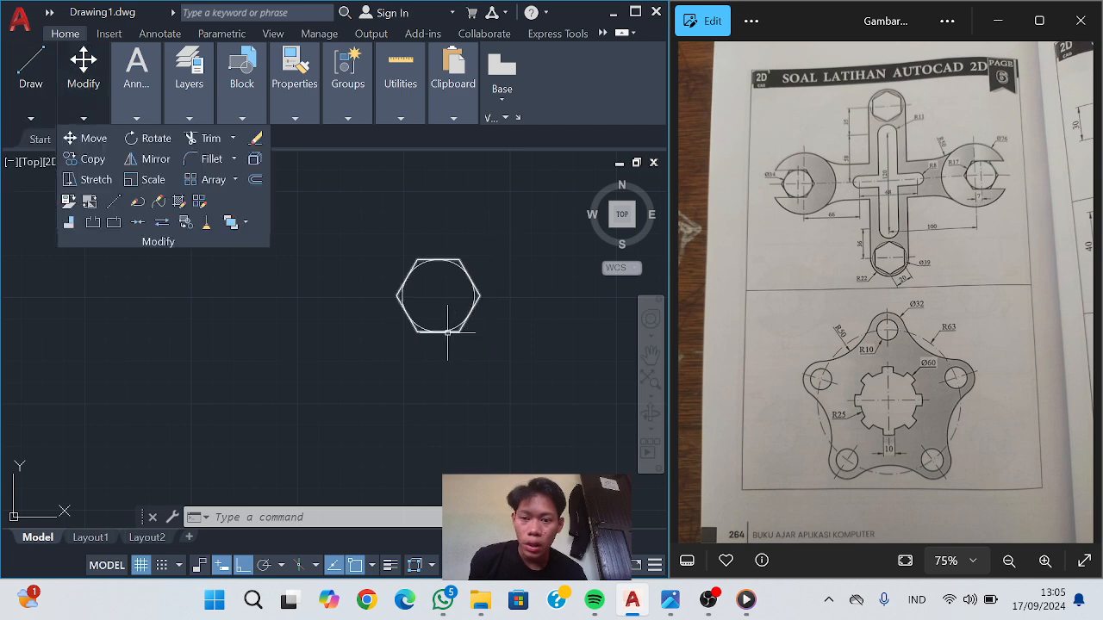
{"action": "mouse_move", "coordinate": [39, 119]}
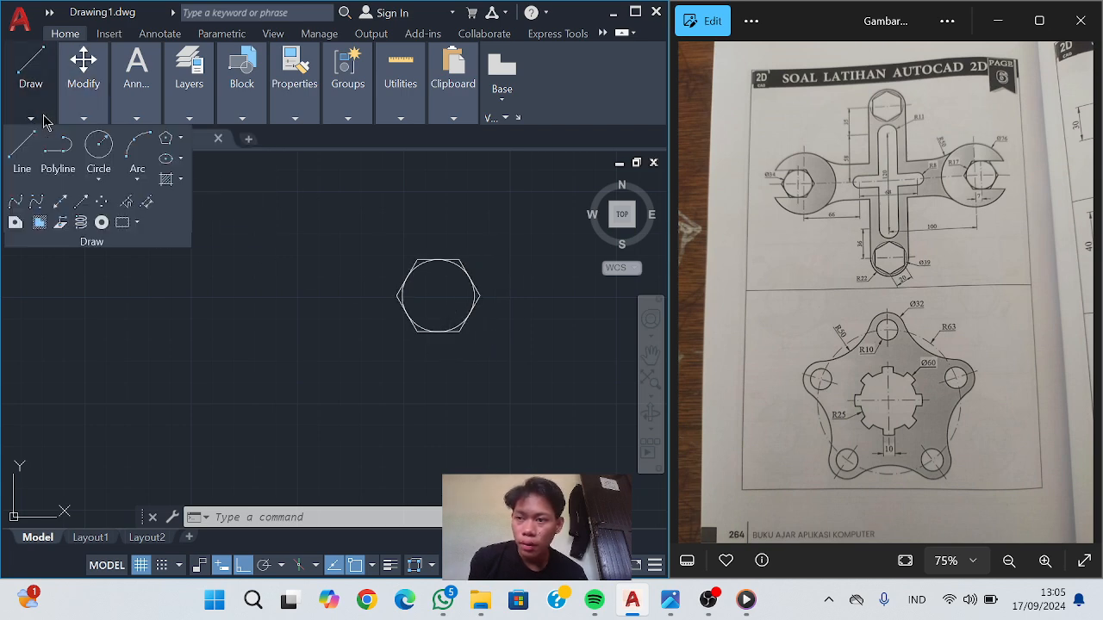
{"action": "left_click", "coordinate": [21, 169]}
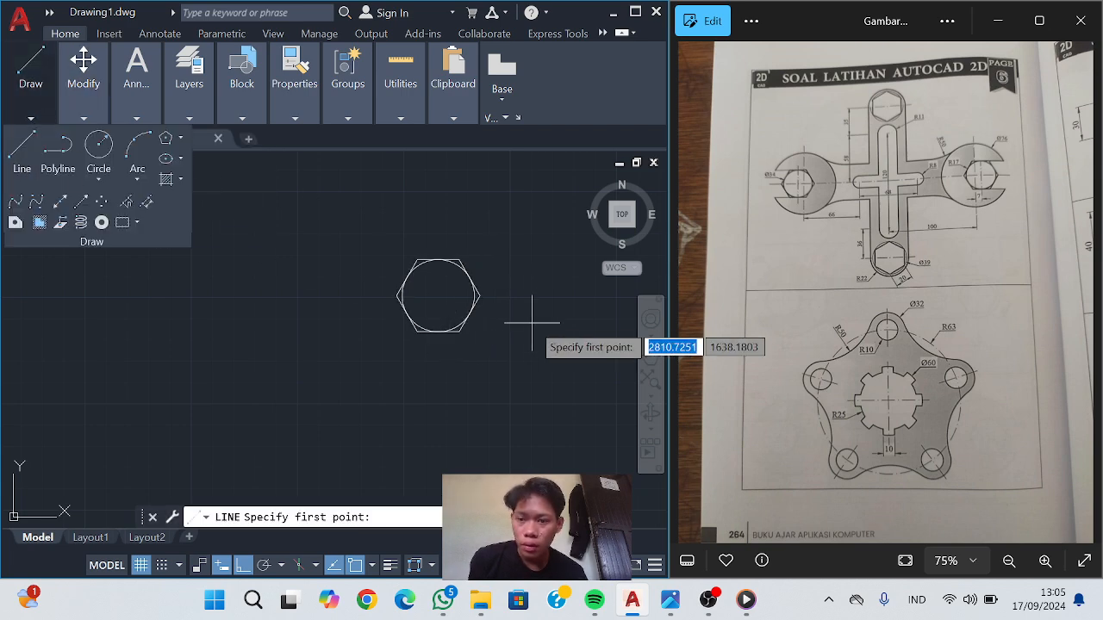
{"action": "left_click", "coordinate": [439, 295]}
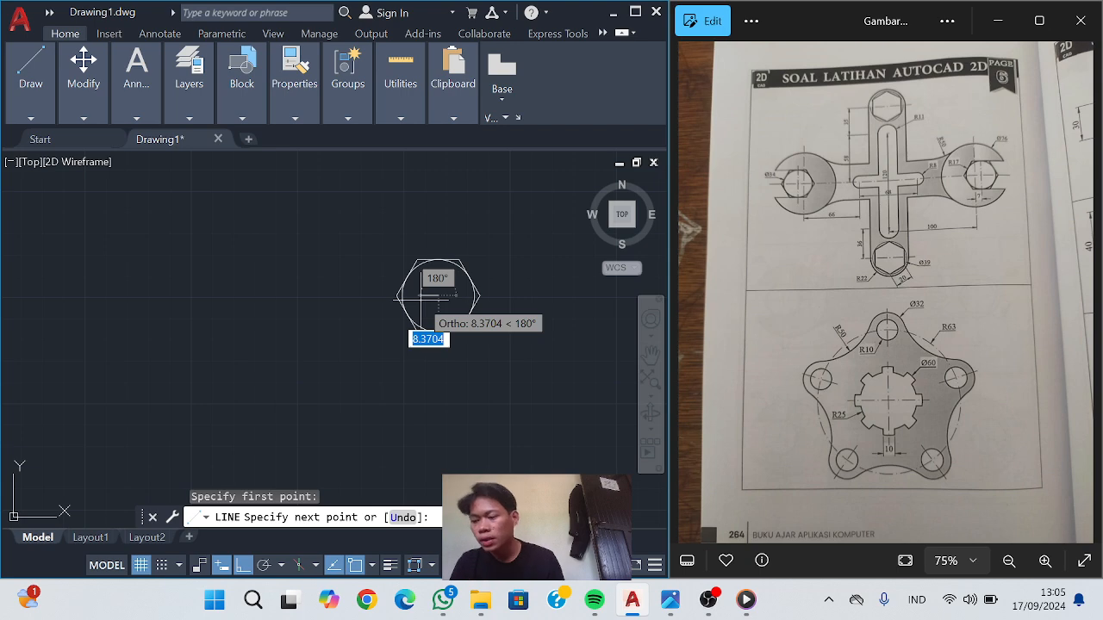
{"action": "type", "text": "7"}
{"action": "key", "text": "Return"}
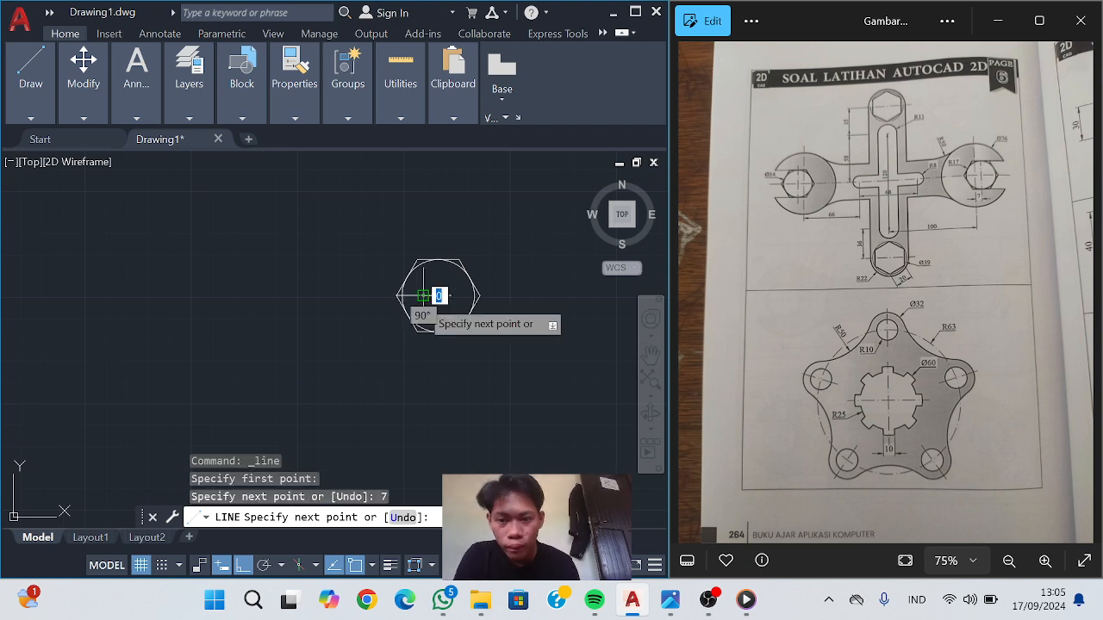
Draw a circle of diameter 76 centred on the left end of the 7-unit line
{"action": "left_click", "coordinate": [34, 118]}
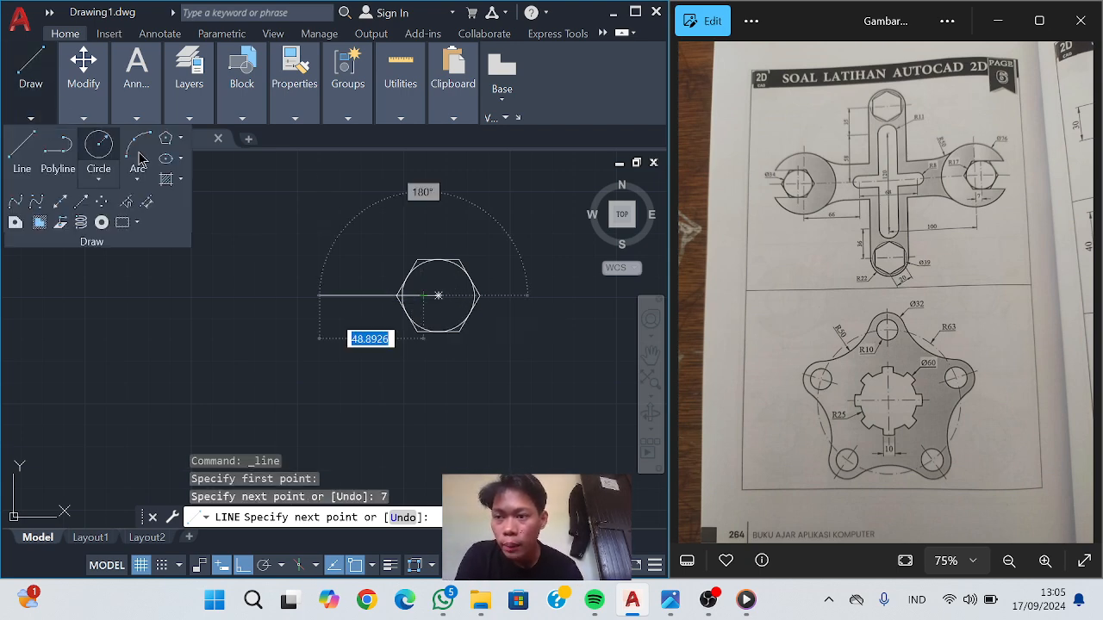
{"action": "left_click", "coordinate": [108, 168]}
{"action": "left_click", "coordinate": [111, 237]}
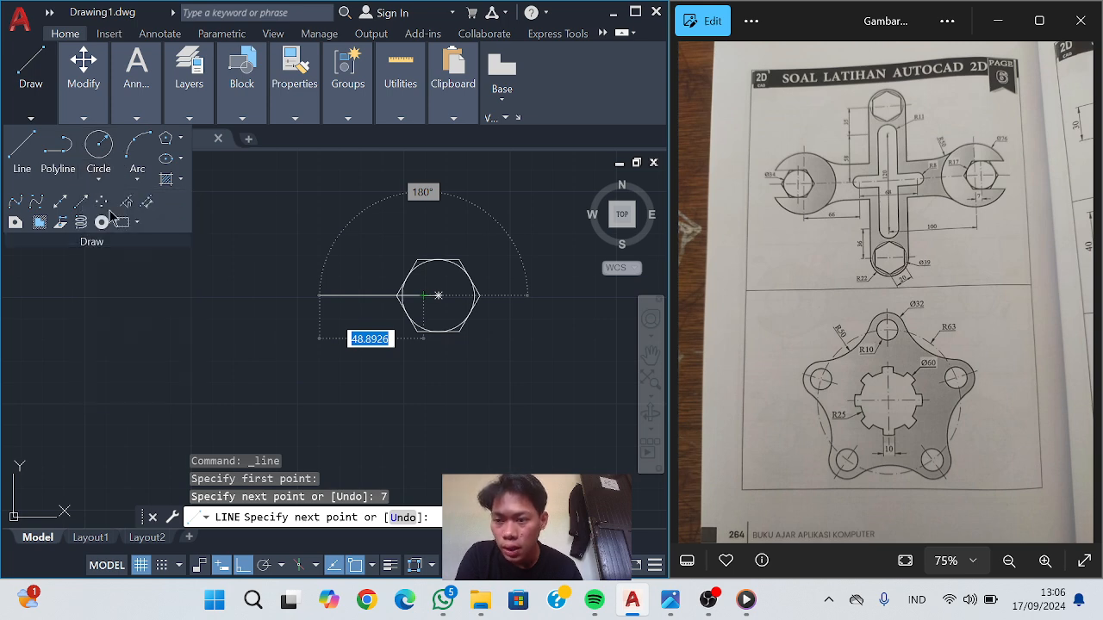
{"action": "left_click", "coordinate": [103, 145]}
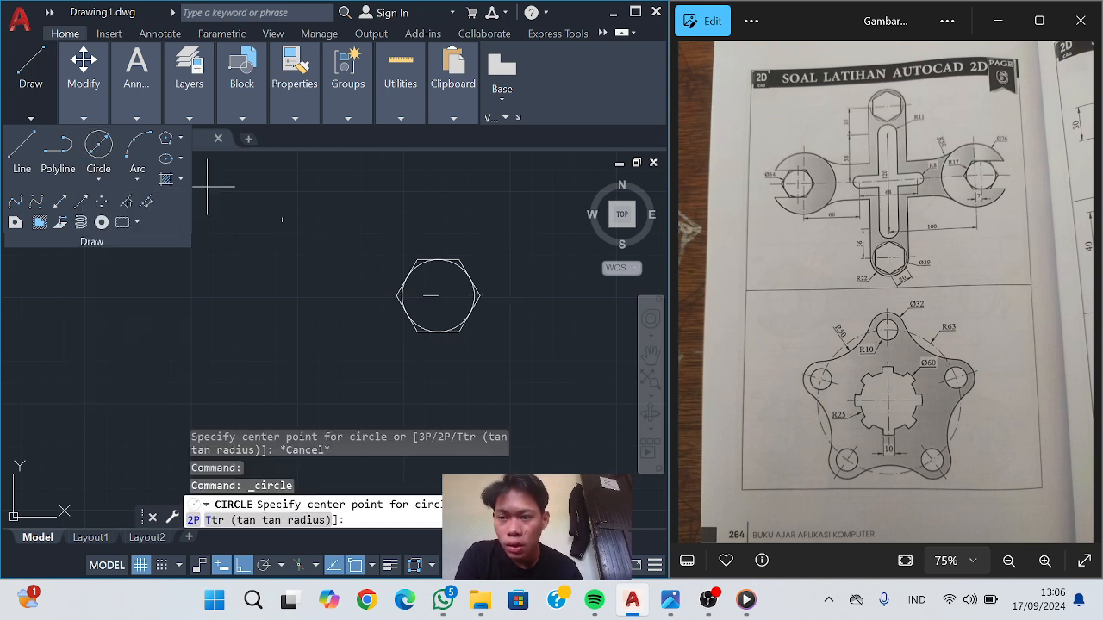
{"action": "left_click", "coordinate": [423, 296]}
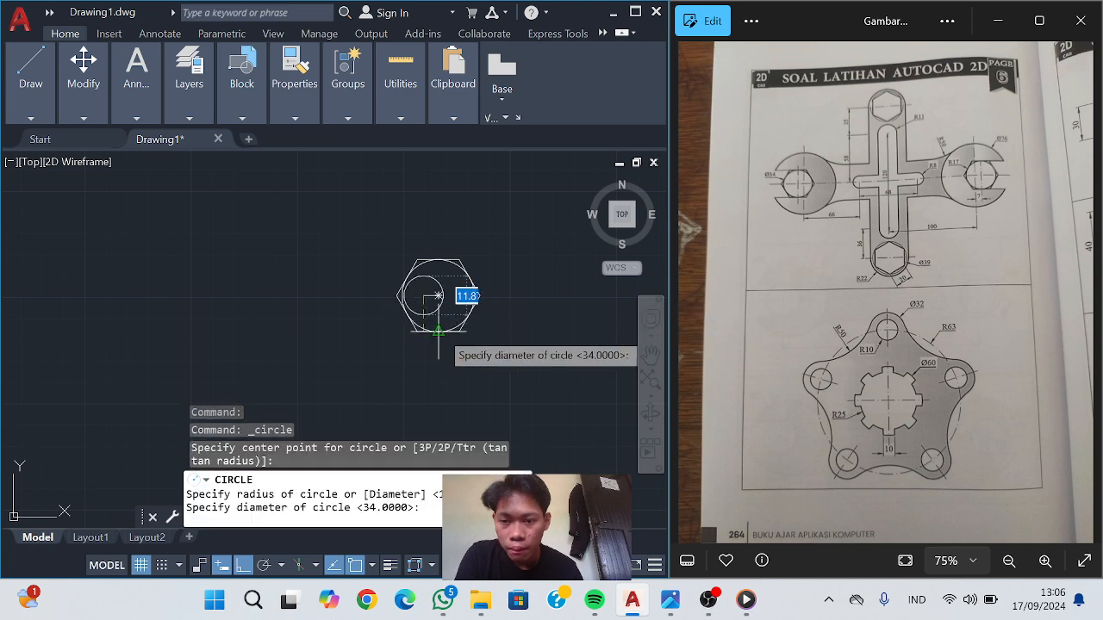
{"action": "type", "text": "76"}
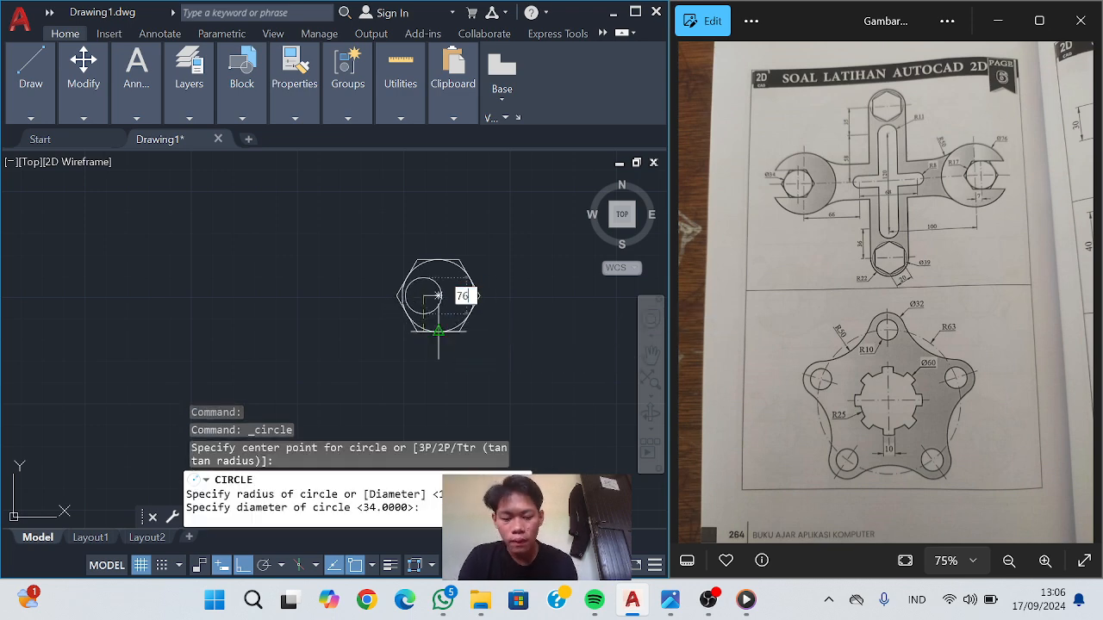
{"action": "key", "text": "Return"}
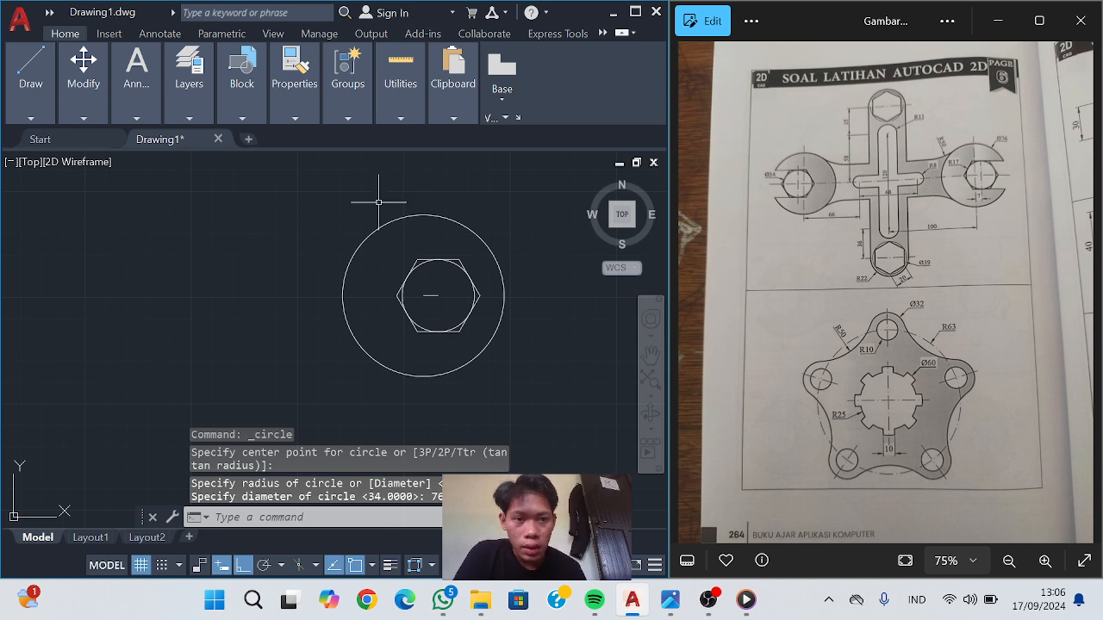
Draw two horizontal lines from the hexagon's upper and lower right corners, extending rightward past the outer circle
{"action": "mouse_move", "coordinate": [31, 79]}
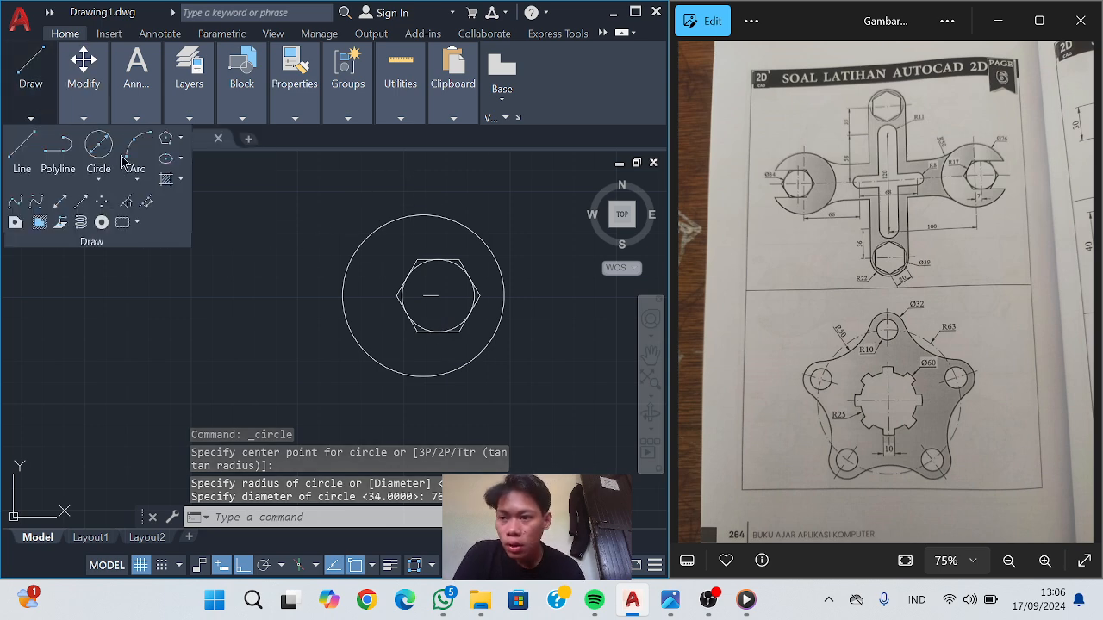
{"action": "left_click", "coordinate": [22, 160]}
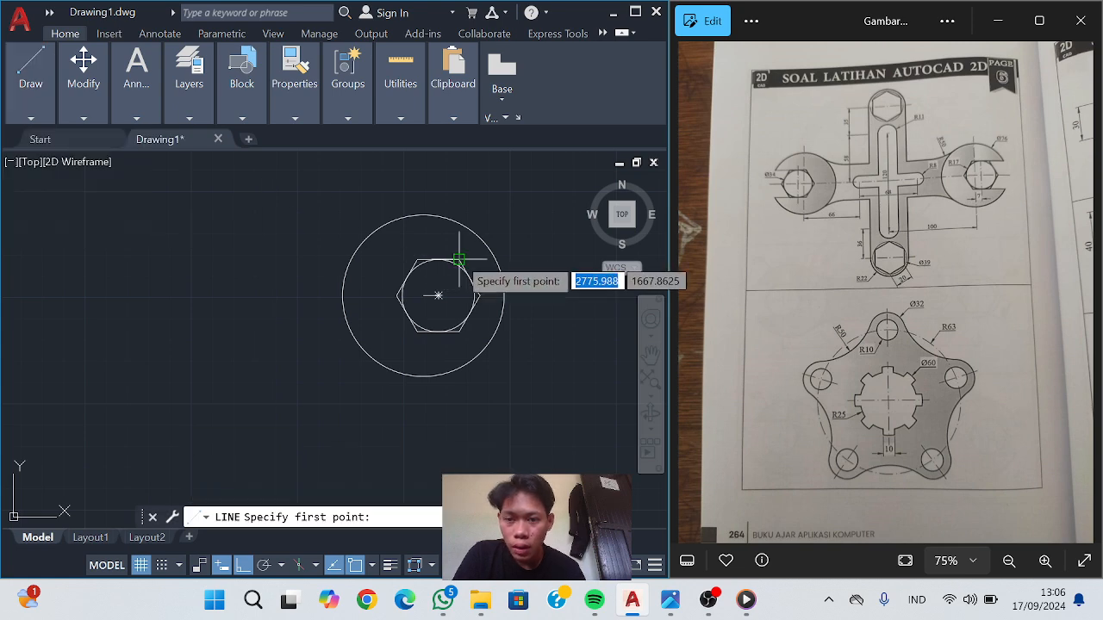
{"action": "left_click", "coordinate": [547, 258]}
{"action": "mouse_move", "coordinate": [36, 65]}
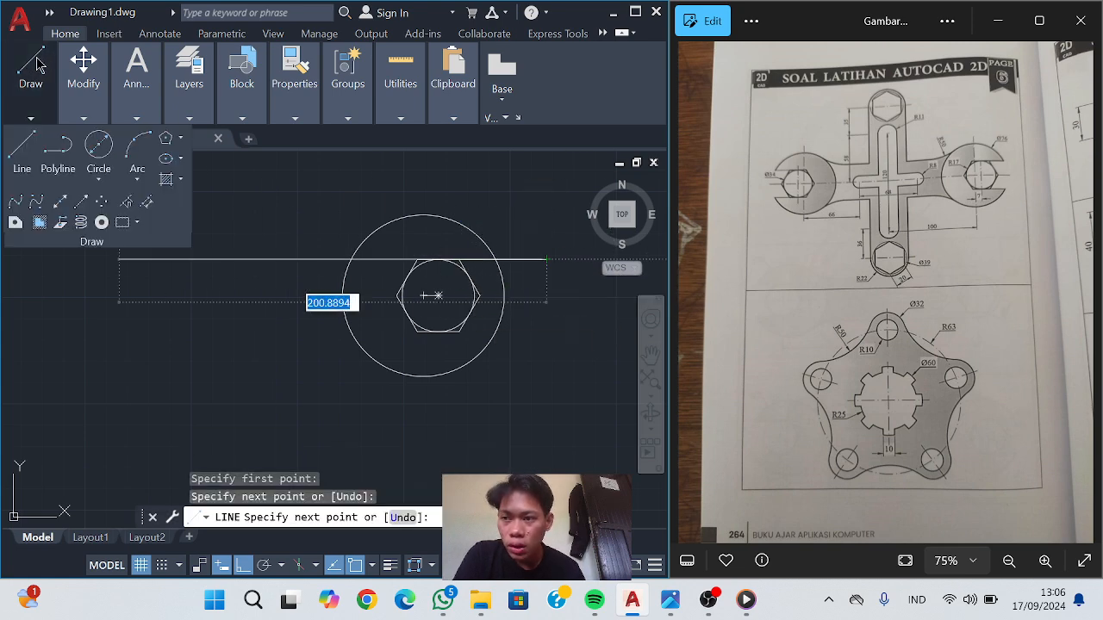
{"action": "left_click", "coordinate": [22, 159]}
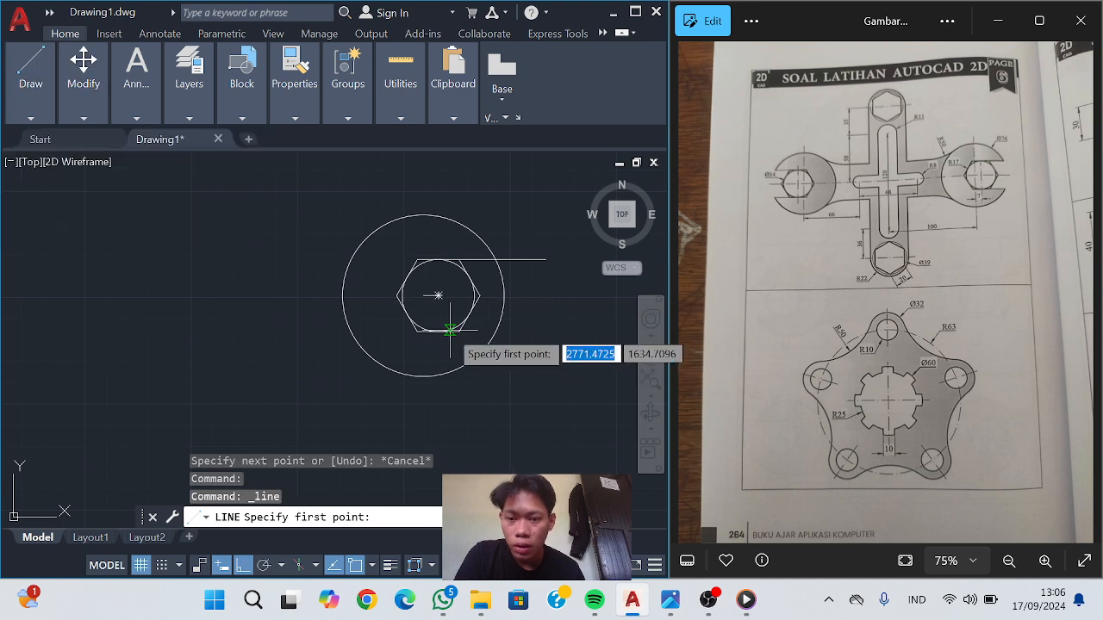
{"action": "left_click", "coordinate": [555, 331]}
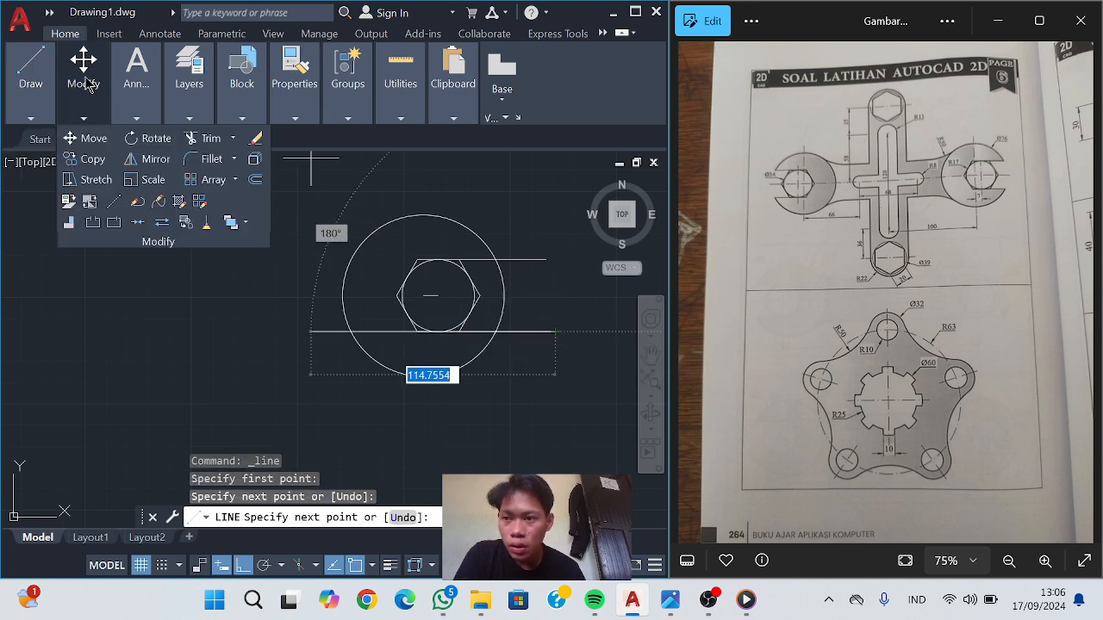
Trim the line ends outside the large circle and the arc between the two lines to open the wrench jaw
{"action": "left_click", "coordinate": [198, 143]}
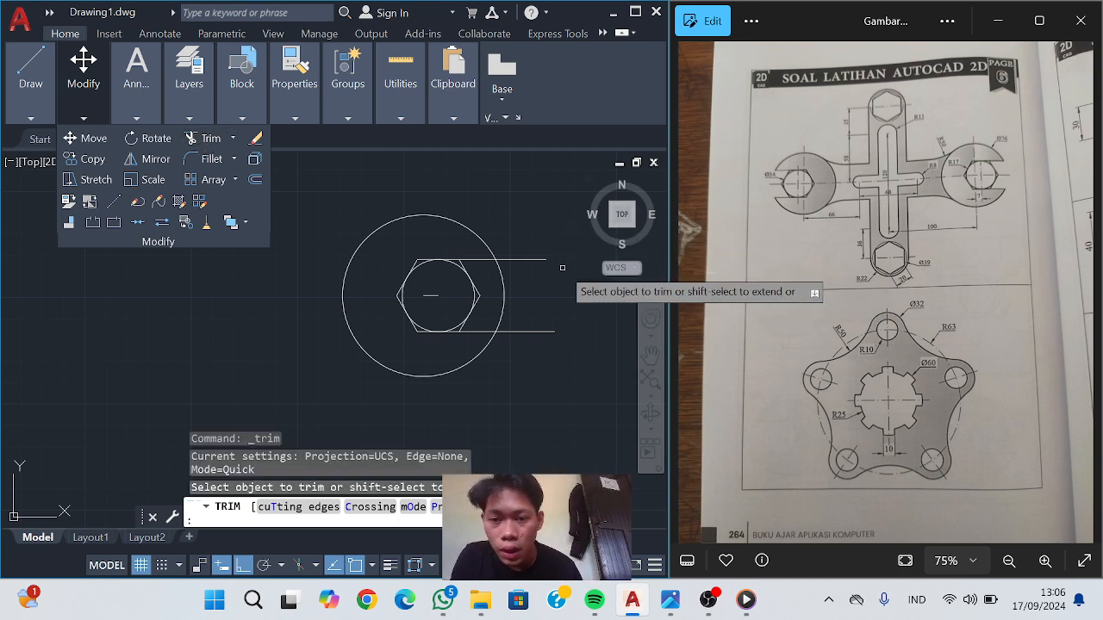
{"action": "left_click_drag", "start_coordinate": [530, 239], "coordinate": [536, 376]}
{"action": "mouse_move", "coordinate": [518, 274]}
{"action": "left_mouse_down"}
{"action": "mouse_move", "coordinate": [493, 312]}
{"action": "mouse_move", "coordinate": [472, 309]}
{"action": "left_mouse_up"}
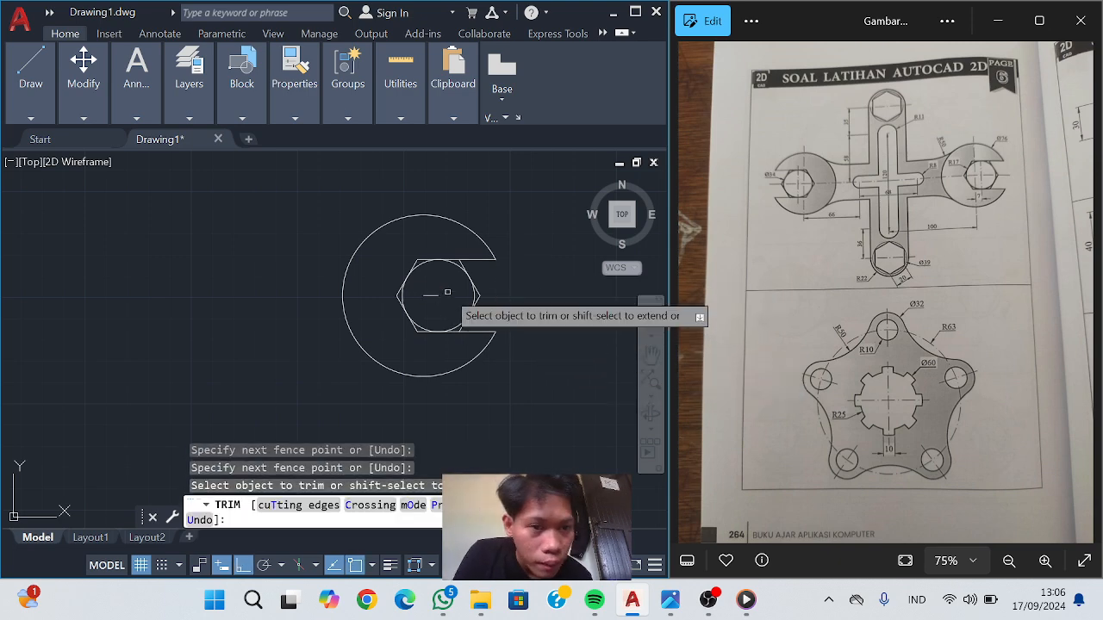
Draw a horizontal line 100 units long leftward from the centre of the right head's large circle
{"action": "mouse_move", "coordinate": [33, 80]}
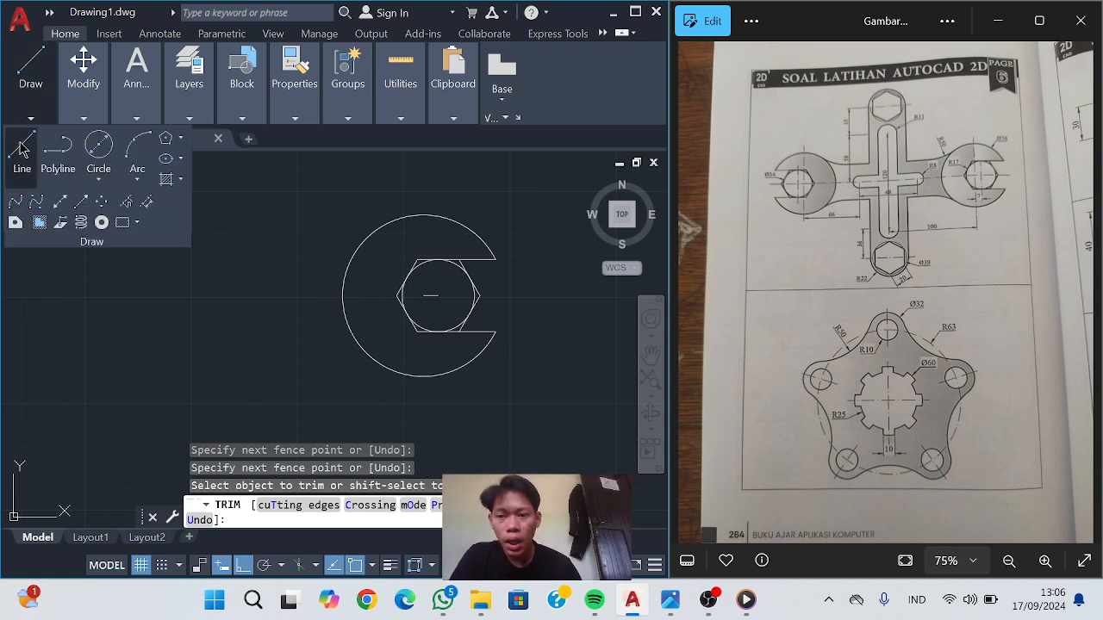
{"action": "left_click", "coordinate": [24, 160]}
{"action": "scroll", "coordinate": [211, 312], "scroll_direction": "down", "scroll_amount": 2}
{"action": "middle_click_drag", "start_coordinate": [212, 313], "coordinate": [350, 310]}
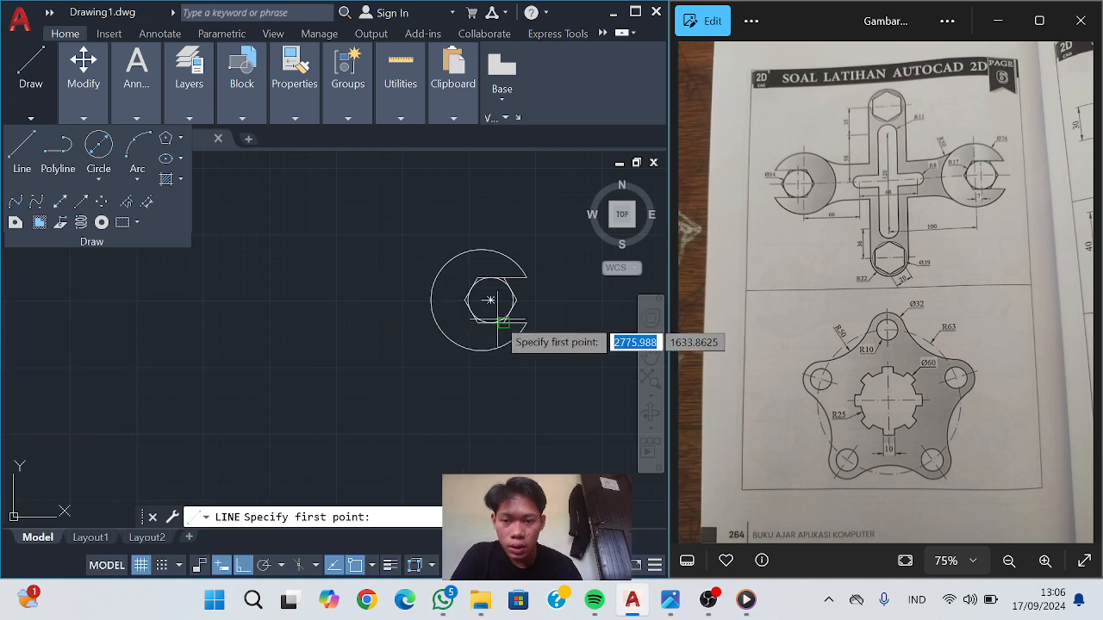
{"action": "scroll", "coordinate": [484, 322], "scroll_direction": "up", "scroll_amount": 2}
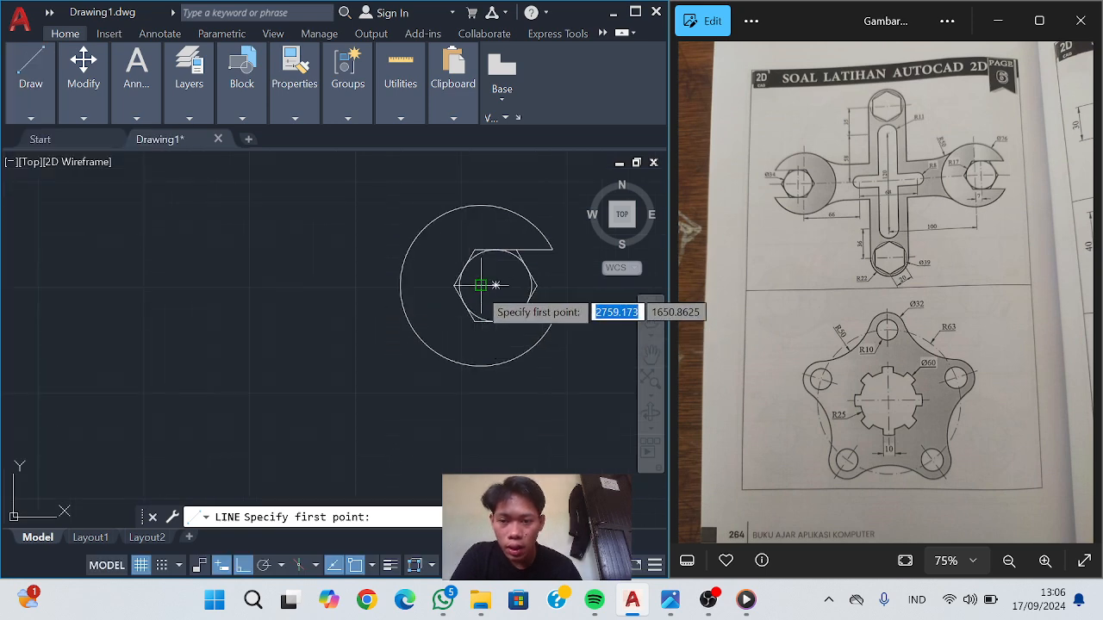
{"action": "left_click", "coordinate": [480, 284]}
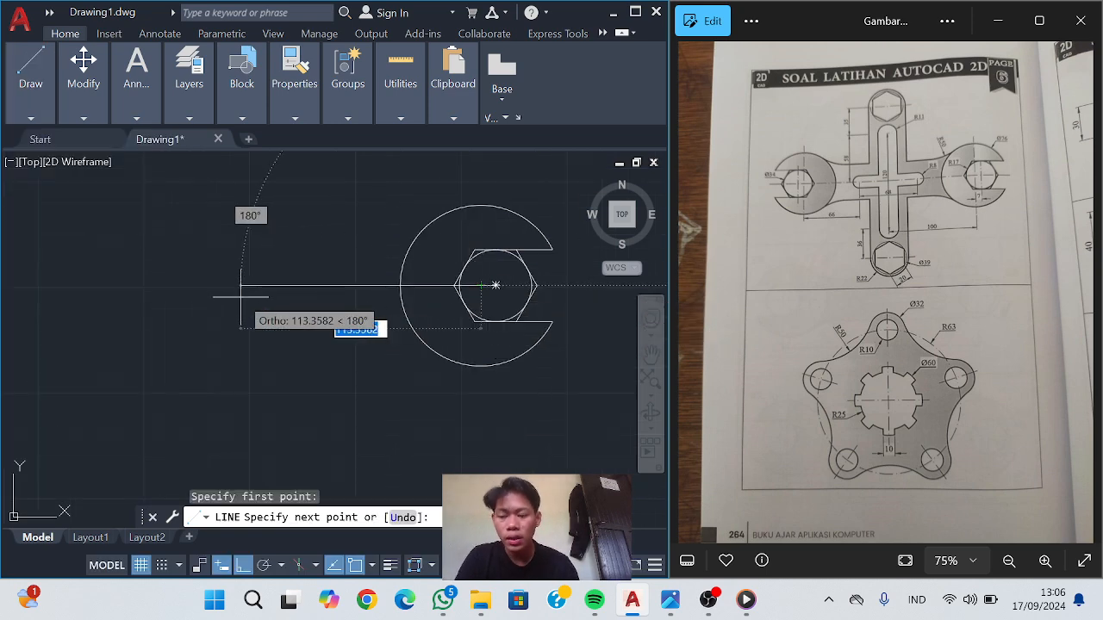
{"action": "type", "text": "100"}
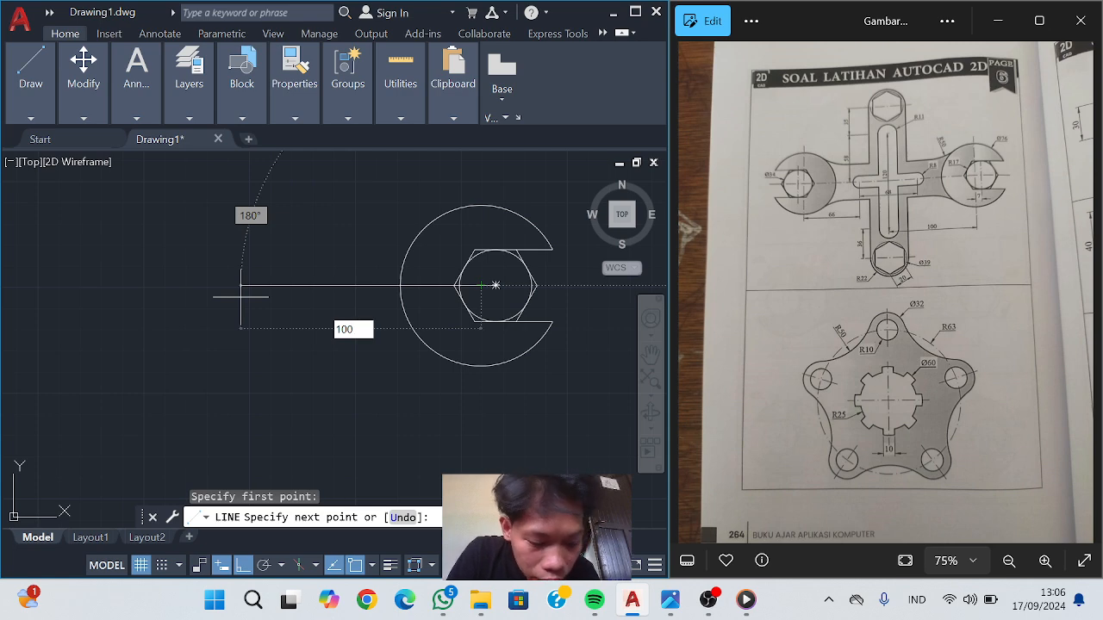
{"action": "key", "text": "Return"}
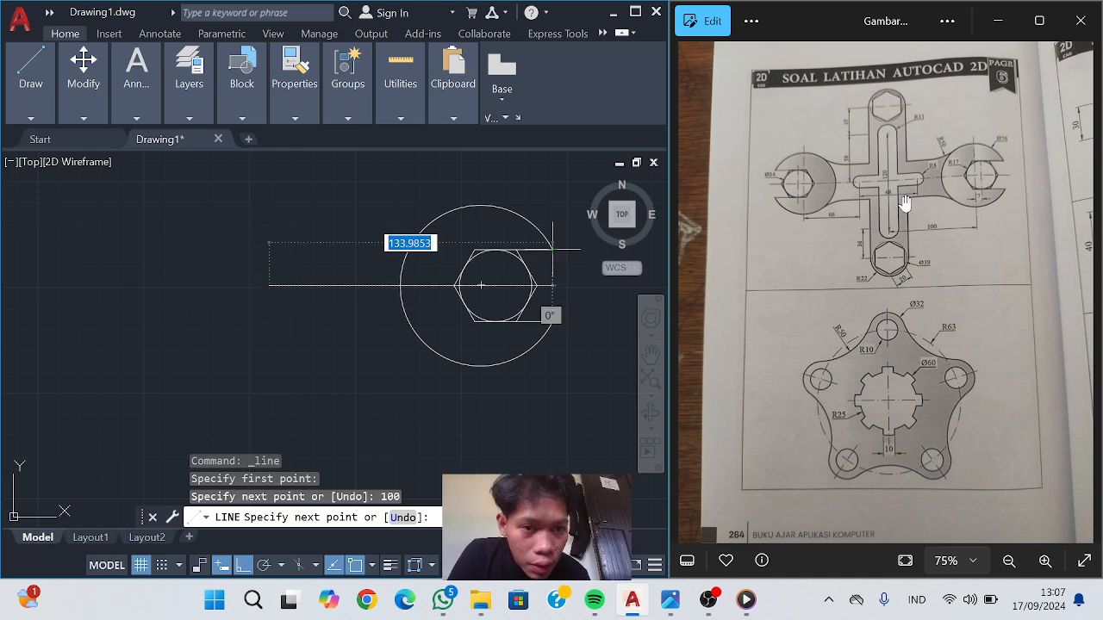
Continue the centreline leftward with a 32-unit segment and a 66-unit segment
{"action": "scroll", "coordinate": [883, 198], "scroll_direction": "up", "scroll_amount": 6}
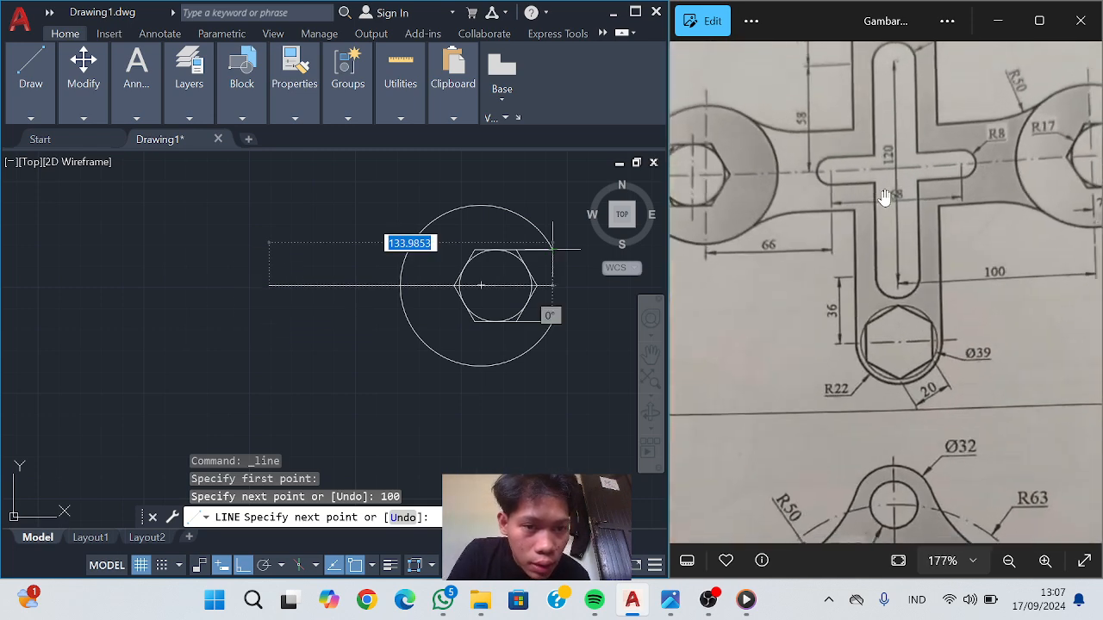
{"action": "scroll", "coordinate": [944, 191], "scroll_direction": "down", "scroll_amount": 2}
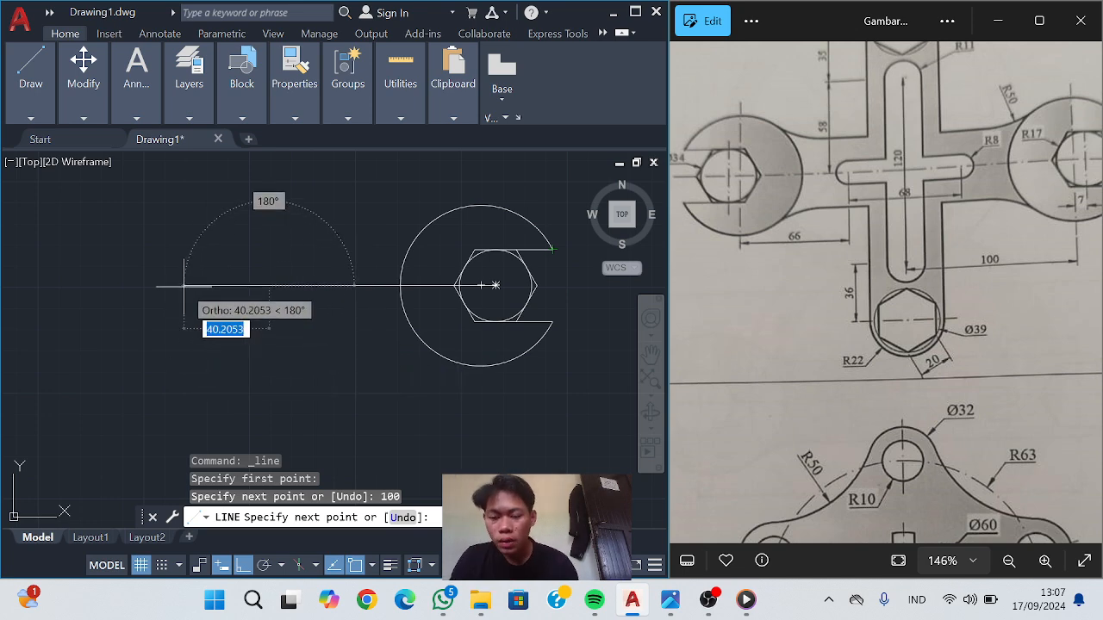
{"action": "type", "text": "32"}
{"action": "key", "text": "Return"}
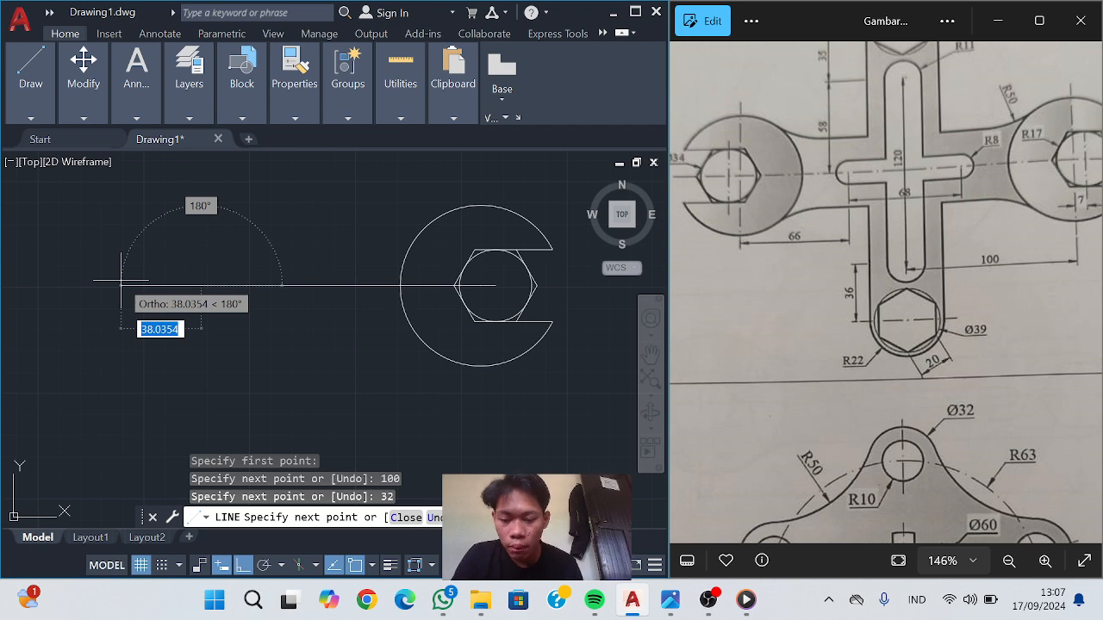
{"action": "type", "text": "66"}
{"action": "key", "text": "Return"}
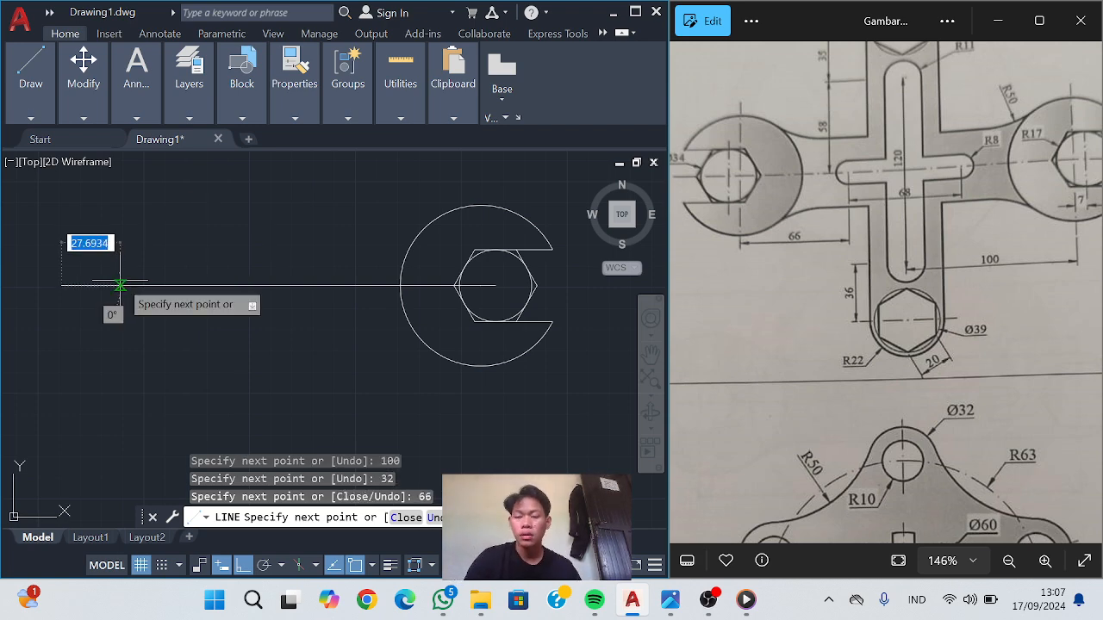
{"action": "key", "text": "Escape"}
Draw a circle of diameter 76 centred on the left end of the 66-unit segment
{"action": "middle_click_drag", "start_coordinate": [118, 313], "coordinate": [287, 312]}
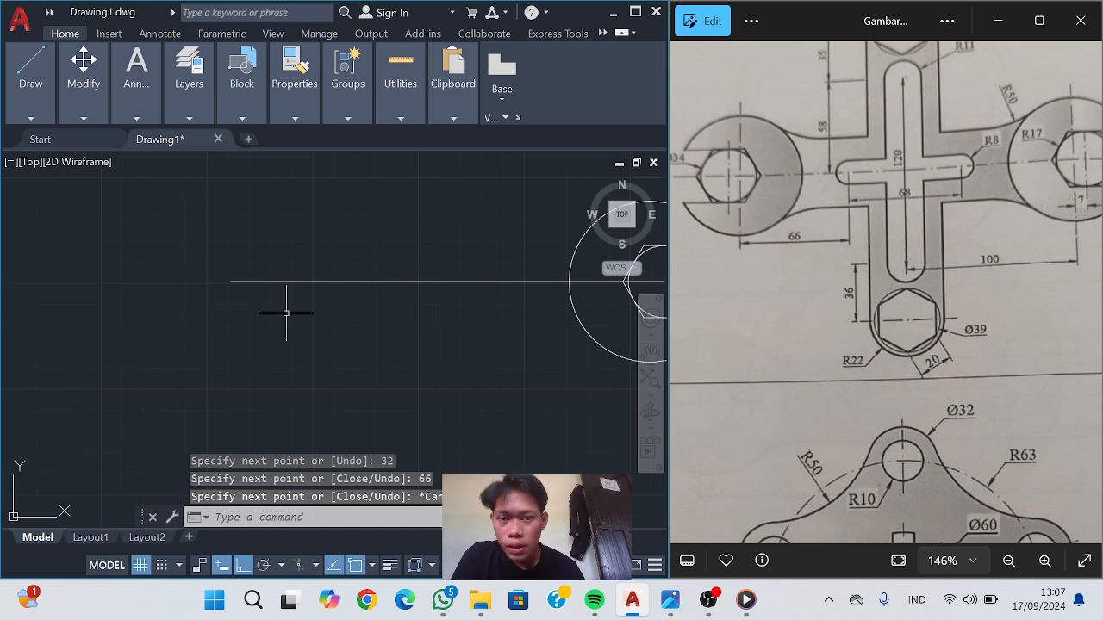
{"action": "left_click", "coordinate": [31, 77]}
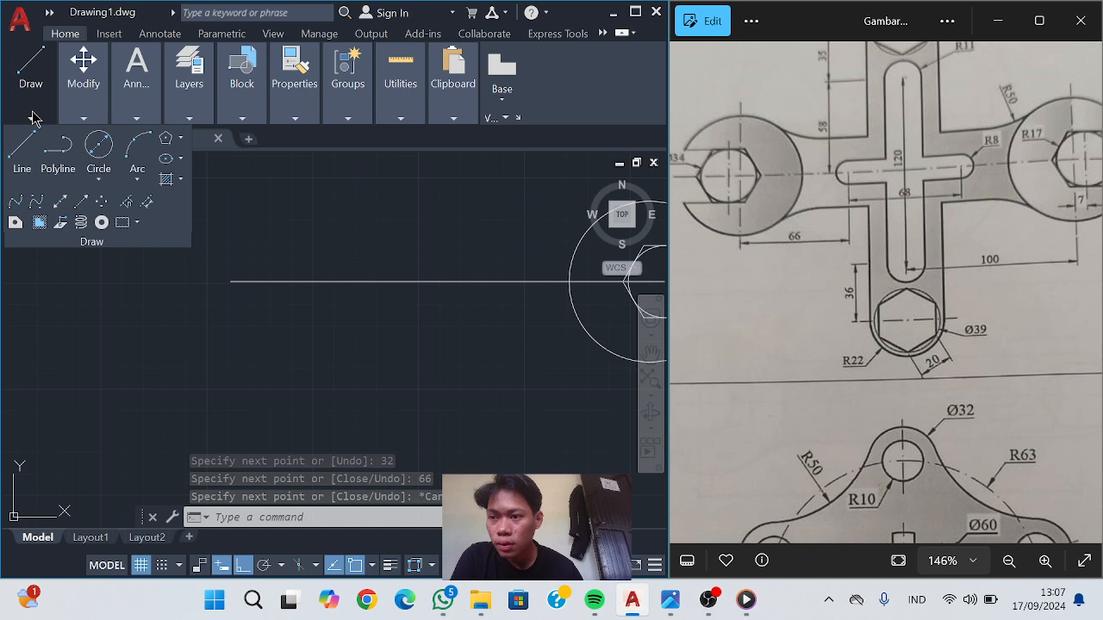
{"action": "left_click", "coordinate": [99, 147]}
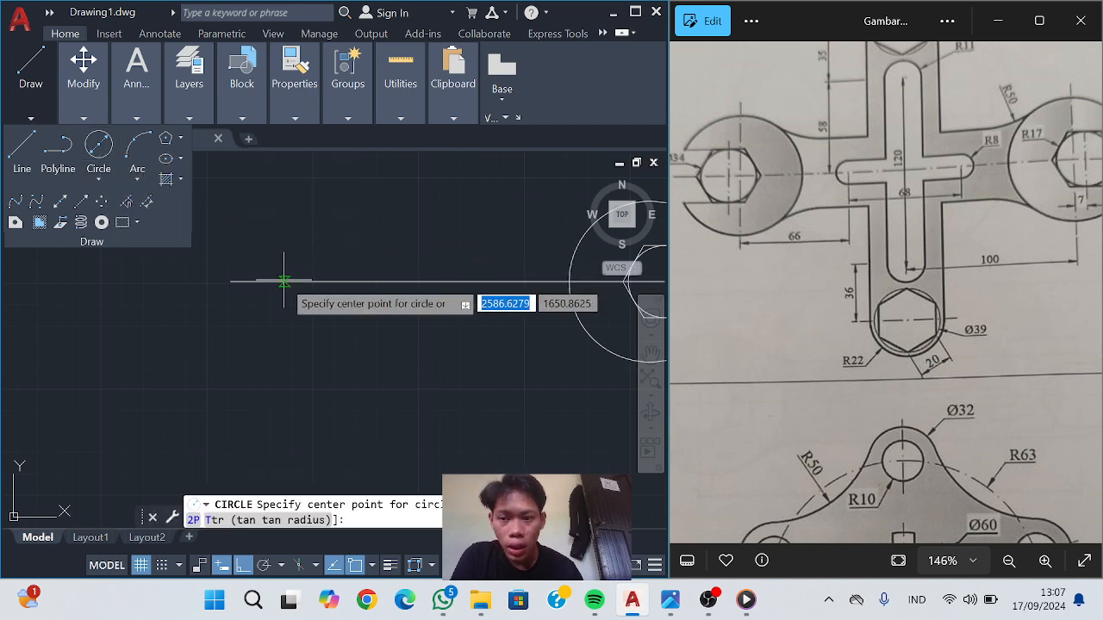
{"action": "left_click", "coordinate": [231, 281]}
{"action": "key", "text": "d"}
{"action": "key", "text": "Return"}
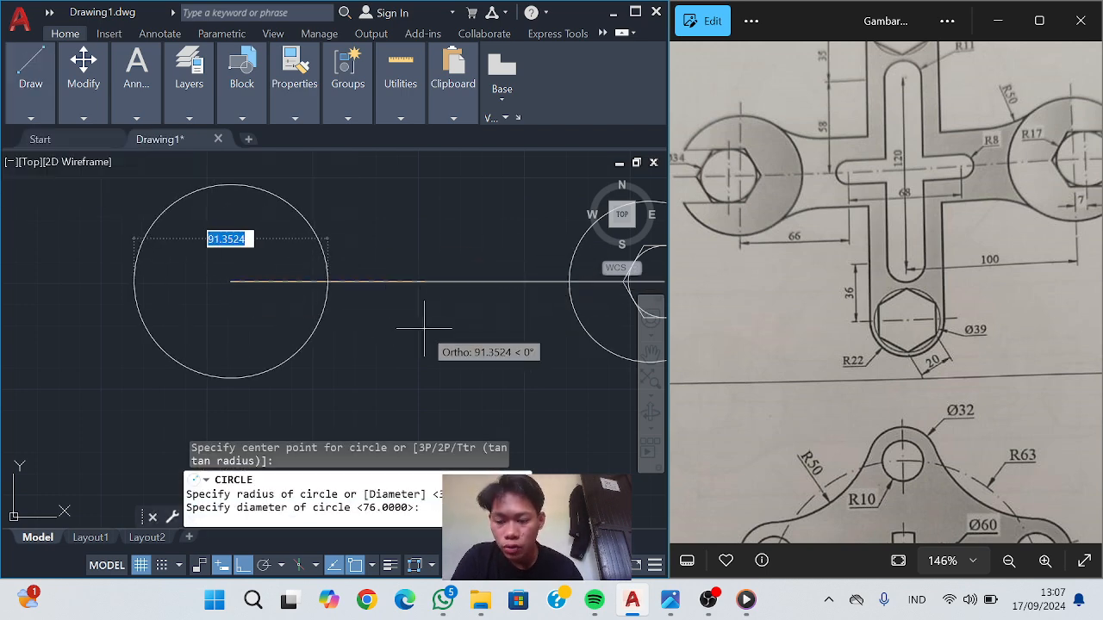
{"action": "type", "text": "76"}
{"action": "key", "text": "Return"}
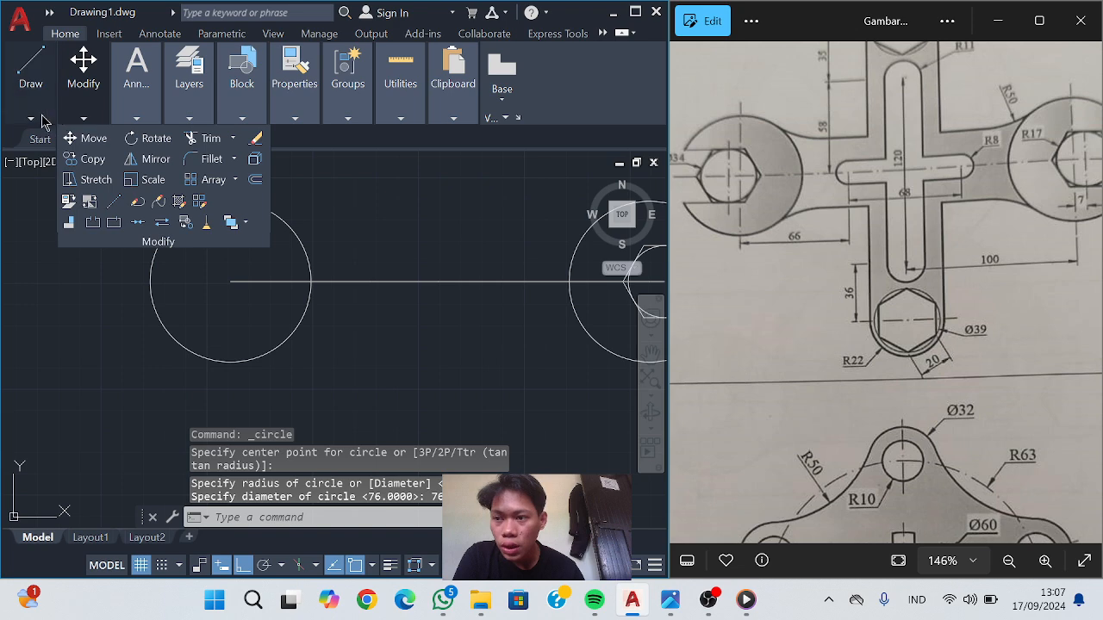
Draw a horizontal line 7 units long leftward from the centre of the left 76-diameter circle
{"action": "mouse_move", "coordinate": [44, 117]}
{"action": "left_click", "coordinate": [21, 148]}
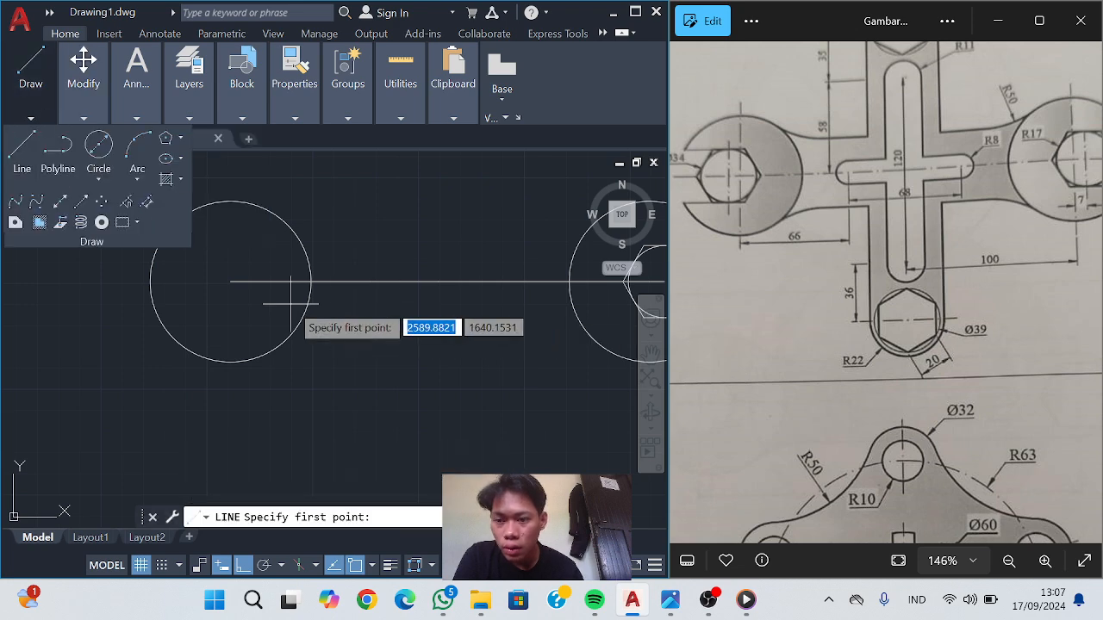
{"action": "left_click", "coordinate": [231, 281]}
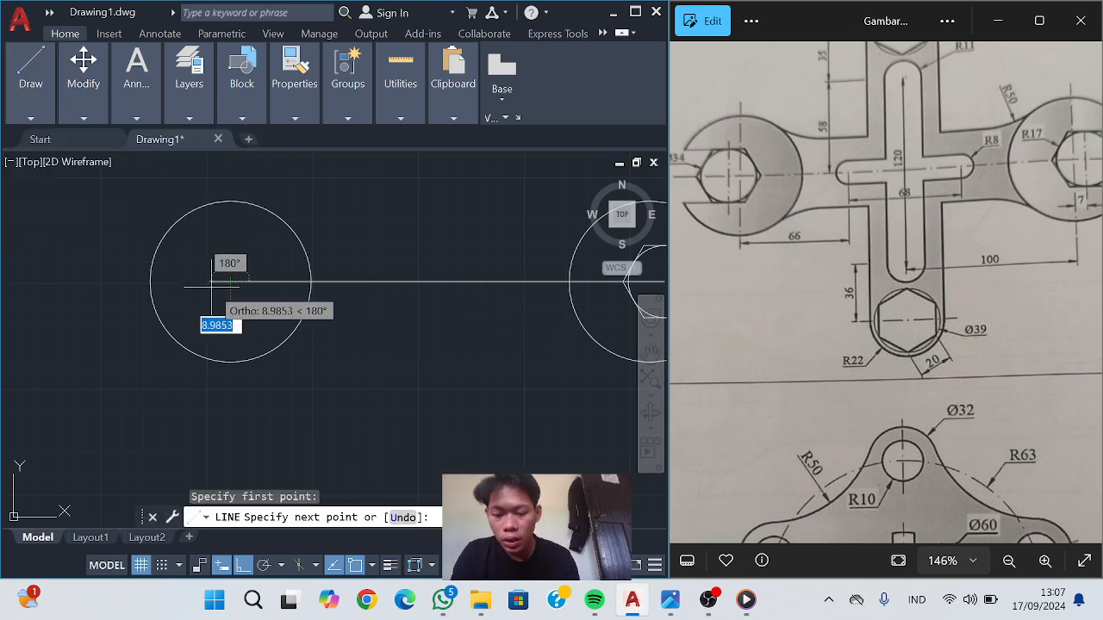
{"action": "type", "text": "7"}
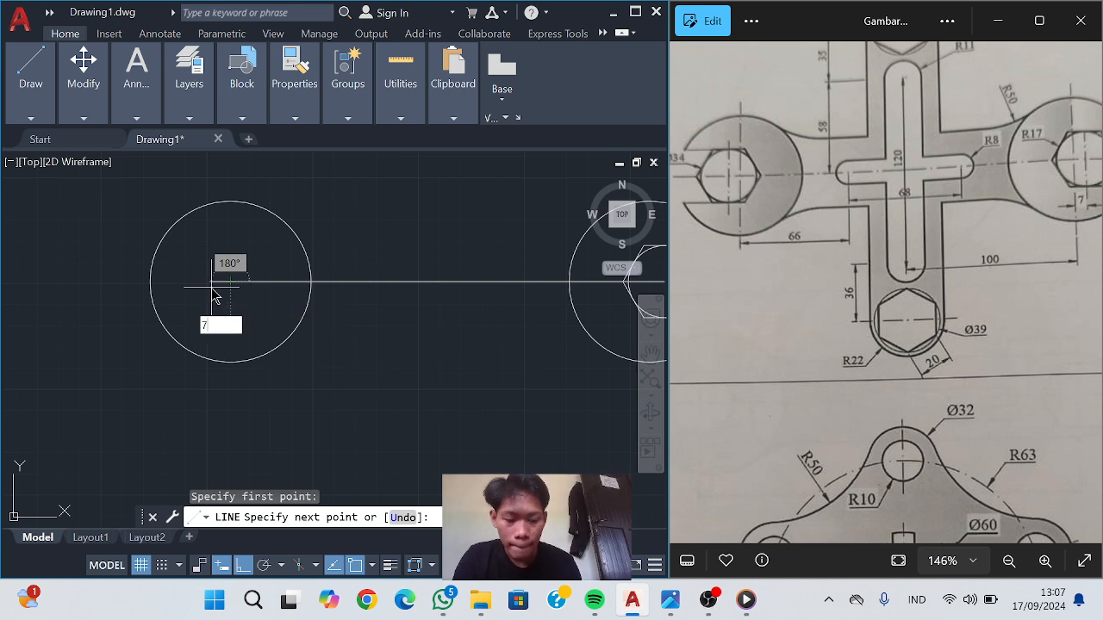
{"action": "key", "text": "Return"}
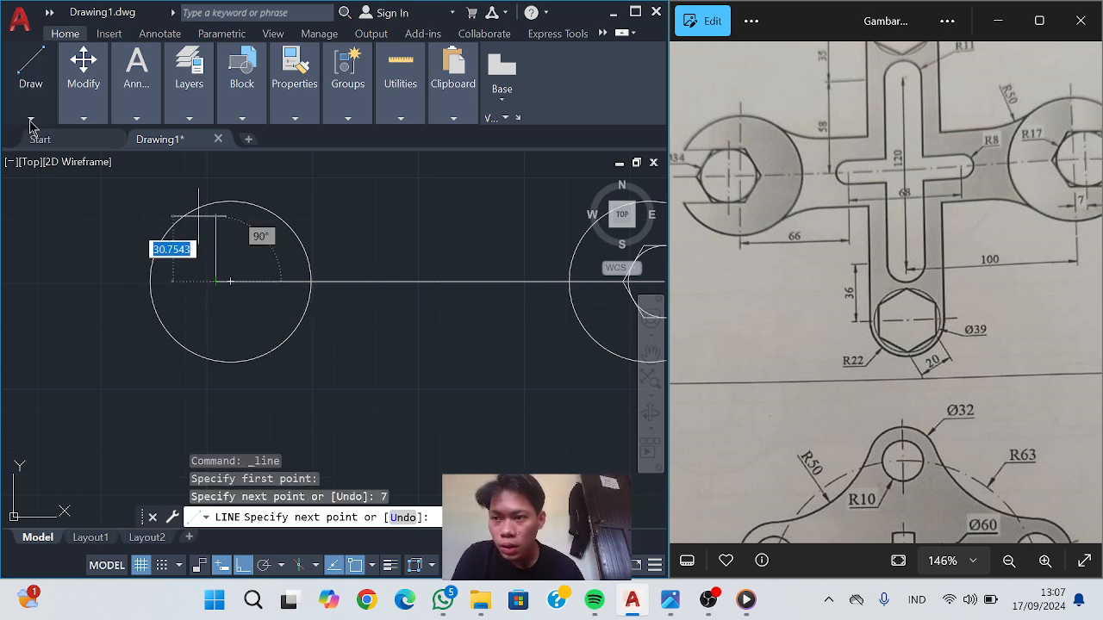
Draw a circle of radius 17 centred on the left end of the left head's 7-unit line
{"action": "left_click", "coordinate": [30, 74]}
{"action": "left_click", "coordinate": [108, 176]}
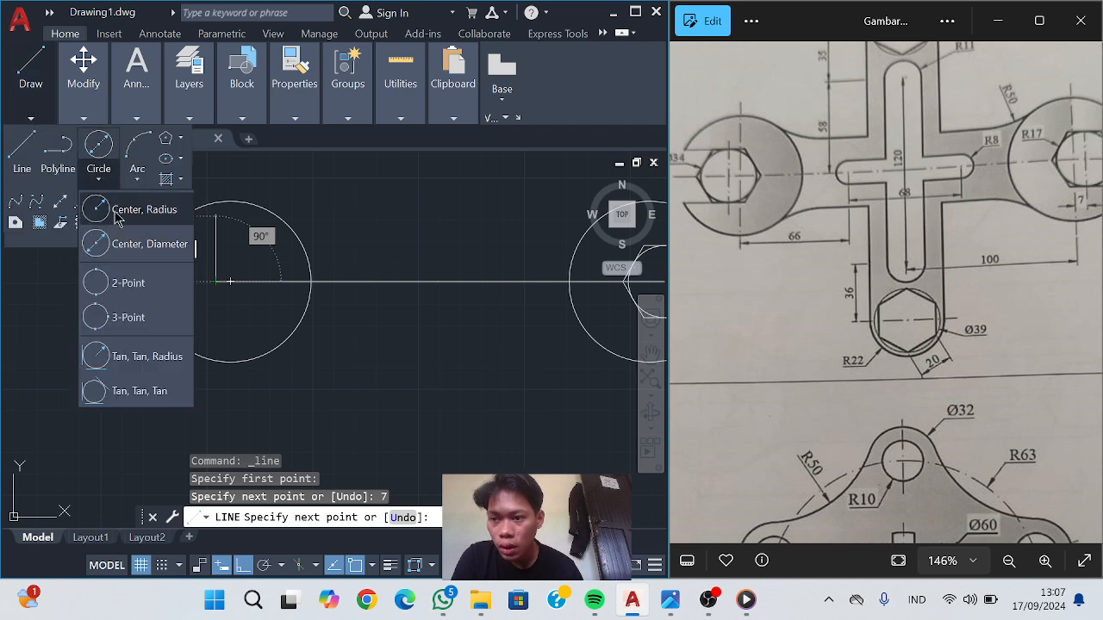
{"action": "left_click", "coordinate": [122, 210]}
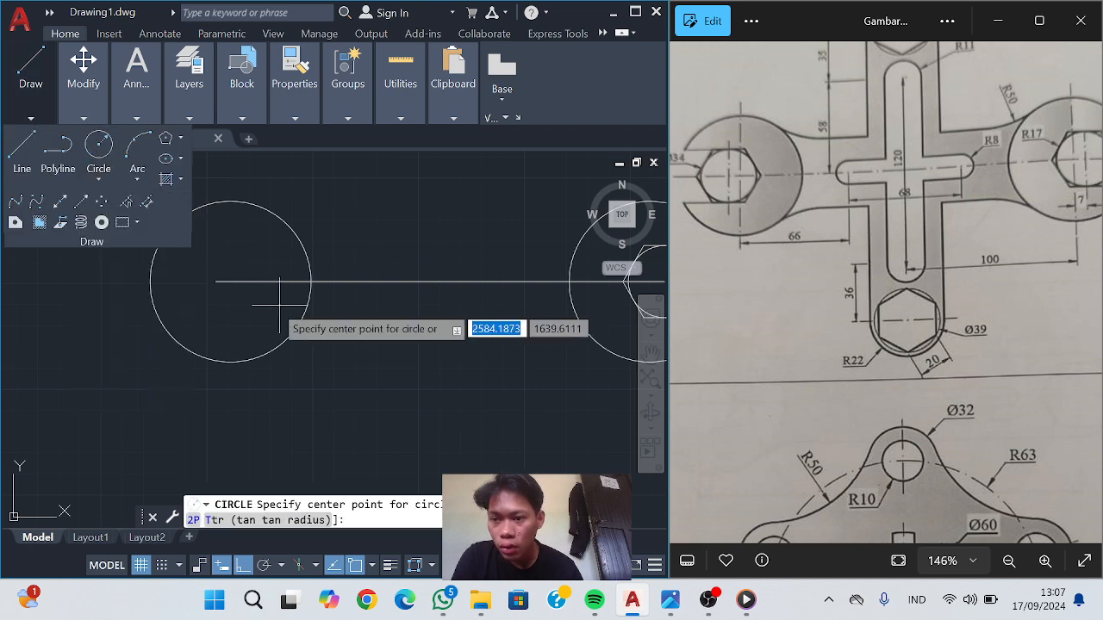
{"action": "left_click", "coordinate": [215, 281]}
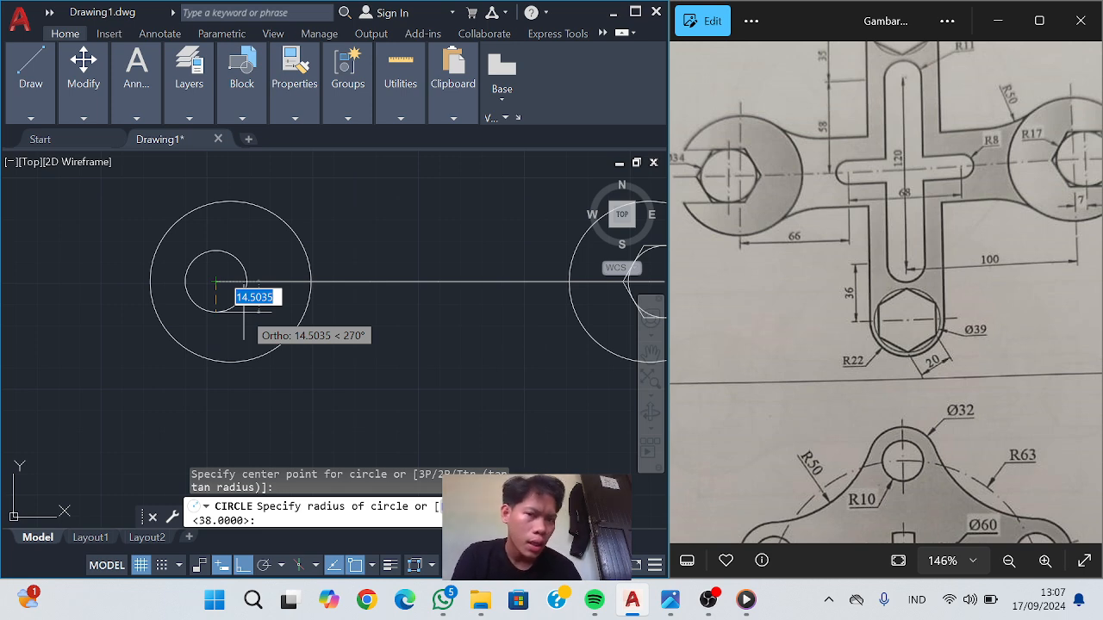
{"action": "type", "text": "17"}
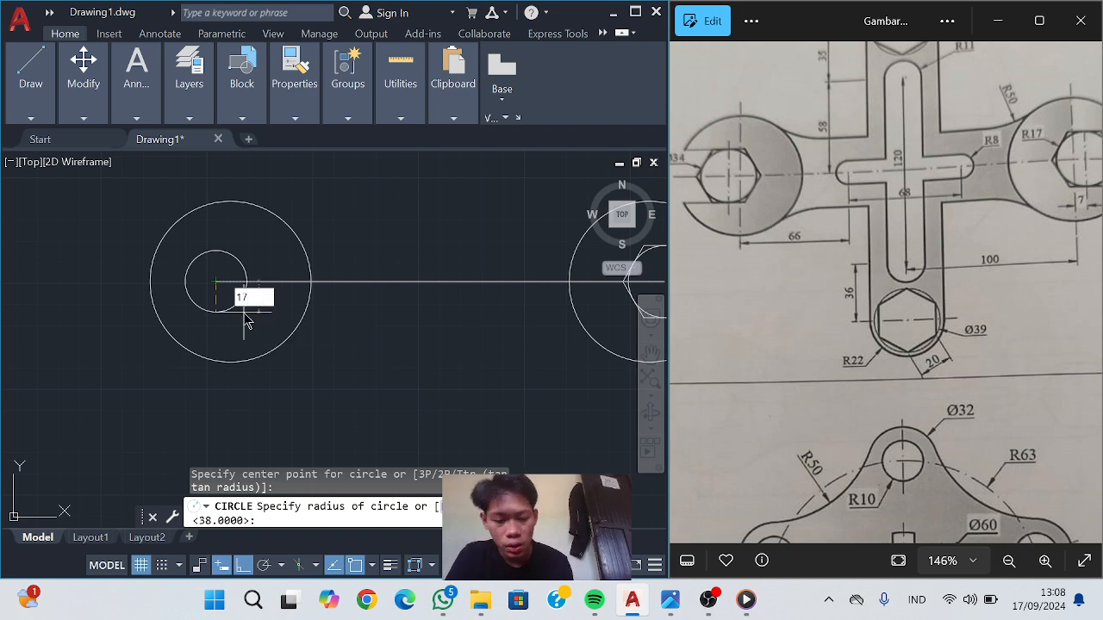
{"action": "key", "text": "Return"}
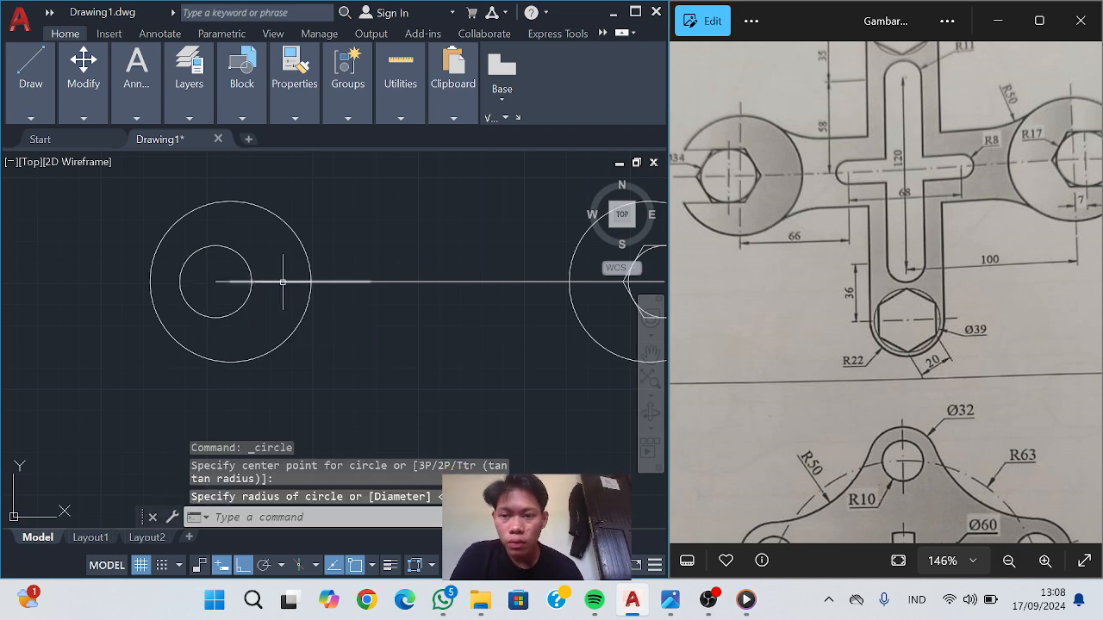
Draw a six-sided polygon circumscribed about the left radius 17 circle, sharing its centre
{"action": "scroll", "coordinate": [282, 281], "scroll_direction": "down", "scroll_amount": 1}
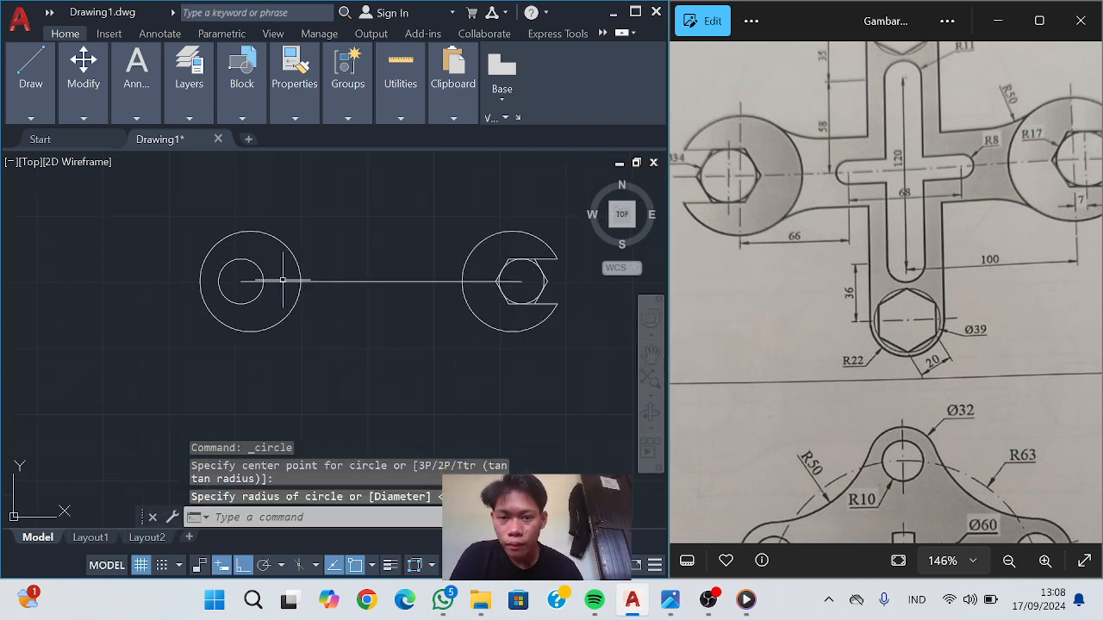
{"action": "left_click", "coordinate": [31, 118]}
{"action": "left_click", "coordinate": [166, 139]}
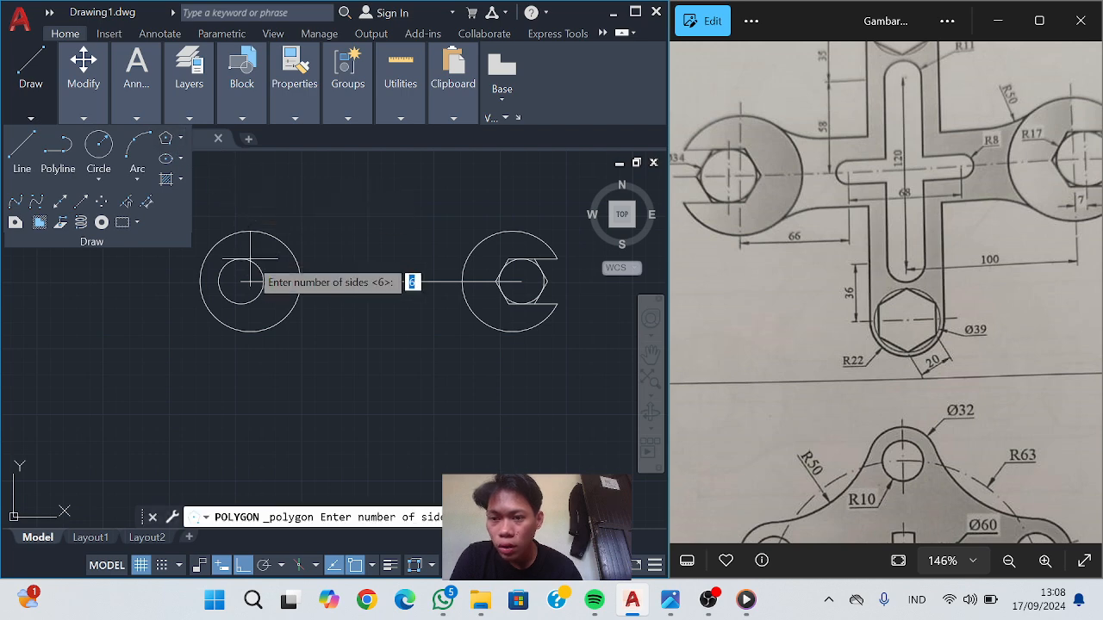
{"action": "key", "text": "Return"}
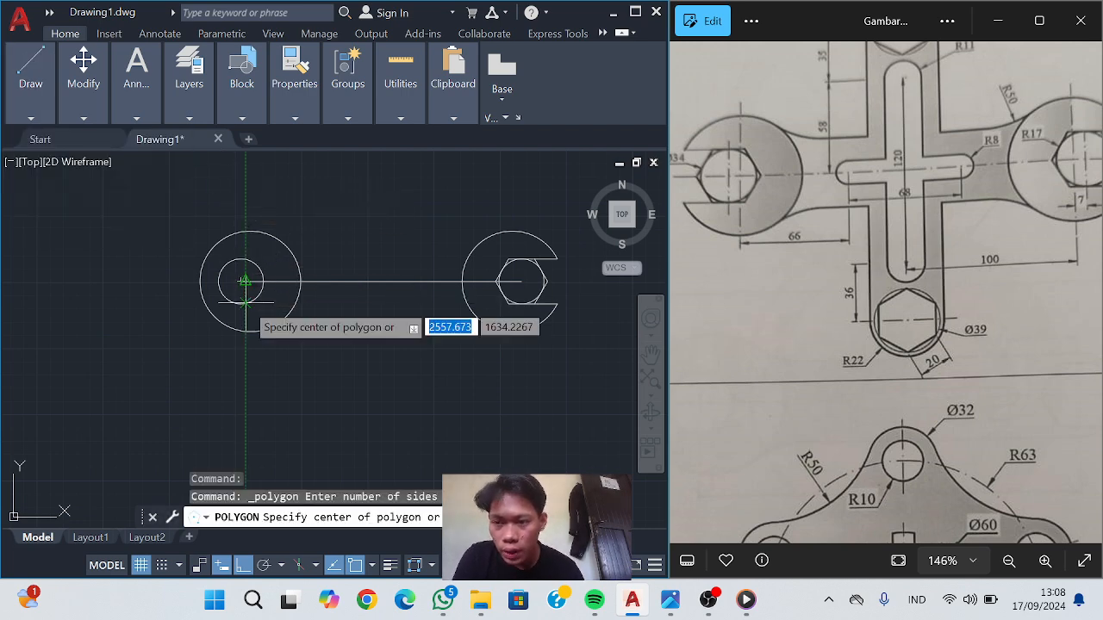
{"action": "left_click", "coordinate": [243, 281]}
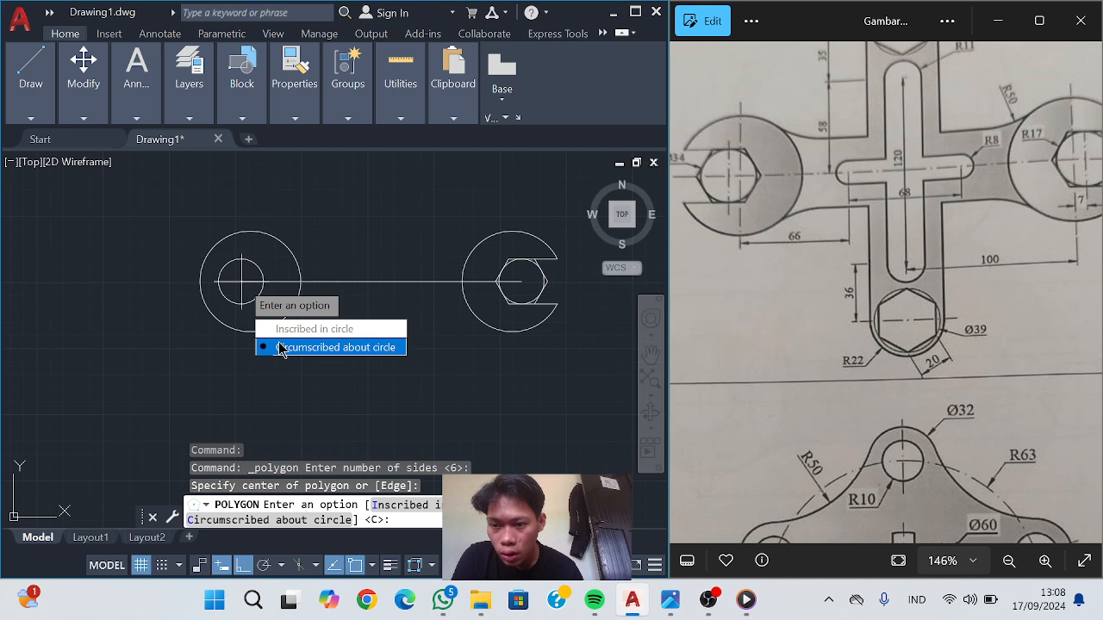
{"action": "left_click", "coordinate": [284, 346]}
{"action": "left_click", "coordinate": [241, 303]}
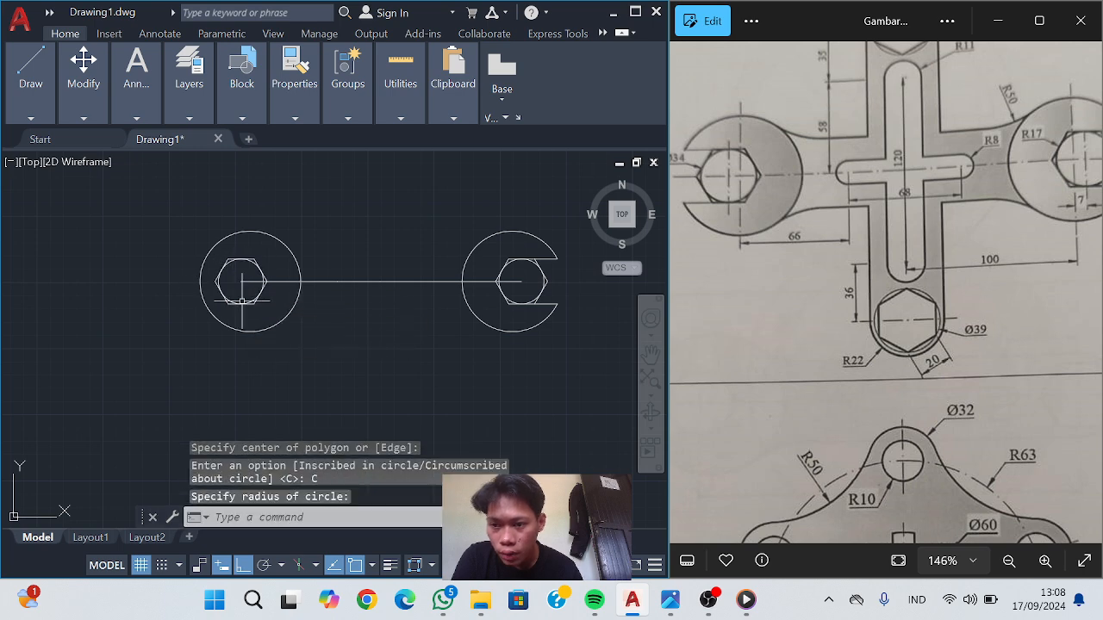
{"action": "key", "text": "Escape"}
Draw two horizontal lines from the left hexagon's upper and lower left corners, extending leftward past the outer circle
{"action": "mouse_move", "coordinate": [30, 96]}
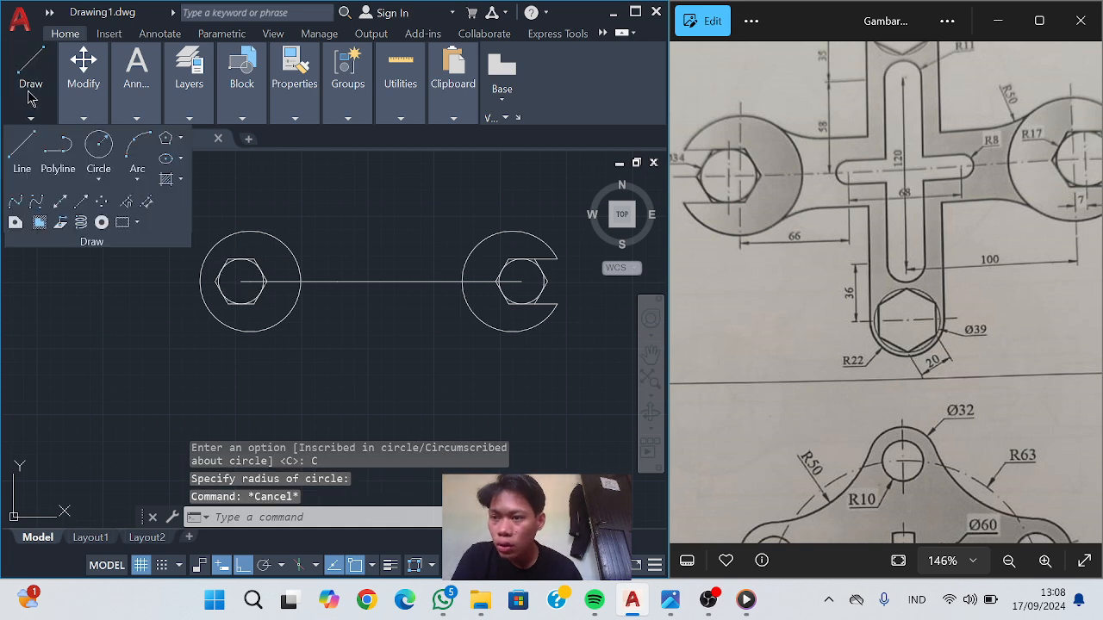
{"action": "left_click", "coordinate": [22, 148]}
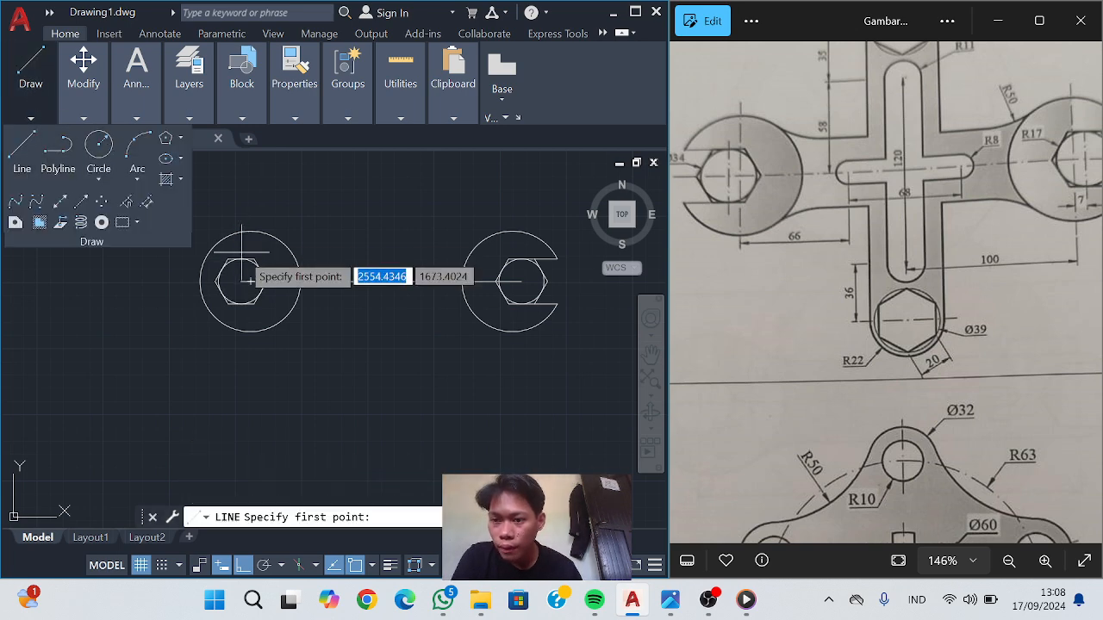
{"action": "left_click", "coordinate": [228, 259]}
{"action": "left_click", "coordinate": [170, 257]}
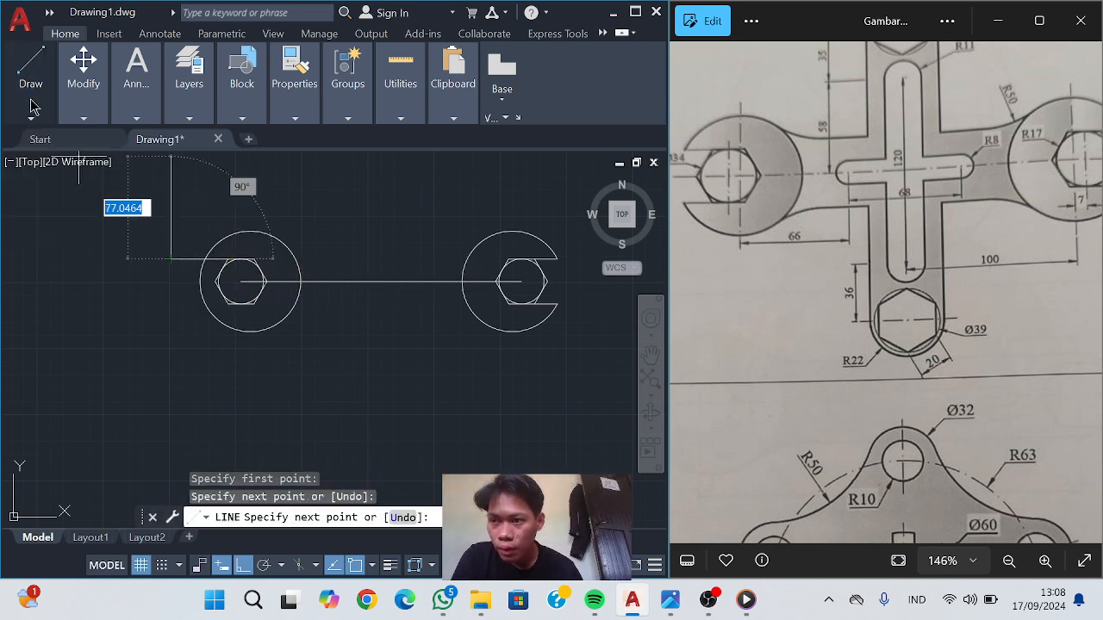
{"action": "mouse_move", "coordinate": [39, 79]}
{"action": "left_click", "coordinate": [23, 148]}
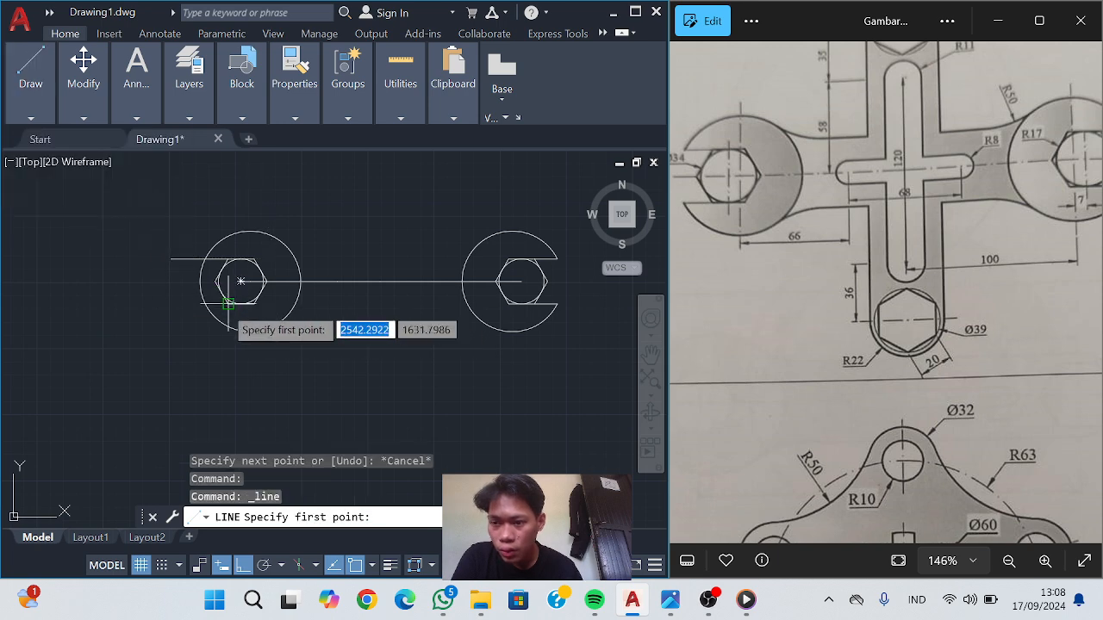
{"action": "left_click", "coordinate": [163, 304]}
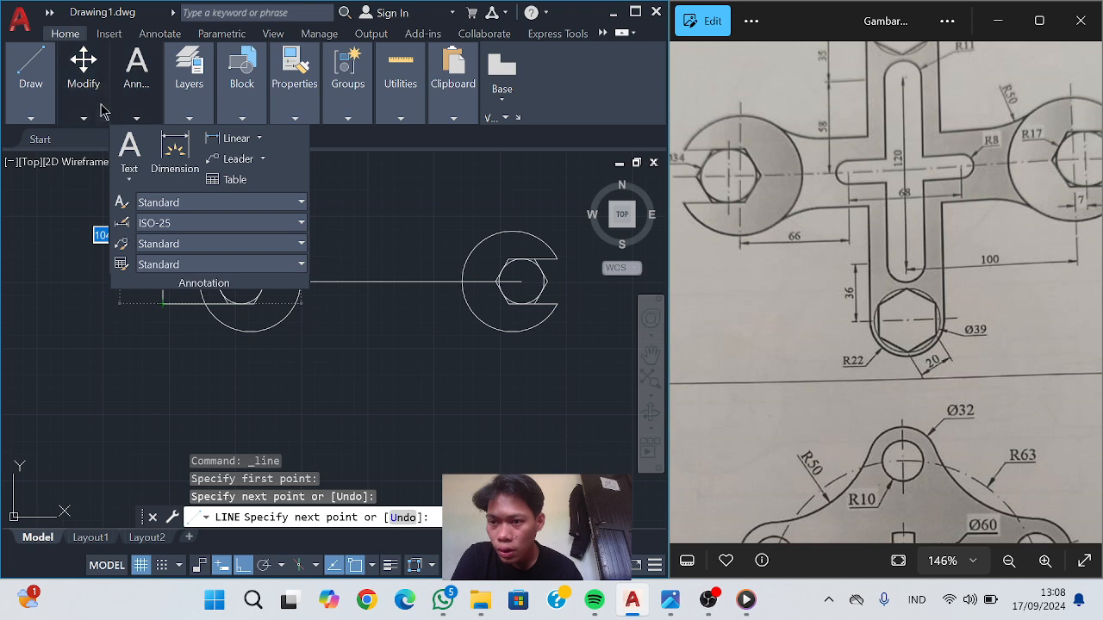
Trim the two horizontal lines beyond the left outer circle and the arc between them to open the left head's jaw
{"action": "mouse_move", "coordinate": [83, 81]}
{"action": "left_click", "coordinate": [189, 139]}
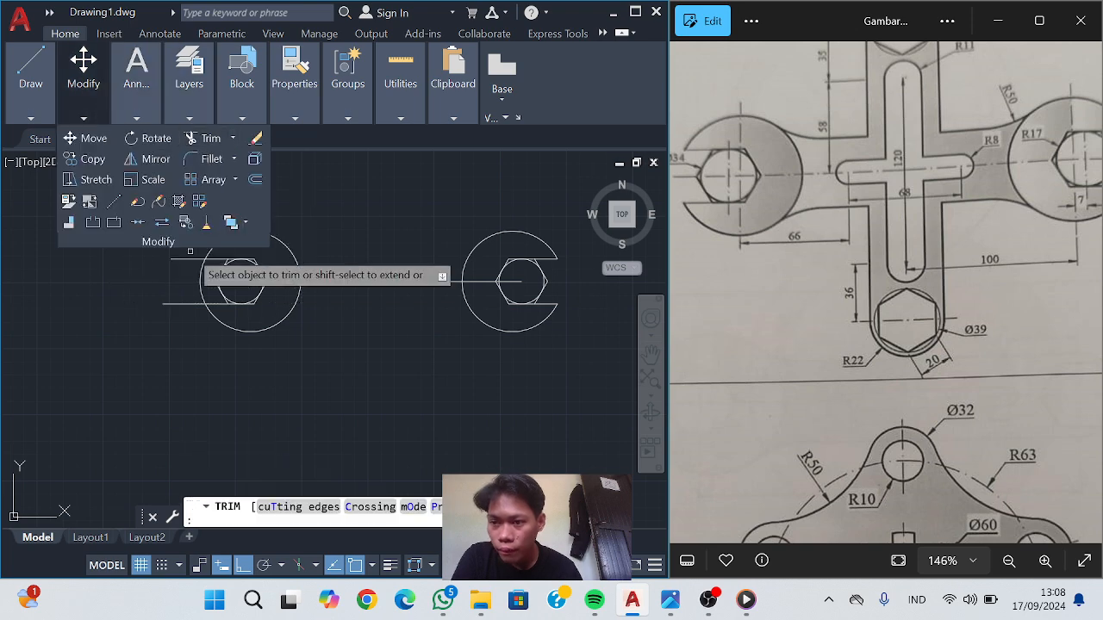
{"action": "left_click", "coordinate": [191, 258]}
{"action": "left_click_drag", "start_coordinate": [186, 290], "coordinate": [176, 310]}
{"action": "left_click", "coordinate": [209, 269]}
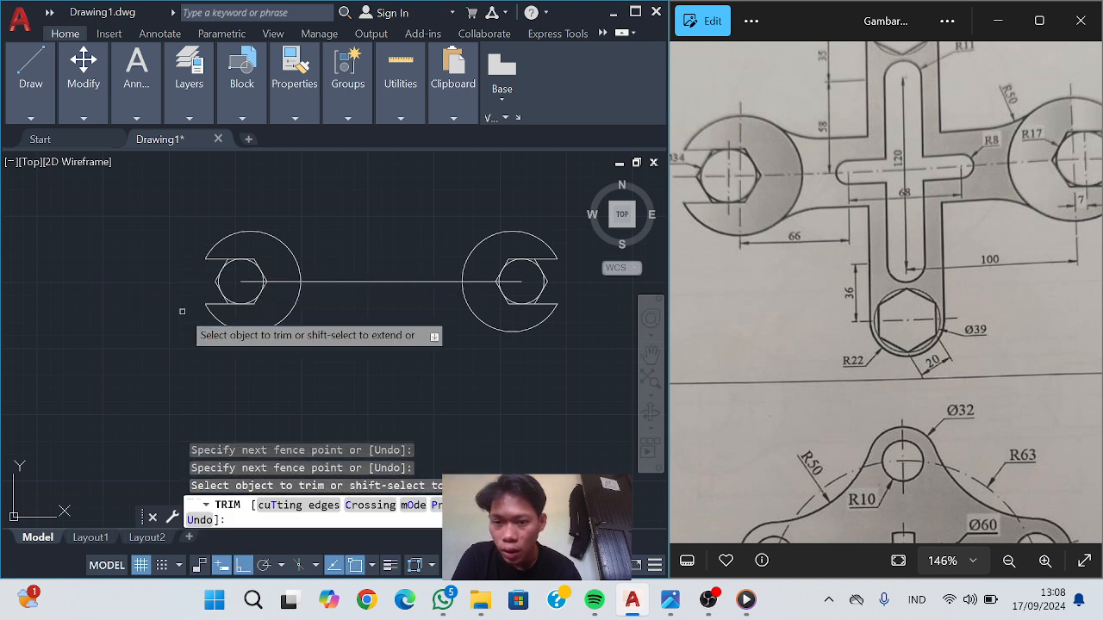
{"action": "scroll", "coordinate": [247, 300], "scroll_direction": "up", "scroll_amount": 4}
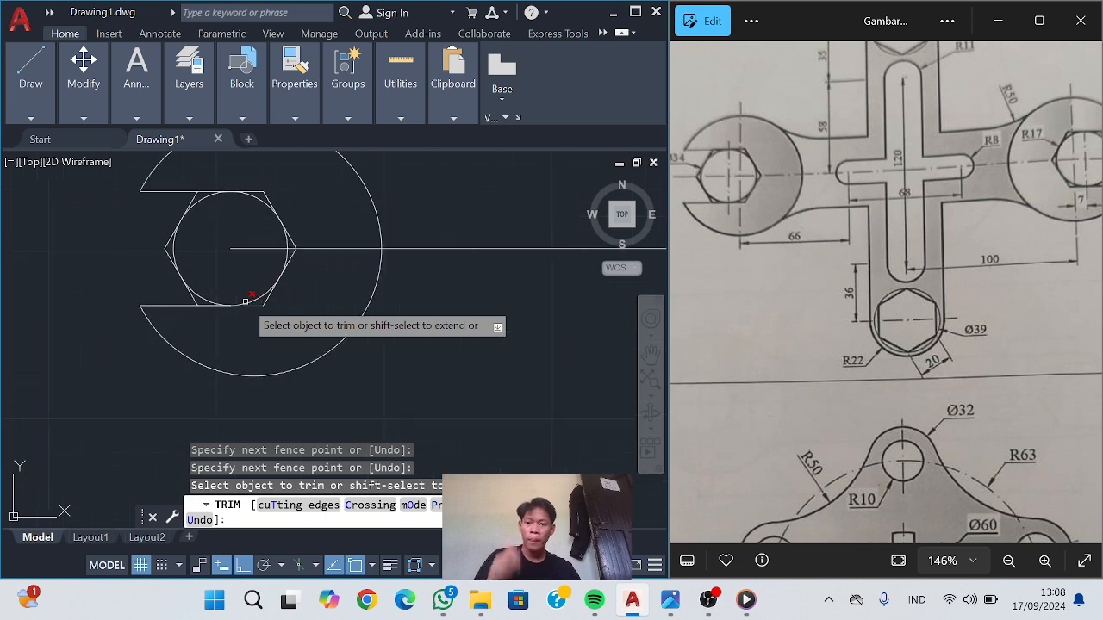
{"action": "scroll", "coordinate": [255, 277], "scroll_direction": "down", "scroll_amount": 3}
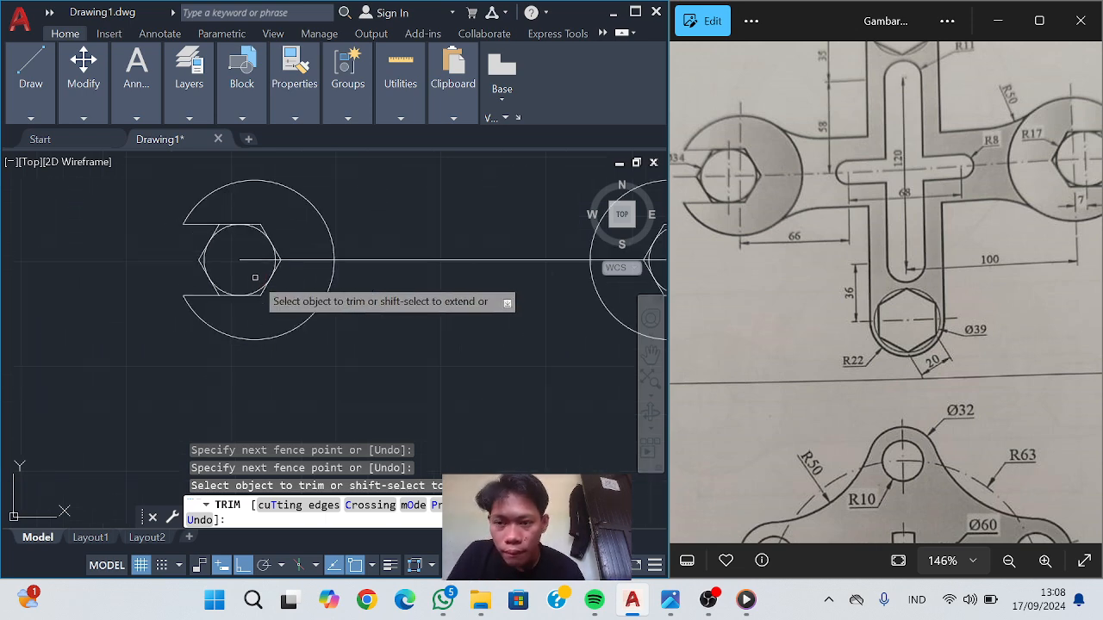
{"action": "key", "text": "Escape"}
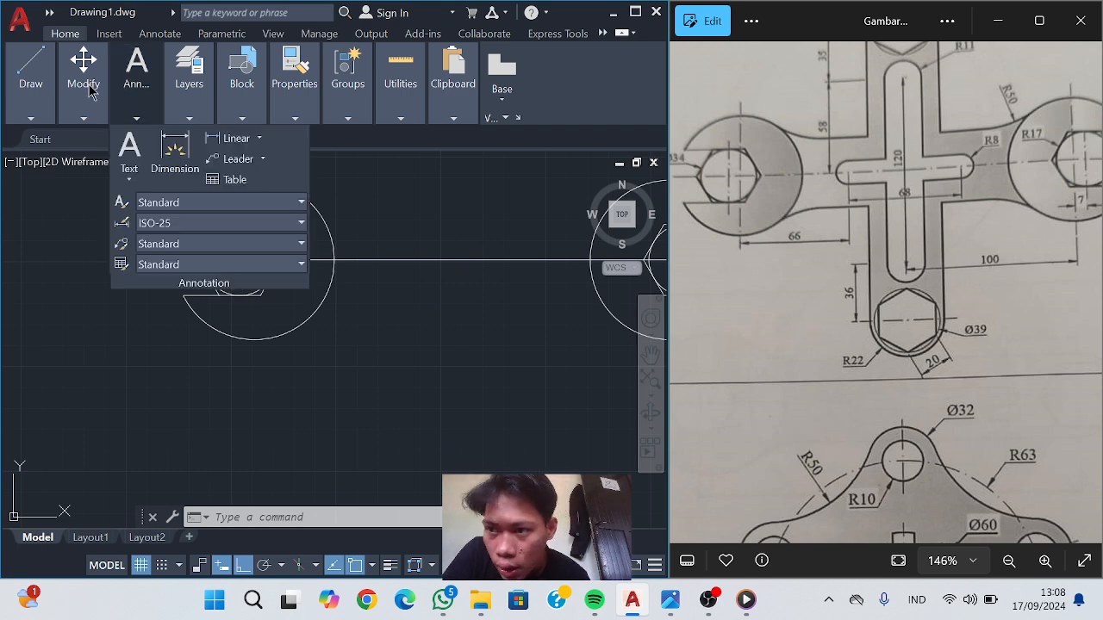
Trim away the left head's 7-unit line and the left half of the centreline outside the hexagon
{"action": "mouse_move", "coordinate": [83, 75]}
{"action": "left_click", "coordinate": [207, 138]}
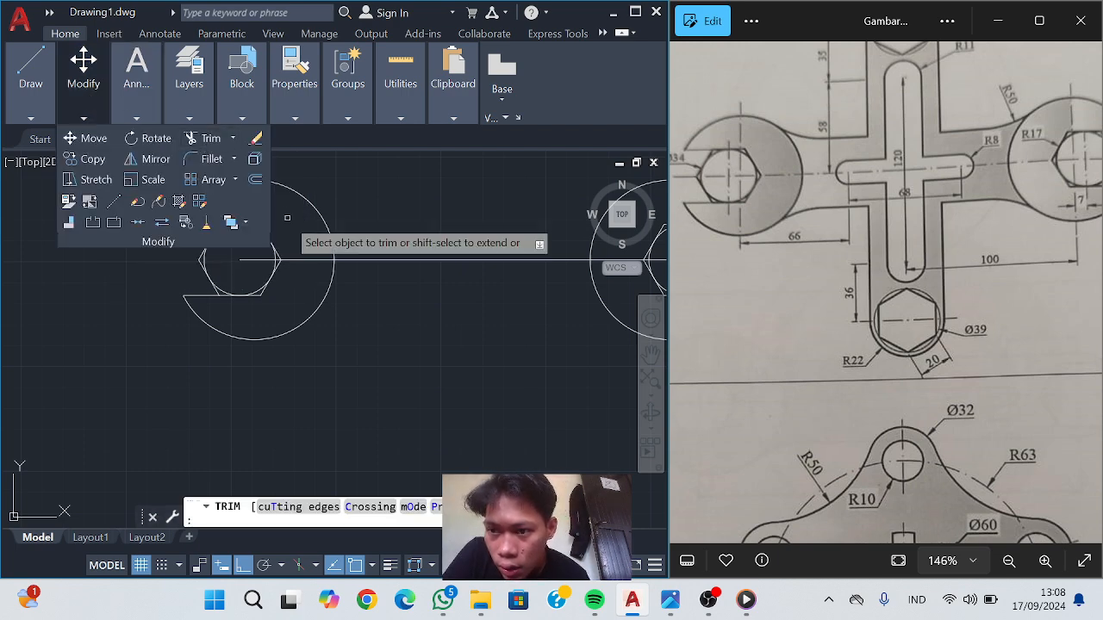
{"action": "left_click", "coordinate": [246, 259]}
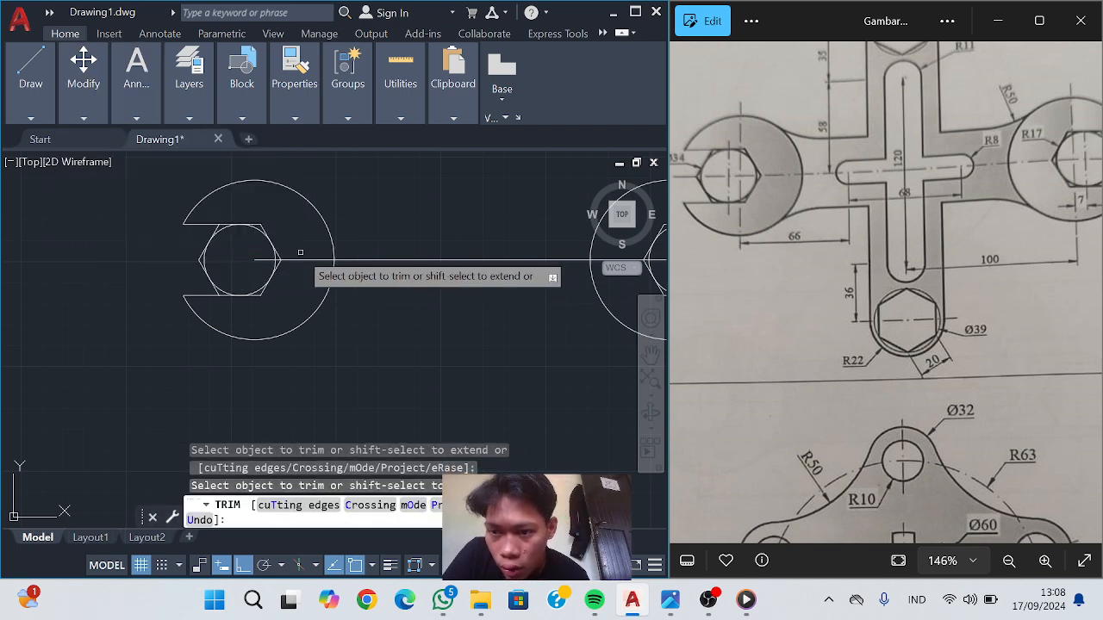
{"action": "left_click", "coordinate": [374, 261]}
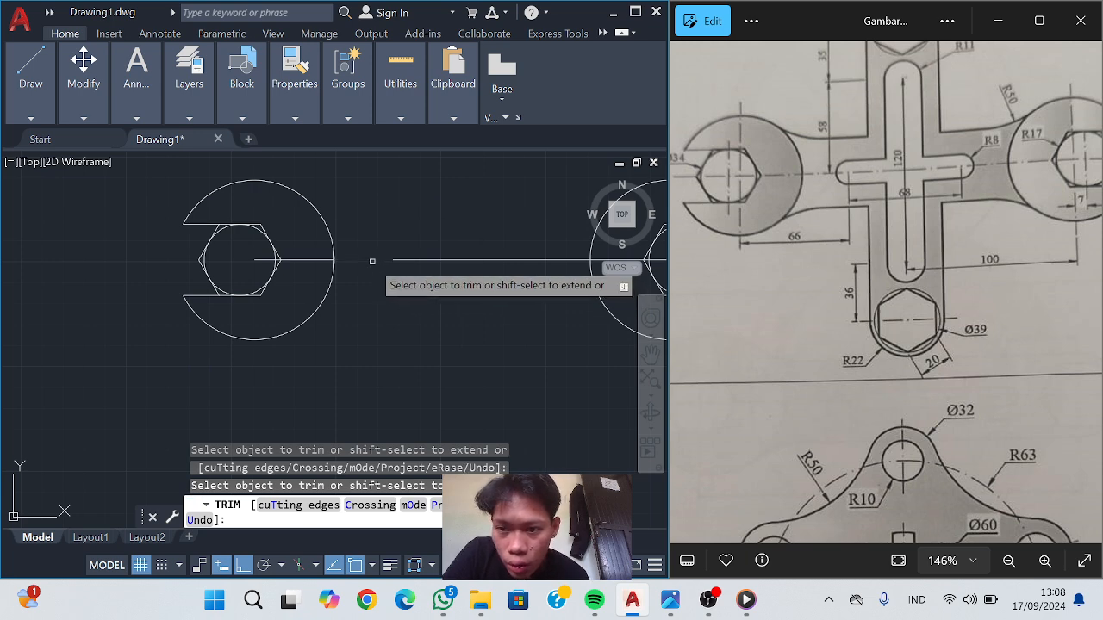
{"action": "left_click", "coordinate": [307, 259]}
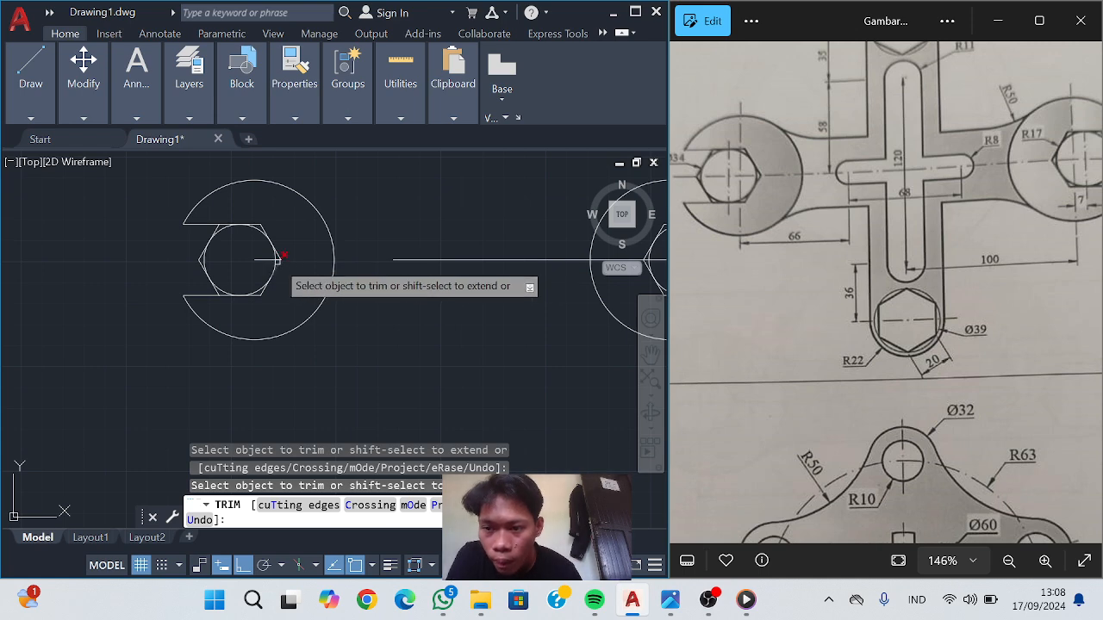
Draw a horizontal line 66 units long rightward from the centre of the left head's outer circle
{"action": "scroll", "coordinate": [278, 258], "scroll_direction": "up", "scroll_amount": 4}
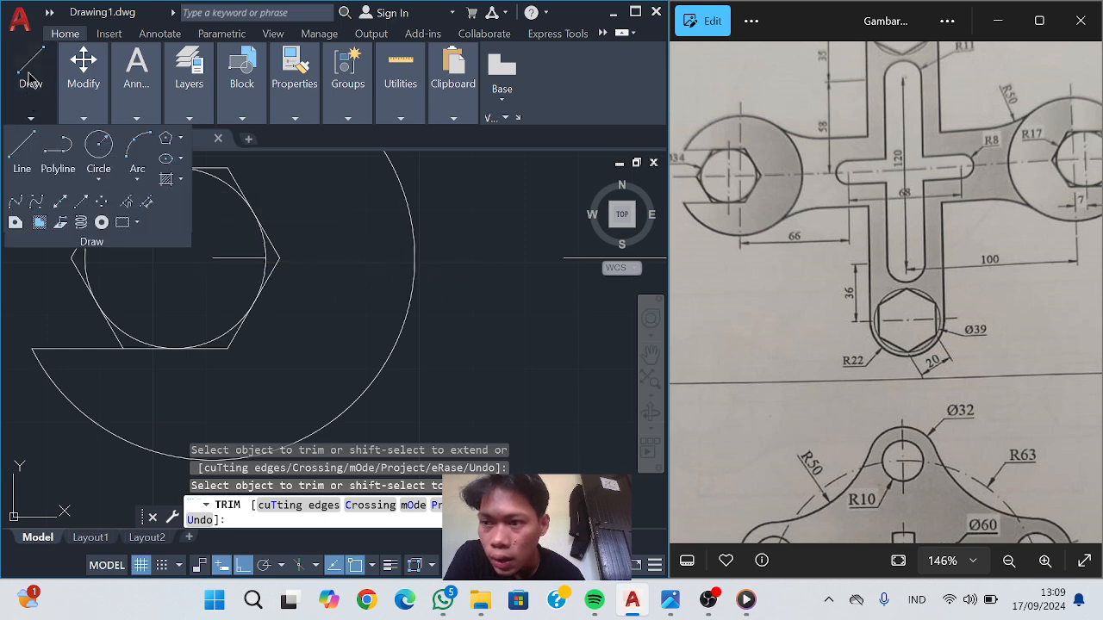
{"action": "mouse_move", "coordinate": [84, 81]}
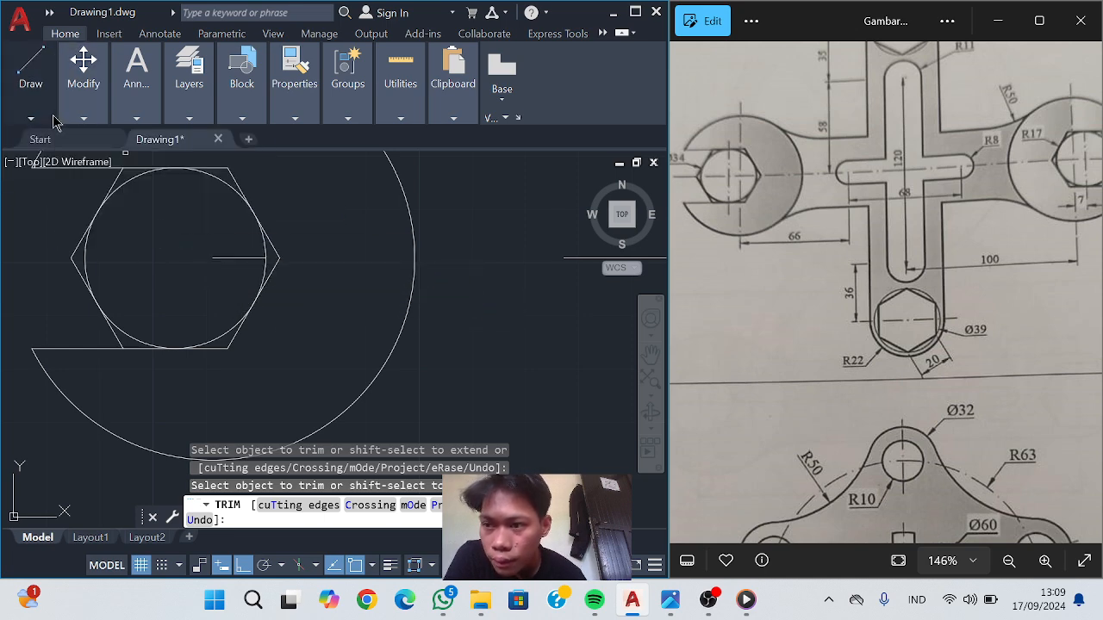
{"action": "mouse_move", "coordinate": [57, 123]}
{"action": "left_click", "coordinate": [22, 164]}
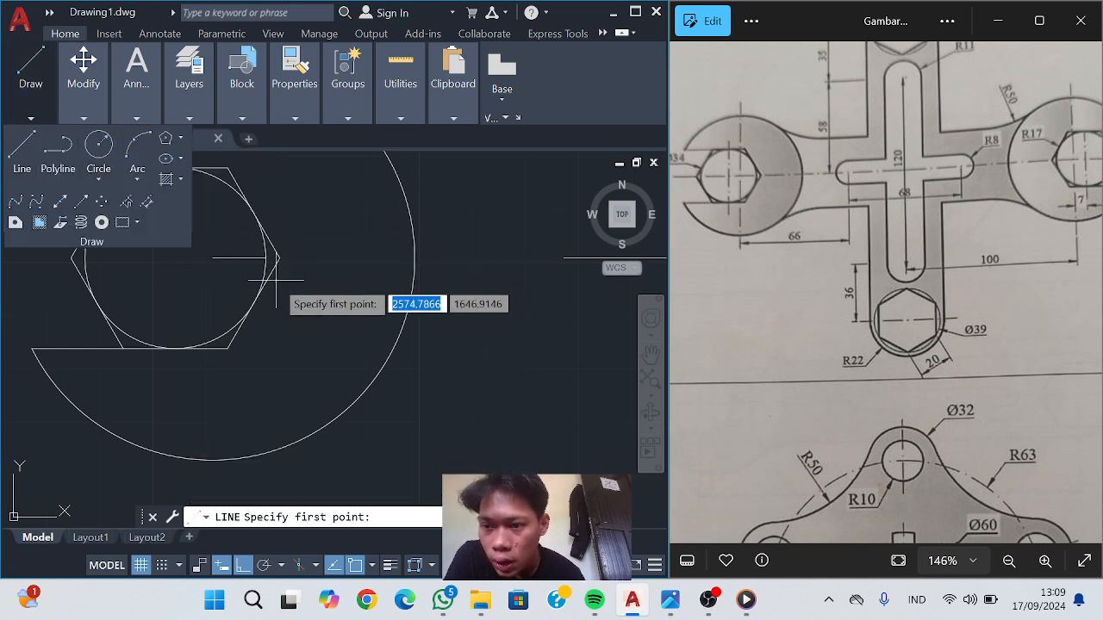
{"action": "left_click", "coordinate": [213, 258]}
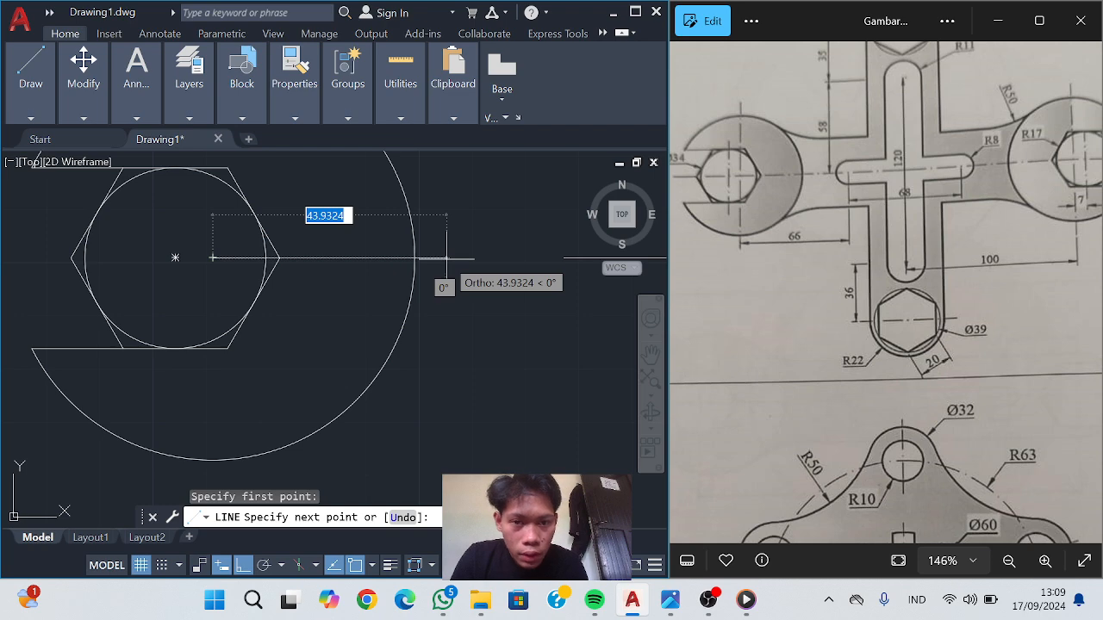
{"action": "type", "text": "66"}
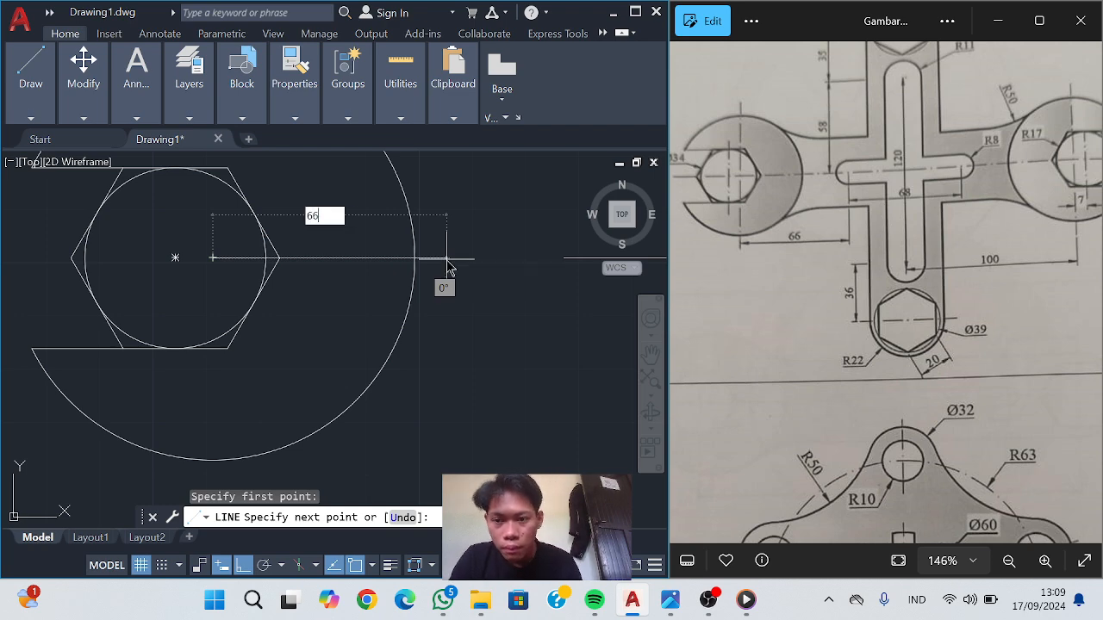
{"action": "key", "text": "Return"}
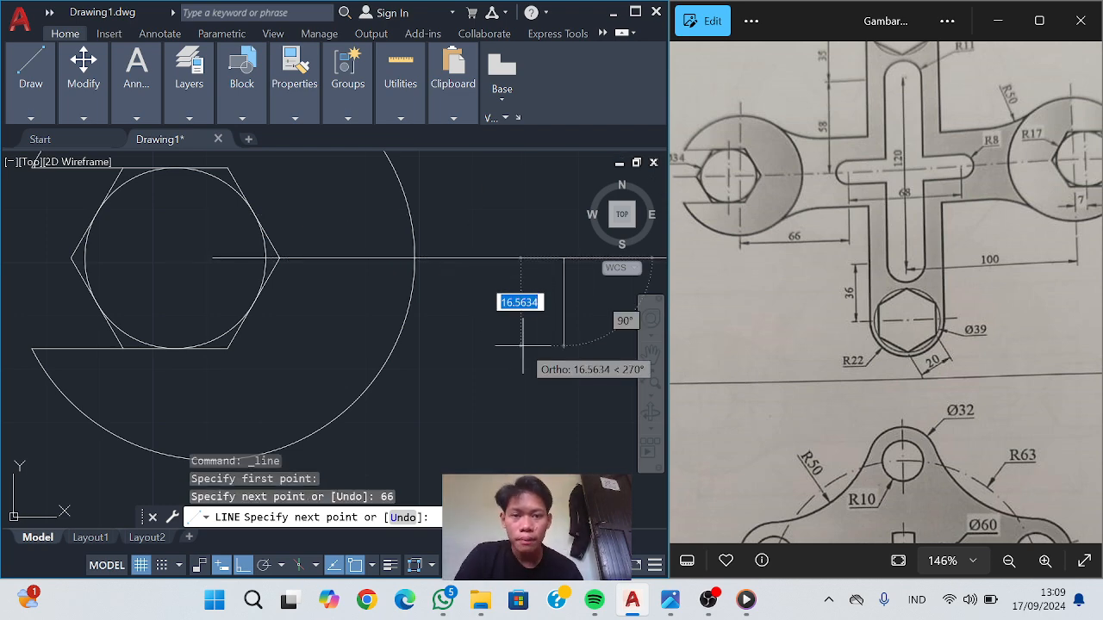
{"action": "middle_click_drag", "start_coordinate": [522, 344], "coordinate": [249, 371]}
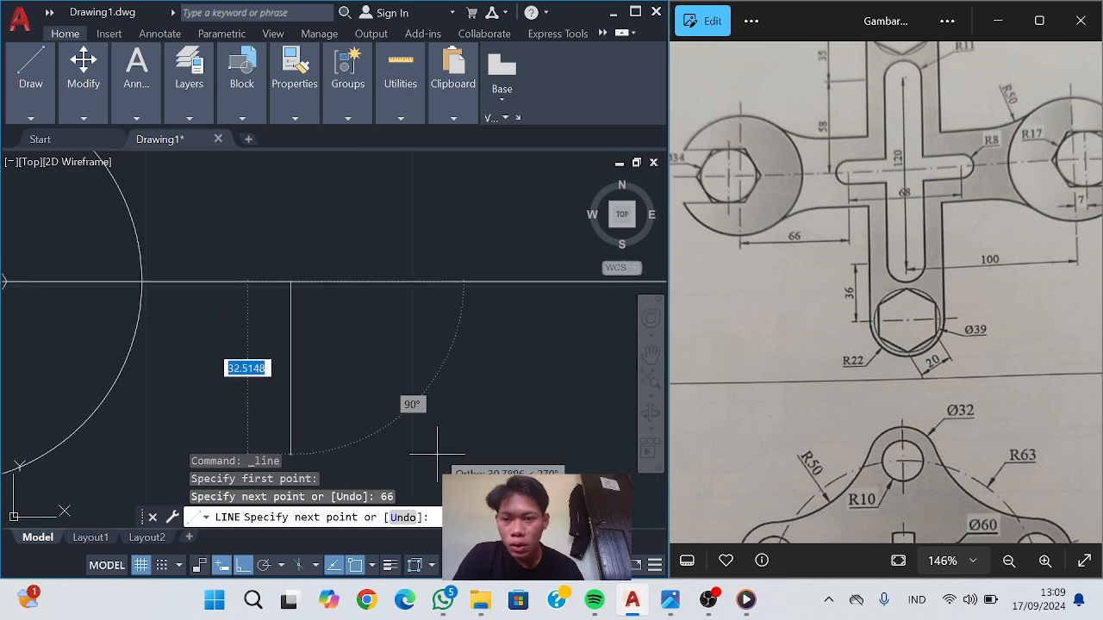
{"action": "scroll", "coordinate": [405, 353], "scroll_direction": "down", "scroll_amount": 4}
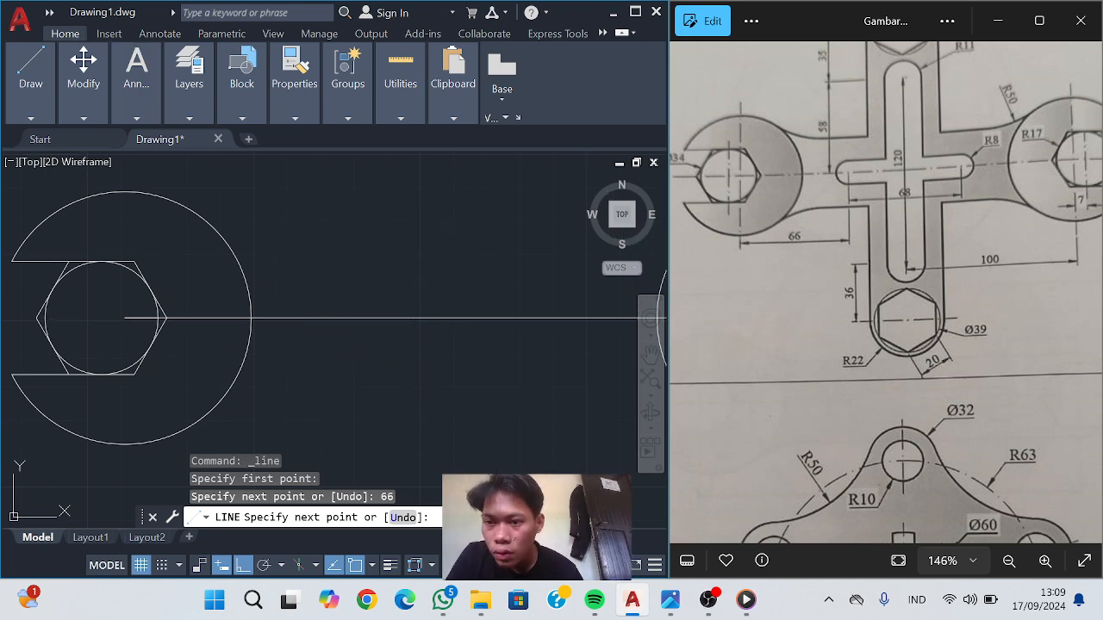
{"action": "key", "text": "Escape"}
Trim away the 66-unit line outside the left hexagon, the rest of the centreline and the line pieces inside the right head
{"action": "left_click", "coordinate": [30, 77]}
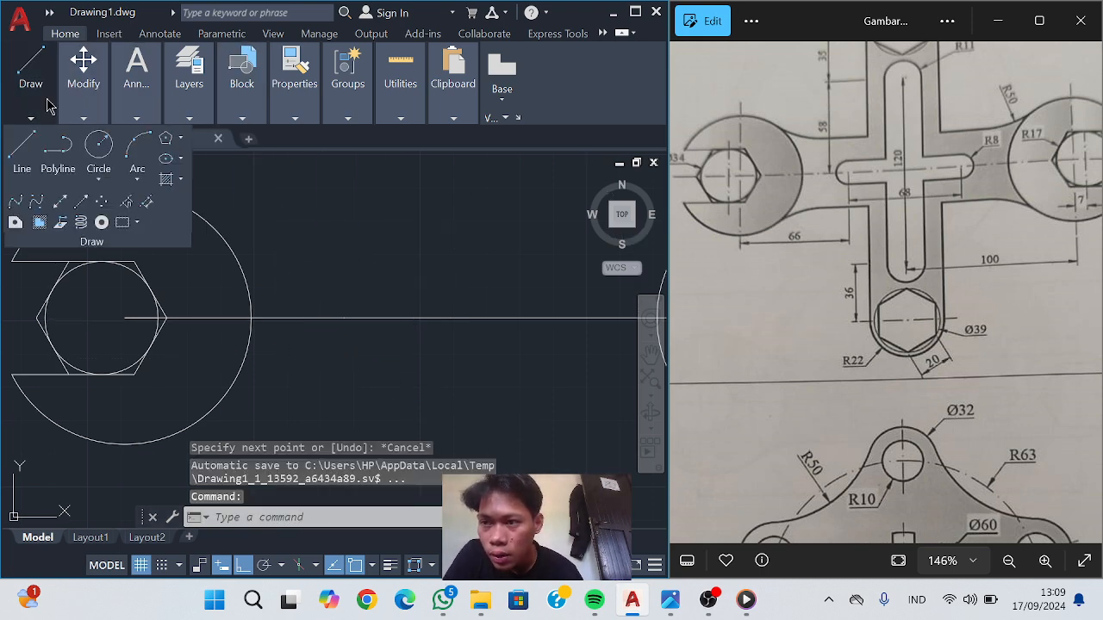
{"action": "left_click", "coordinate": [99, 114]}
{"action": "left_click", "coordinate": [209, 139]}
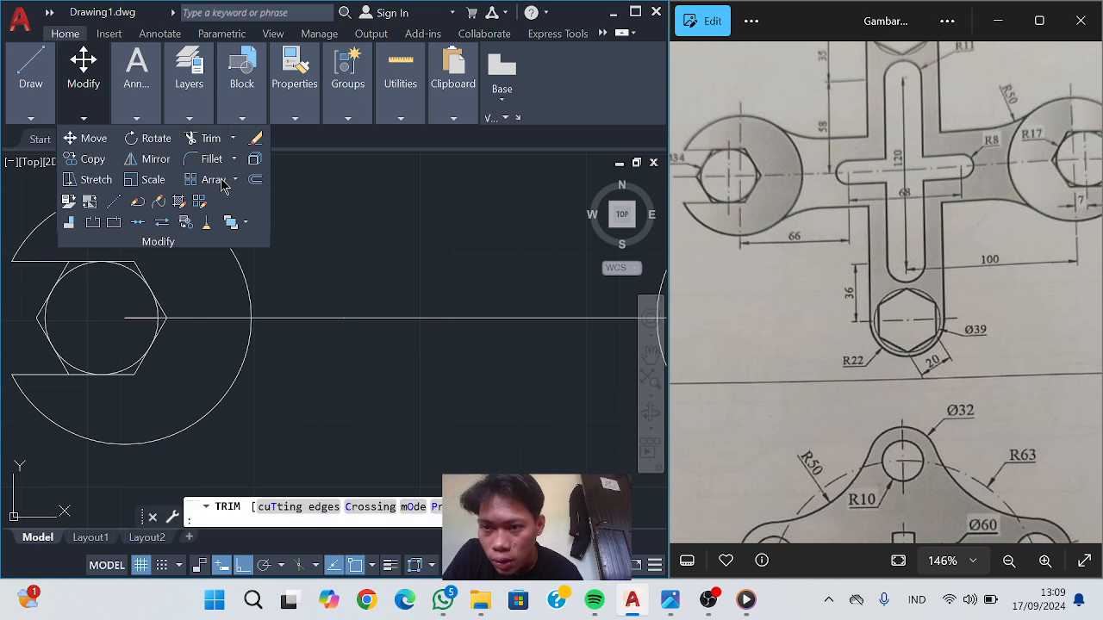
{"action": "left_click", "coordinate": [215, 318]}
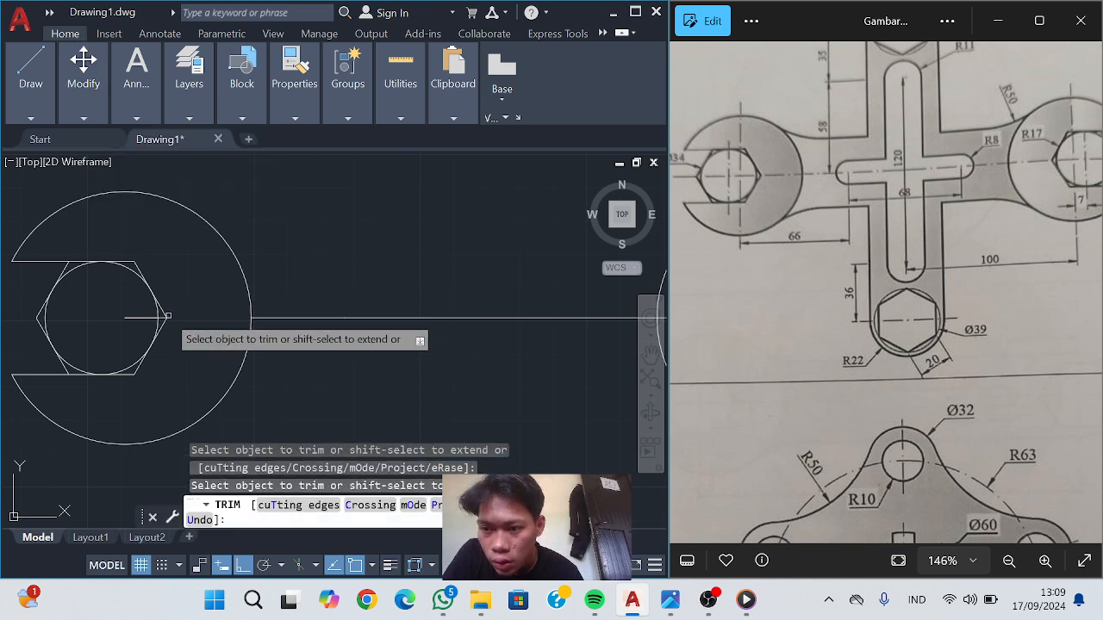
{"action": "left_click", "coordinate": [306, 318]}
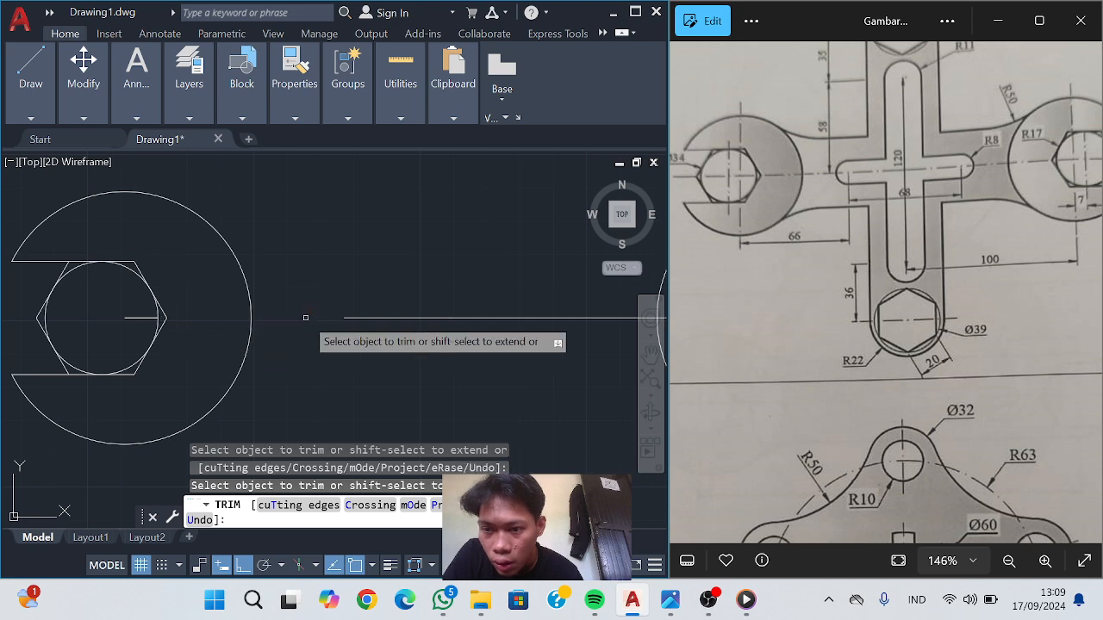
{"action": "left_click", "coordinate": [476, 315]}
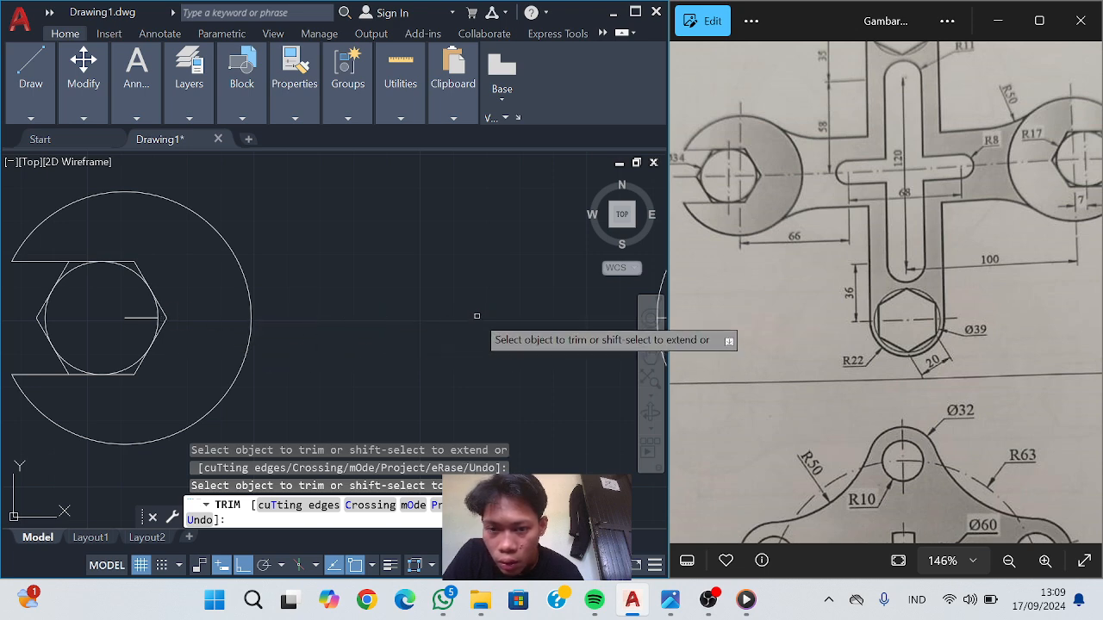
{"action": "middle_click_drag", "start_coordinate": [475, 316], "coordinate": [128, 249]}
{"action": "mouse_move", "coordinate": [324, 252]}
{"action": "left_mouse_down"}
{"action": "mouse_move", "coordinate": [434, 246]}
{"action": "mouse_move", "coordinate": [363, 266]}
{"action": "mouse_move", "coordinate": [363, 231]}
{"action": "mouse_move", "coordinate": [419, 242]}
{"action": "left_mouse_up"}
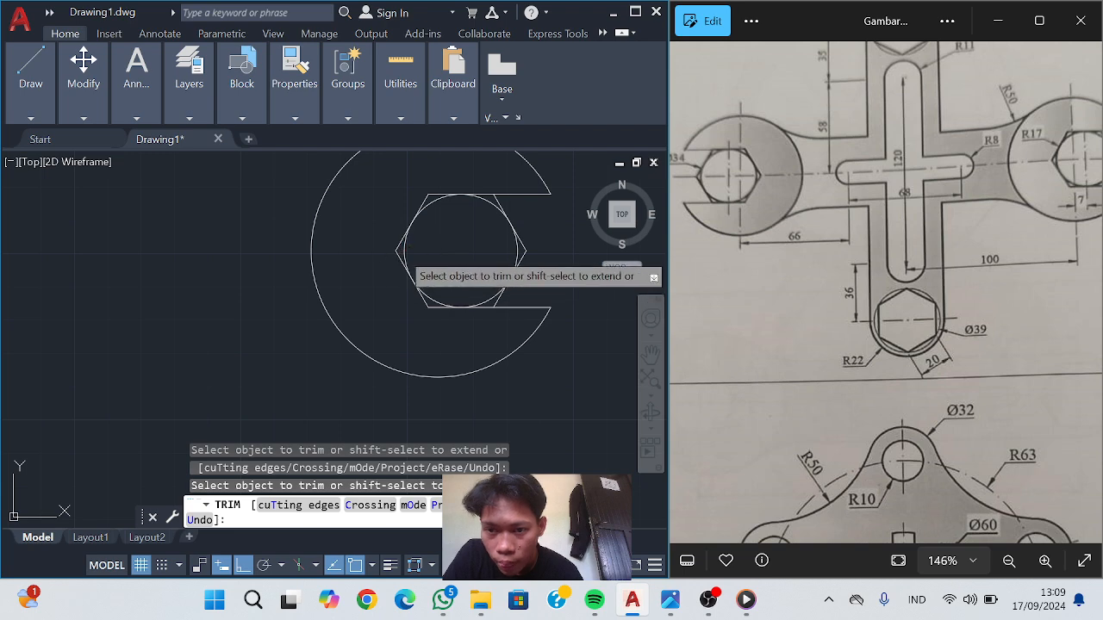
{"action": "middle_click_drag", "start_coordinate": [193, 259], "coordinate": [501, 271]}
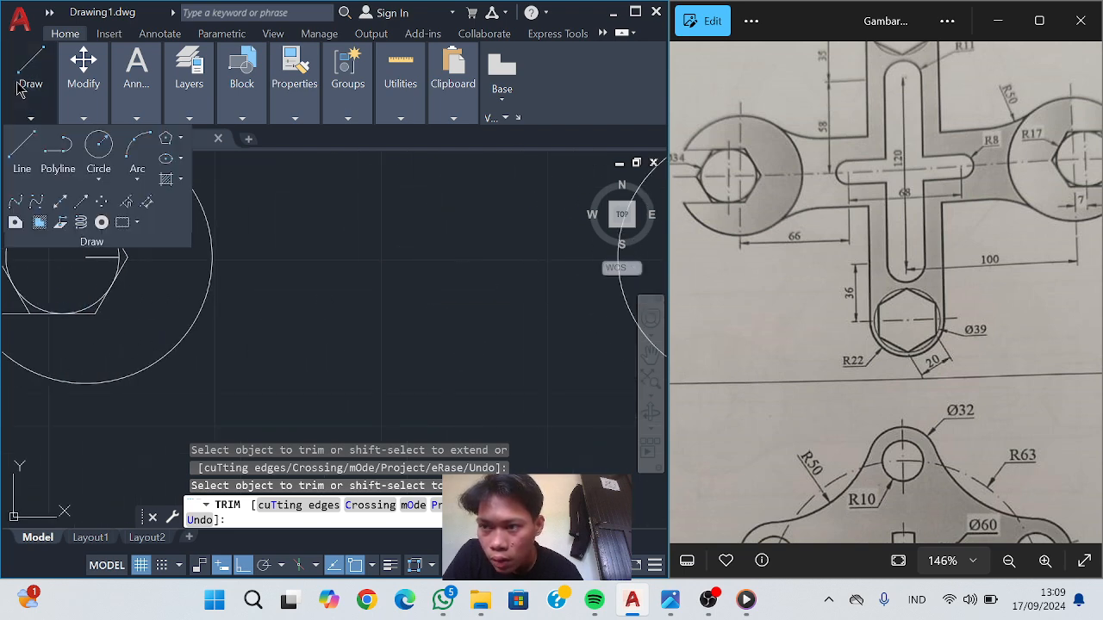
Draw two consecutive horizontal lines, 66 and 68 units long, rightward from the centre of the left head's outer circle
{"action": "mouse_move", "coordinate": [36, 110]}
{"action": "left_click", "coordinate": [24, 155]}
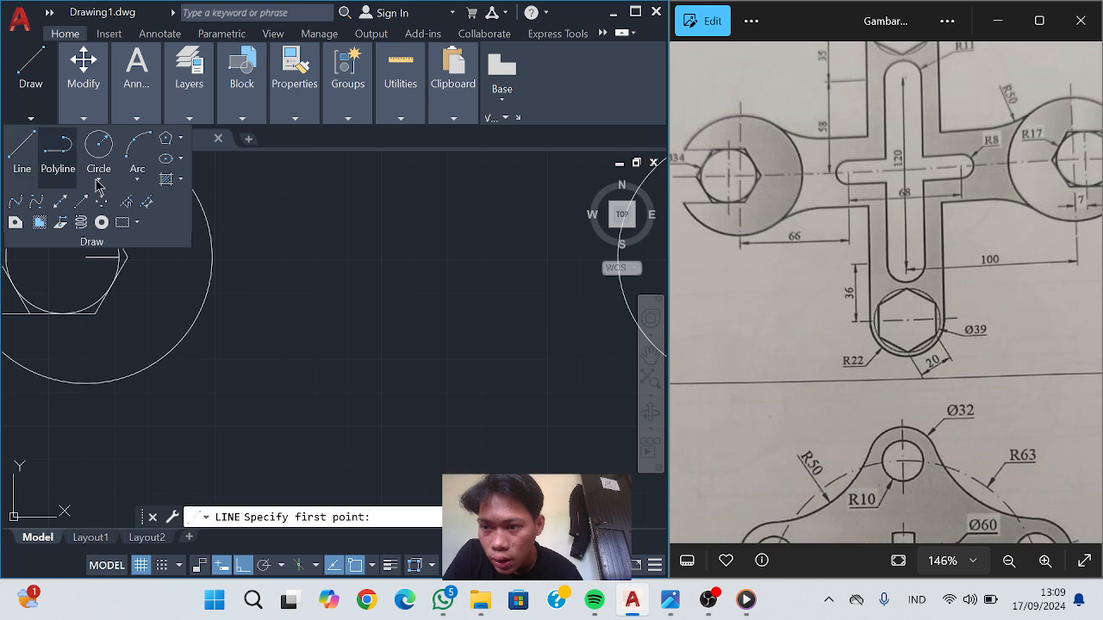
{"action": "left_click", "coordinate": [86, 256]}
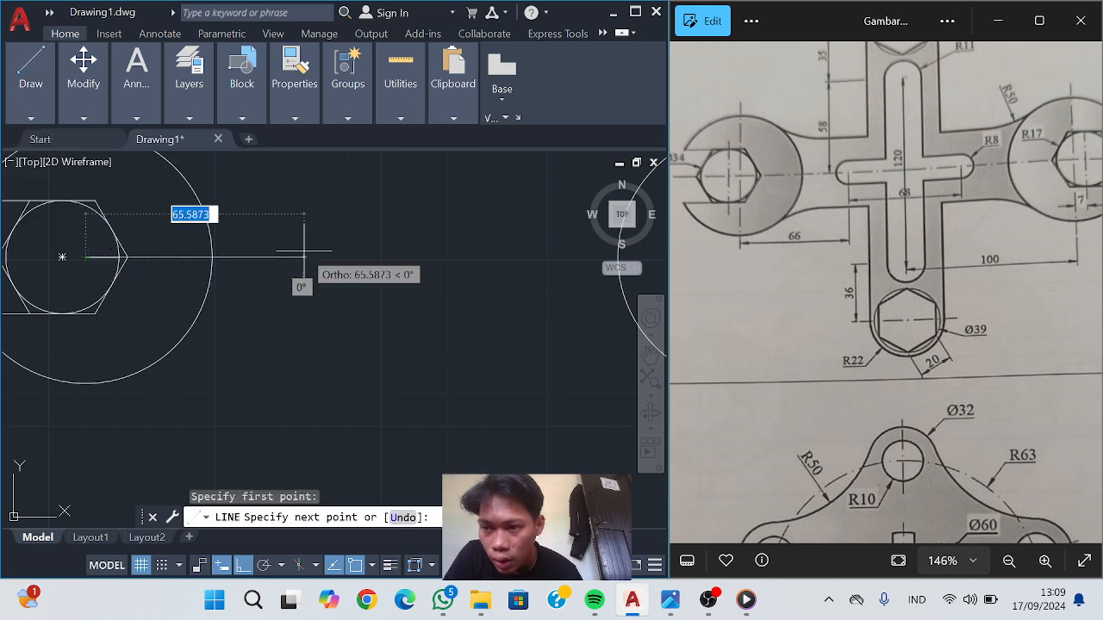
{"action": "type", "text": "66"}
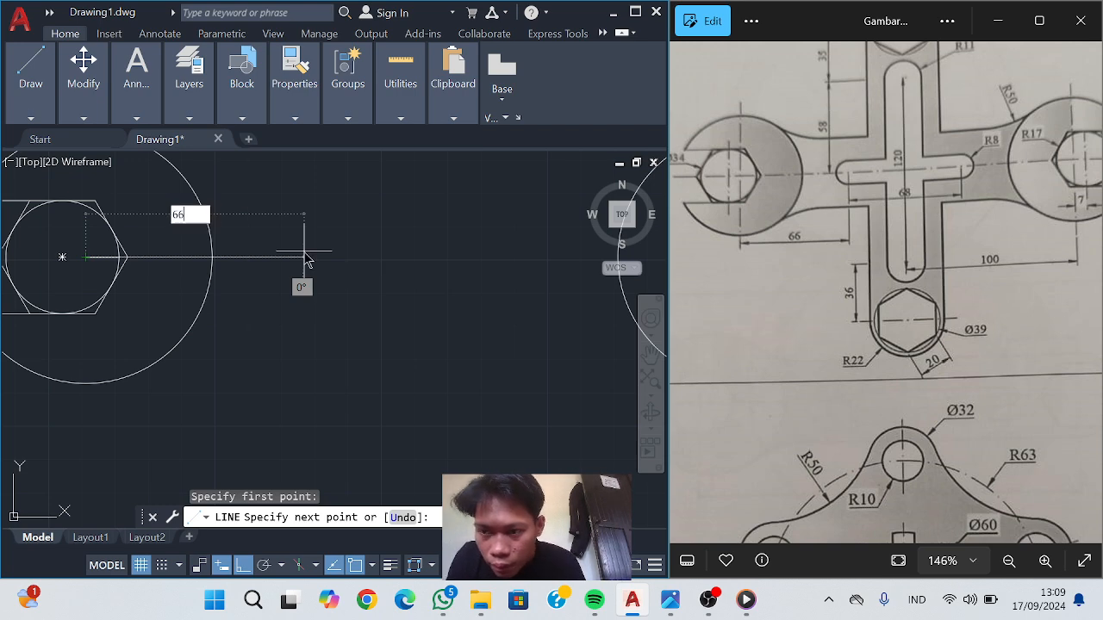
{"action": "key", "text": "Return"}
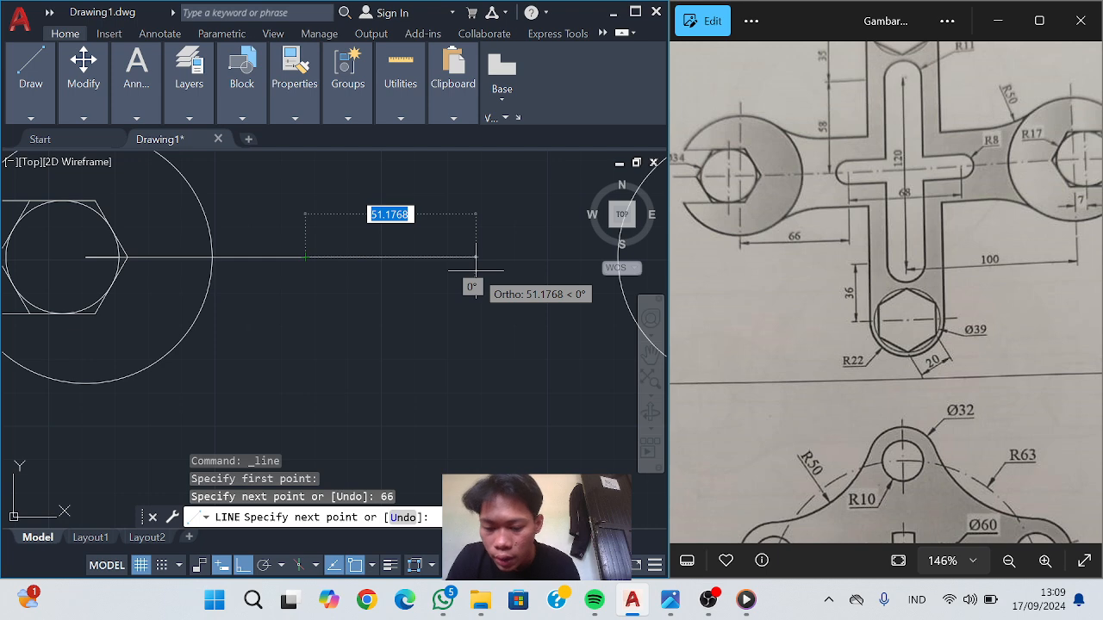
{"action": "type", "text": "68"}
{"action": "key", "text": "Return"}
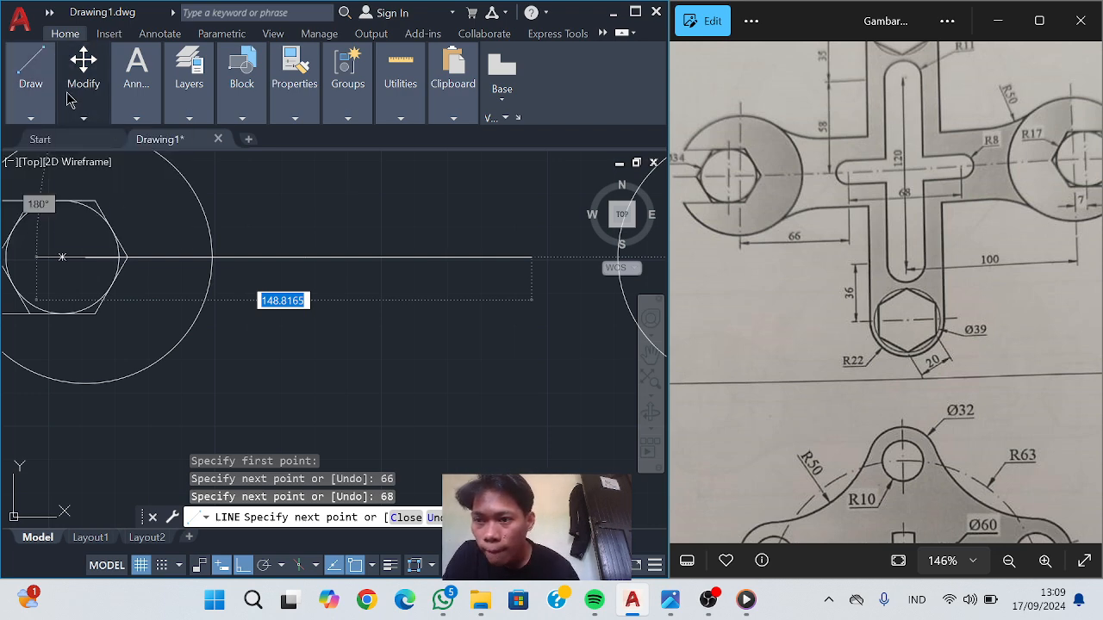
Draw a circle of radius 8 centred where the 66-unit and 68-unit lines meet
{"action": "mouse_move", "coordinate": [98, 111]}
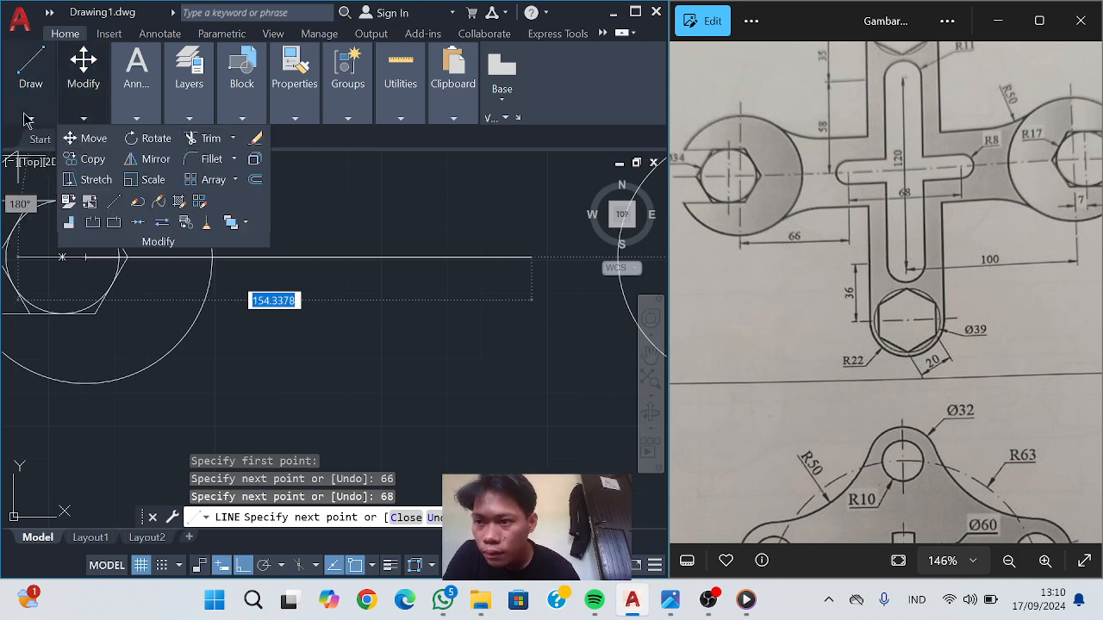
{"action": "mouse_move", "coordinate": [45, 123]}
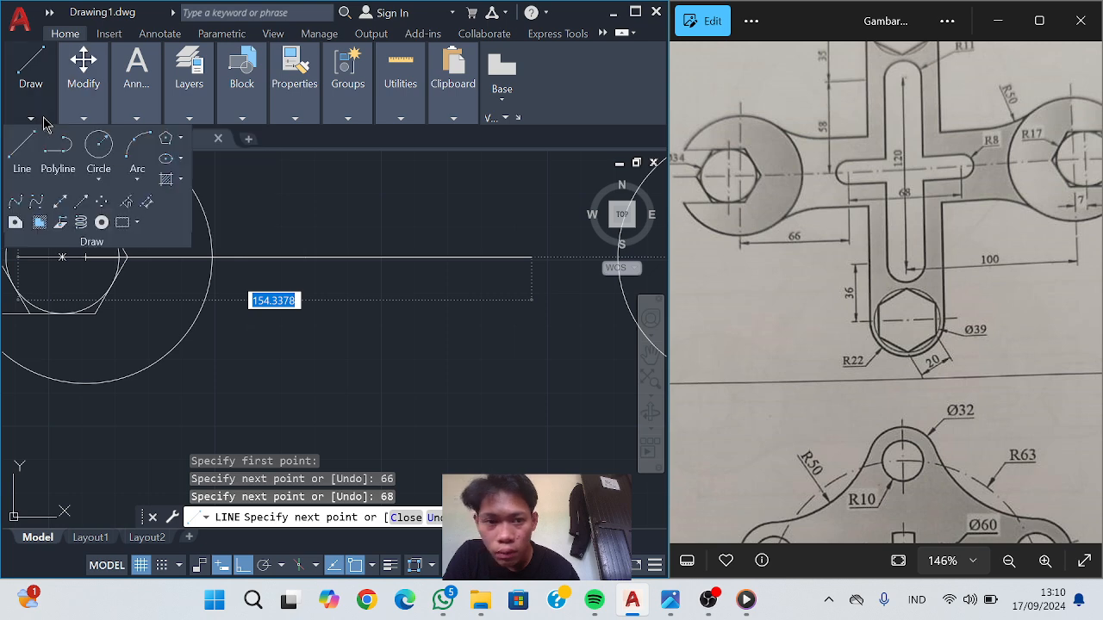
{"action": "left_click", "coordinate": [109, 145]}
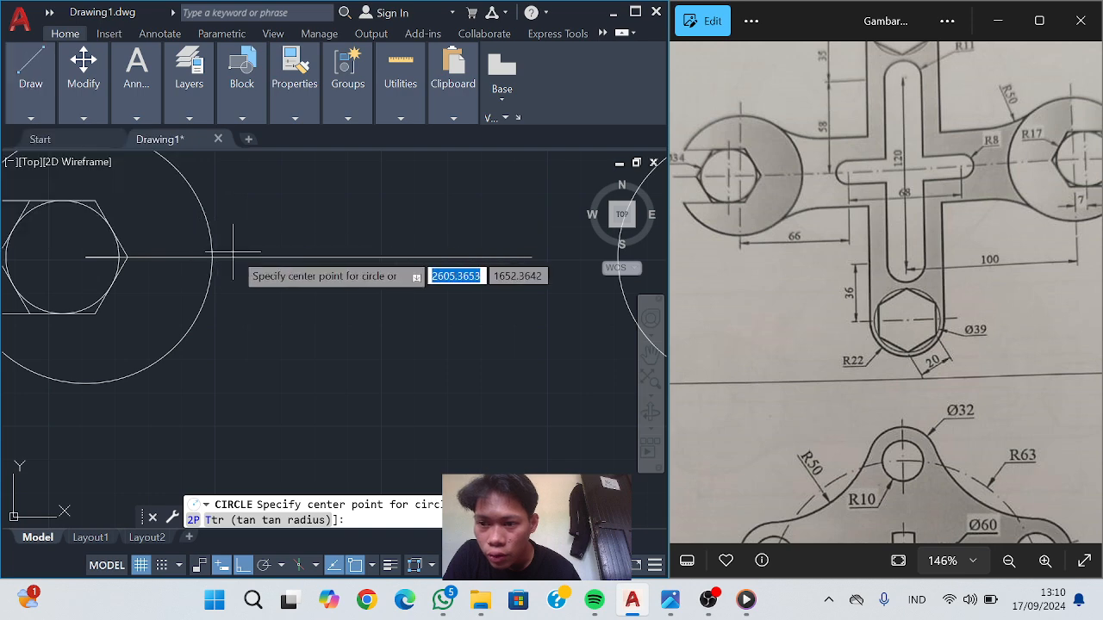
{"action": "left_click", "coordinate": [306, 257]}
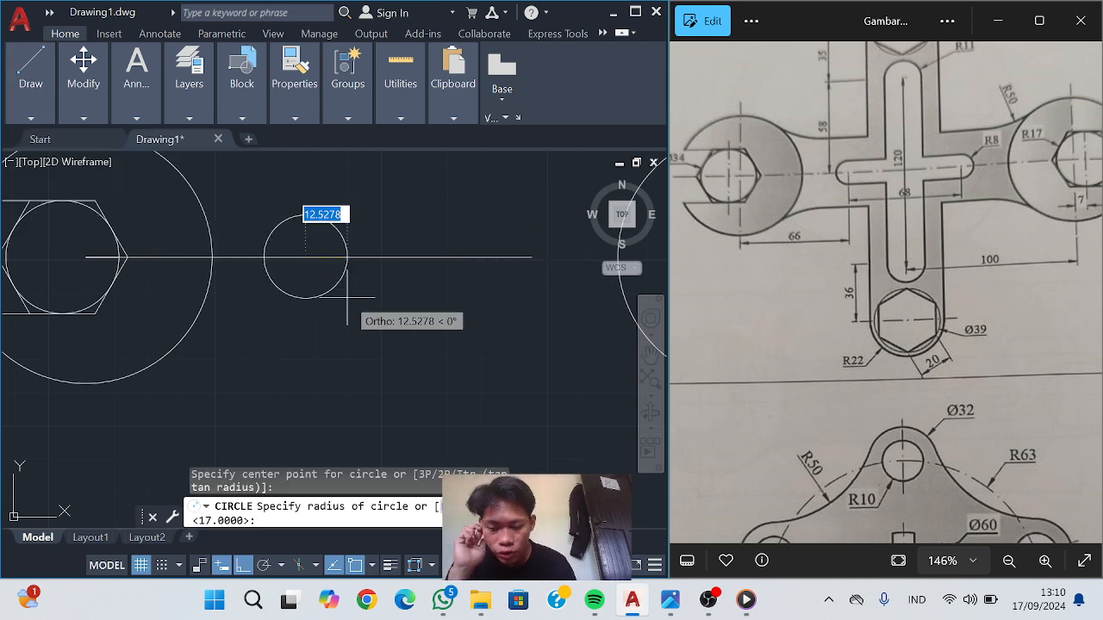
{"action": "type", "text": "8"}
{"action": "key", "text": "Return"}
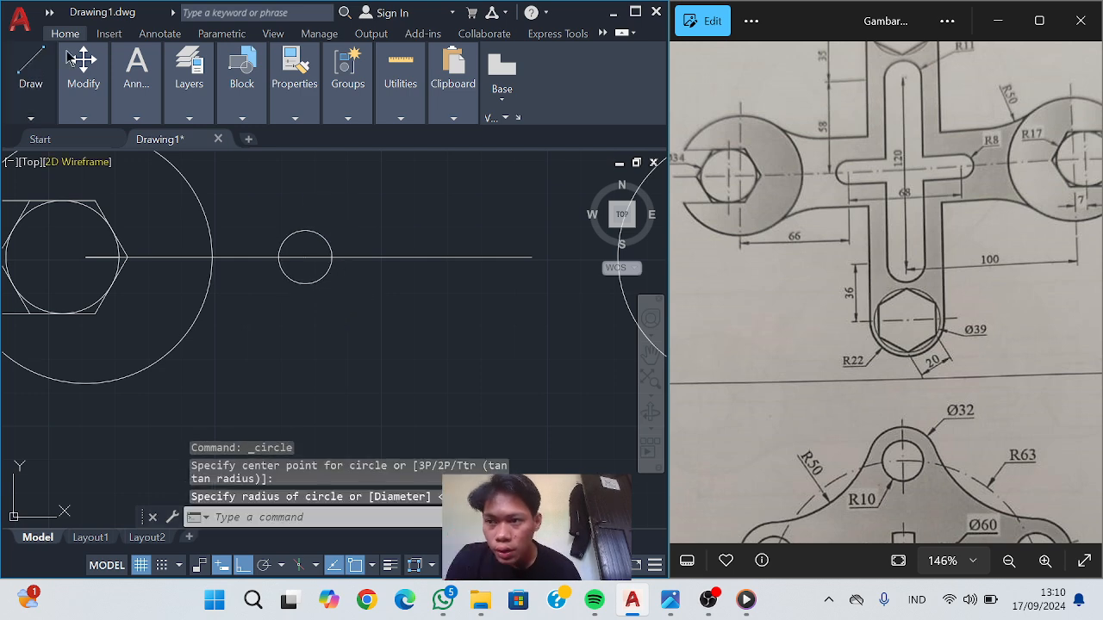
Draw a circle of radius 8 centred on the right end of the 68-unit line
{"action": "mouse_move", "coordinate": [35, 125]}
{"action": "left_click", "coordinate": [98, 145]}
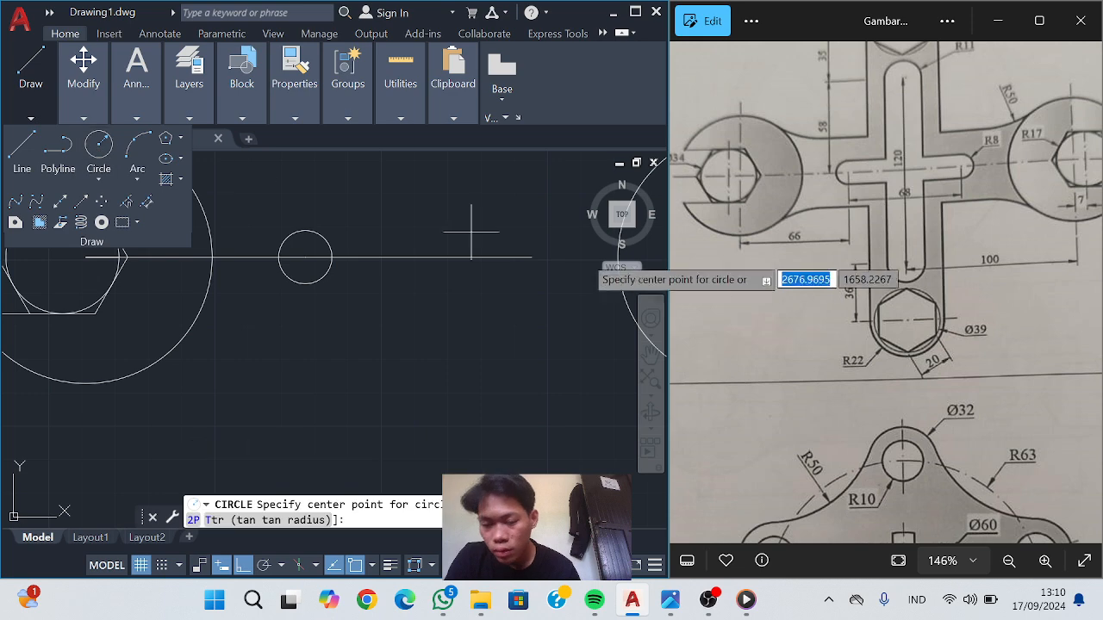
{"action": "left_click", "coordinate": [532, 257]}
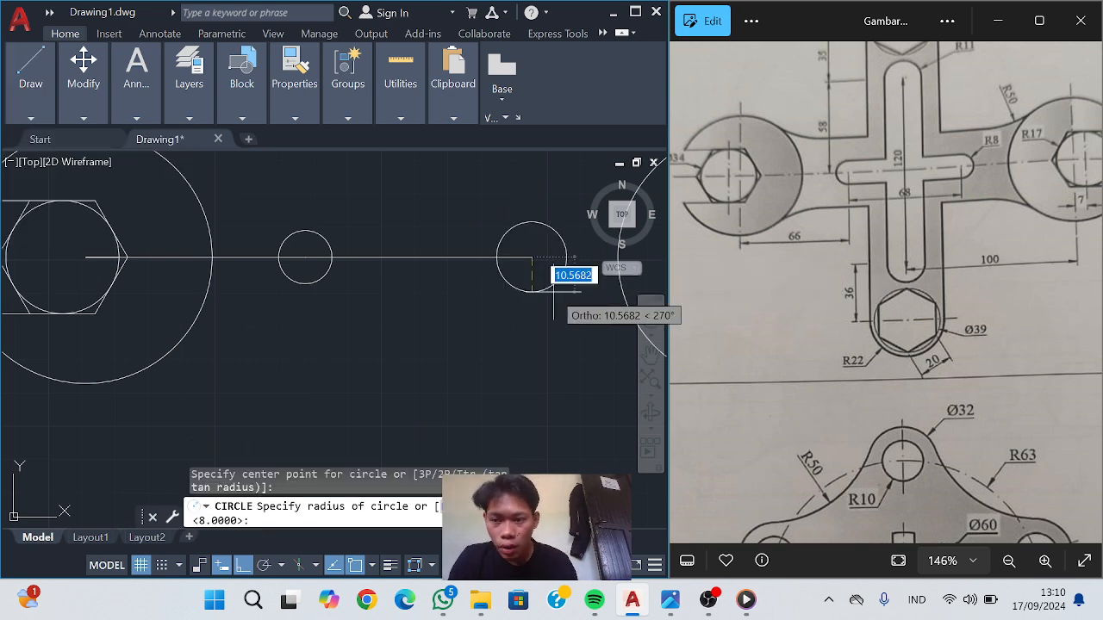
{"action": "type", "text": "8"}
{"action": "key", "text": "Return"}
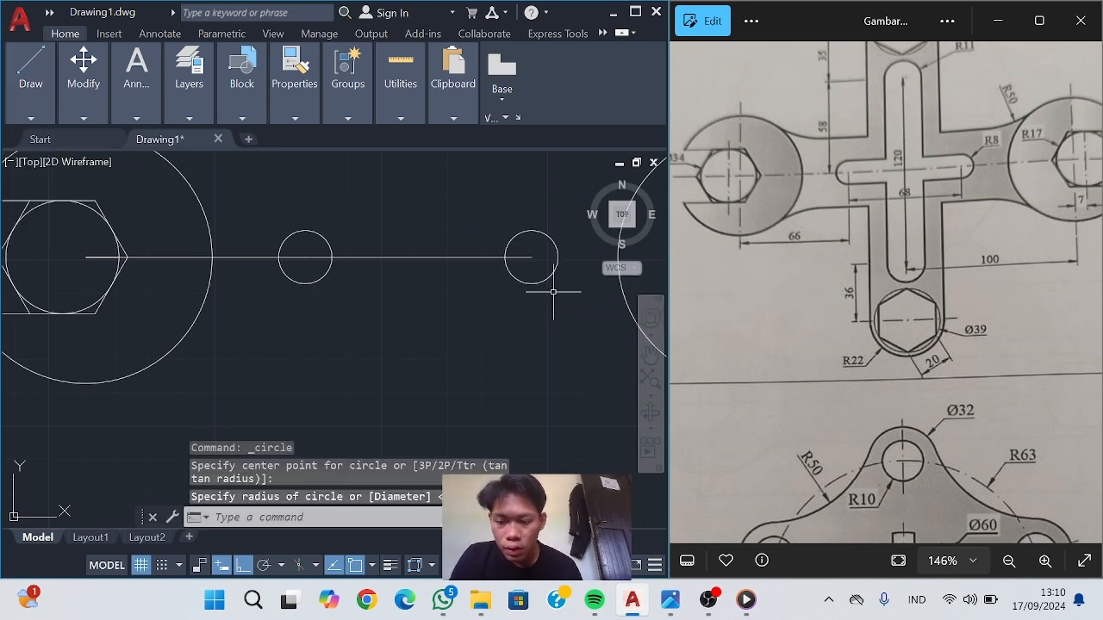
{"action": "key", "text": "Escape"}
Draw two horizontal lines joining the top points and the bottom points of the two radius 8 circles
{"action": "mouse_move", "coordinate": [30, 78]}
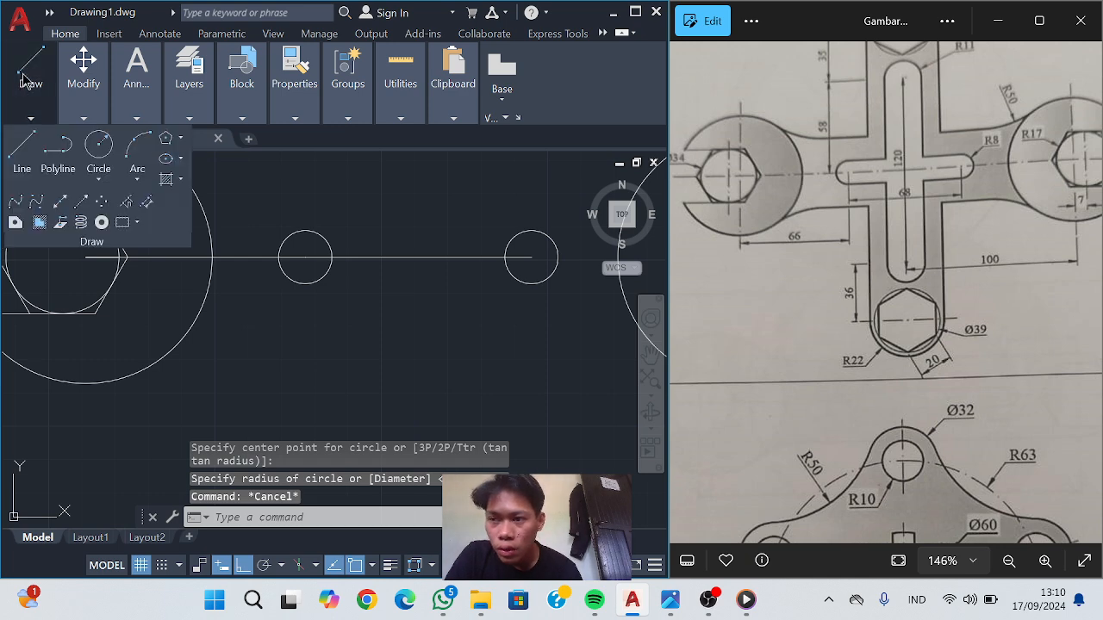
{"action": "left_click", "coordinate": [21, 151]}
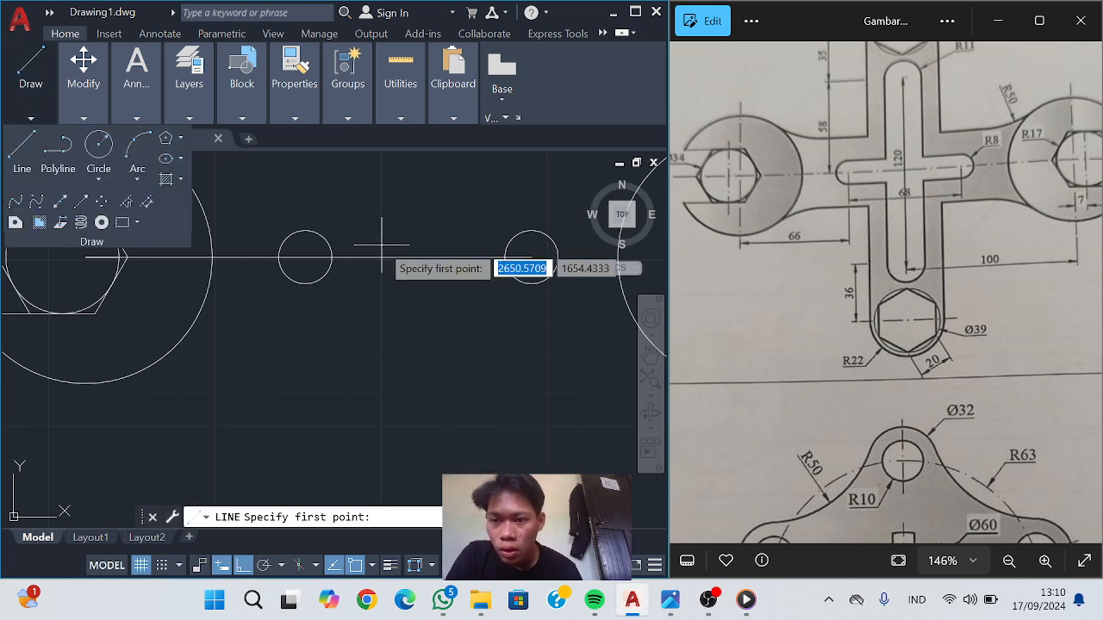
{"action": "left_click", "coordinate": [305, 231]}
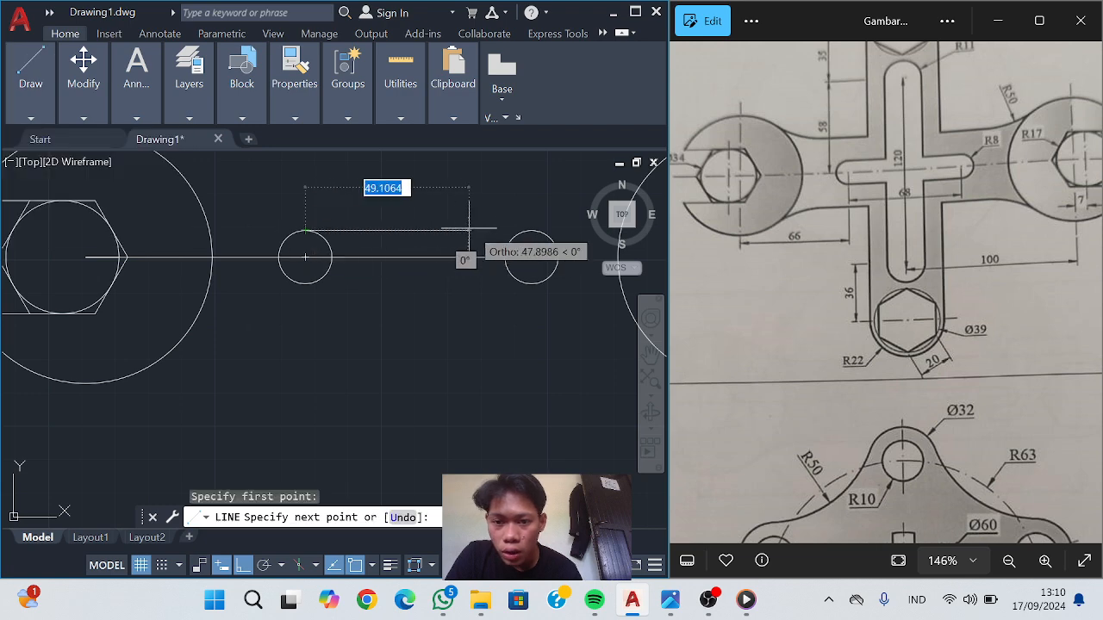
{"action": "left_click", "coordinate": [531, 231]}
{"action": "left_click", "coordinate": [30, 118]}
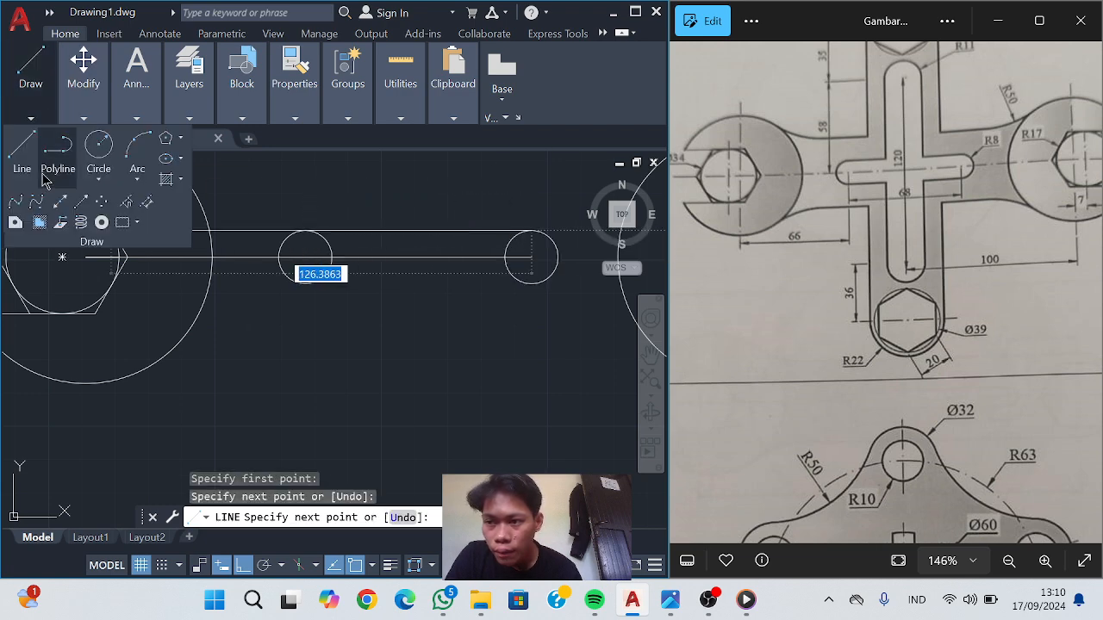
{"action": "left_click", "coordinate": [21, 151]}
{"action": "left_click", "coordinate": [305, 282]}
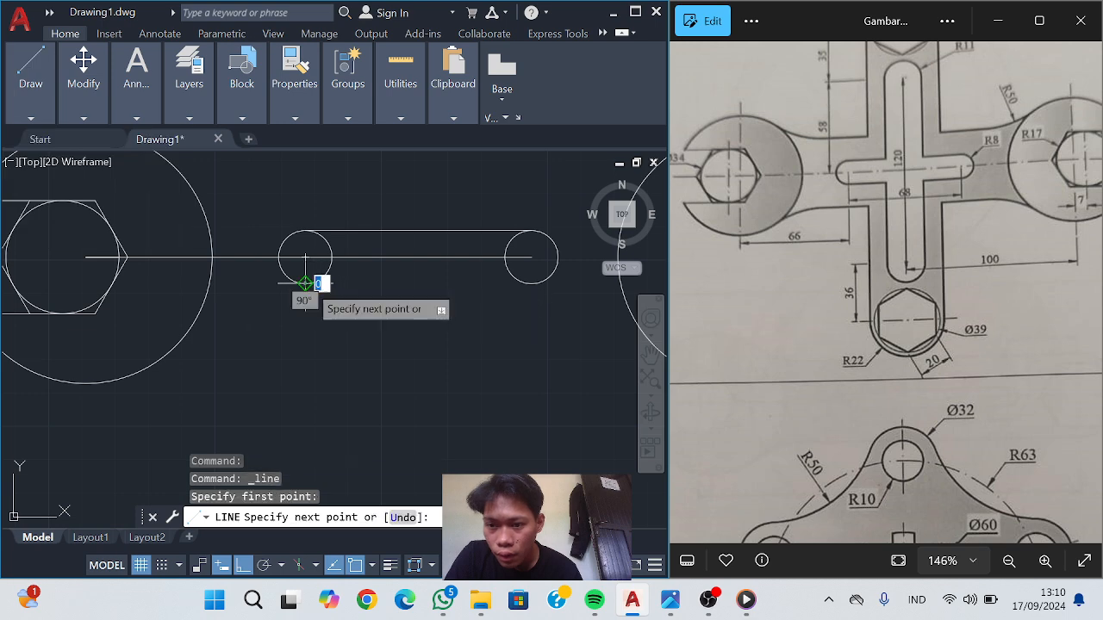
{"action": "left_click", "coordinate": [532, 282]}
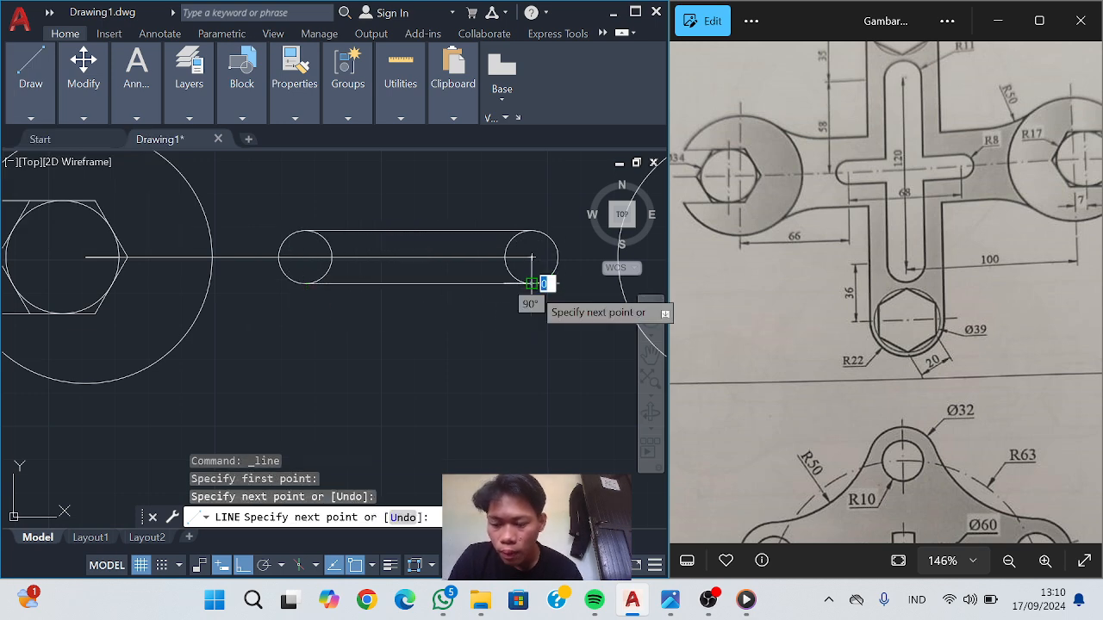
{"action": "key", "text": "Escape"}
Trim away the inner arcs of both radius 8 circles and the centreline between them to leave the slot outline
{"action": "left_click", "coordinate": [104, 115]}
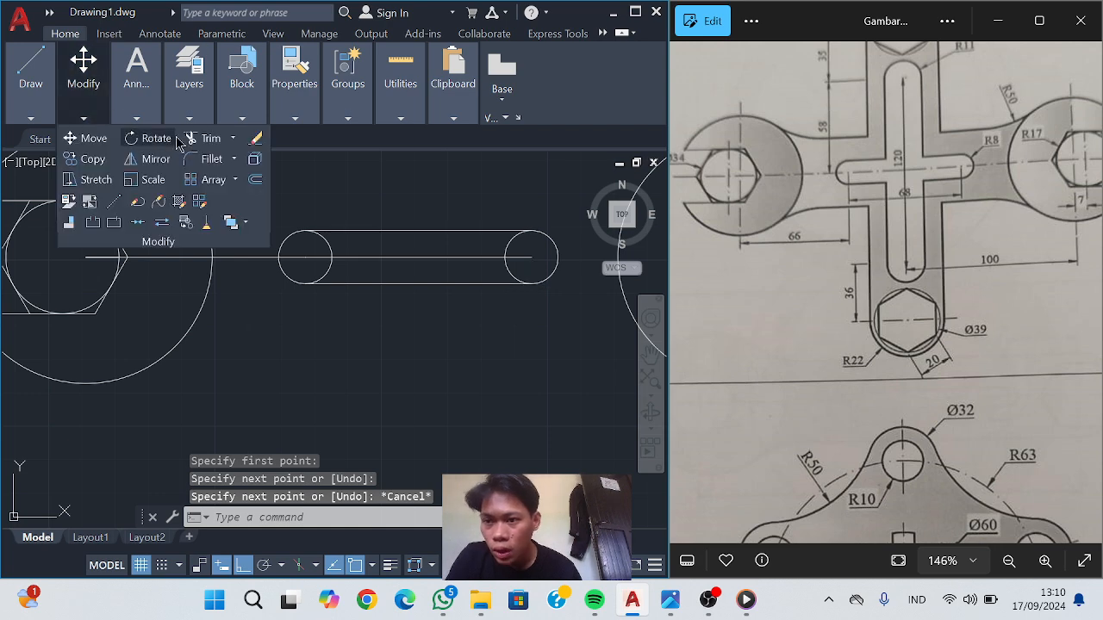
{"action": "left_click", "coordinate": [210, 138]}
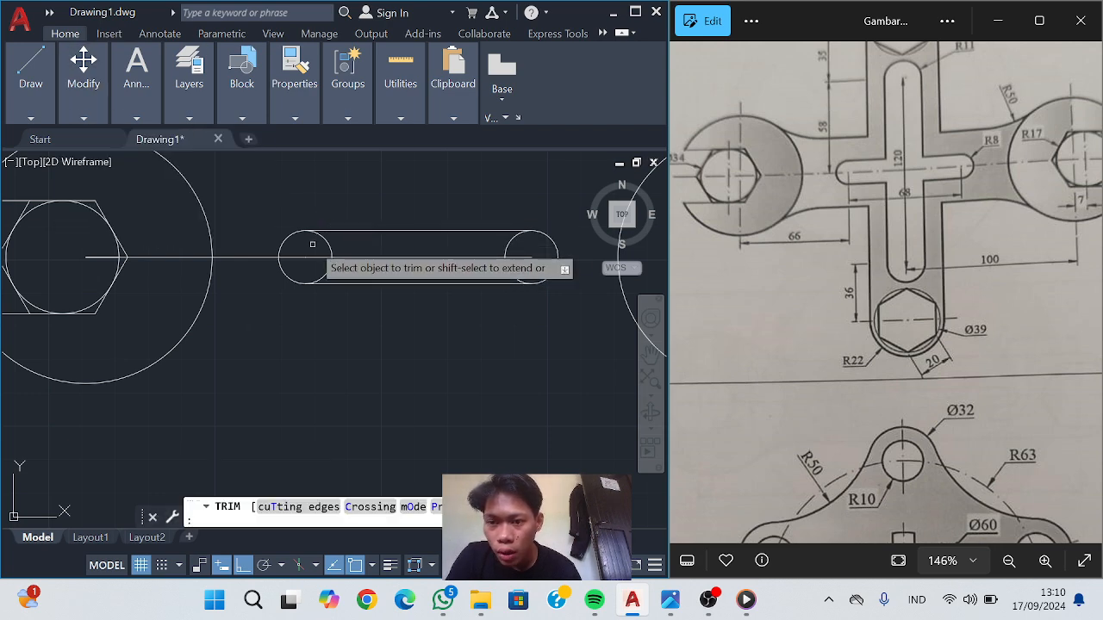
{"action": "left_click_drag", "start_coordinate": [312, 244], "coordinate": [358, 265]}
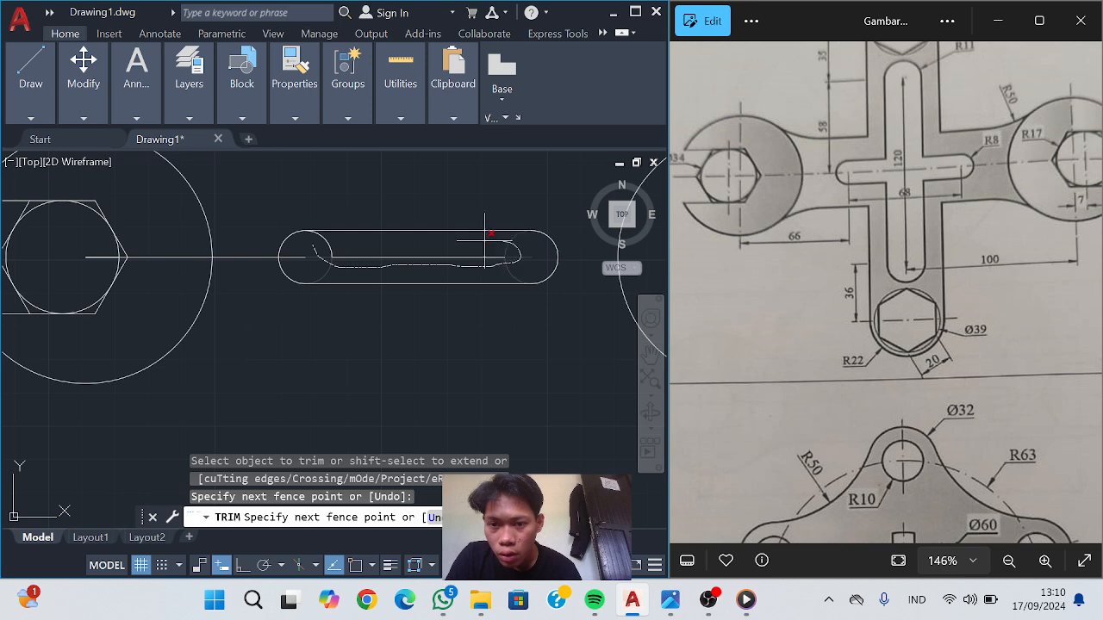
{"action": "left_click_drag", "start_coordinate": [401, 250], "coordinate": [404, 249]}
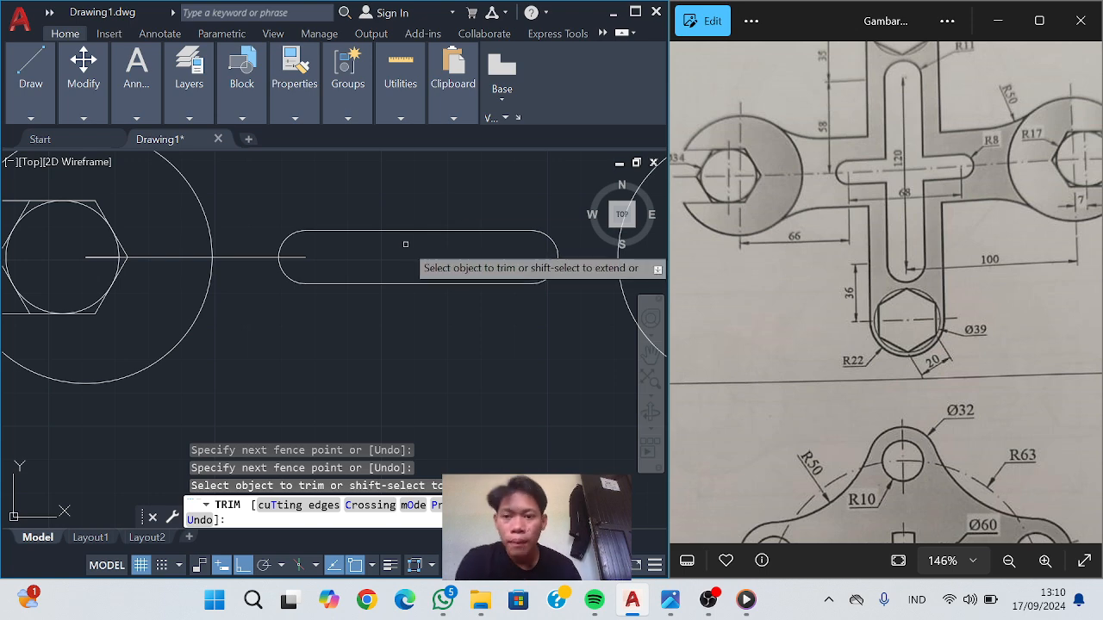
Try a vertical line across the slot between the midpoints of its two straight edges, and erase it
{"action": "mouse_move", "coordinate": [47, 86]}
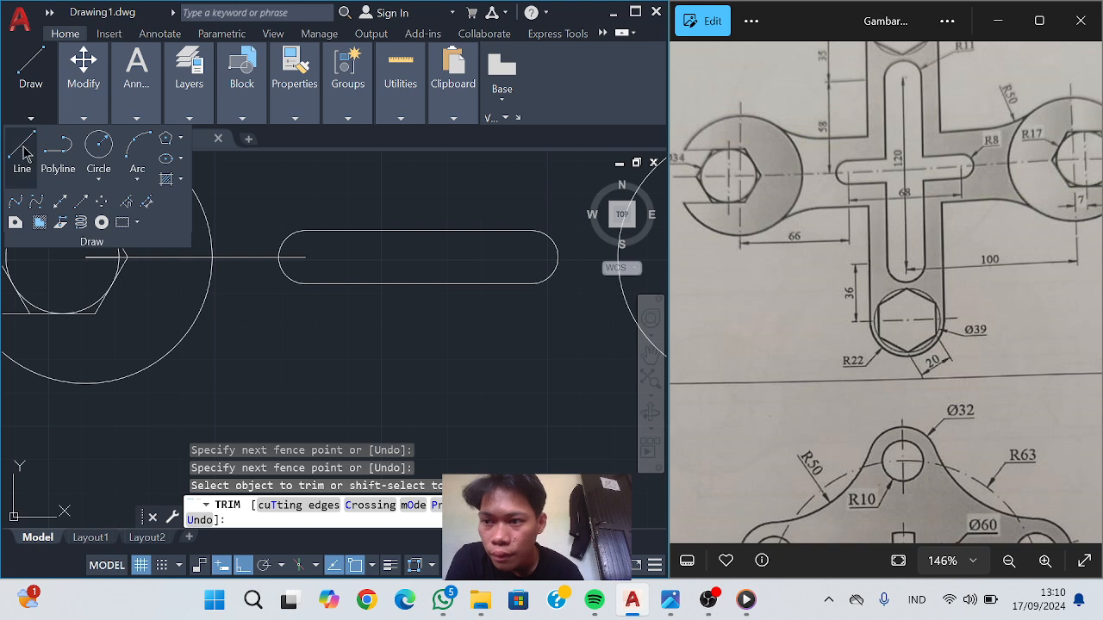
{"action": "left_click", "coordinate": [22, 152]}
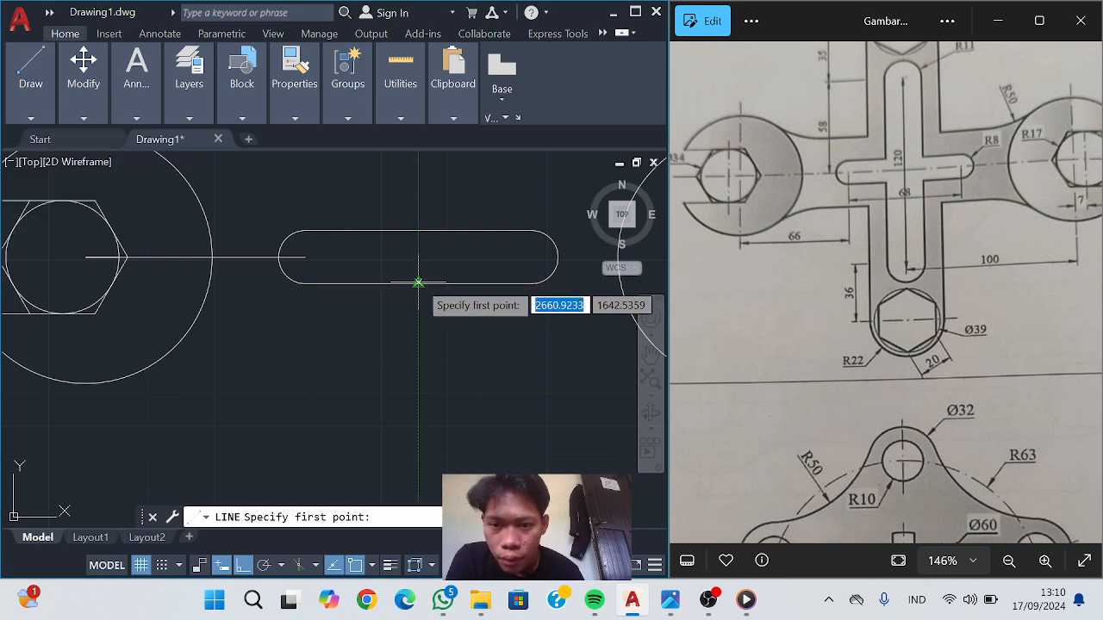
{"action": "left_click", "coordinate": [418, 230]}
{"action": "left_click", "coordinate": [418, 283]}
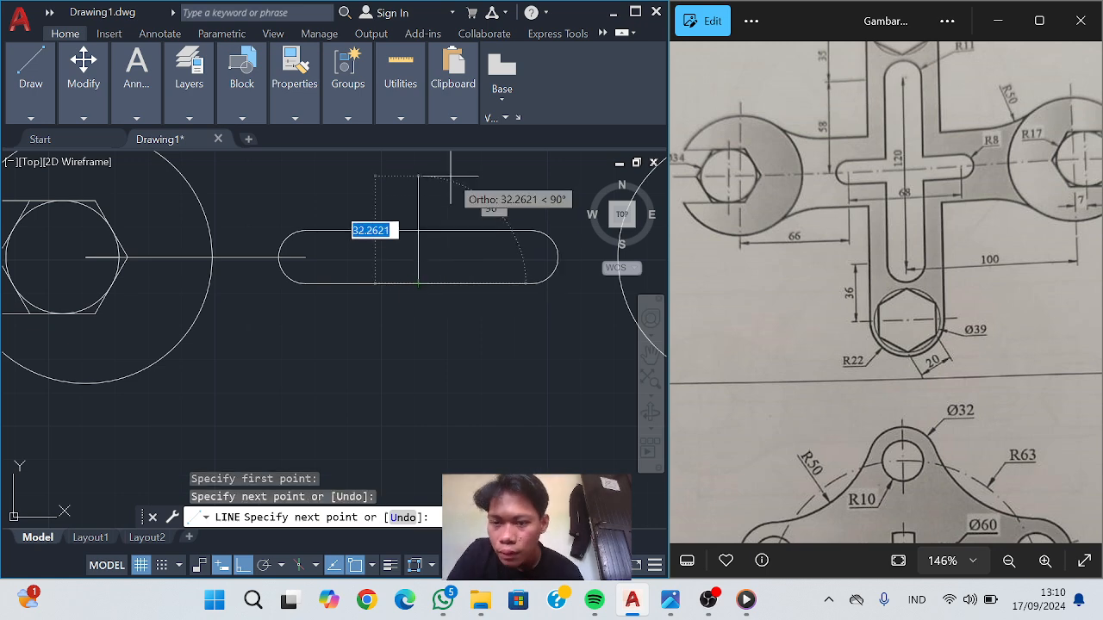
{"action": "key", "text": "Escape"}
{"action": "left_click", "coordinate": [138, 118]}
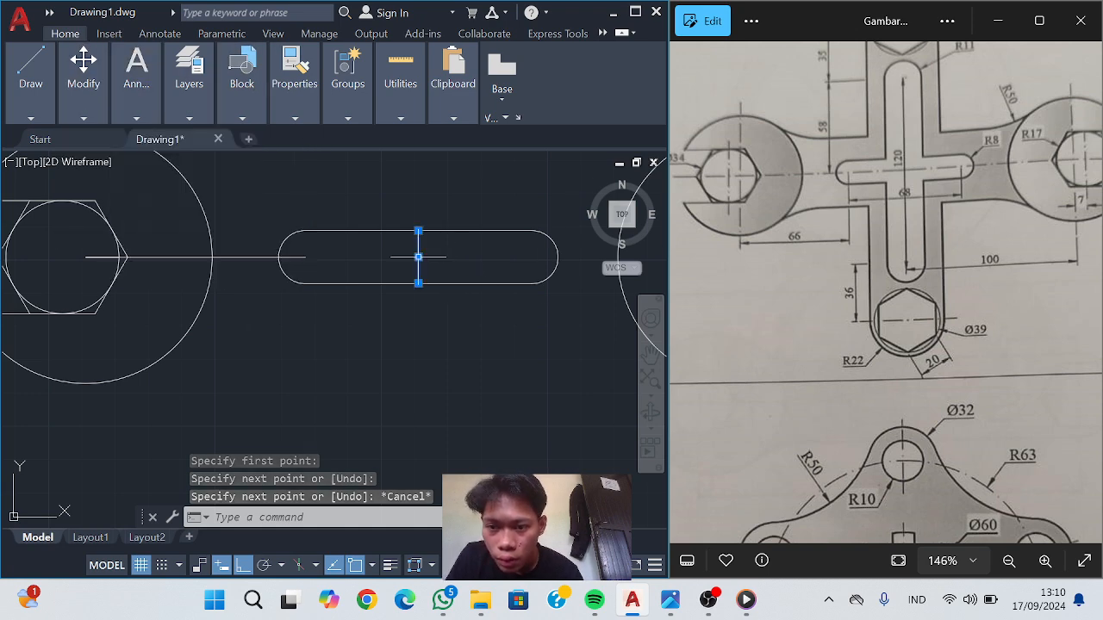
{"action": "key", "text": "Delete"}
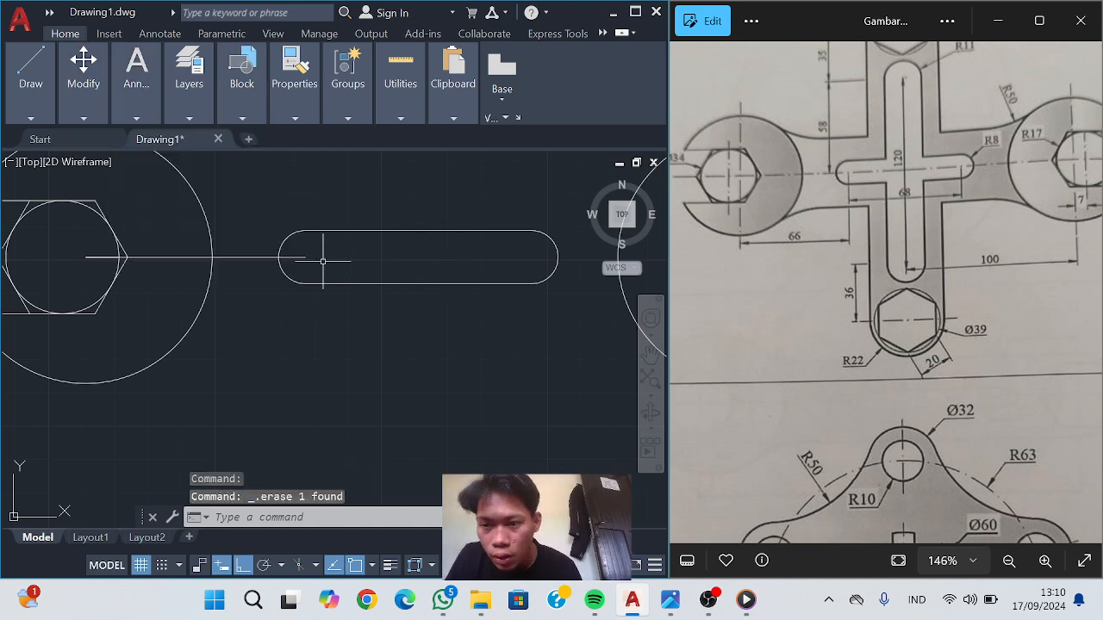
Erase the 66-unit construction line leading to the slot and the short line piece left inside the left hexagon
{"action": "left_click", "coordinate": [298, 257]}
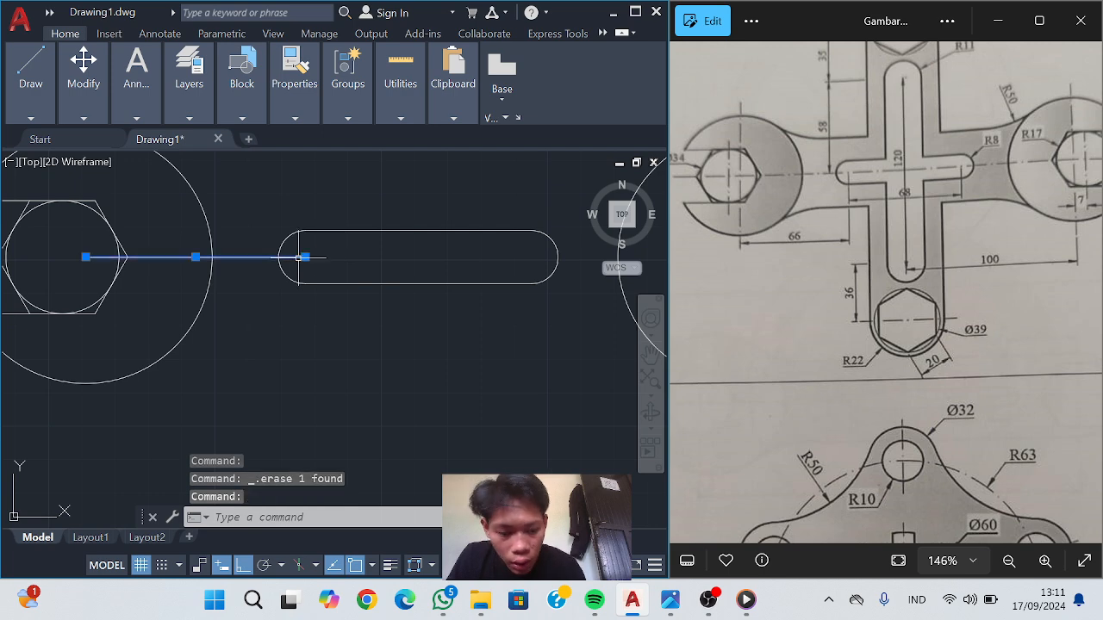
{"action": "key", "text": "Delete"}
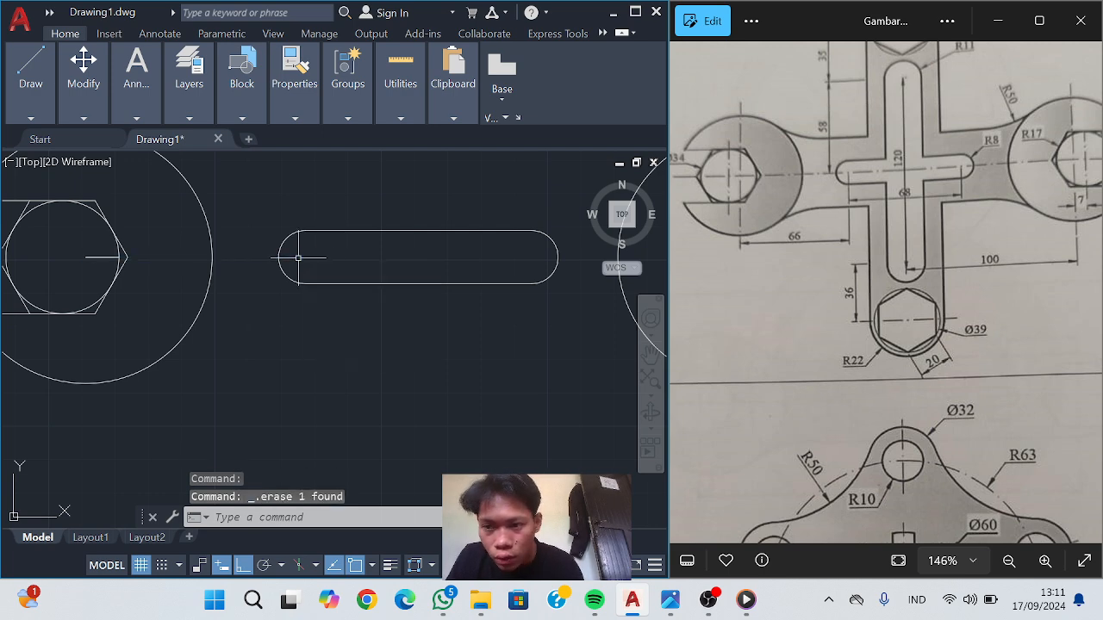
{"action": "left_click", "coordinate": [110, 257]}
{"action": "key", "text": "Escape"}
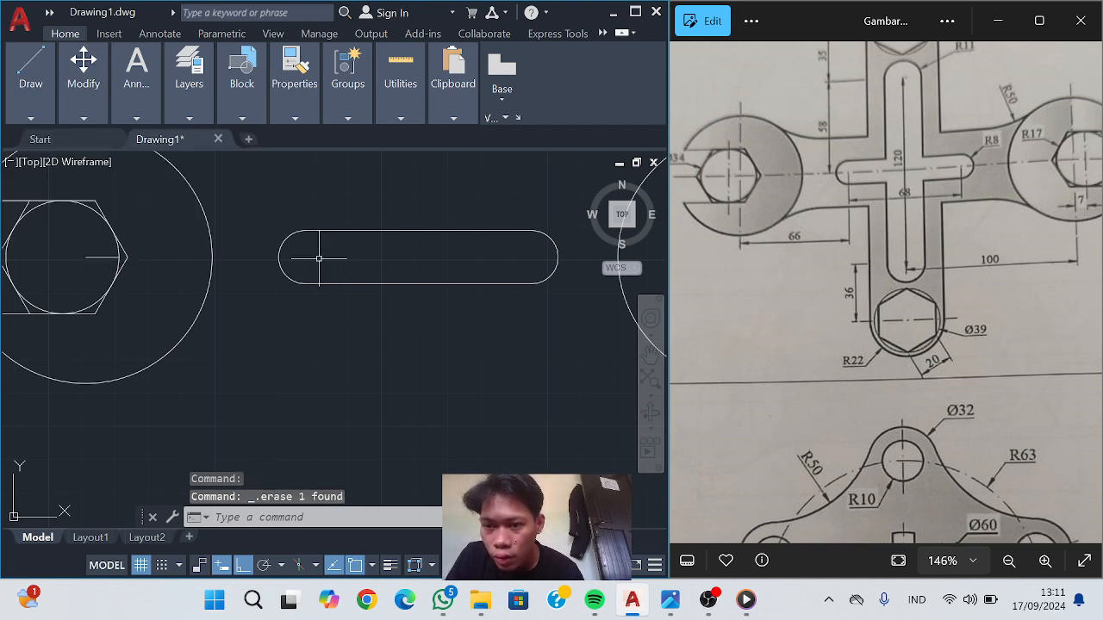
{"action": "left_click", "coordinate": [95, 255]}
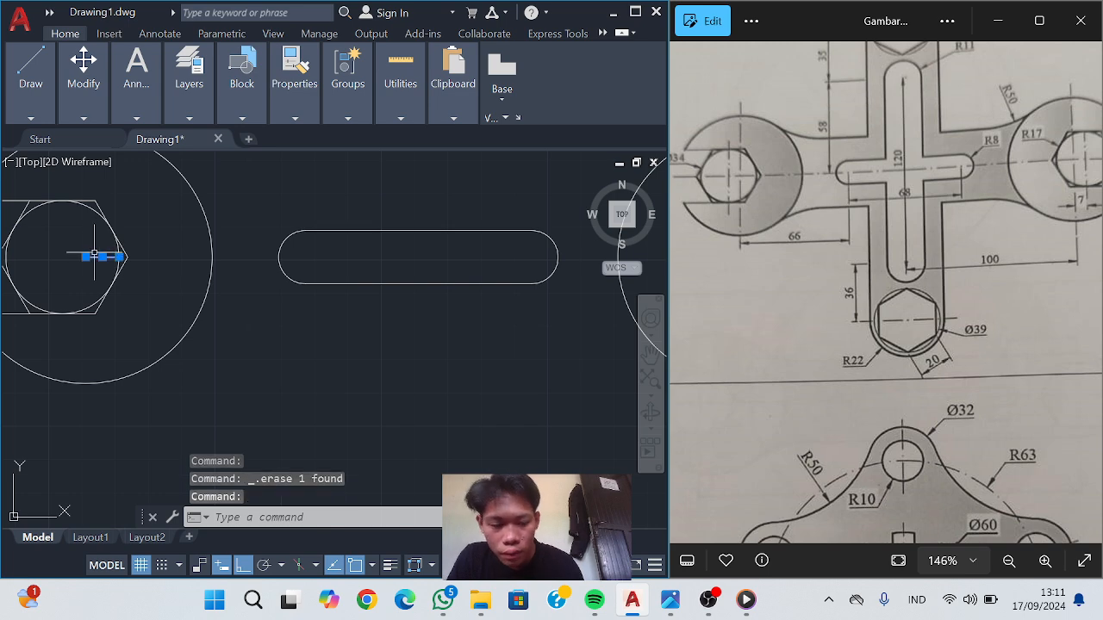
{"action": "key", "text": "Delete"}
Draw a horizontal centreline through the slot from the midpoint of its left end arc to that of its right end arc
{"action": "mouse_move", "coordinate": [17, 61]}
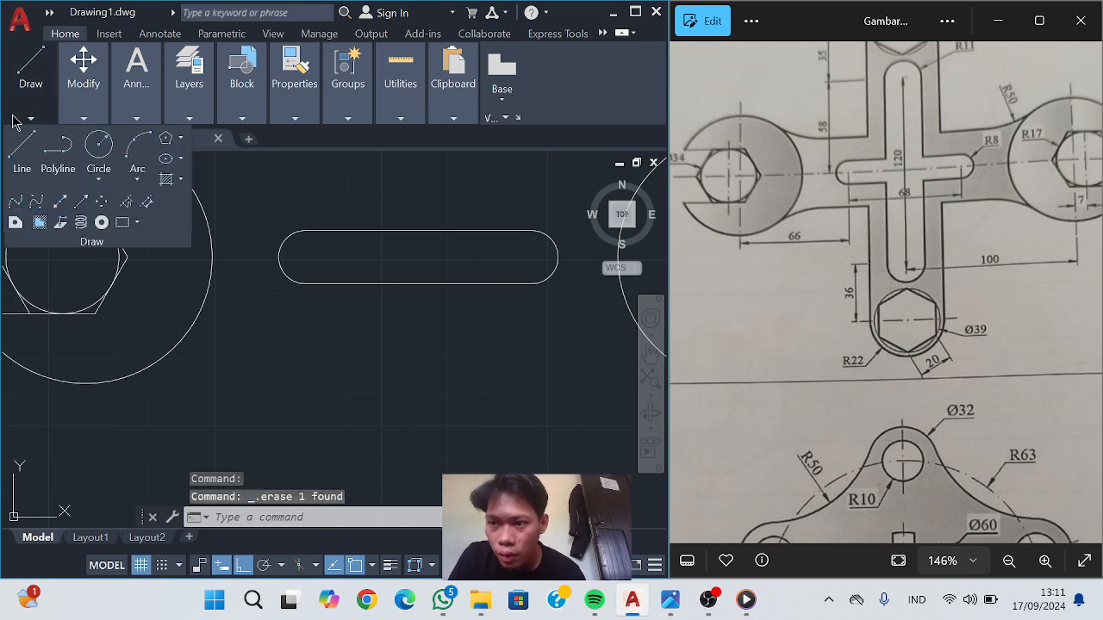
{"action": "left_click", "coordinate": [23, 148]}
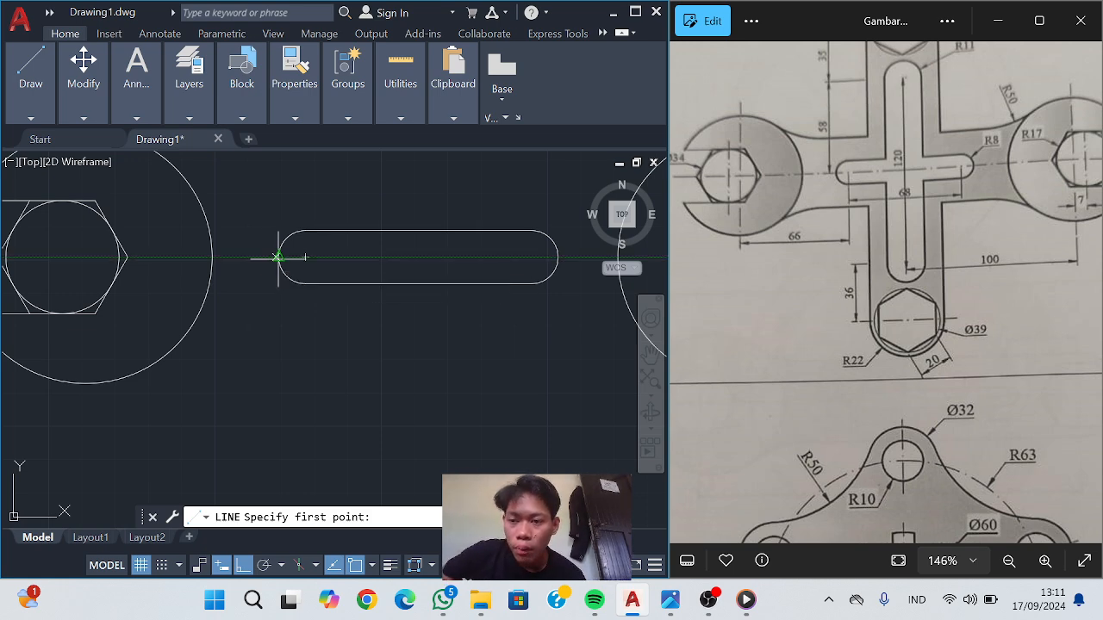
{"action": "left_click", "coordinate": [279, 256]}
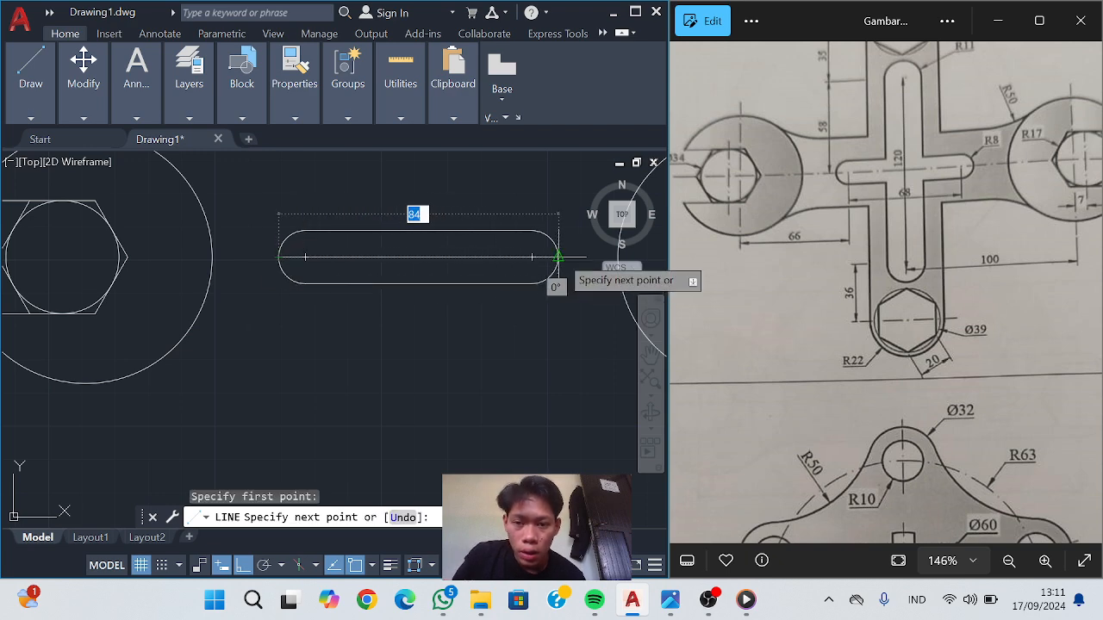
{"action": "left_click", "coordinate": [558, 256]}
{"action": "key", "text": "Escape"}
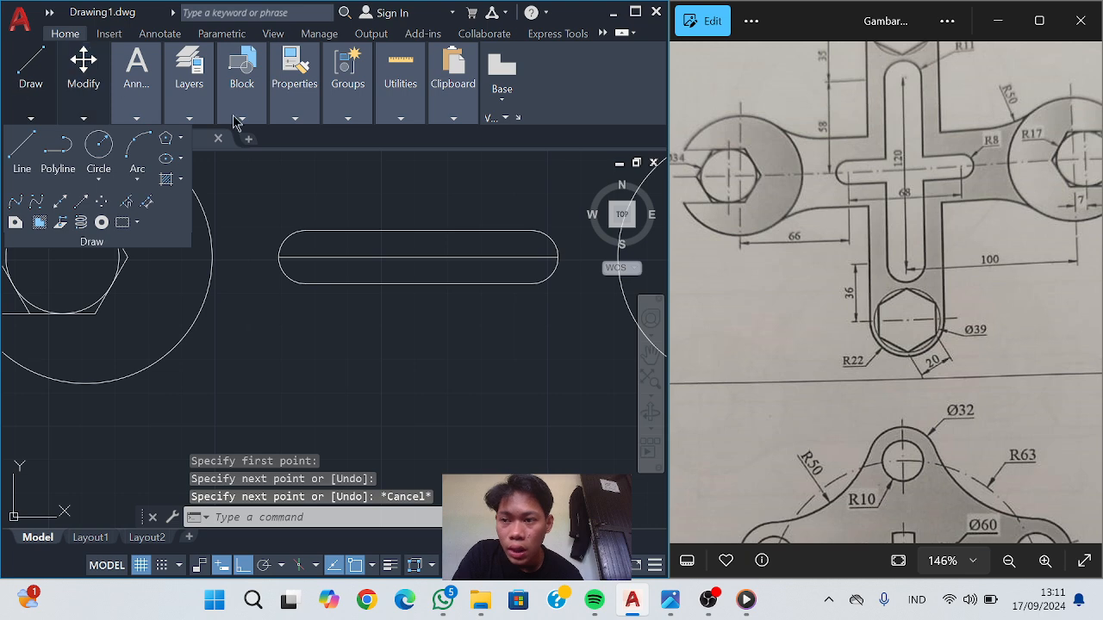
Draw a vertical line 58 units long downward from the midpoint of the slot's centreline
{"action": "mouse_move", "coordinate": [38, 118]}
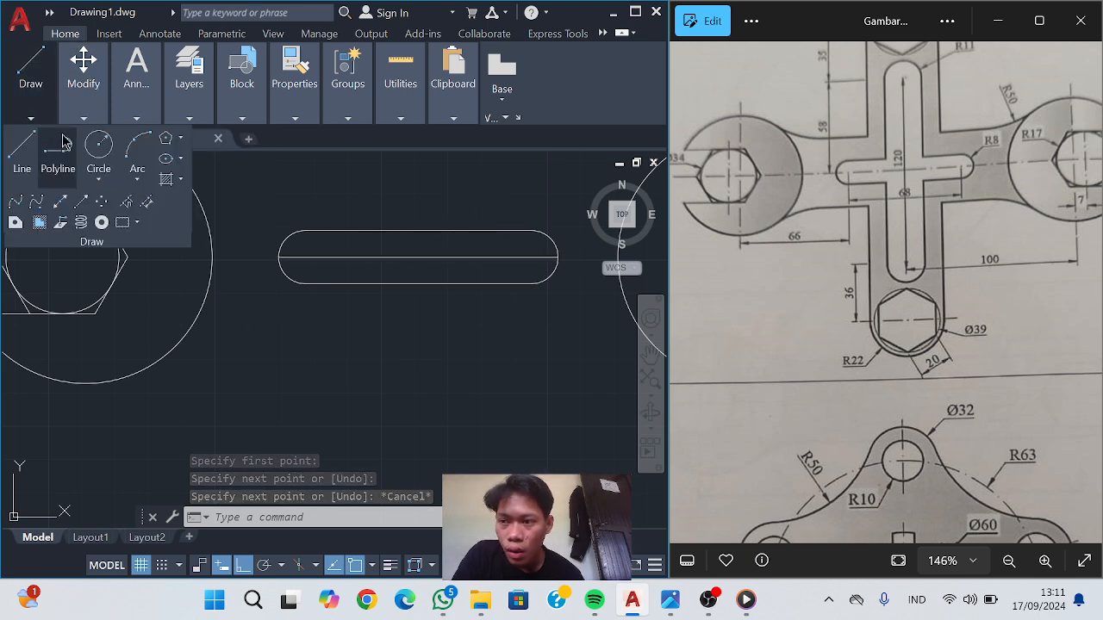
{"action": "left_click", "coordinate": [26, 148]}
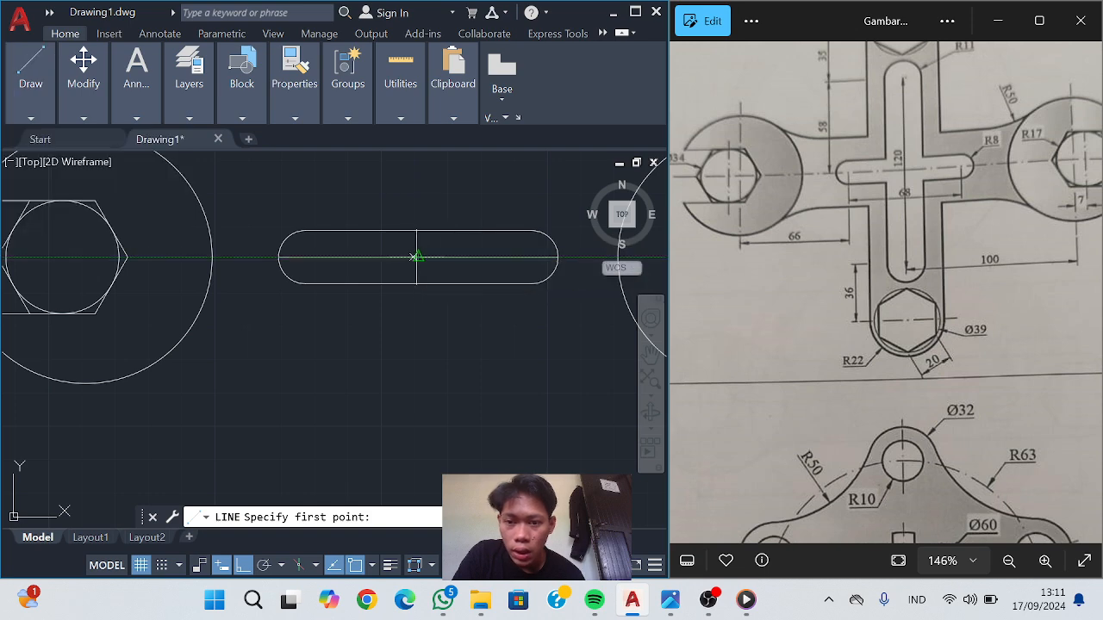
{"action": "left_click", "coordinate": [418, 257]}
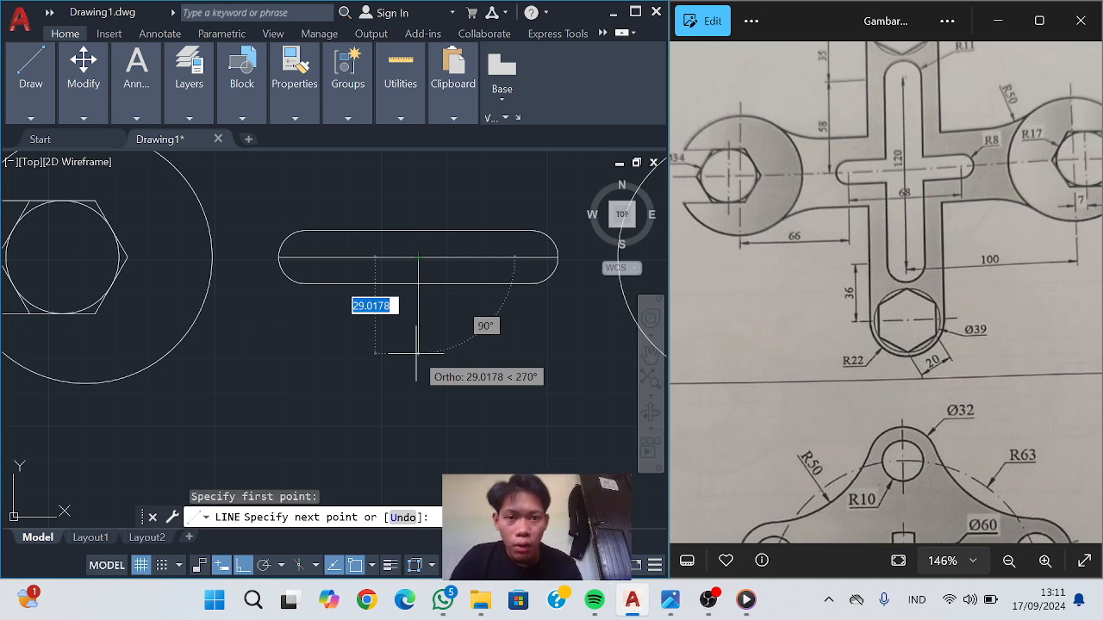
{"action": "type", "text": "58"}
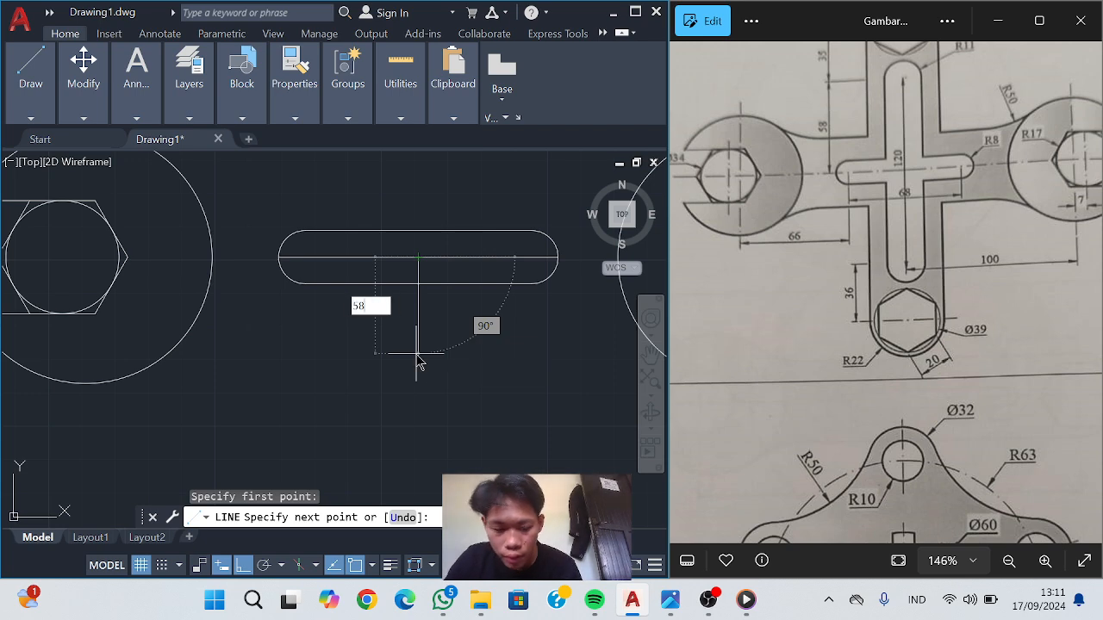
{"action": "key", "text": "Return"}
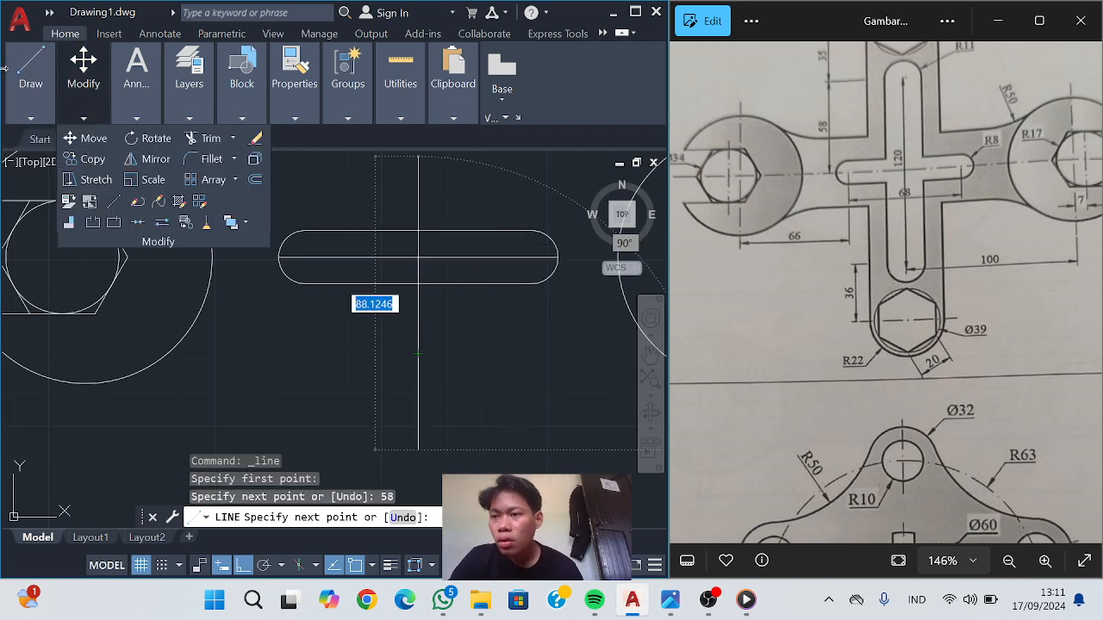
Draw a vertical line 58 units long upward from the midpoint of the slot's centreline
{"action": "mouse_move", "coordinate": [24, 81]}
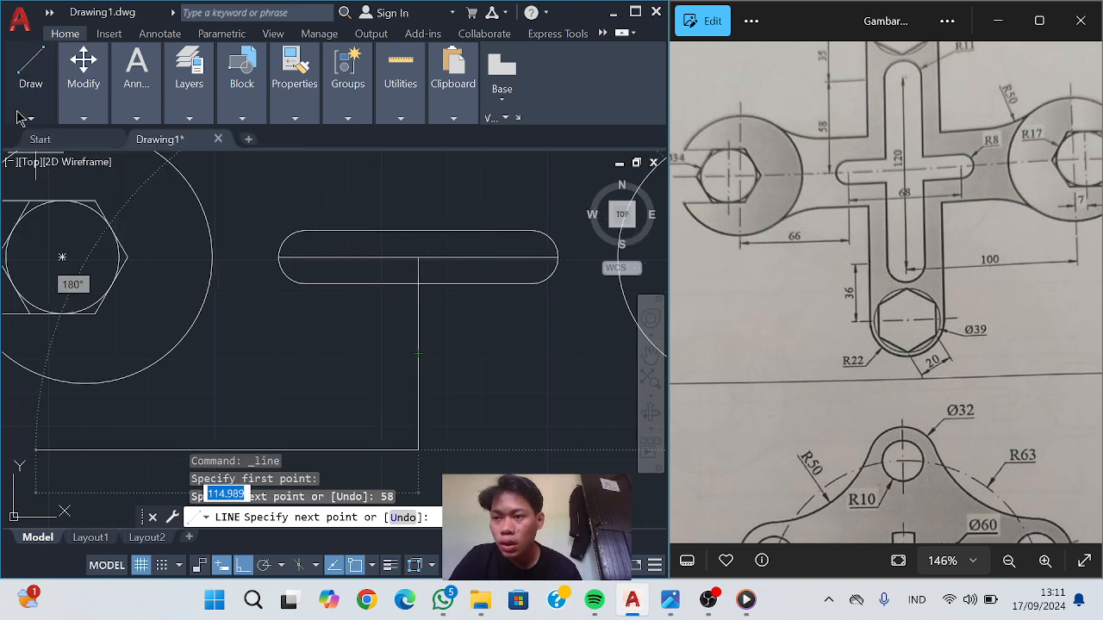
{"action": "left_click", "coordinate": [21, 151]}
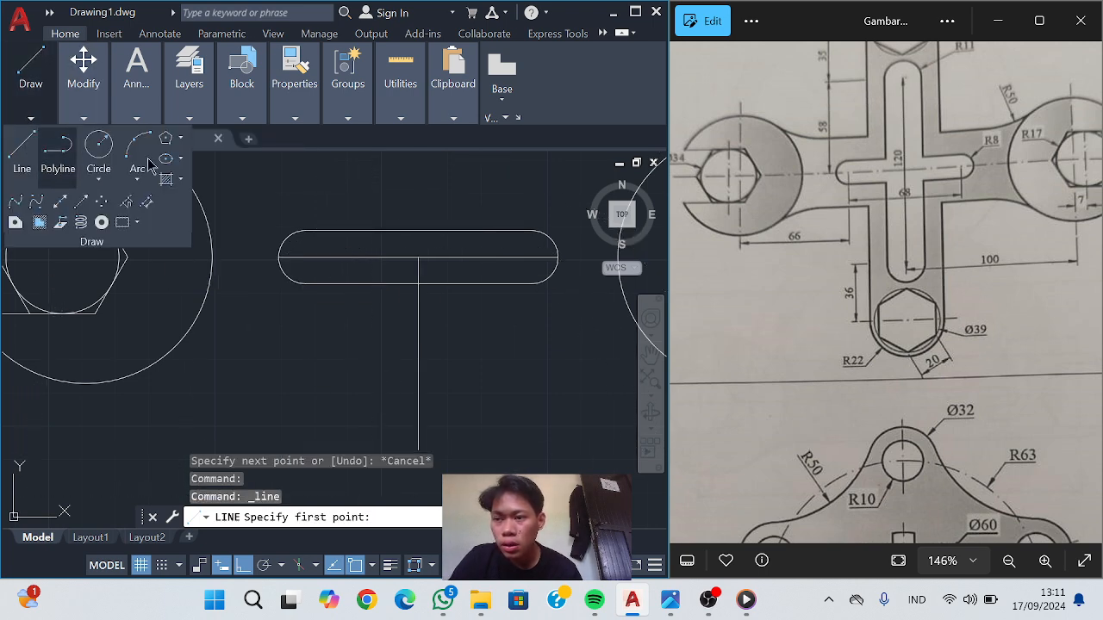
{"action": "left_click", "coordinate": [418, 257]}
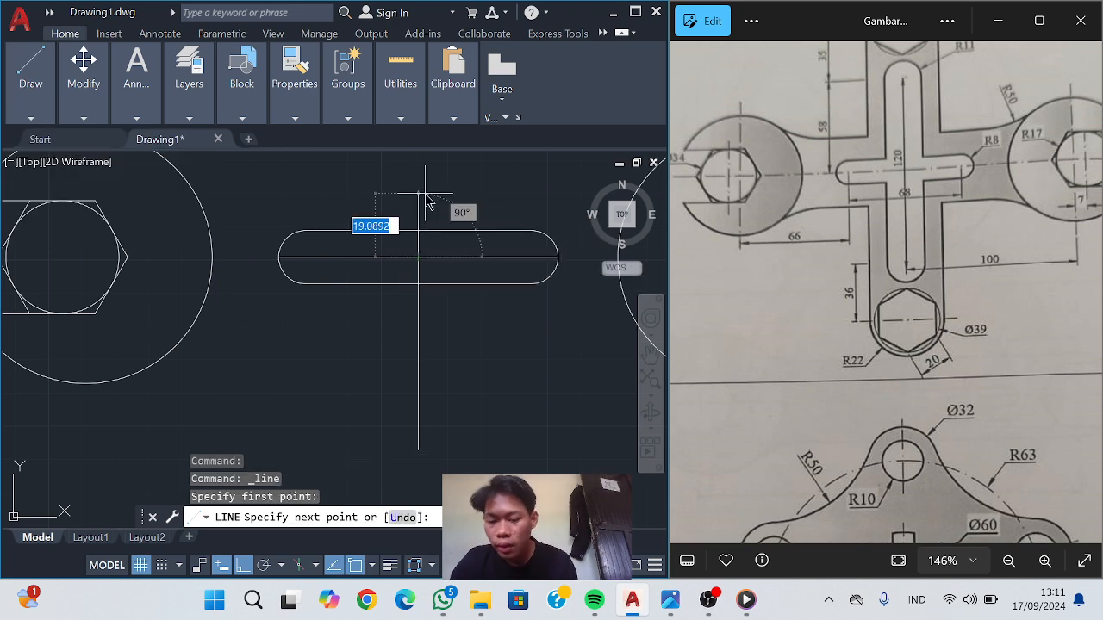
{"action": "type", "text": "58"}
{"action": "key", "text": "Return"}
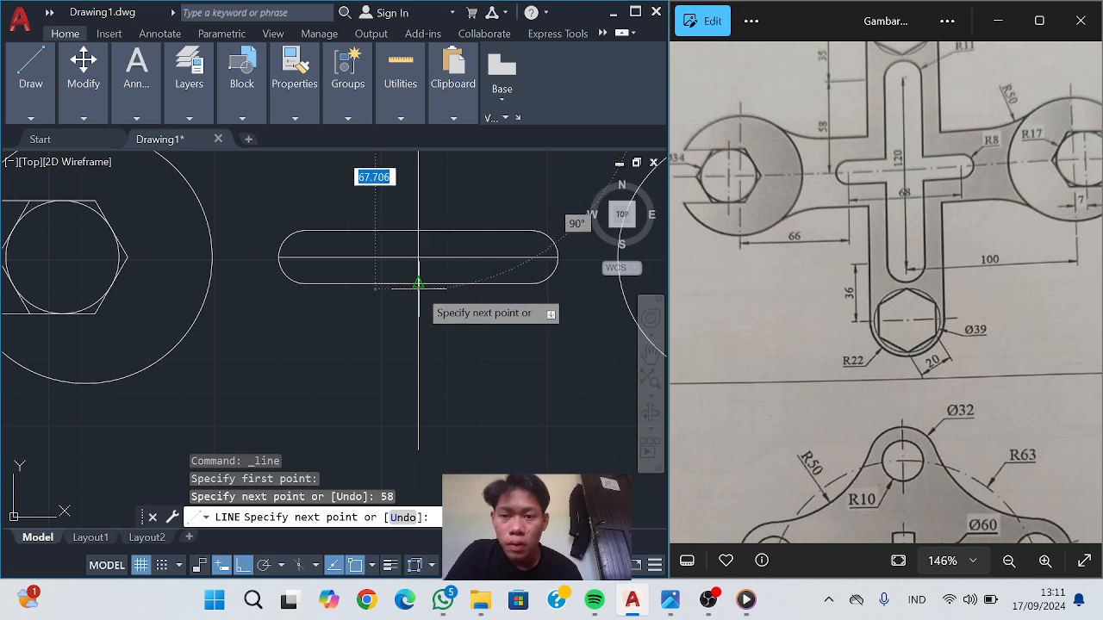
Draw a circle of radius 8 centred on the upper end of the vertical line and erase it again
{"action": "scroll", "coordinate": [424, 191], "scroll_direction": "down", "scroll_amount": 2}
{"action": "middle_click_drag", "start_coordinate": [437, 235], "coordinate": [431, 274]}
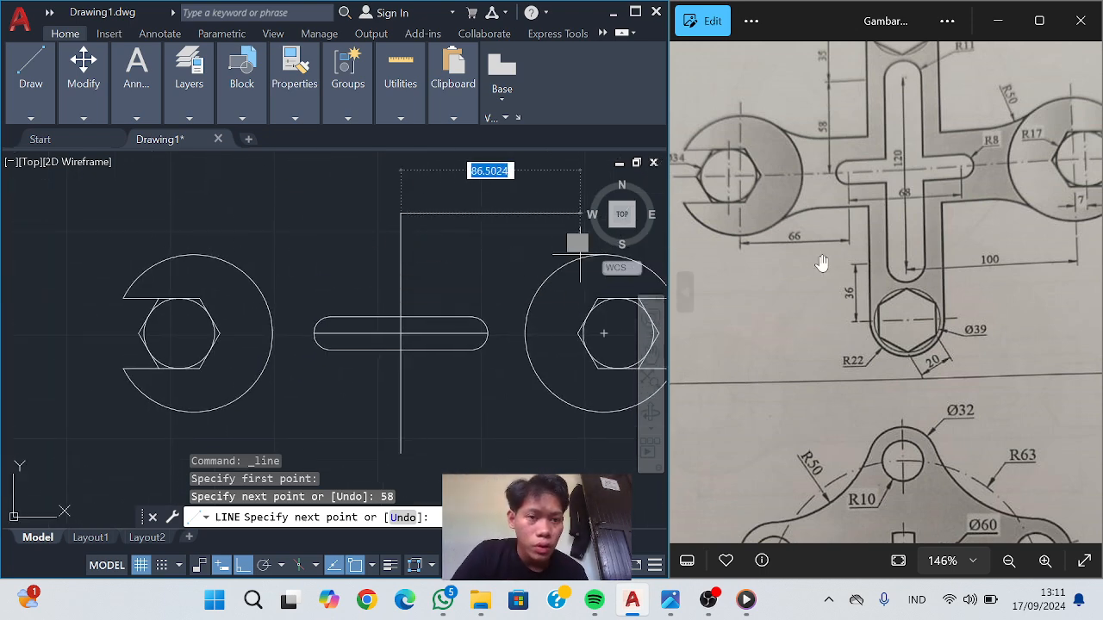
{"action": "left_click", "coordinate": [34, 118]}
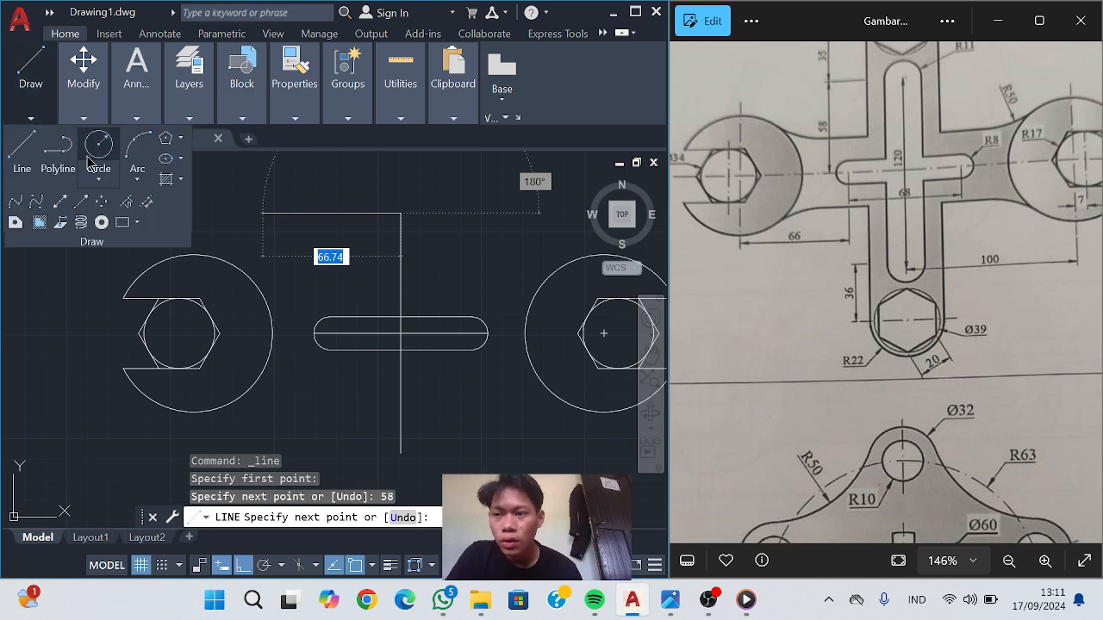
{"action": "left_click", "coordinate": [102, 142]}
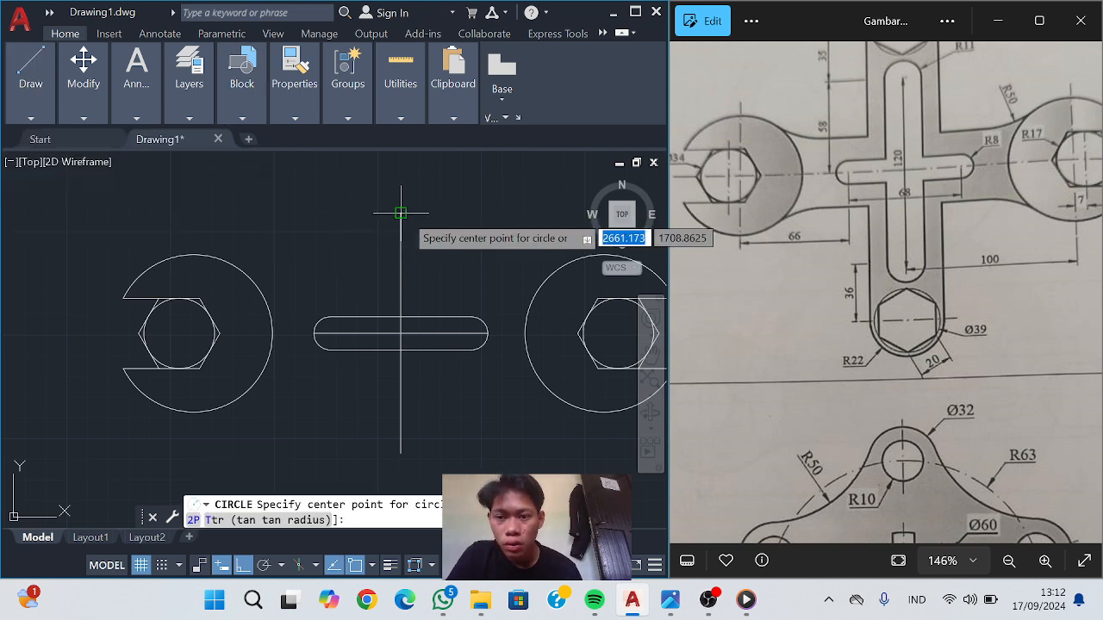
{"action": "left_click", "coordinate": [401, 211]}
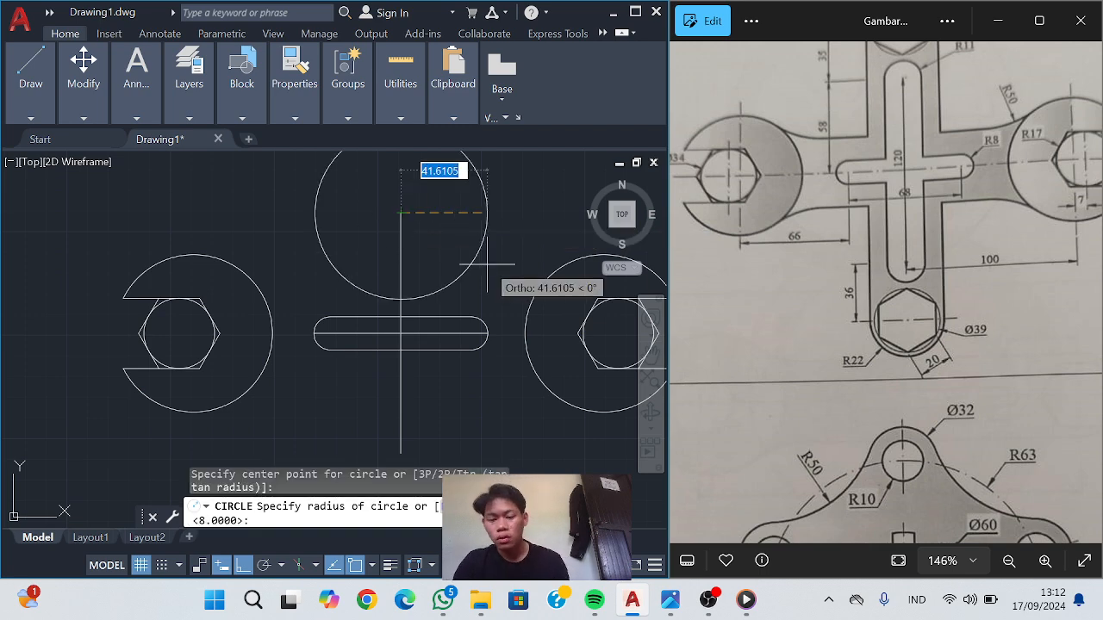
{"action": "type", "text": "8"}
{"action": "key", "text": "Return"}
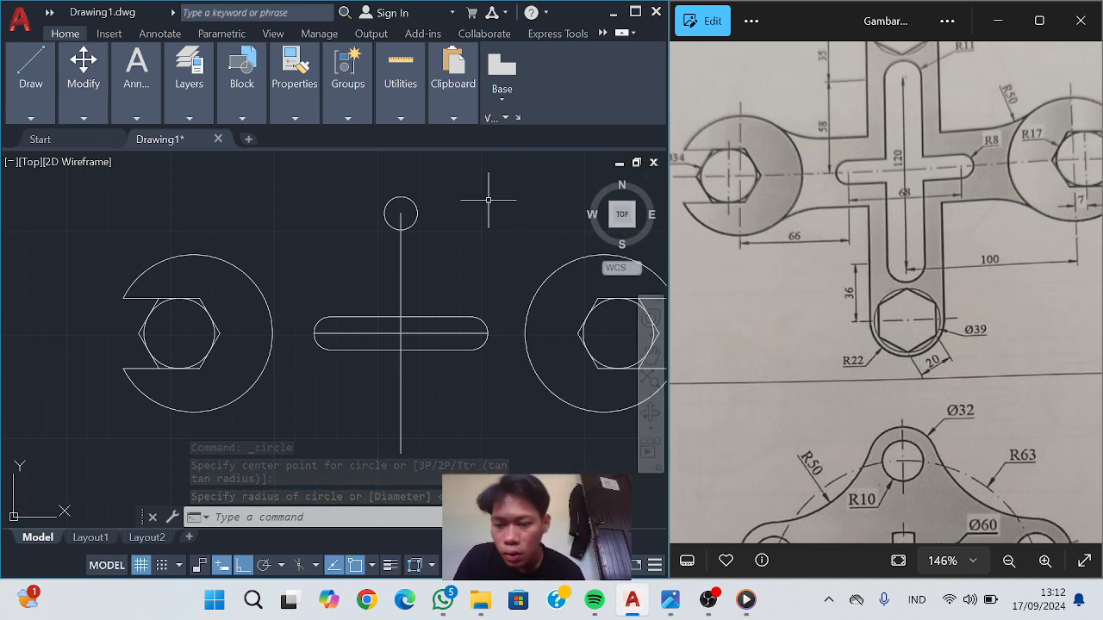
{"action": "key", "text": "Escape"}
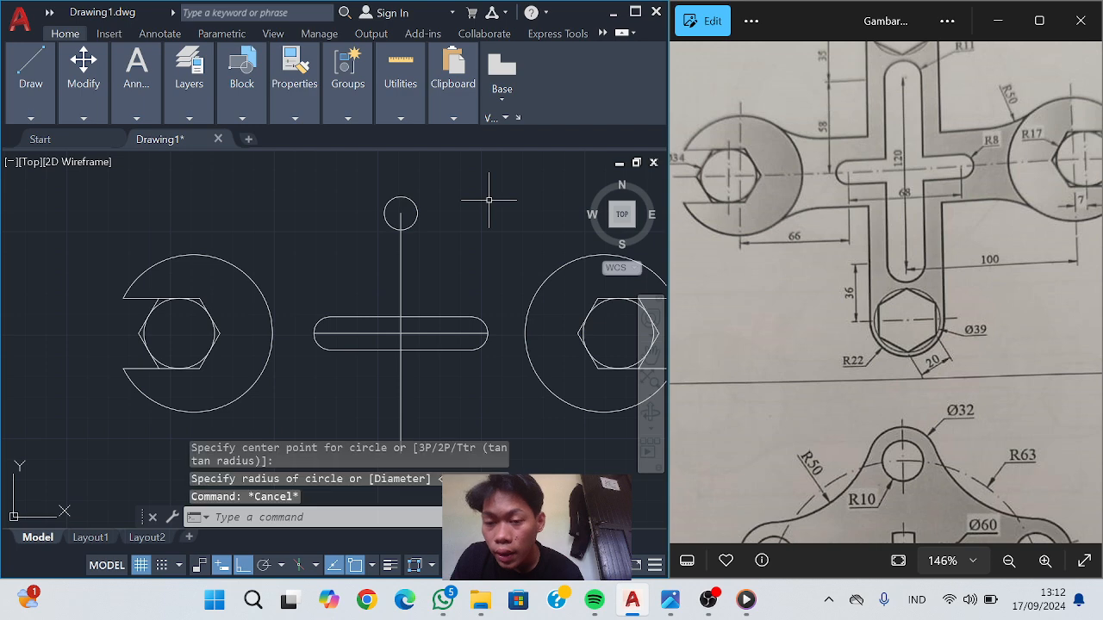
{"action": "left_click", "coordinate": [418, 213]}
{"action": "key", "text": "Delete"}
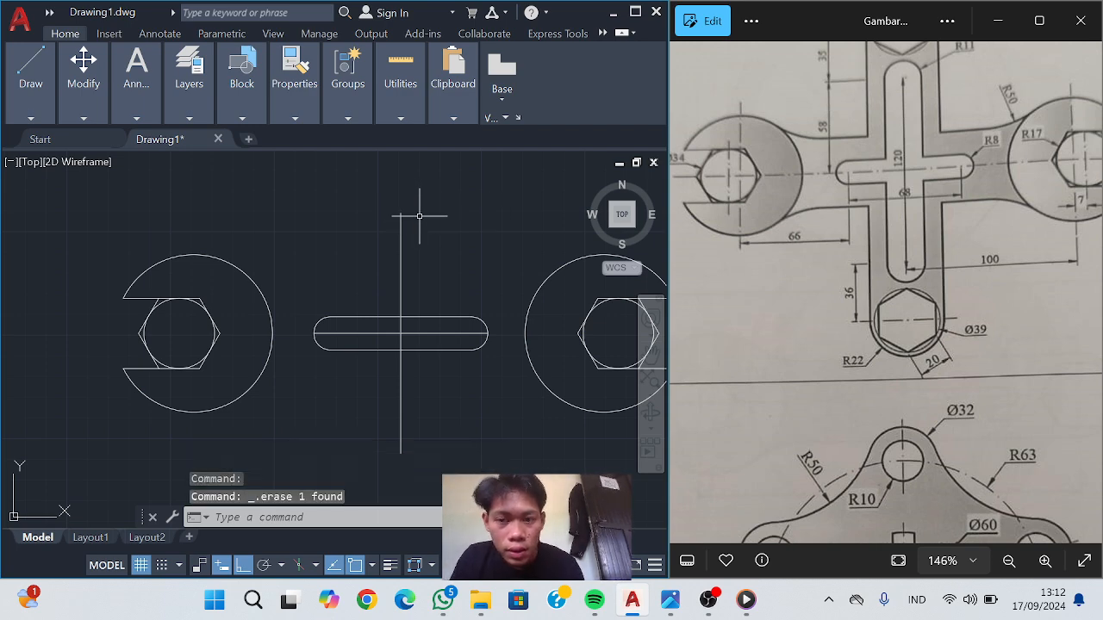
Draw a circle of radius 11 centred on the upper end of the vertical line
{"action": "scroll", "coordinate": [899, 130], "scroll_direction": "up", "scroll_amount": 1}
{"action": "scroll", "coordinate": [903, 120], "scroll_direction": "down", "scroll_amount": 2}
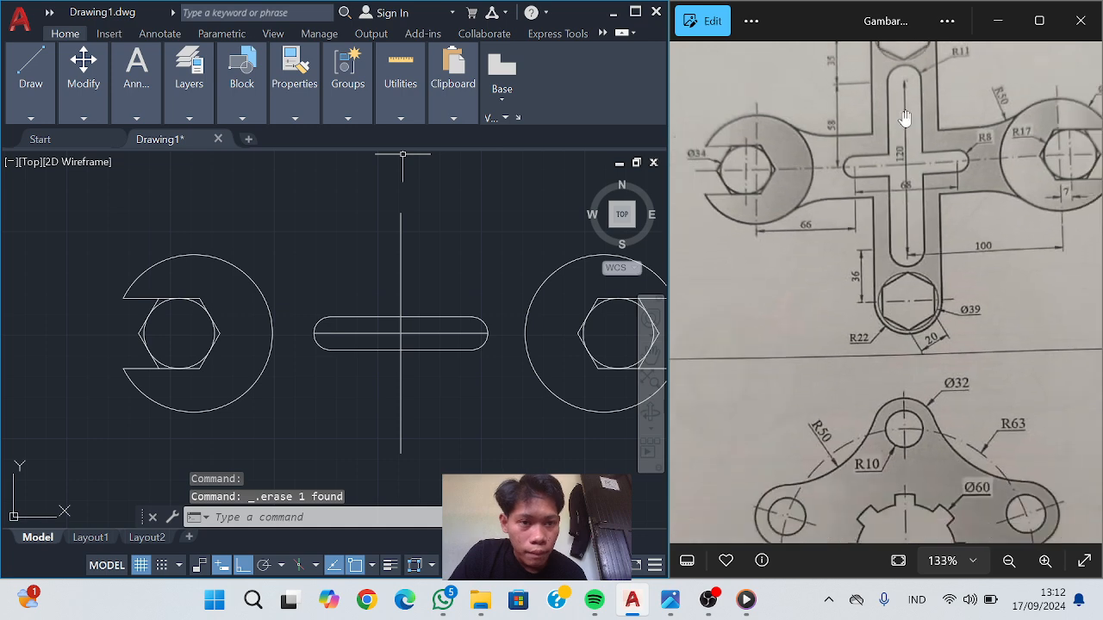
{"action": "left_click_drag", "start_coordinate": [905, 117], "coordinate": [880, 211]}
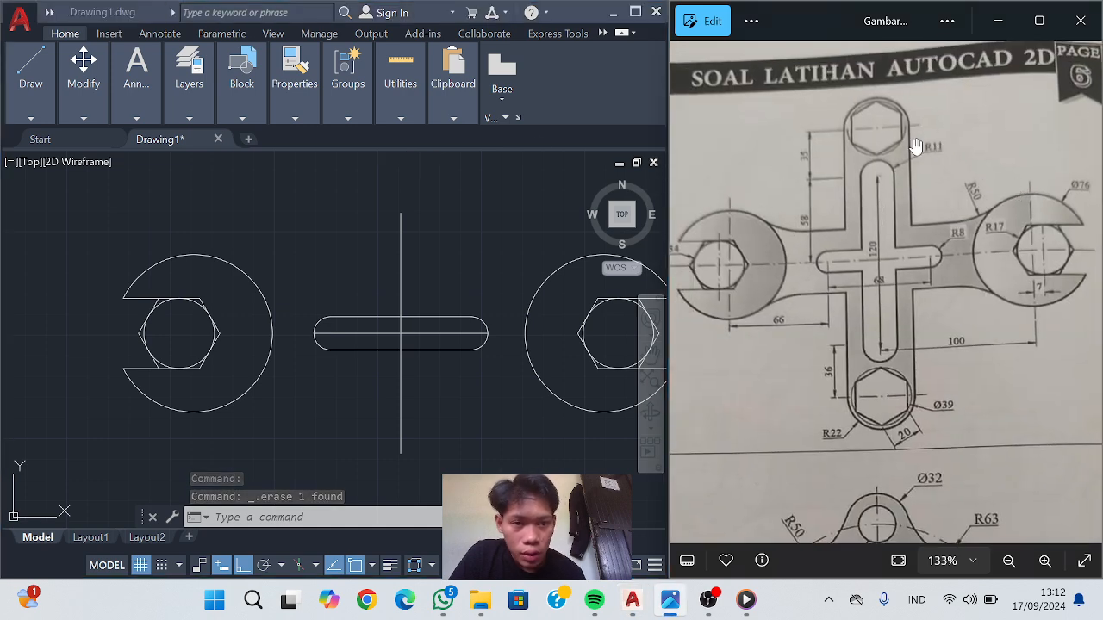
{"action": "left_click", "coordinate": [43, 56]}
{"action": "left_click", "coordinate": [33, 69]}
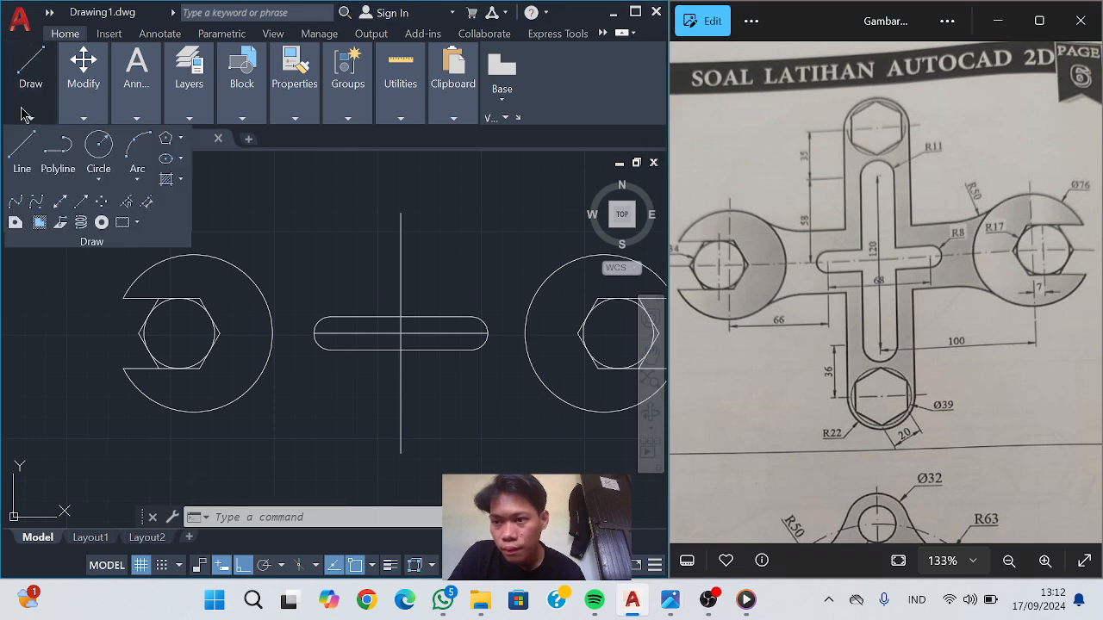
{"action": "left_click", "coordinate": [101, 161]}
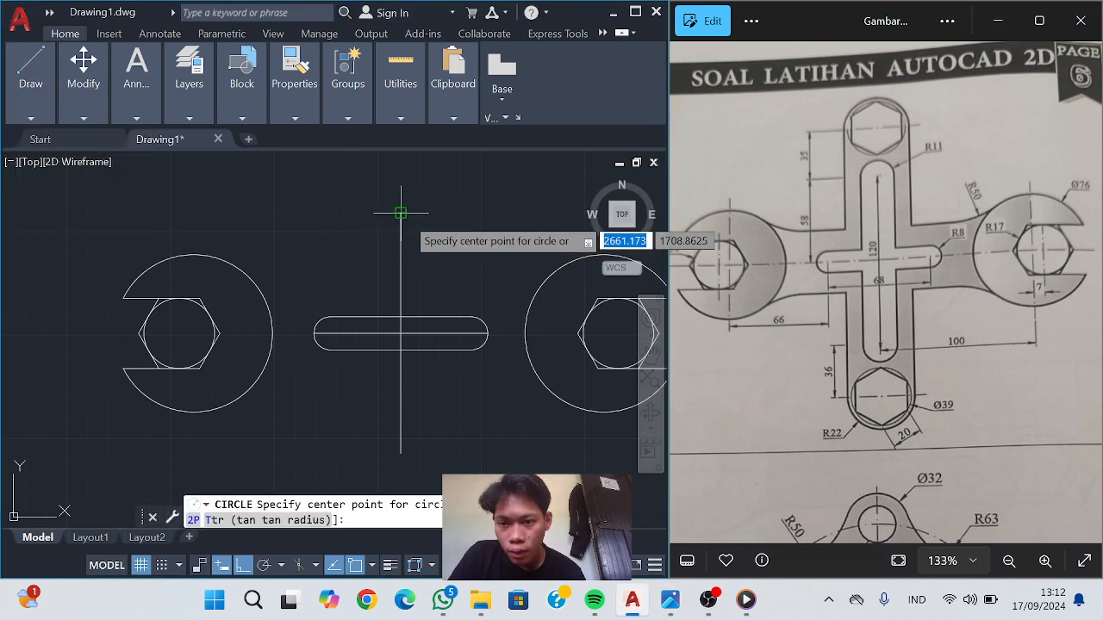
{"action": "left_click", "coordinate": [400, 212]}
{"action": "type", "text": "11"}
{"action": "key", "text": "Return"}
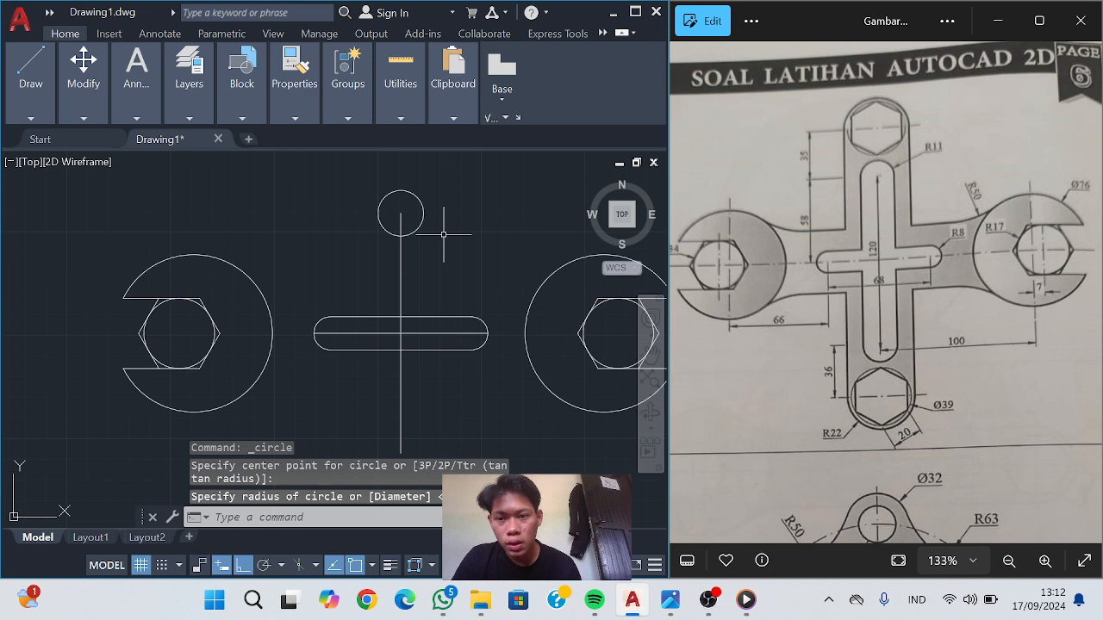
Draw a circle of radius 11 centred on the lower end of the vertical line
{"action": "left_click", "coordinate": [38, 112]}
{"action": "left_click", "coordinate": [99, 148]}
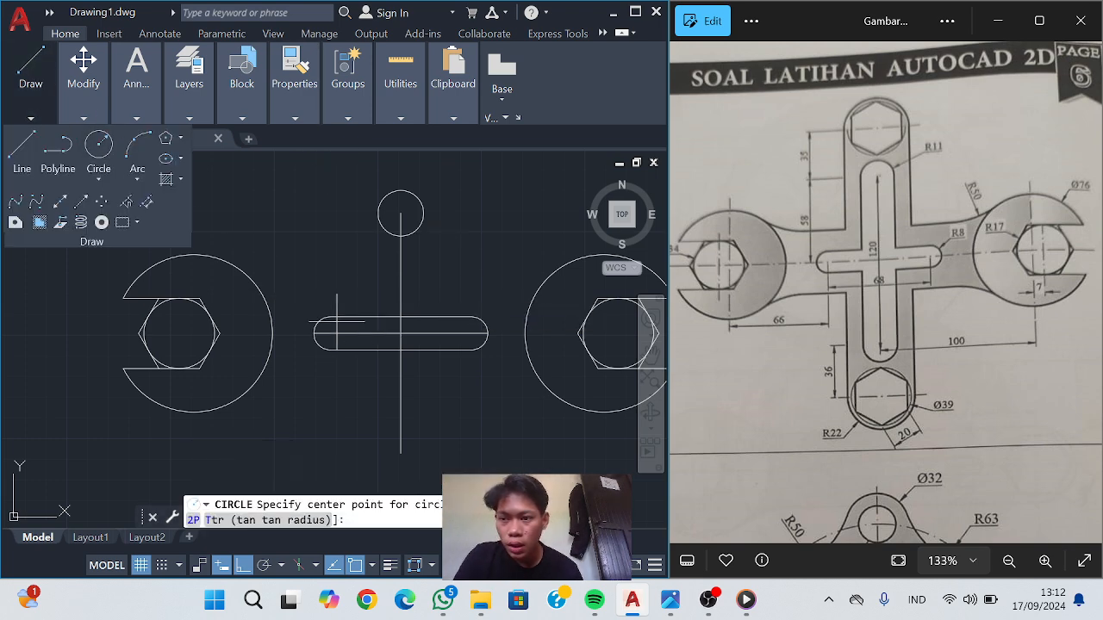
{"action": "left_click", "coordinate": [401, 452]}
{"action": "type", "text": "11"}
{"action": "key", "text": "Escape"}
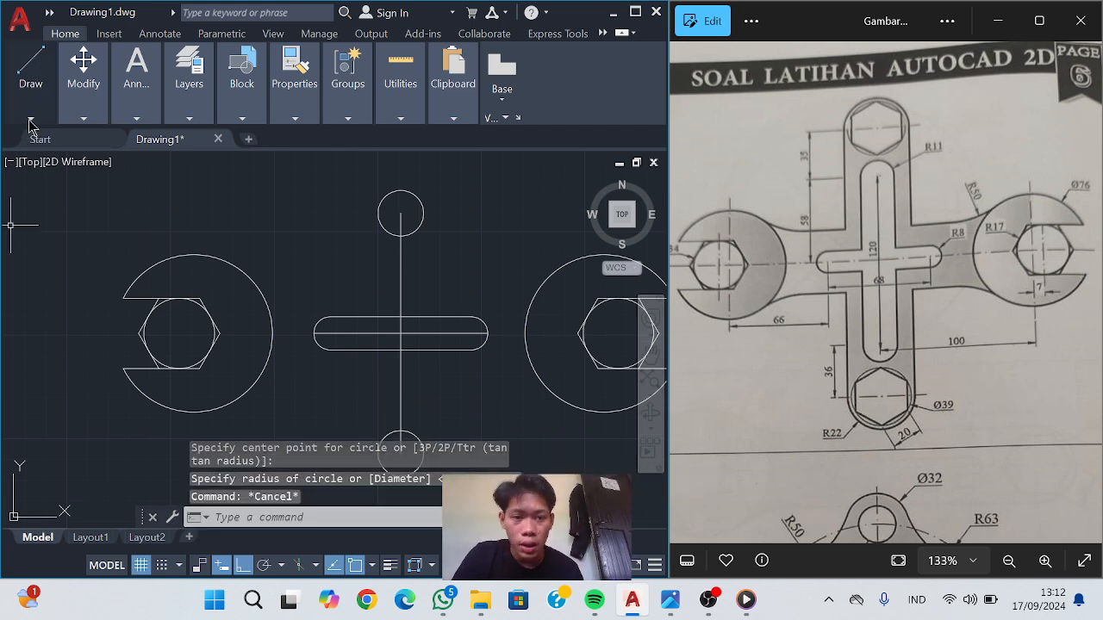
Draw a vertical line joining the left quadrants of the upper and lower radius 11 circles
{"action": "left_click", "coordinate": [38, 74]}
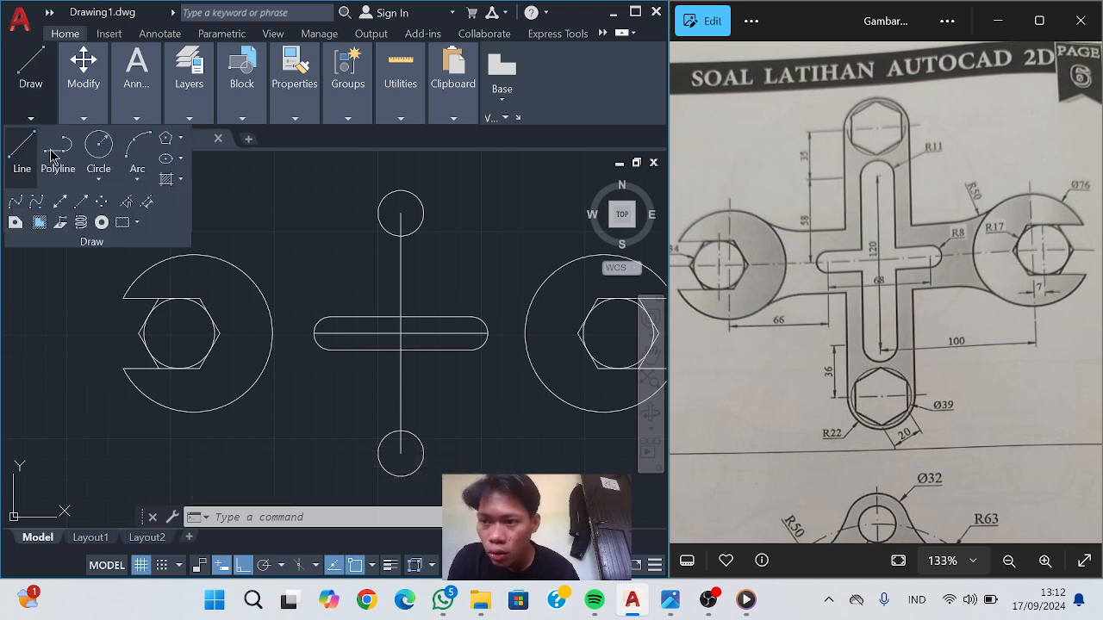
{"action": "left_click", "coordinate": [24, 151]}
{"action": "left_click", "coordinate": [380, 213]}
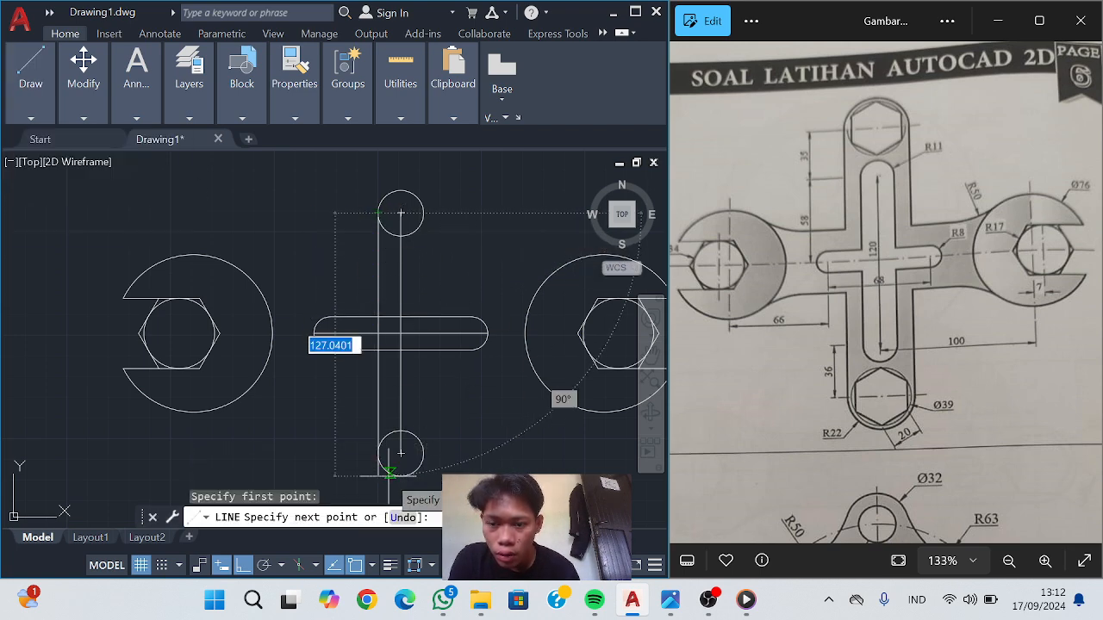
{"action": "left_click", "coordinate": [378, 452]}
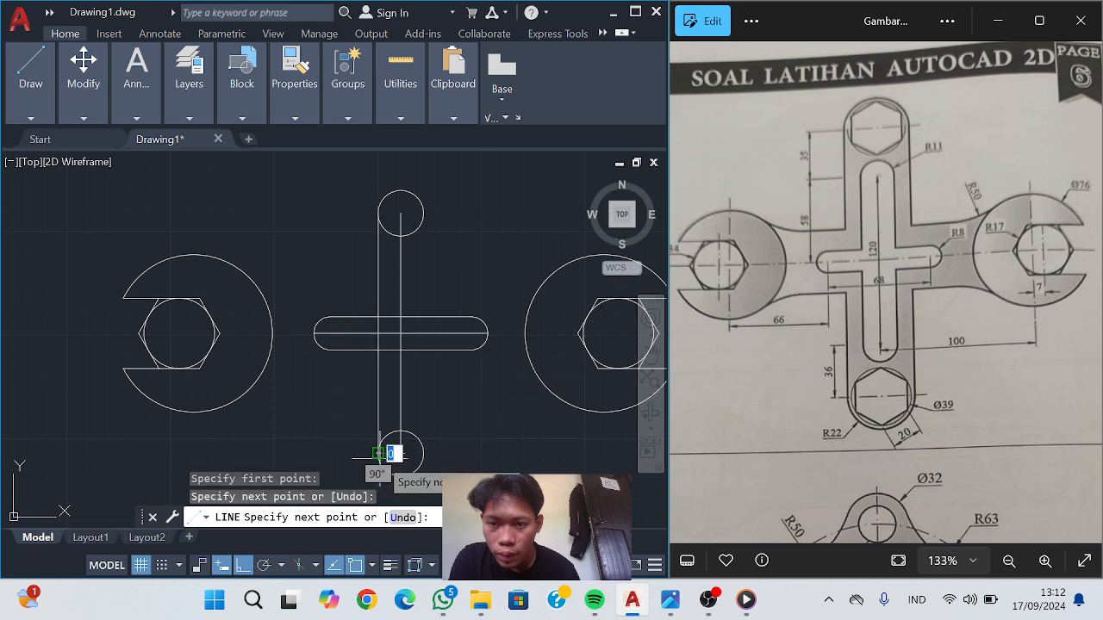
Draw a vertical line joining the right quadrants of the upper and lower radius 11 circles
{"action": "left_click", "coordinate": [38, 110]}
{"action": "left_click", "coordinate": [24, 151]}
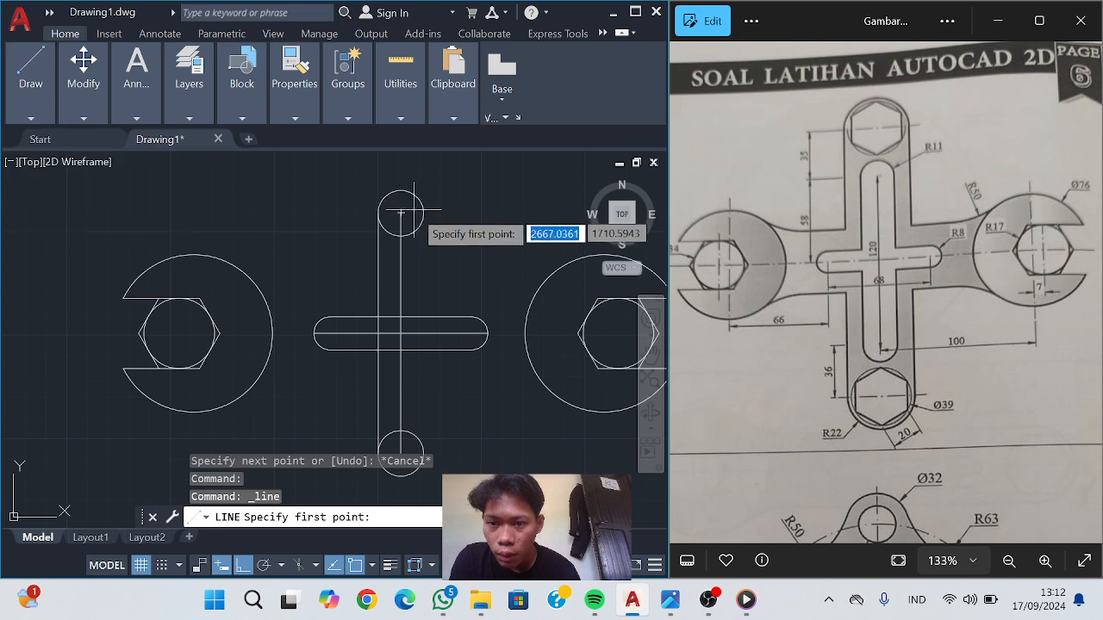
{"action": "left_click", "coordinate": [423, 213]}
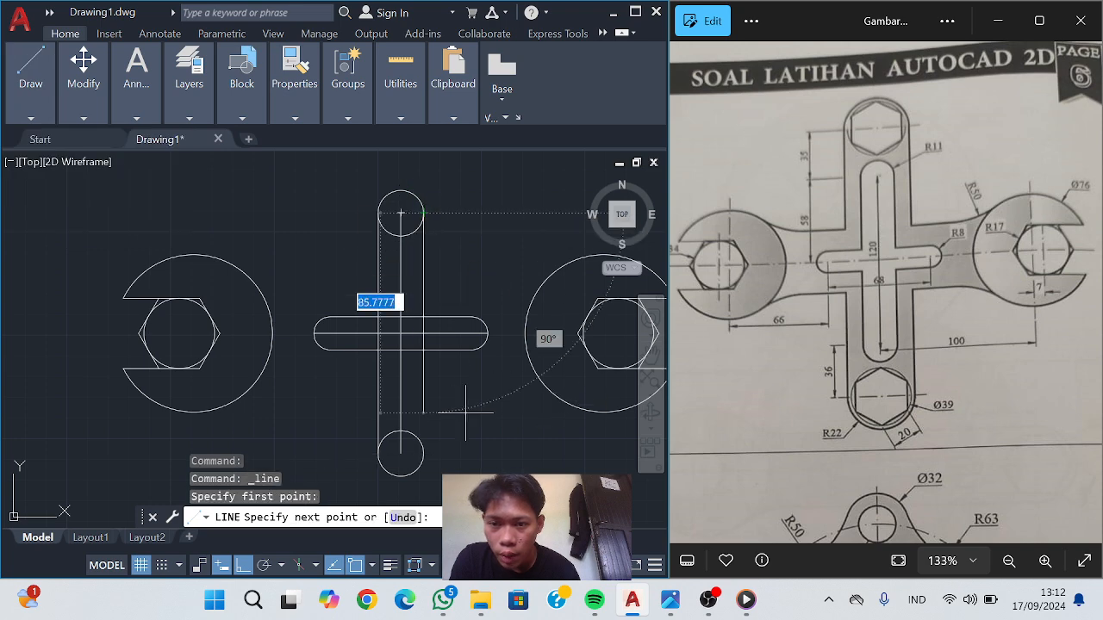
{"action": "left_click", "coordinate": [423, 453]}
{"action": "left_click", "coordinate": [47, 116]}
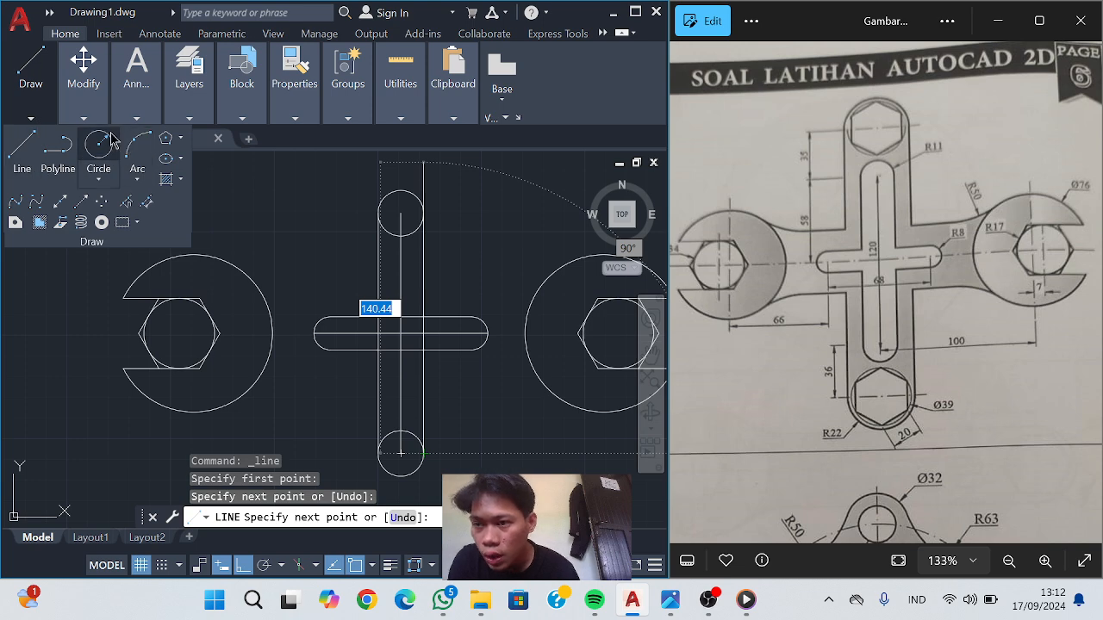
Trim the circles' inner halves, the centrelines and the crossing slot edges so that only the cross-shaped slot outline remains
{"action": "left_click", "coordinate": [84, 116]}
{"action": "left_click", "coordinate": [212, 141]}
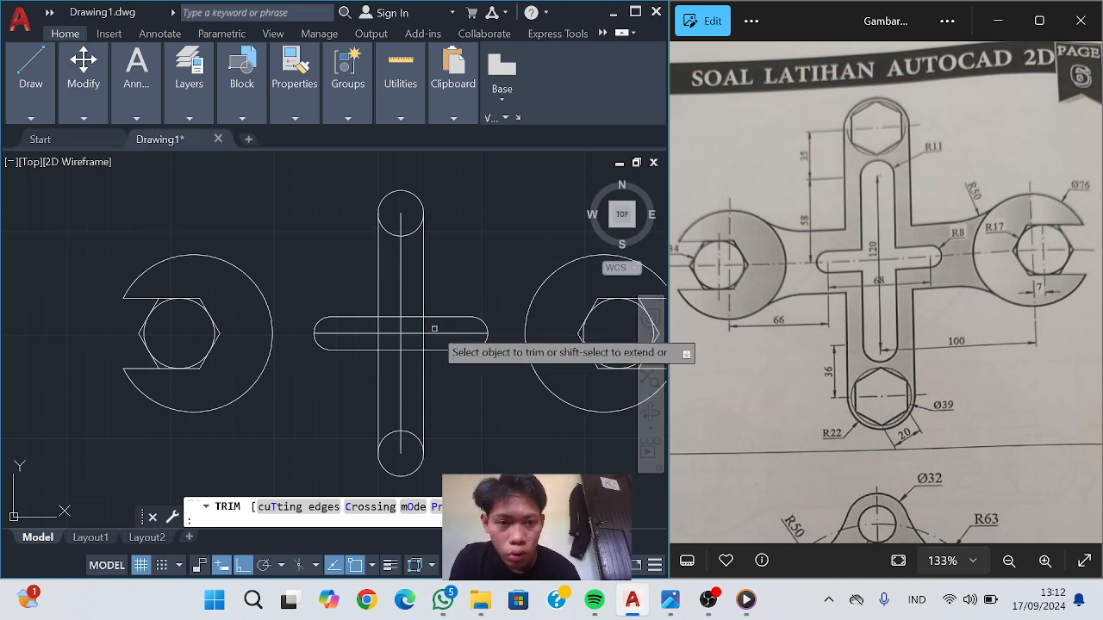
{"action": "left_click", "coordinate": [397, 226]}
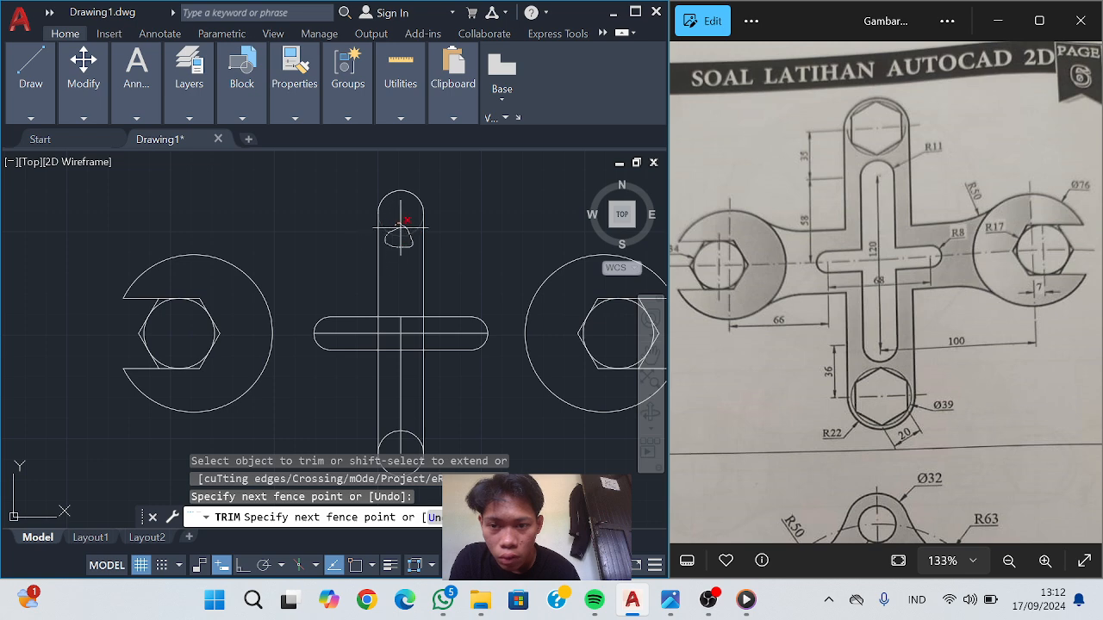
{"action": "key", "text": "Return"}
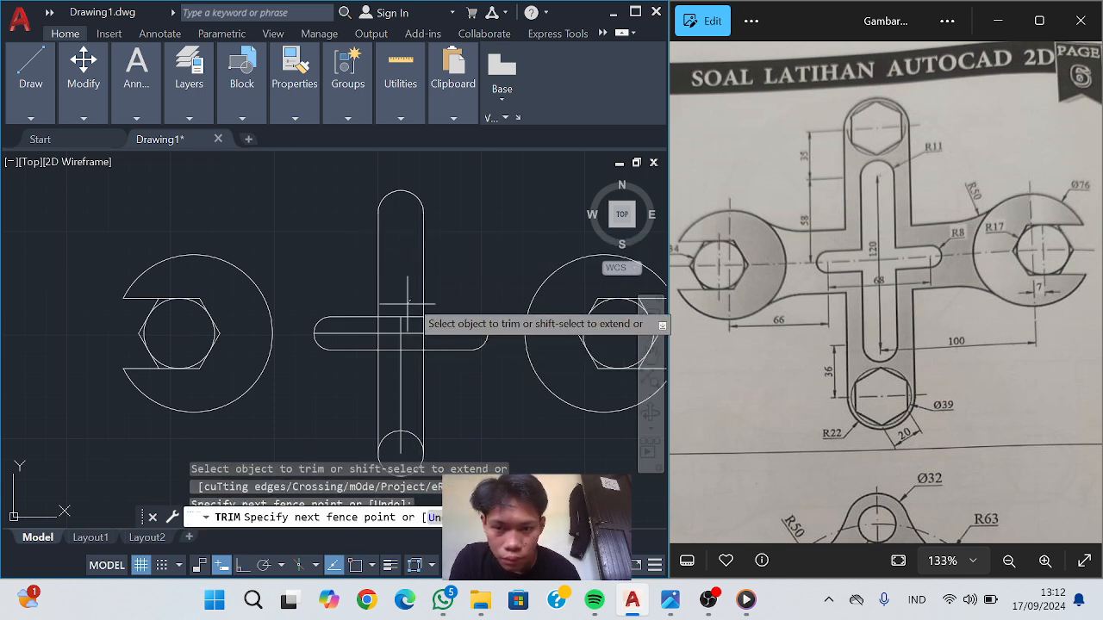
{"action": "mouse_move", "coordinate": [408, 303]}
{"action": "left_mouse_down"}
{"action": "mouse_move", "coordinate": [395, 355]}
{"action": "mouse_move", "coordinate": [420, 323]}
{"action": "mouse_move", "coordinate": [405, 332]}
{"action": "mouse_move", "coordinate": [410, 313]}
{"action": "mouse_move", "coordinate": [409, 332]}
{"action": "mouse_move", "coordinate": [381, 324]}
{"action": "left_mouse_up"}
{"action": "mouse_move", "coordinate": [399, 407]}
{"action": "left_mouse_down"}
{"action": "mouse_move", "coordinate": [402, 436]}
{"action": "mouse_move", "coordinate": [410, 428]}
{"action": "left_mouse_up"}
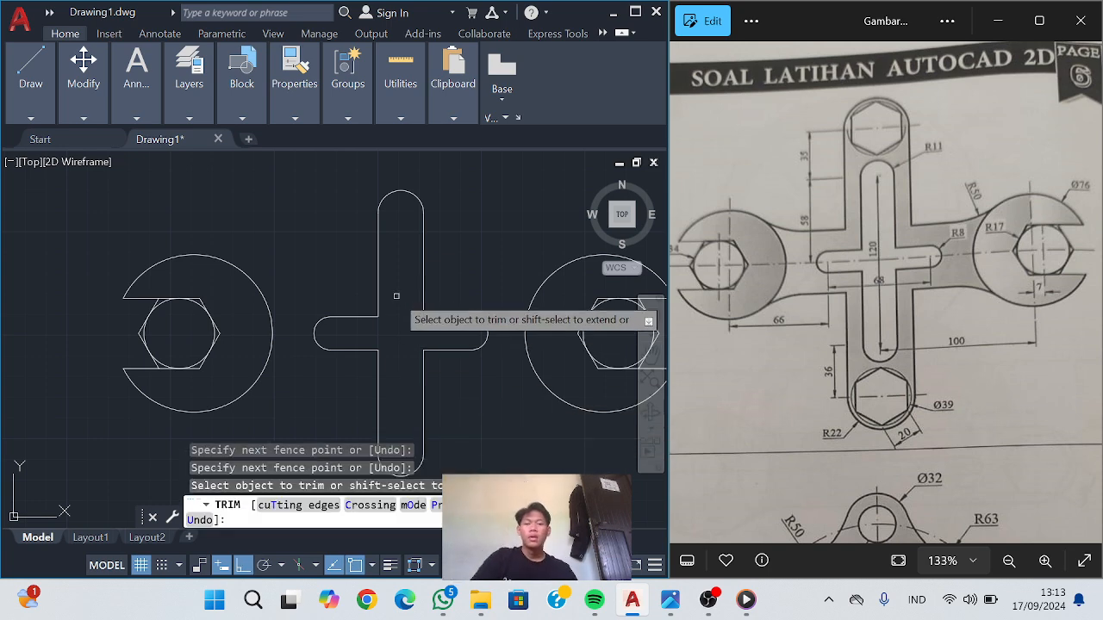
Draw a vertical line 35 units long upward from the centre of the cross slot's upper end arc
{"action": "left_click", "coordinate": [31, 118]}
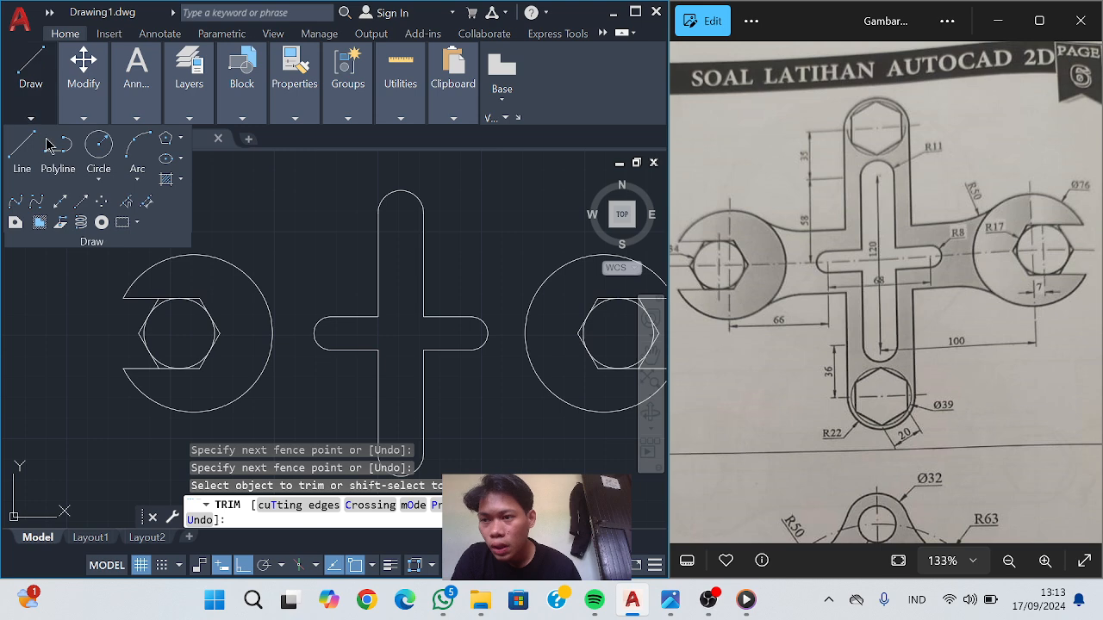
{"action": "left_click", "coordinate": [24, 151]}
{"action": "middle_click_drag", "start_coordinate": [308, 297], "coordinate": [270, 396]}
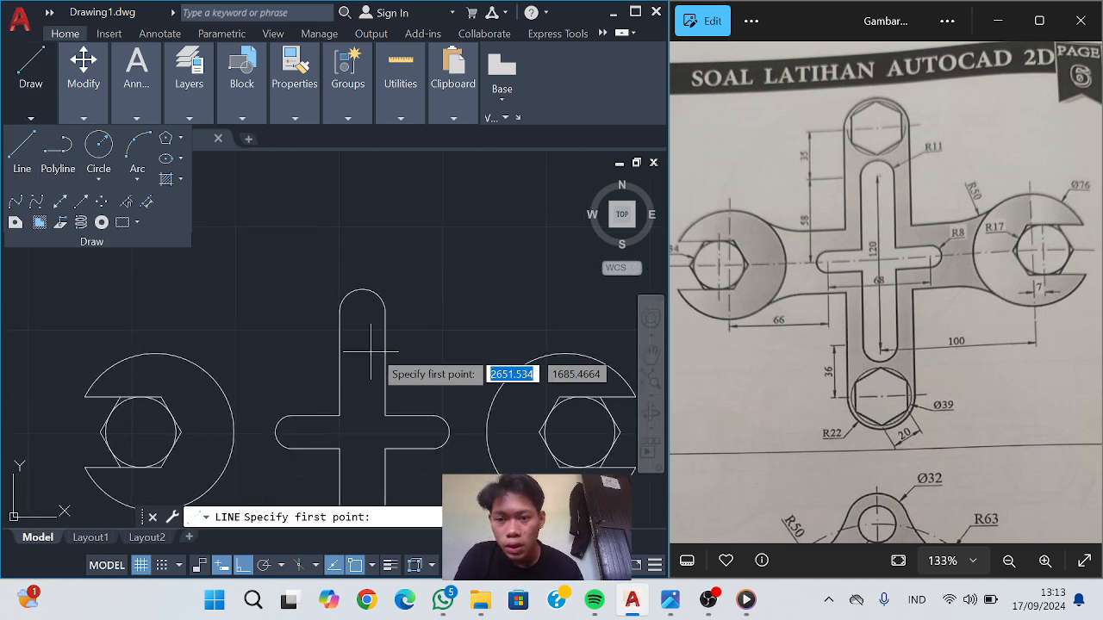
{"action": "left_click", "coordinate": [363, 312]}
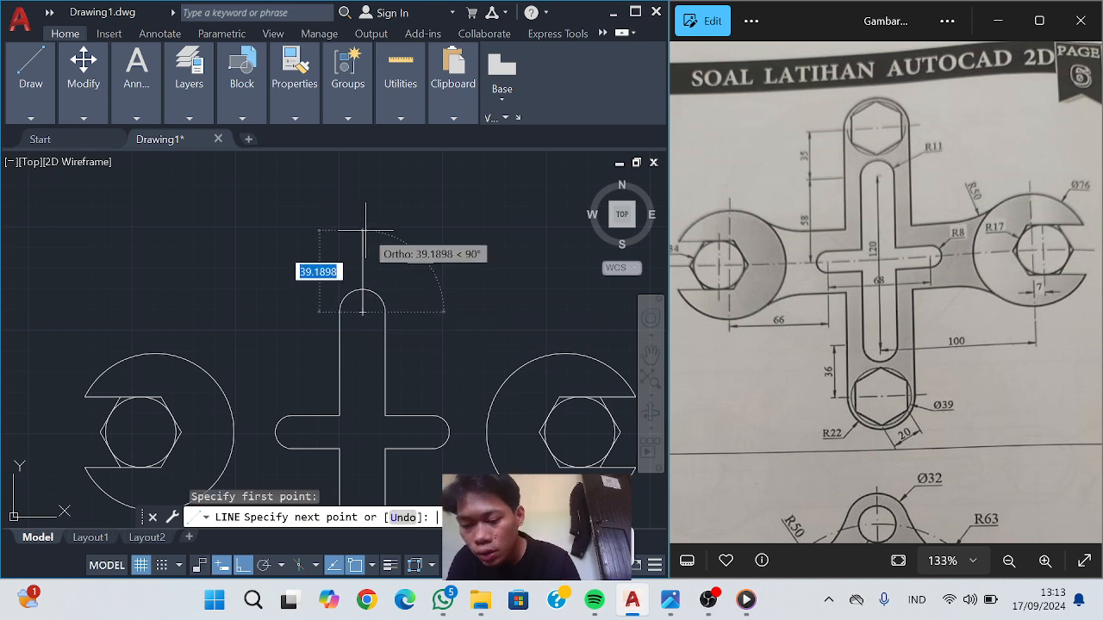
{"action": "type", "text": "3"}
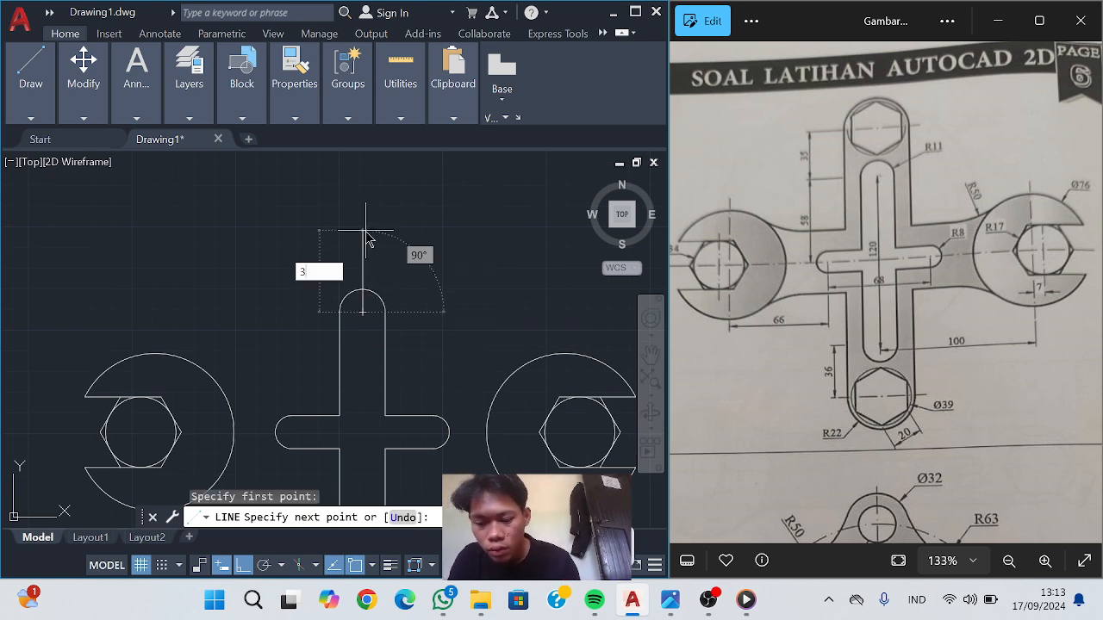
{"action": "type", "text": "5"}
{"action": "key", "text": "Return"}
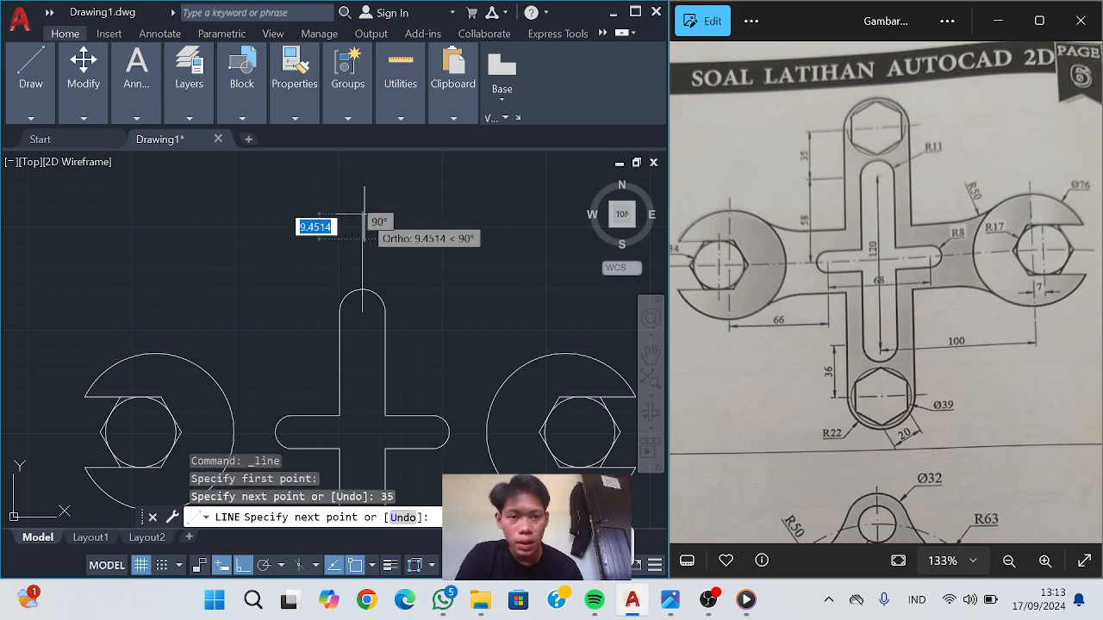
{"action": "key", "text": "Escape"}
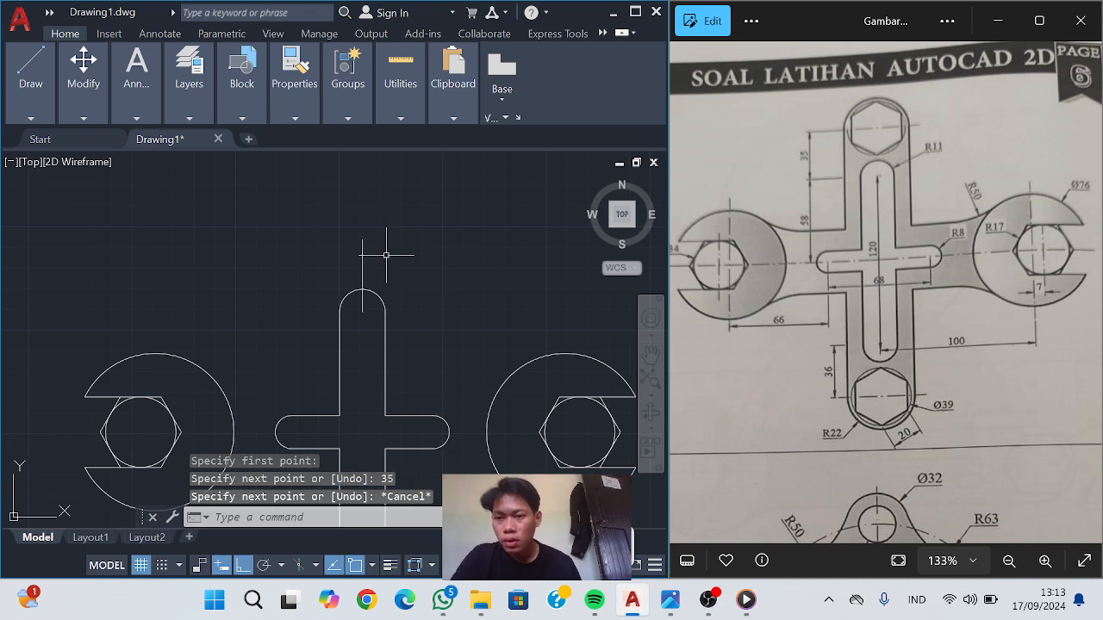
Draw a vertical line 36 units long downward from the centre of the cross slot's lower end arc
{"action": "middle_click_drag", "start_coordinate": [386, 255], "coordinate": [399, 202]}
{"action": "mouse_move", "coordinate": [30, 74]}
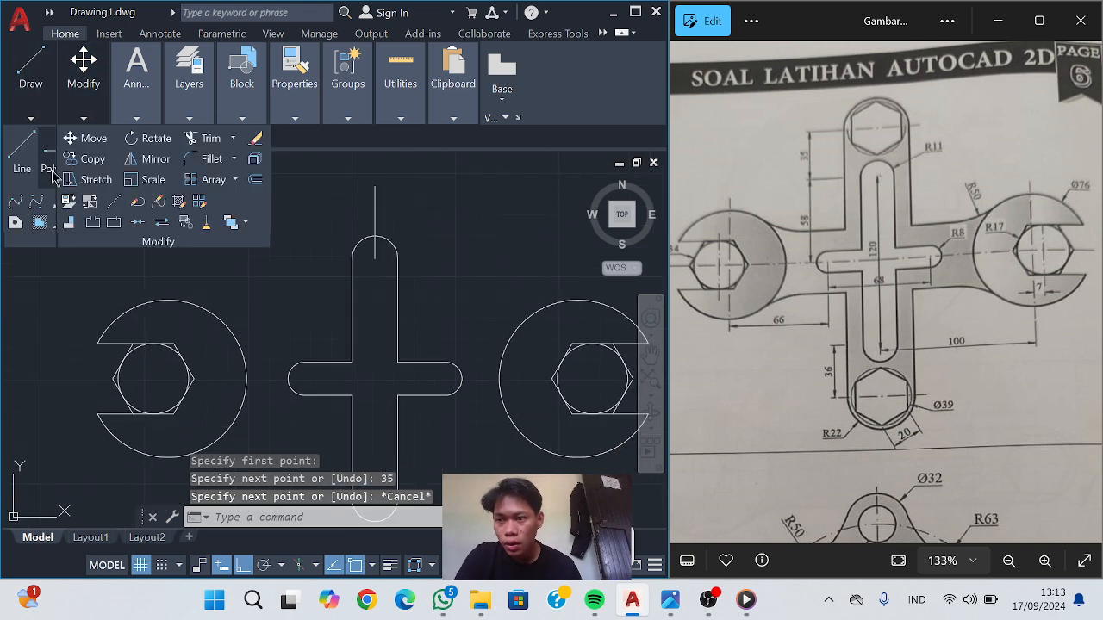
{"action": "left_click", "coordinate": [26, 161]}
{"action": "middle_click_drag", "start_coordinate": [445, 443], "coordinate": [457, 365]}
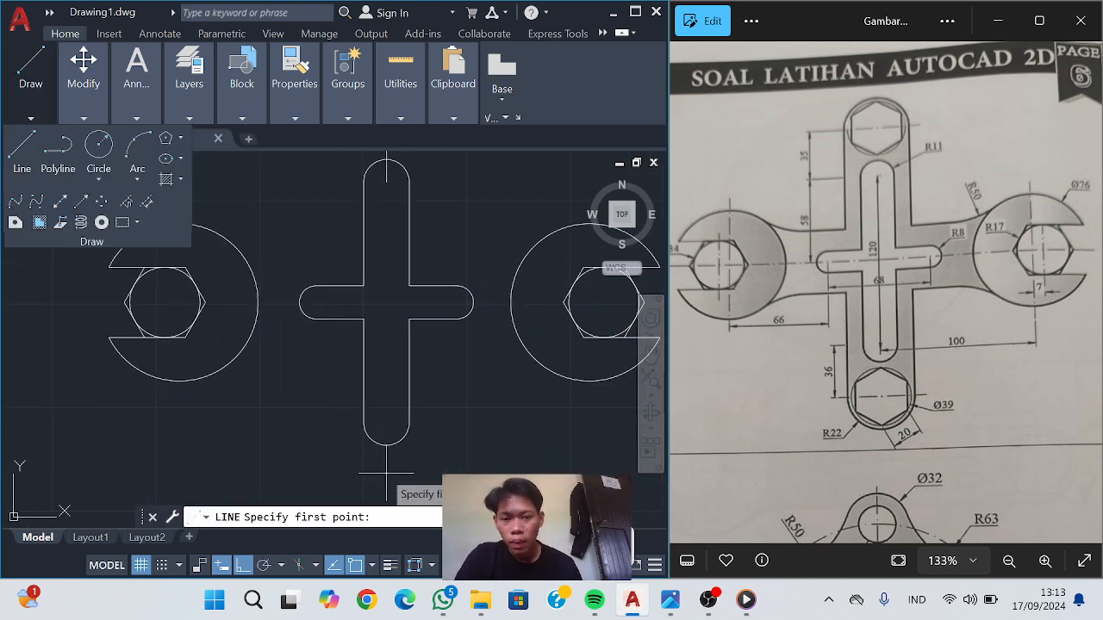
{"action": "left_click", "coordinate": [386, 422]}
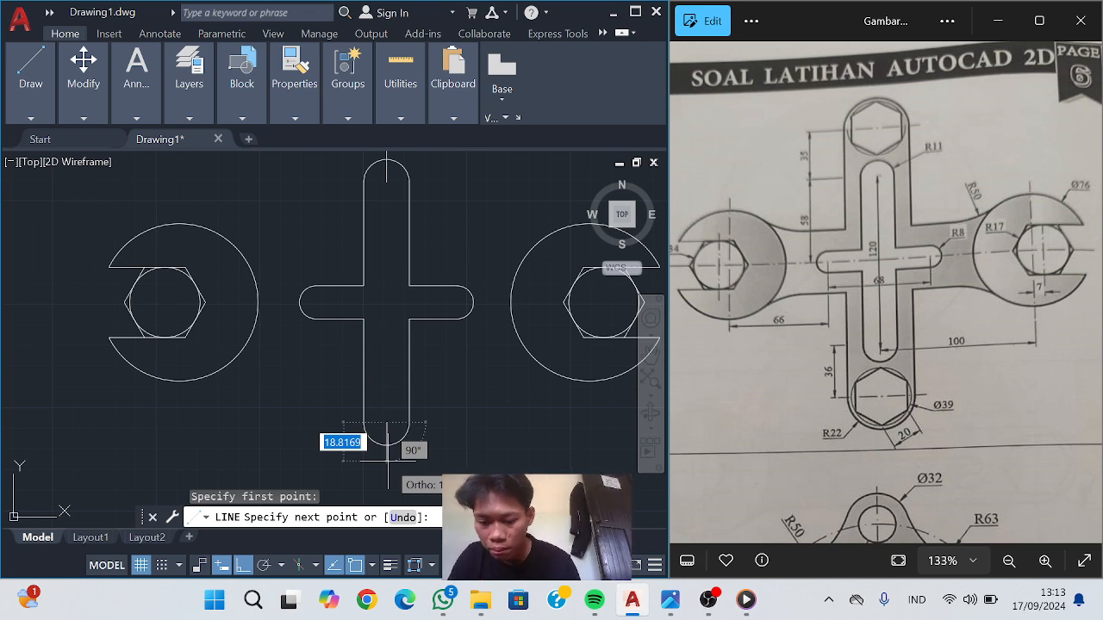
{"action": "type", "text": "3"}
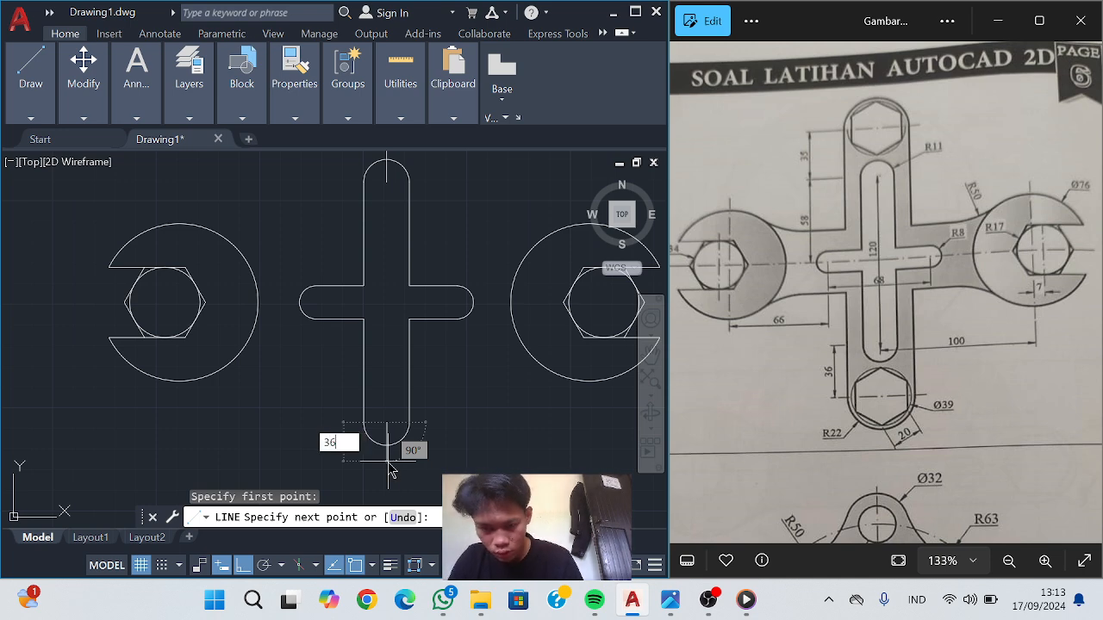
{"action": "type", "text": "6"}
{"action": "key", "text": "Return"}
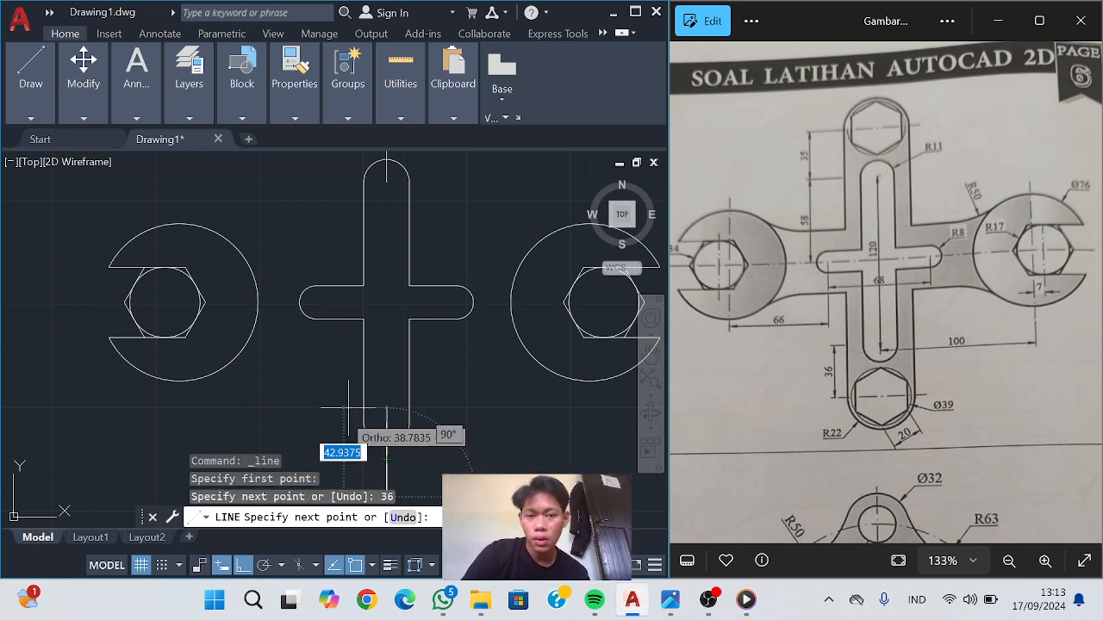
Draw a 39 diameter circle centred on the top end of the 35-unit line above the cross slot
{"action": "scroll", "coordinate": [379, 374], "scroll_direction": "down", "scroll_amount": 2}
{"action": "key", "text": "Escape"}
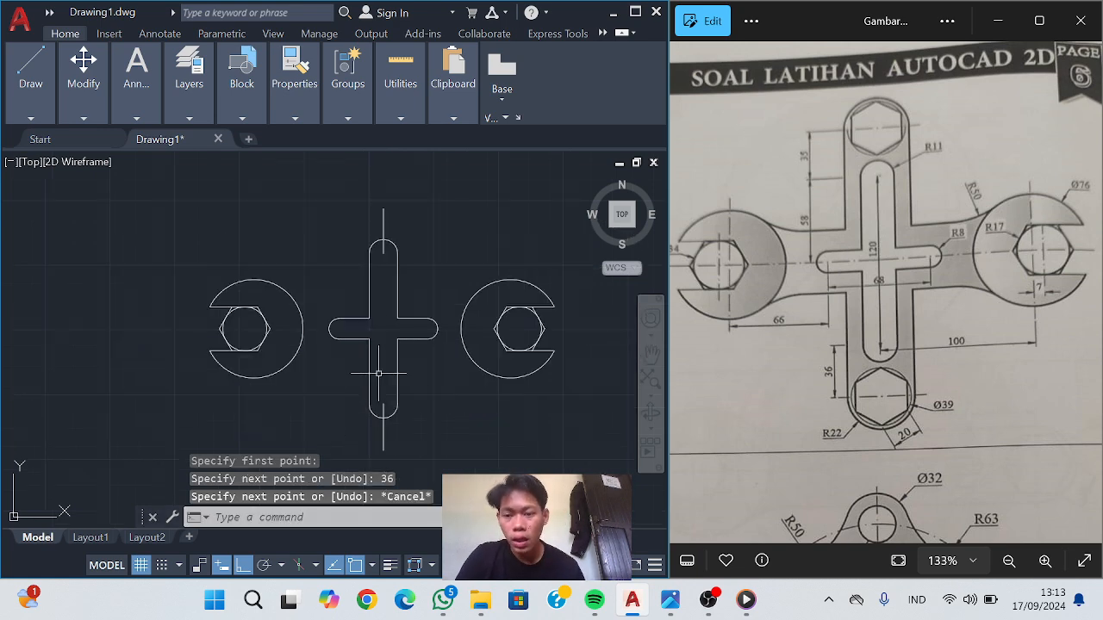
{"action": "scroll", "coordinate": [443, 360], "scroll_direction": "up", "scroll_amount": 2}
{"action": "scroll", "coordinate": [363, 352], "scroll_direction": "down", "scroll_amount": 2}
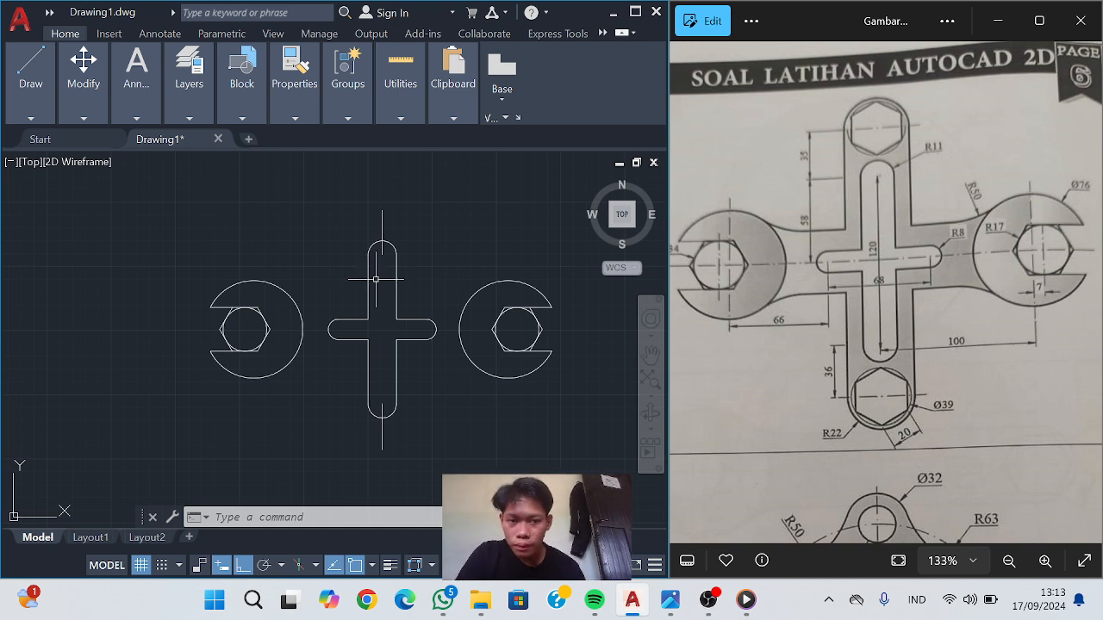
{"action": "left_click", "coordinate": [46, 108]}
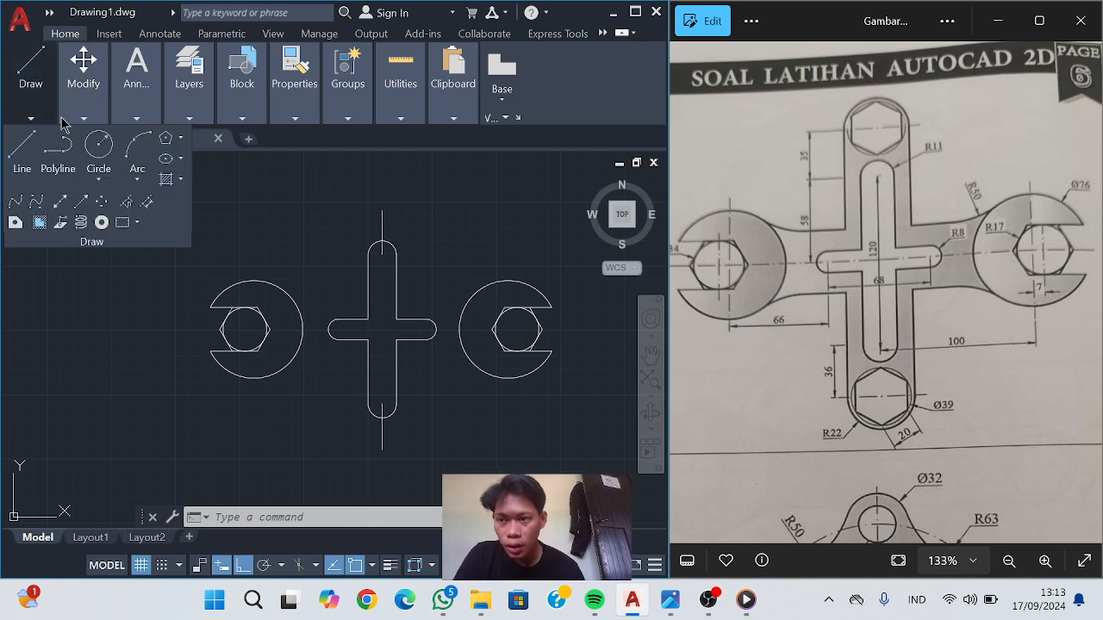
{"action": "left_click", "coordinate": [108, 160]}
{"action": "left_click", "coordinate": [118, 244]}
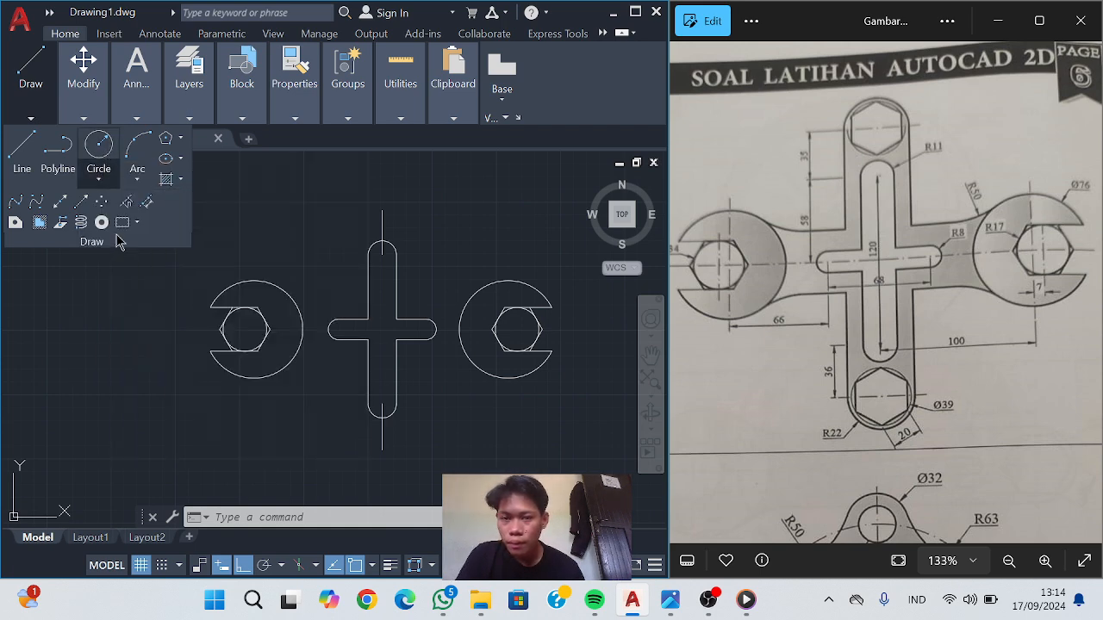
{"action": "left_click", "coordinate": [381, 210]}
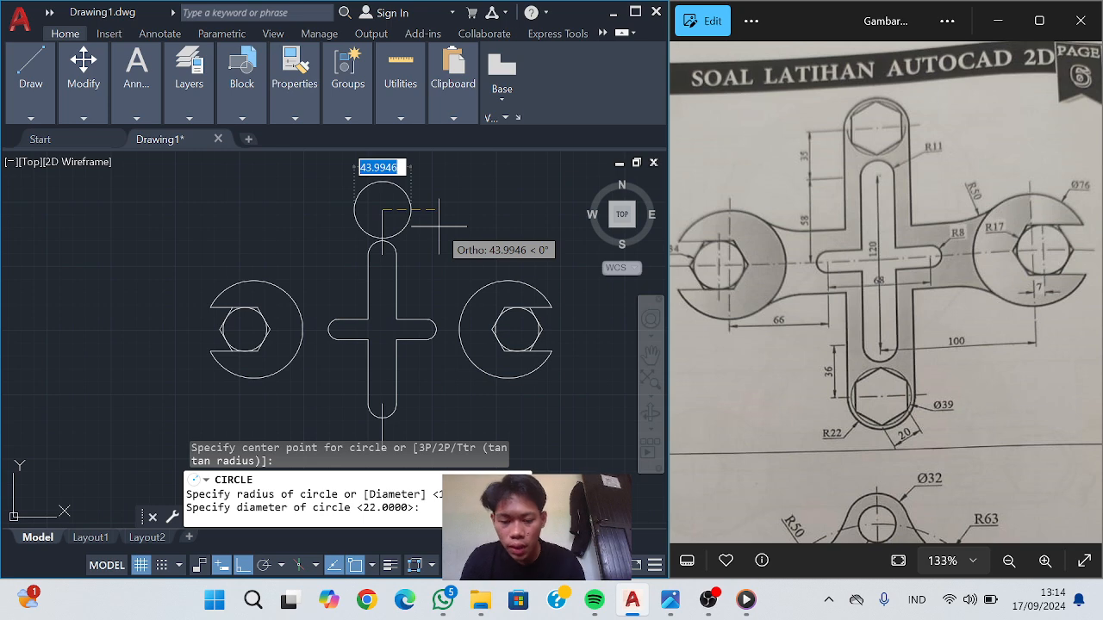
{"action": "type", "text": "39"}
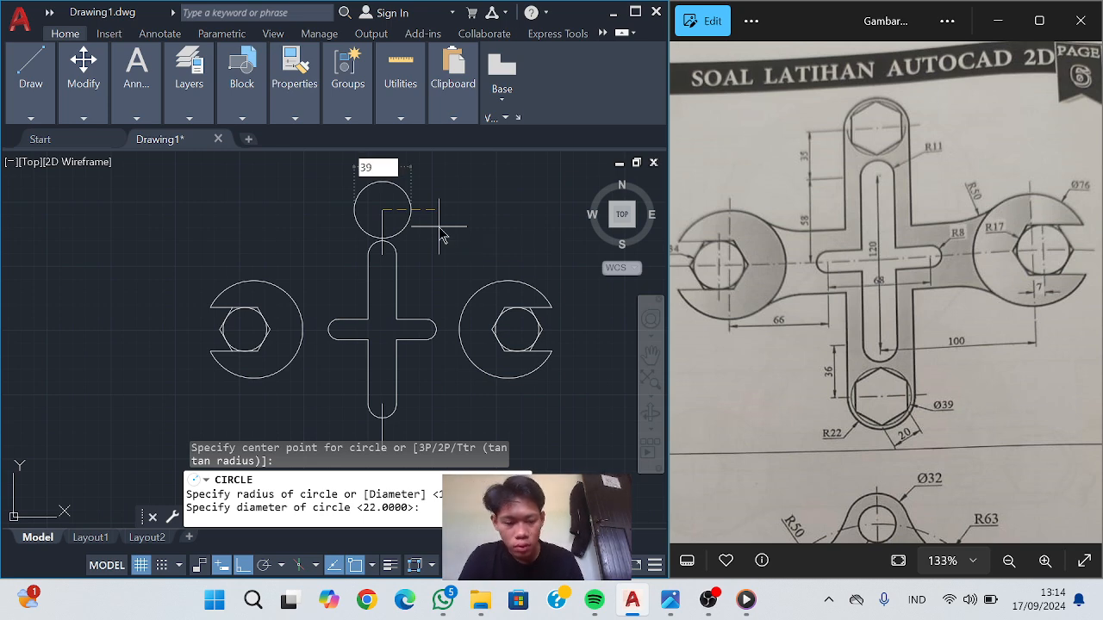
{"action": "key", "text": "Return"}
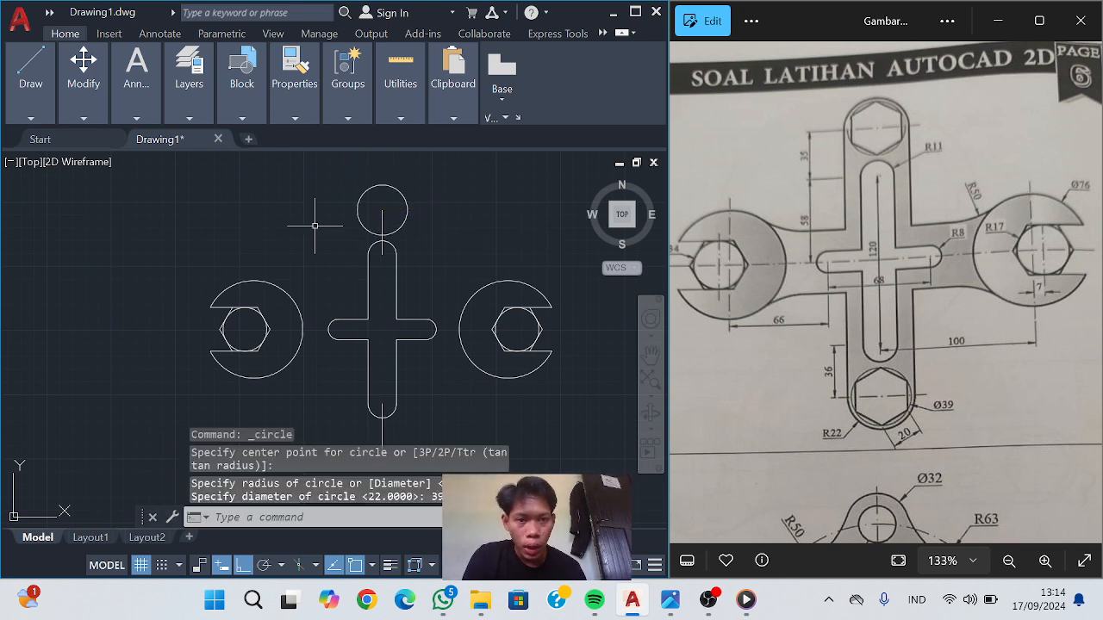
Draw a 39 diameter circle centred on the bottom end of the 36-unit line below the cross slot
{"action": "left_click", "coordinate": [55, 105]}
{"action": "left_click", "coordinate": [98, 145]}
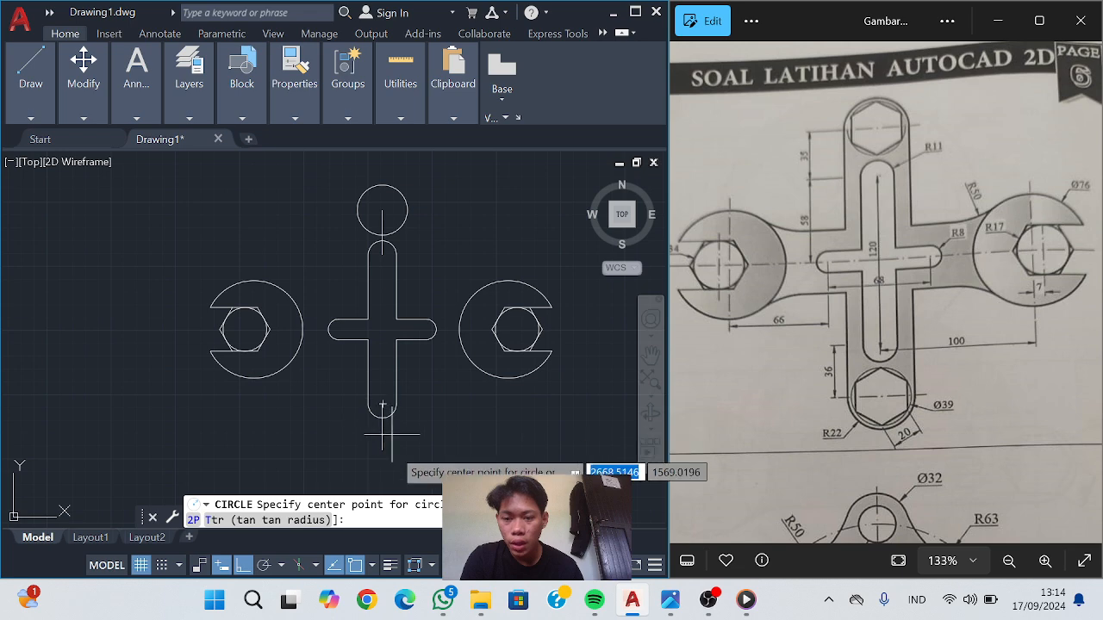
{"action": "left_click", "coordinate": [383, 449]}
{"action": "type", "text": "d"}
{"action": "key", "text": "Return"}
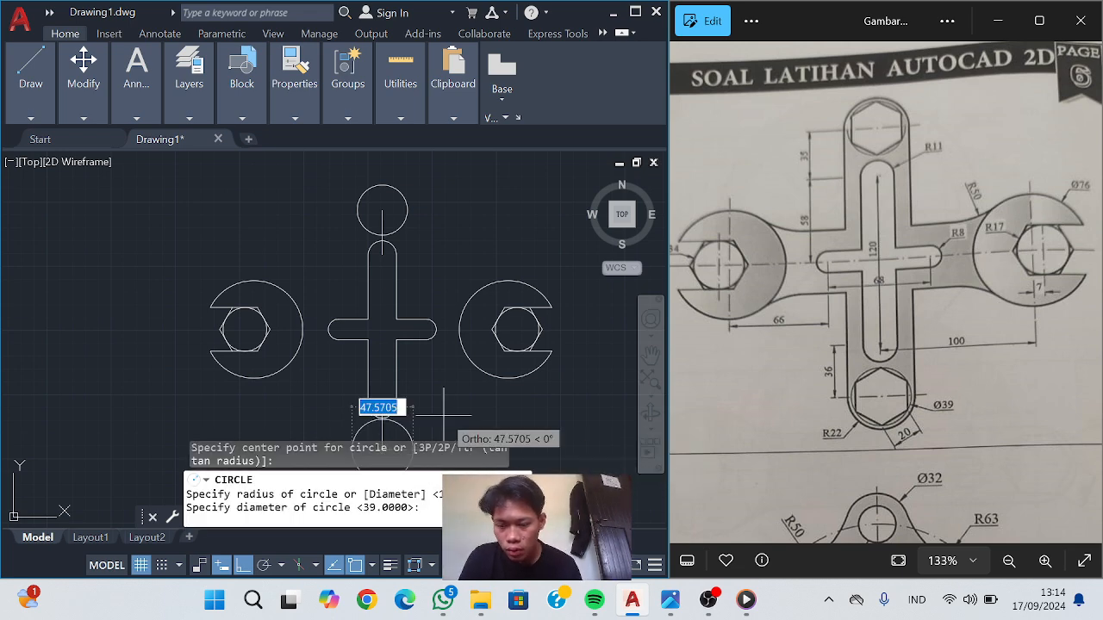
{"action": "type", "text": "39"}
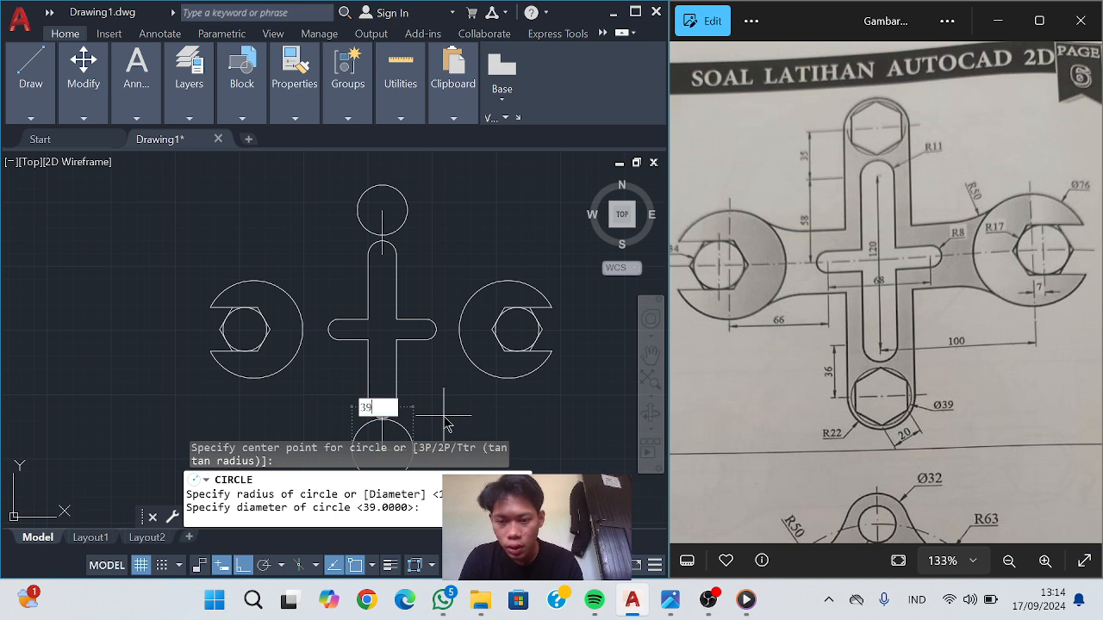
{"action": "key", "text": "Return"}
{"action": "key", "text": "Escape"}
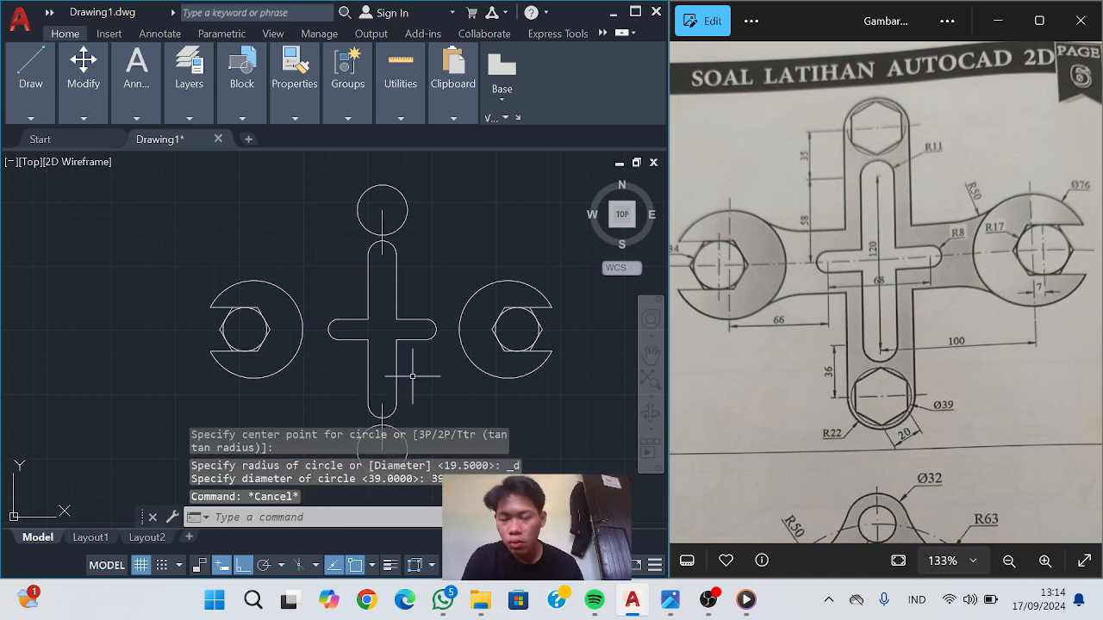
Try to draw a six-sided polygon inscribed in a radius 20 circle at the upper circle's centre, and erase it
{"action": "left_click", "coordinate": [30, 119]}
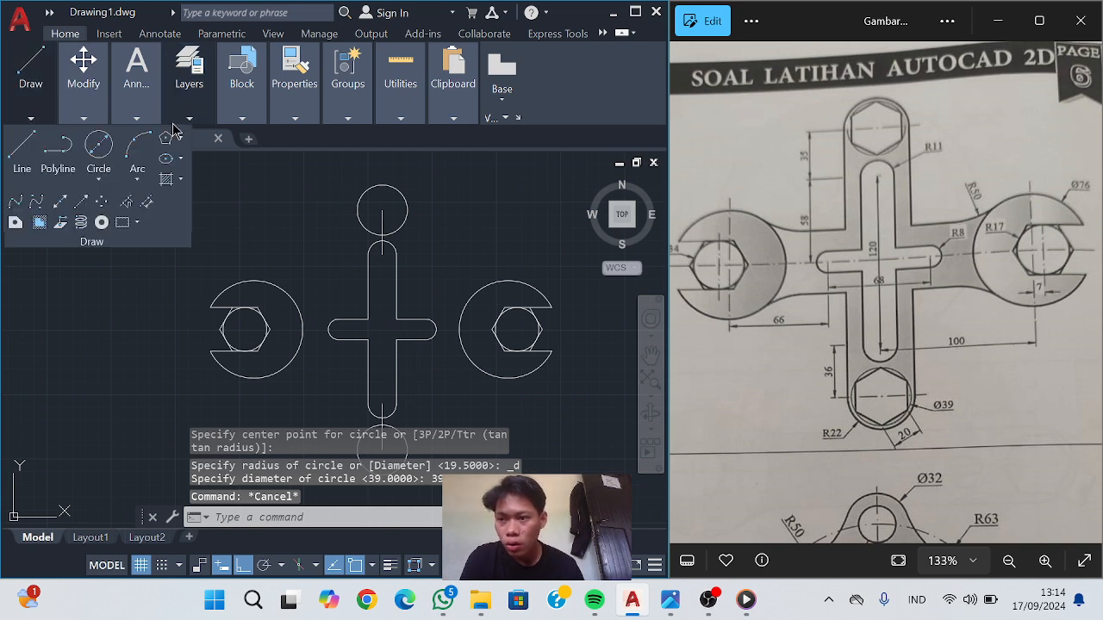
{"action": "left_click", "coordinate": [166, 138]}
{"action": "left_click", "coordinate": [182, 141]}
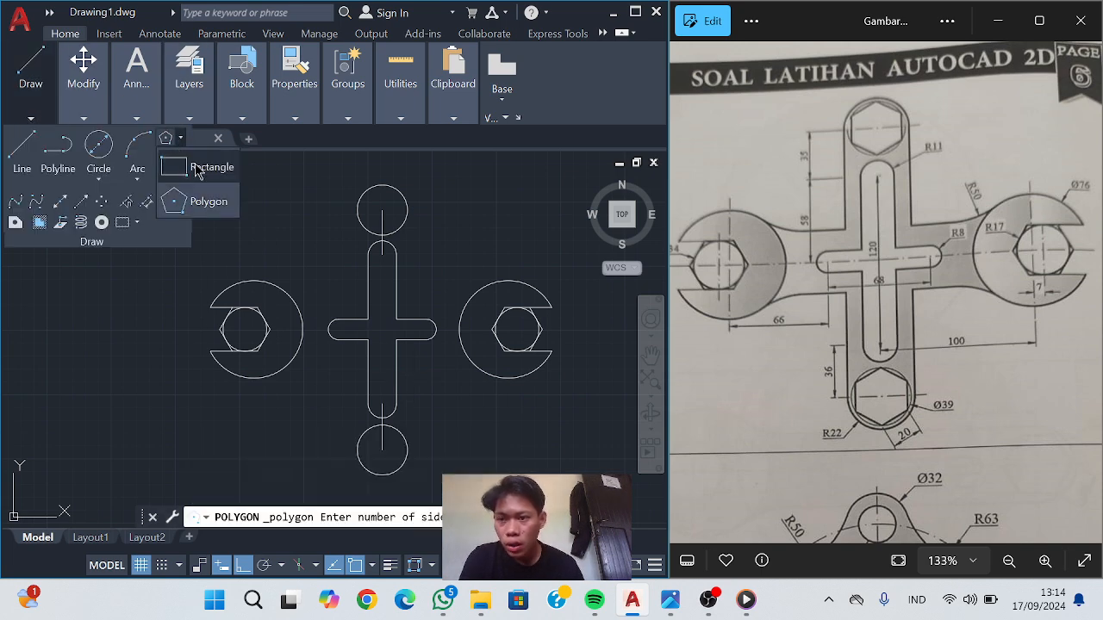
{"action": "left_click", "coordinate": [212, 203]}
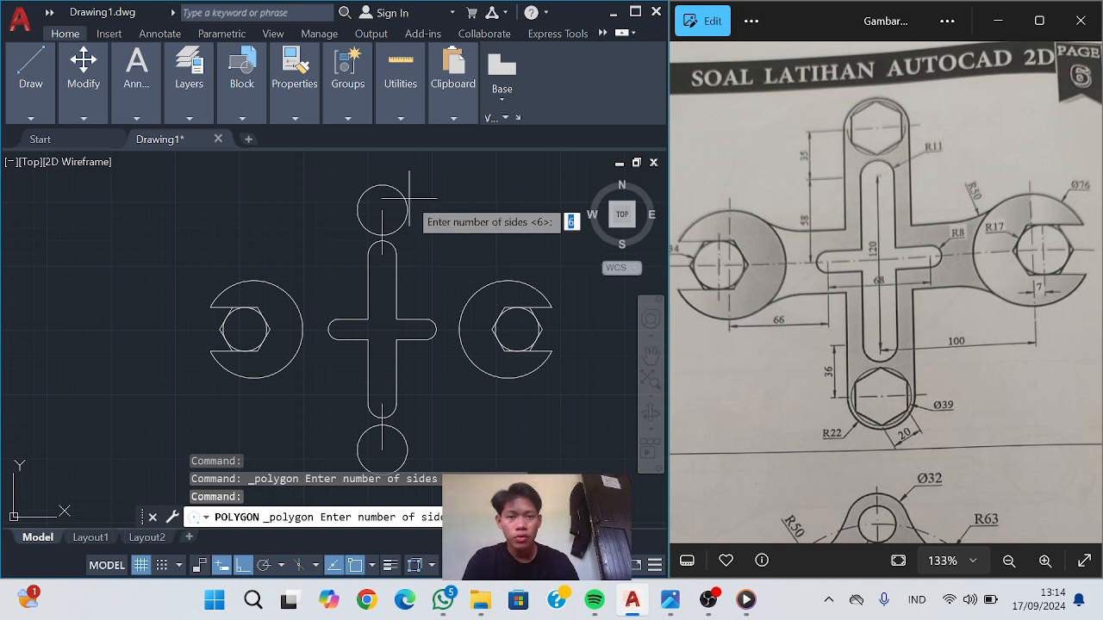
{"action": "key", "text": "Return"}
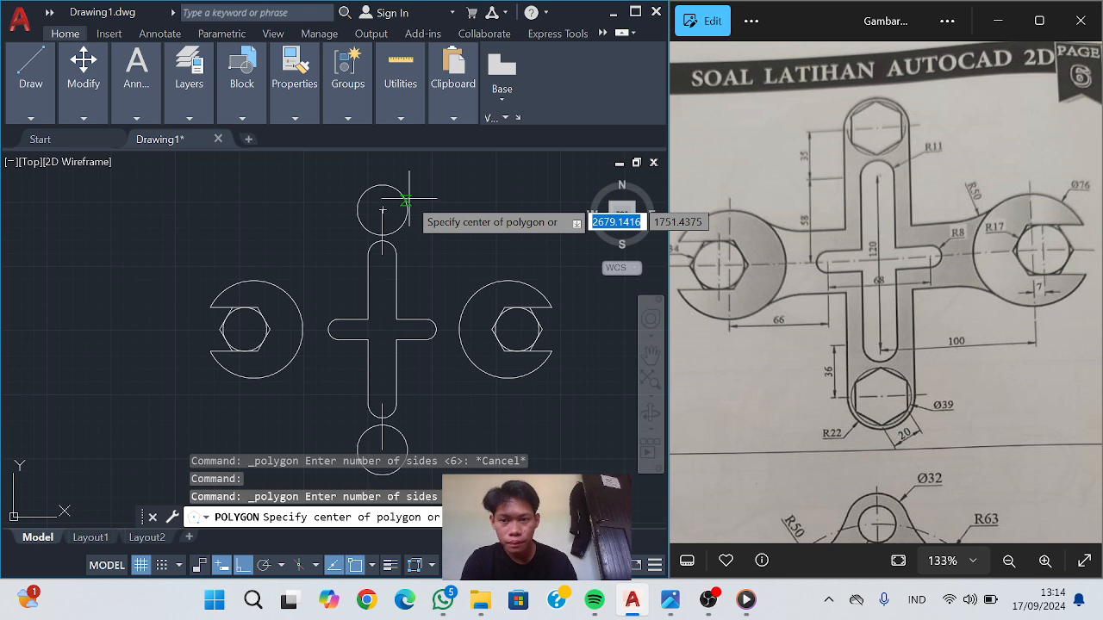
{"action": "left_click", "coordinate": [383, 218]}
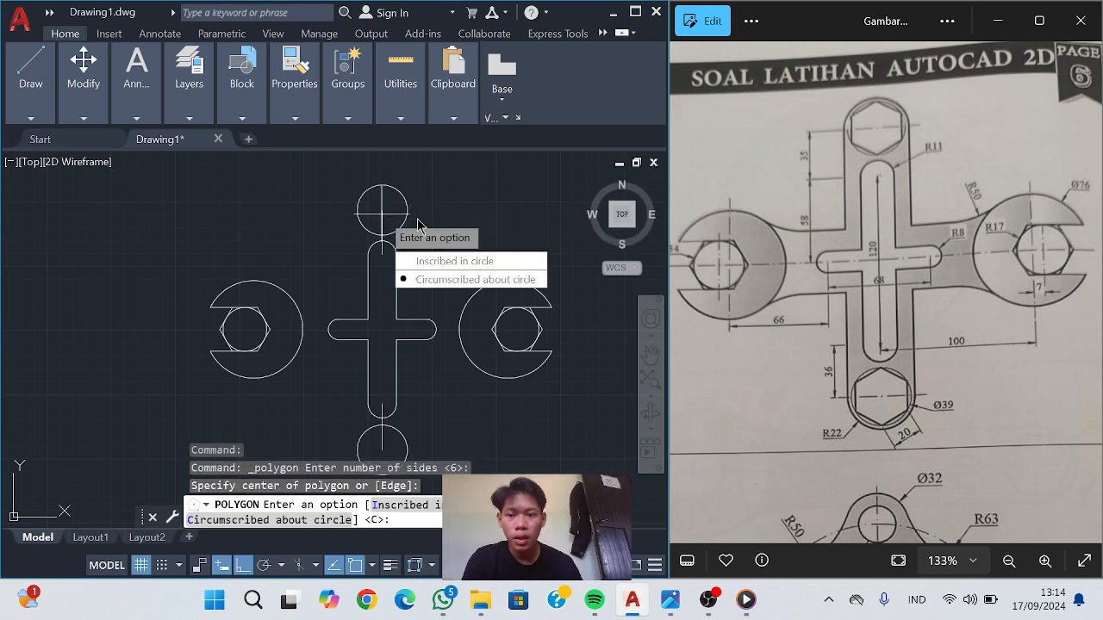
{"action": "left_click", "coordinate": [438, 263]}
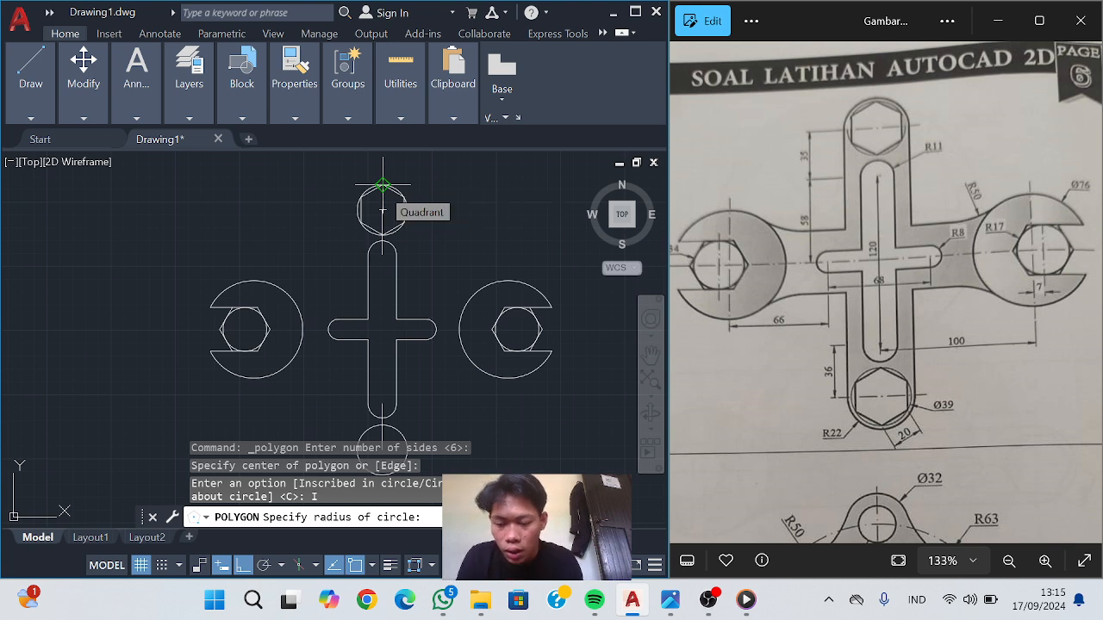
{"action": "type", "text": "20"}
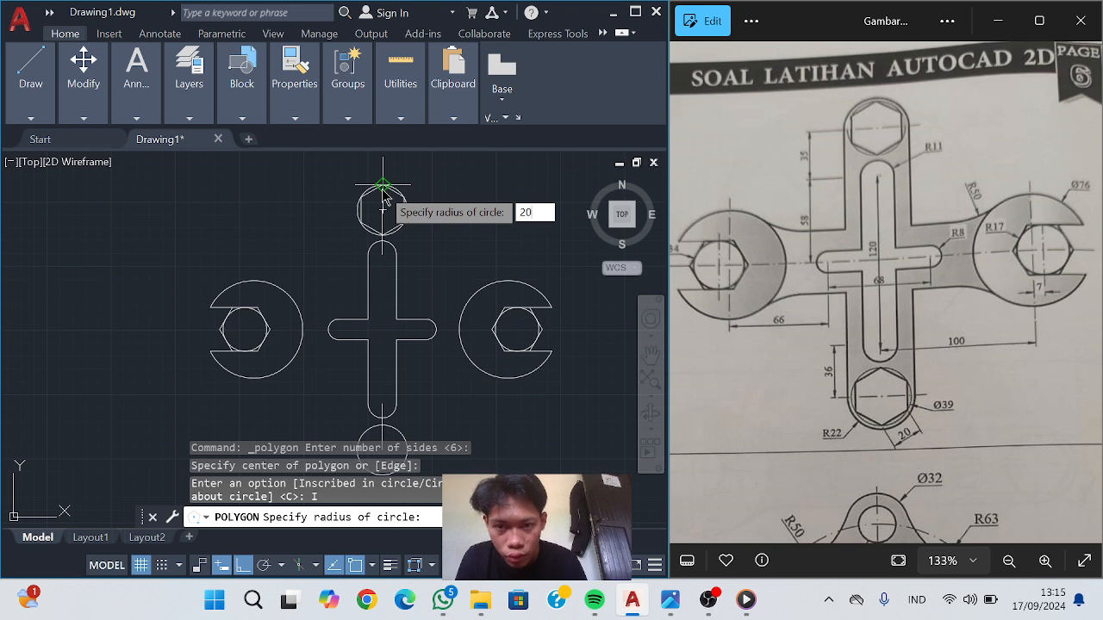
{"action": "key", "text": "Return"}
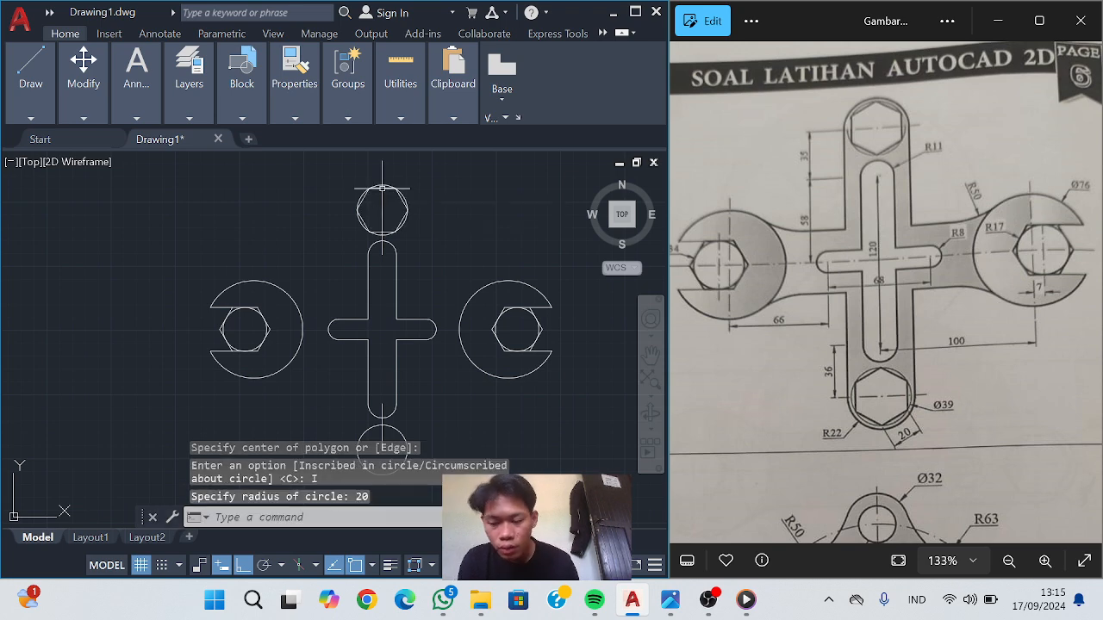
{"action": "key", "text": "Escape"}
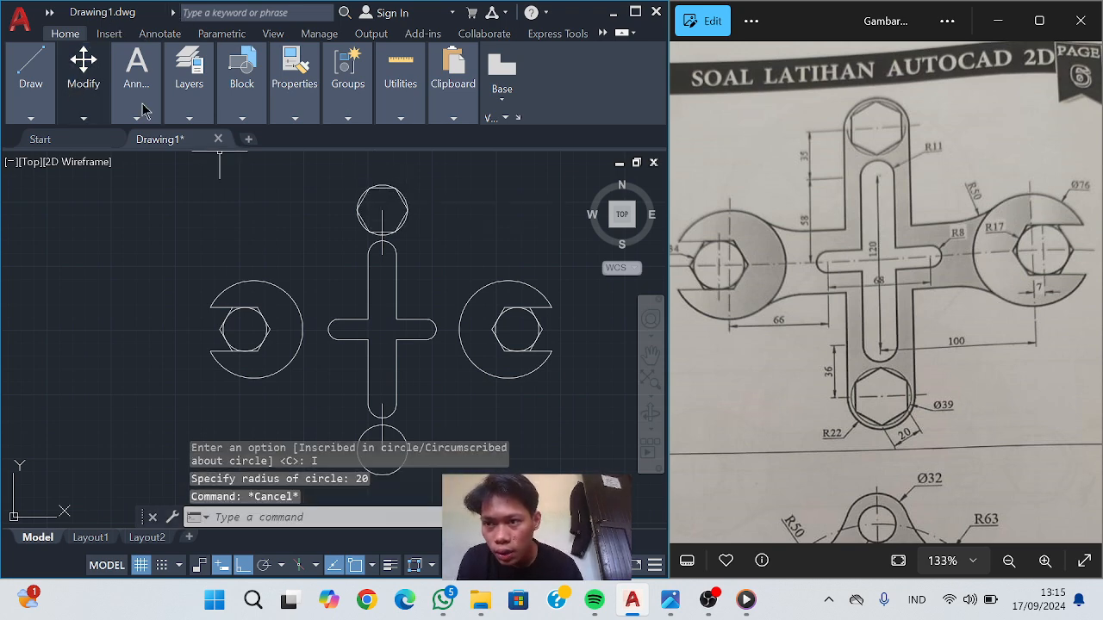
{"action": "left_click", "coordinate": [385, 186]}
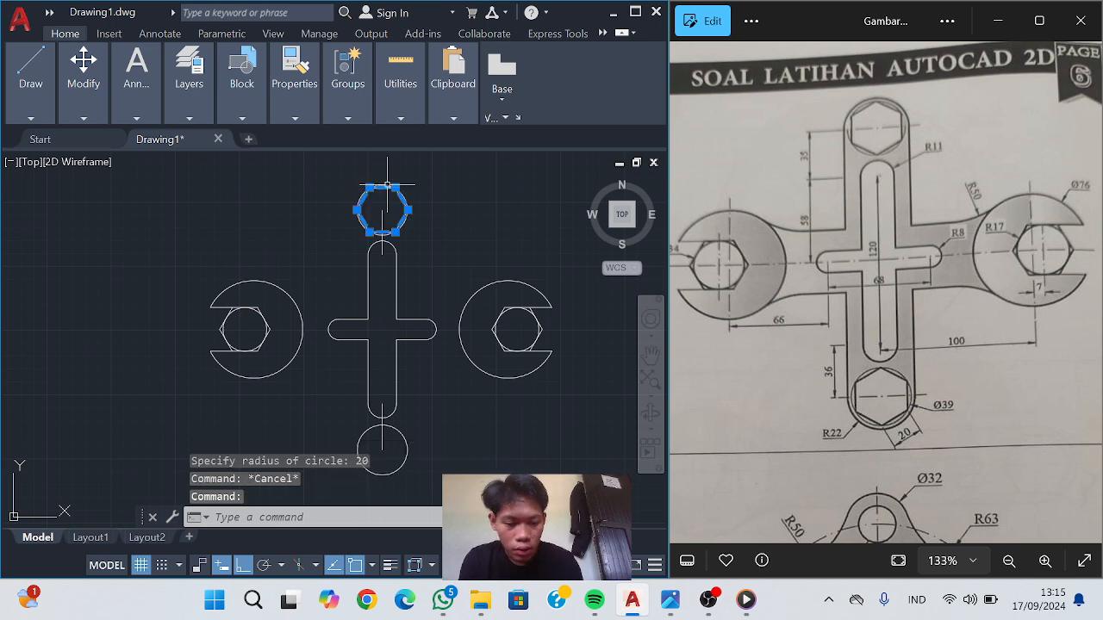
{"action": "key", "text": "Delete"}
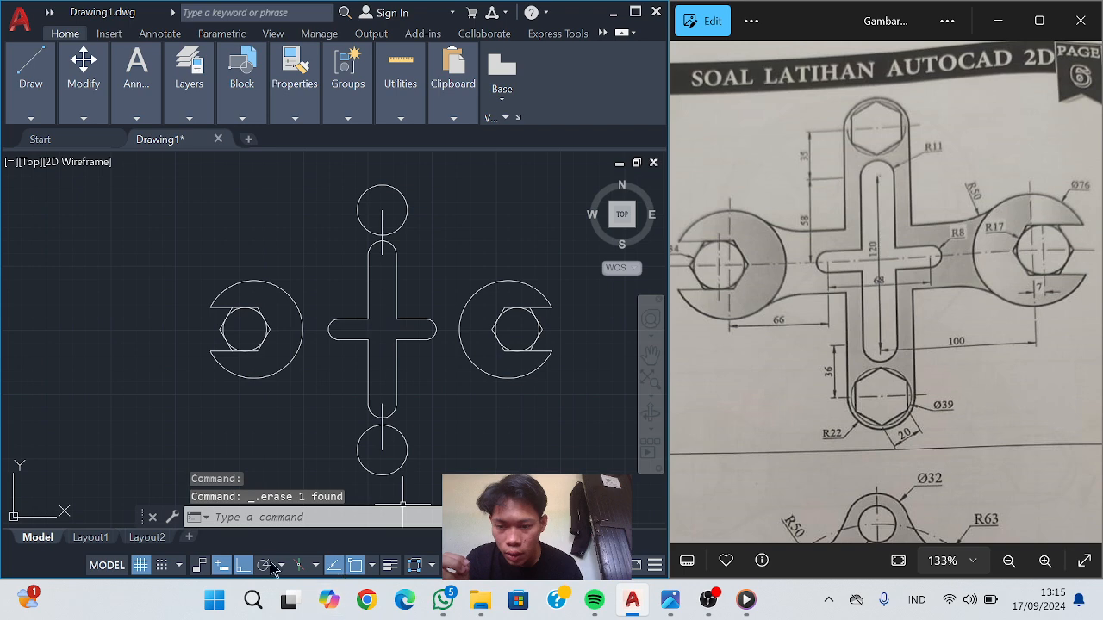
Turn off Ortho mode, and try to redraw the upper hexagon inscribed with radius 20 before erasing it
{"action": "left_click", "coordinate": [243, 567]}
{"action": "left_click", "coordinate": [30, 118]}
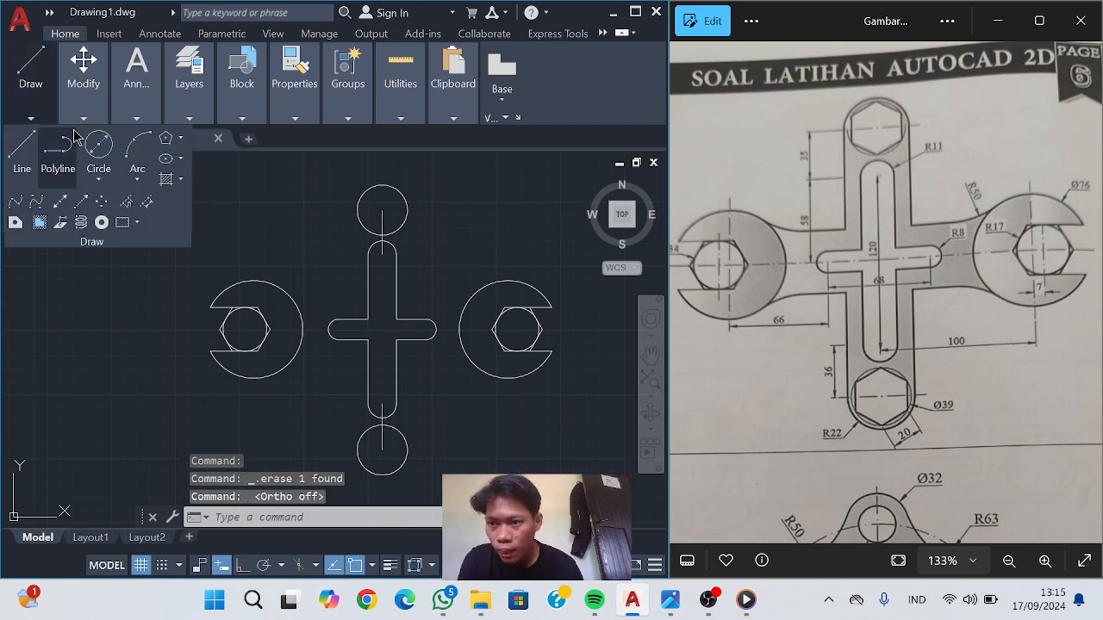
{"action": "left_click", "coordinate": [166, 140]}
{"action": "type", "text": "6"}
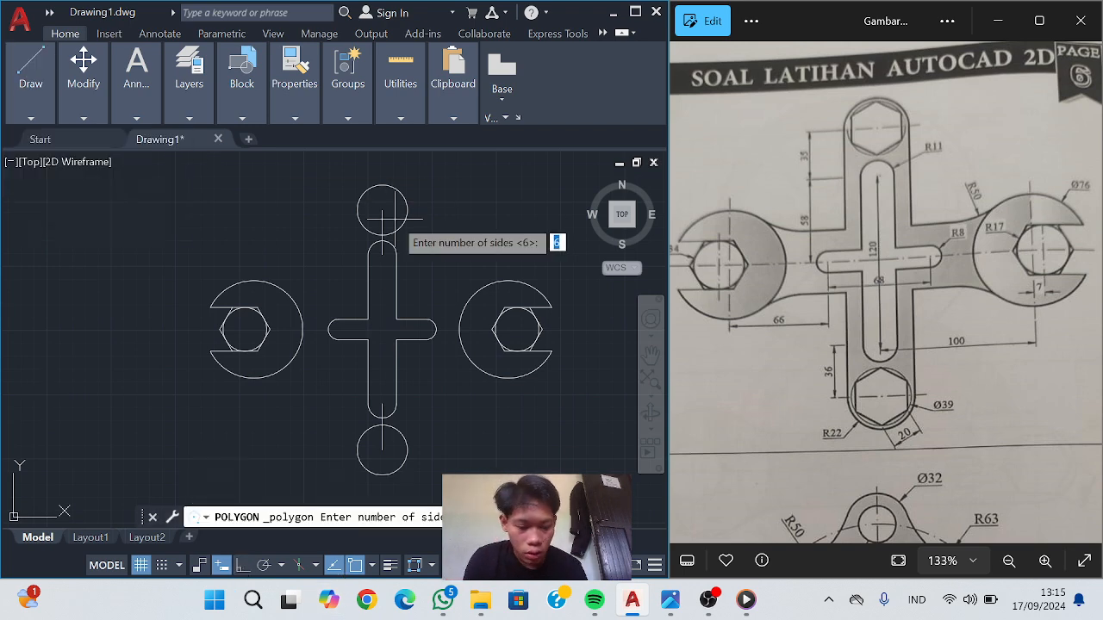
{"action": "key", "text": "Return"}
{"action": "left_click", "coordinate": [382, 211]}
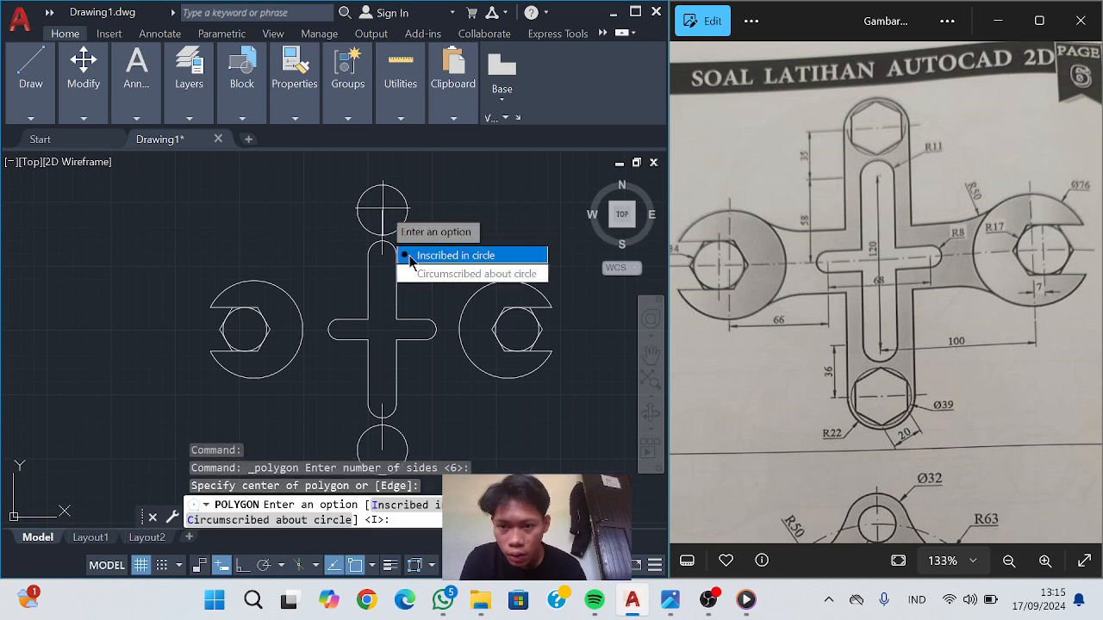
{"action": "left_click", "coordinate": [412, 257]}
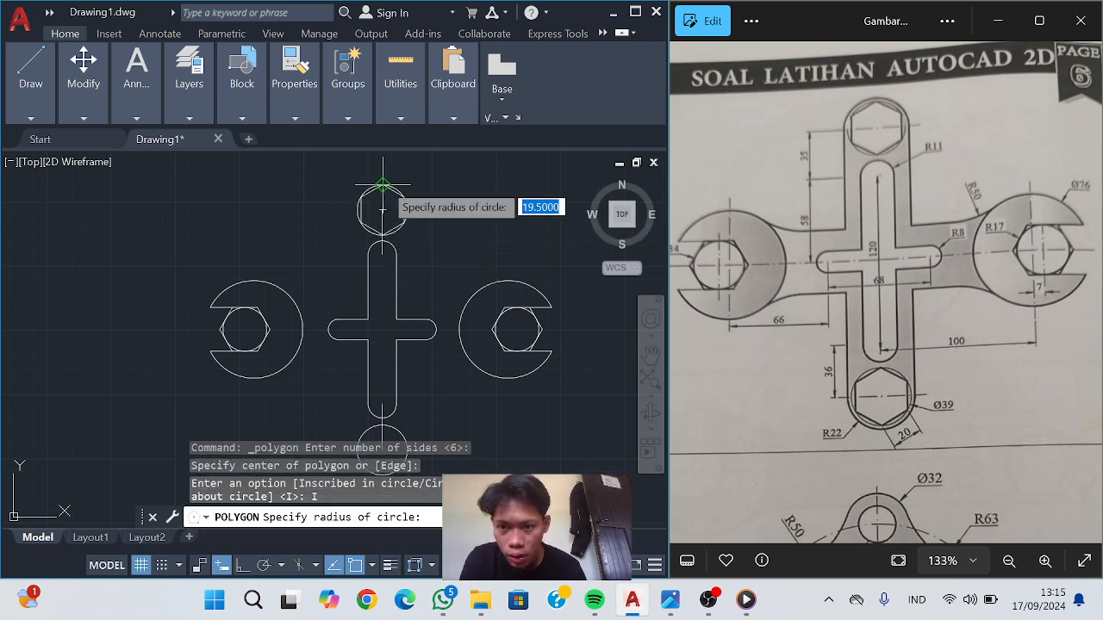
{"action": "type", "text": "2"}
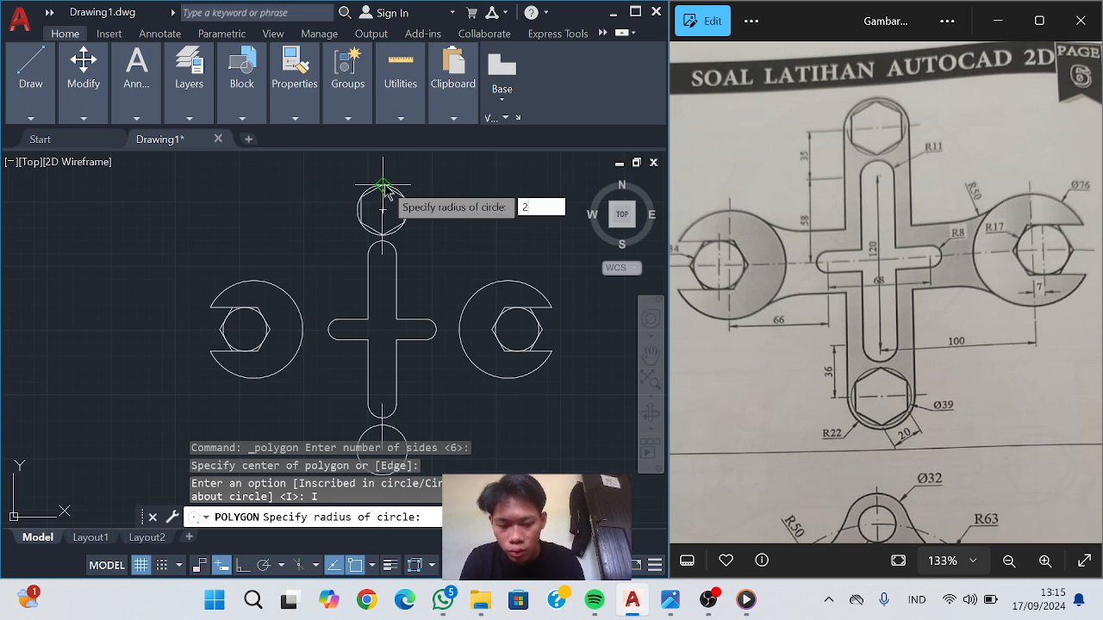
{"action": "type", "text": "0"}
{"action": "key", "text": "Return"}
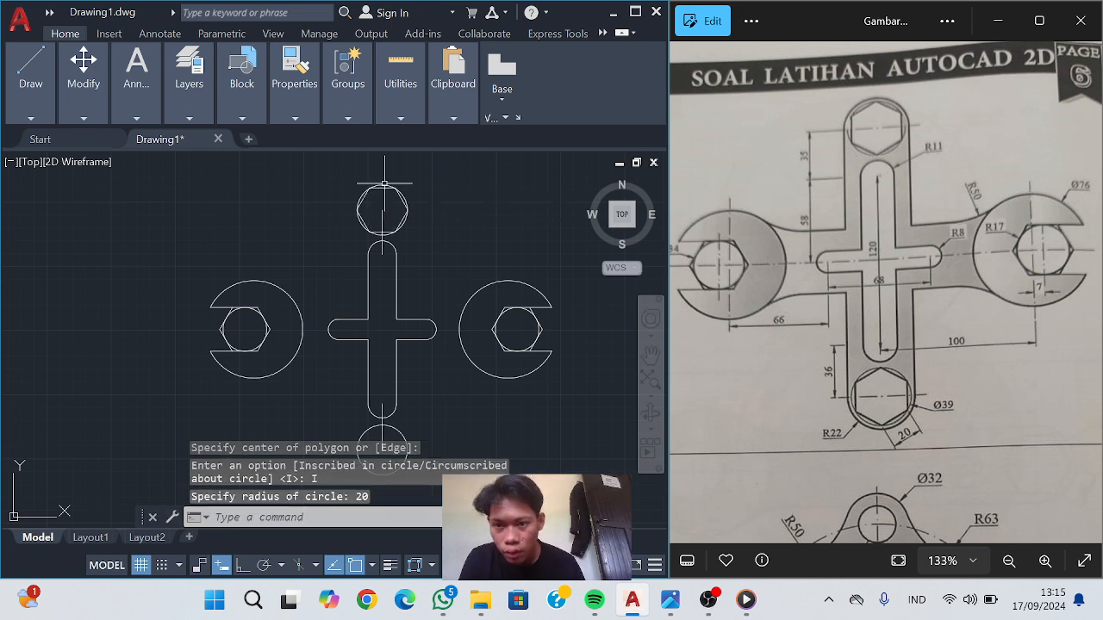
{"action": "left_click", "coordinate": [390, 187]}
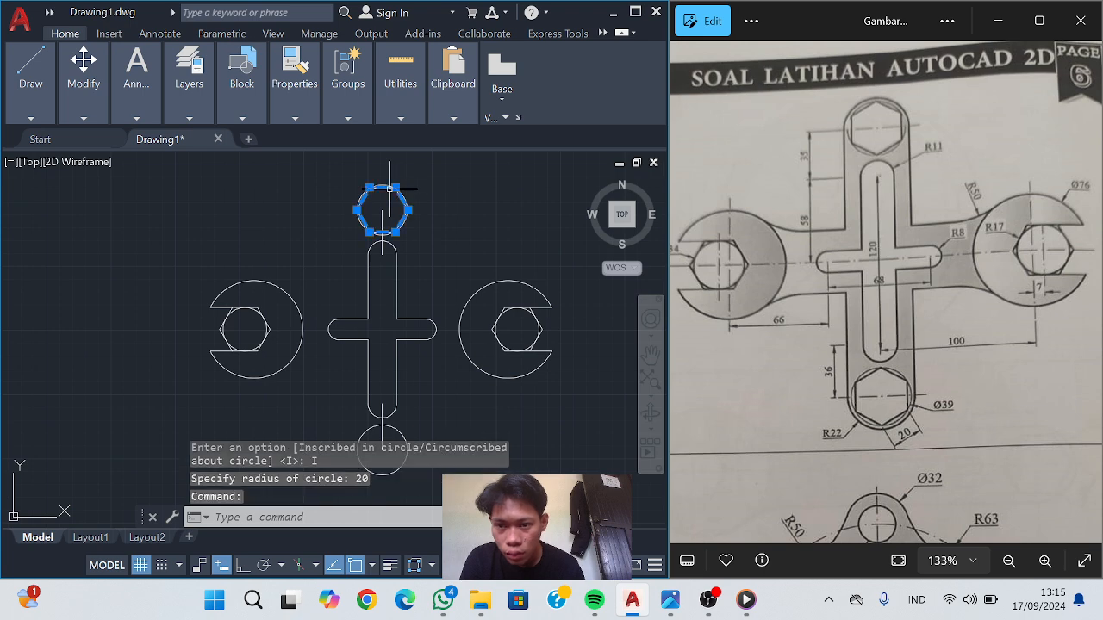
{"action": "key", "text": "Delete"}
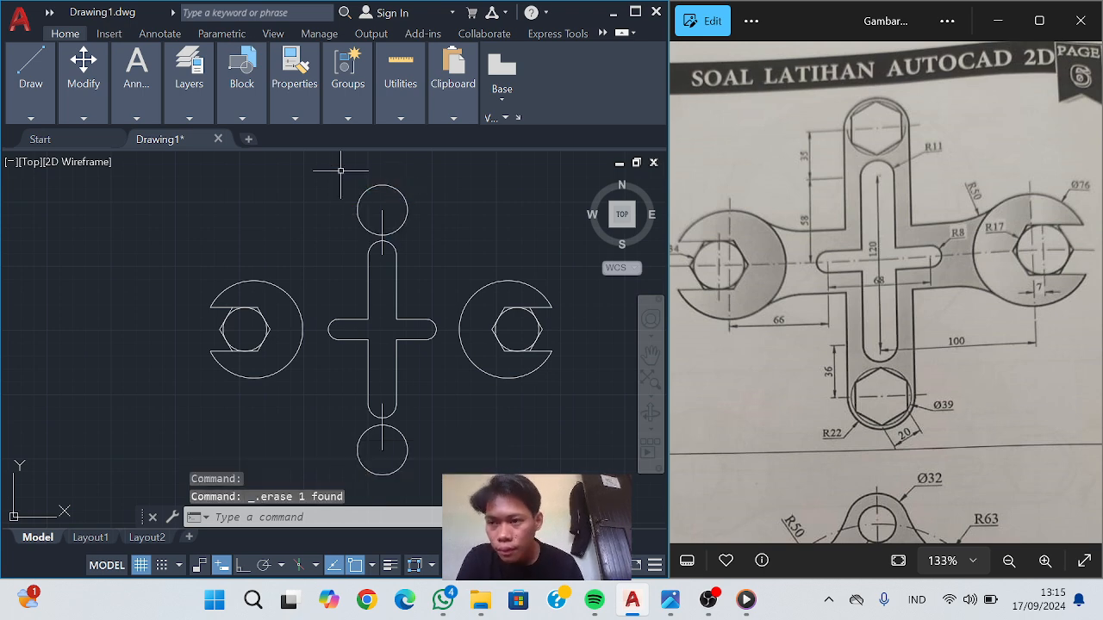
Draw a six-sided polygon centred on the upper 39 diameter circle, inscribed with a radius of 20
{"action": "left_click", "coordinate": [30, 78]}
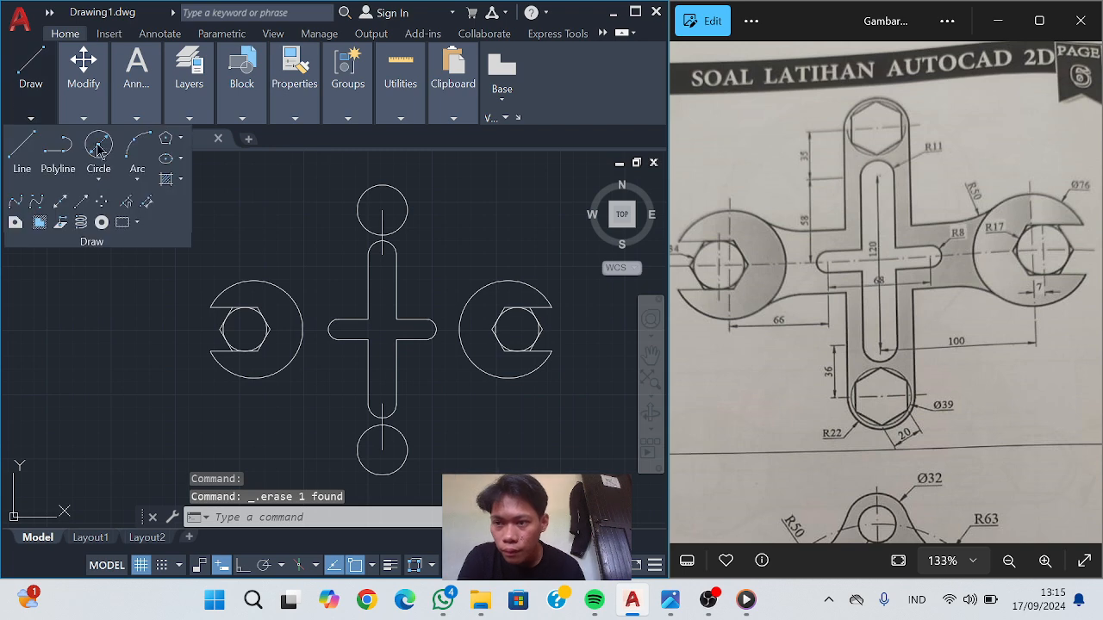
{"action": "left_click", "coordinate": [167, 139]}
{"action": "key", "text": "Return"}
{"action": "scroll", "coordinate": [358, 244], "scroll_direction": "up", "scroll_amount": 5}
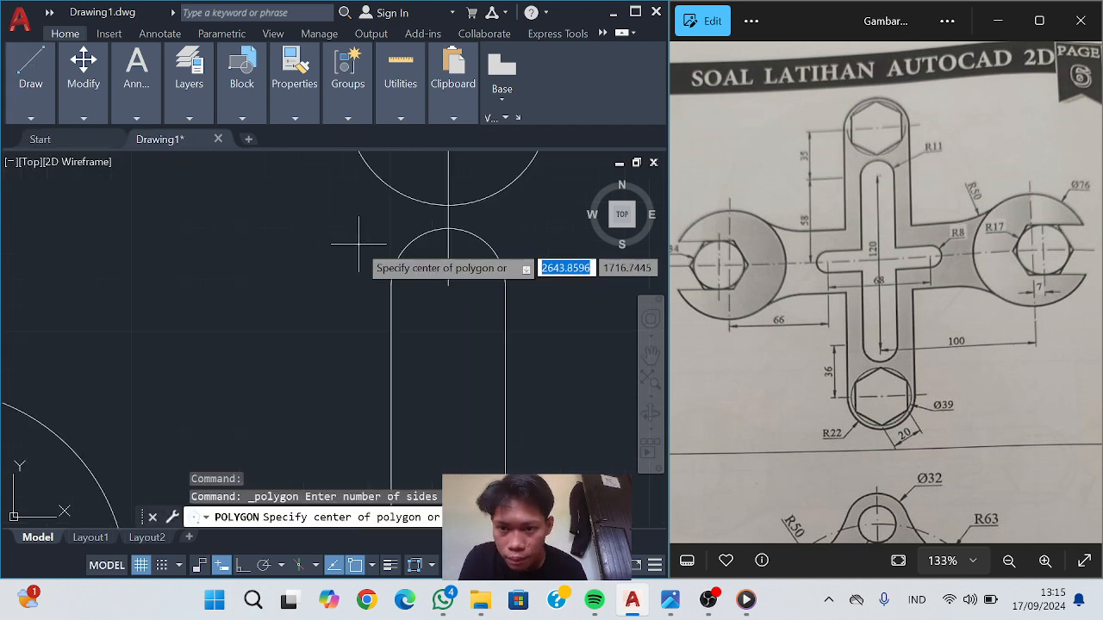
{"action": "middle_click_drag", "start_coordinate": [389, 220], "coordinate": [294, 389]}
{"action": "left_click", "coordinate": [353, 269]}
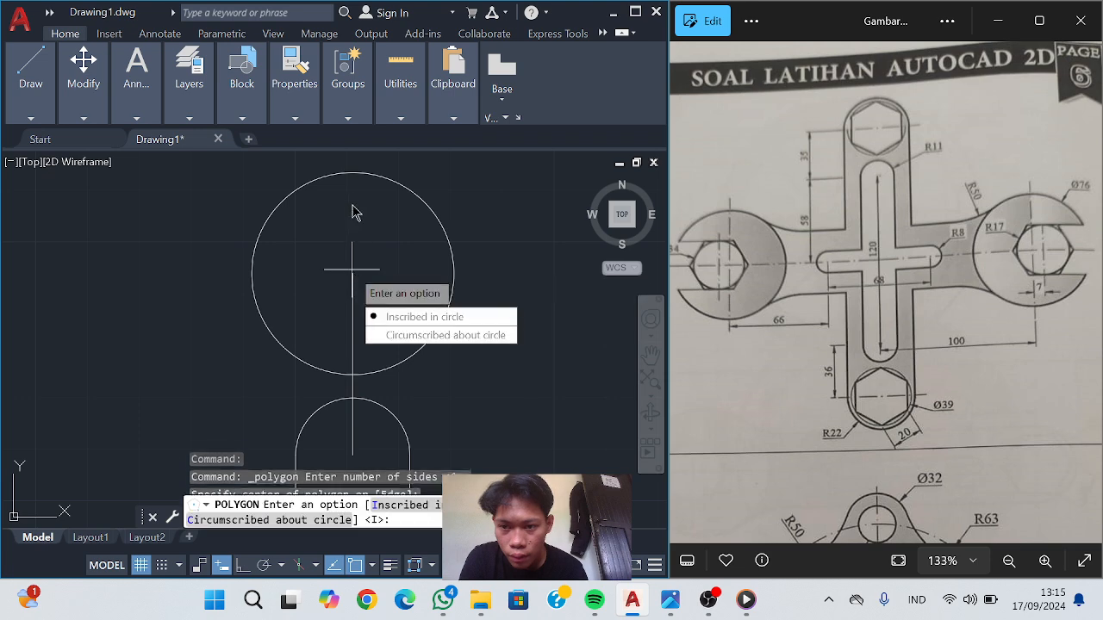
{"action": "left_click", "coordinate": [435, 318]}
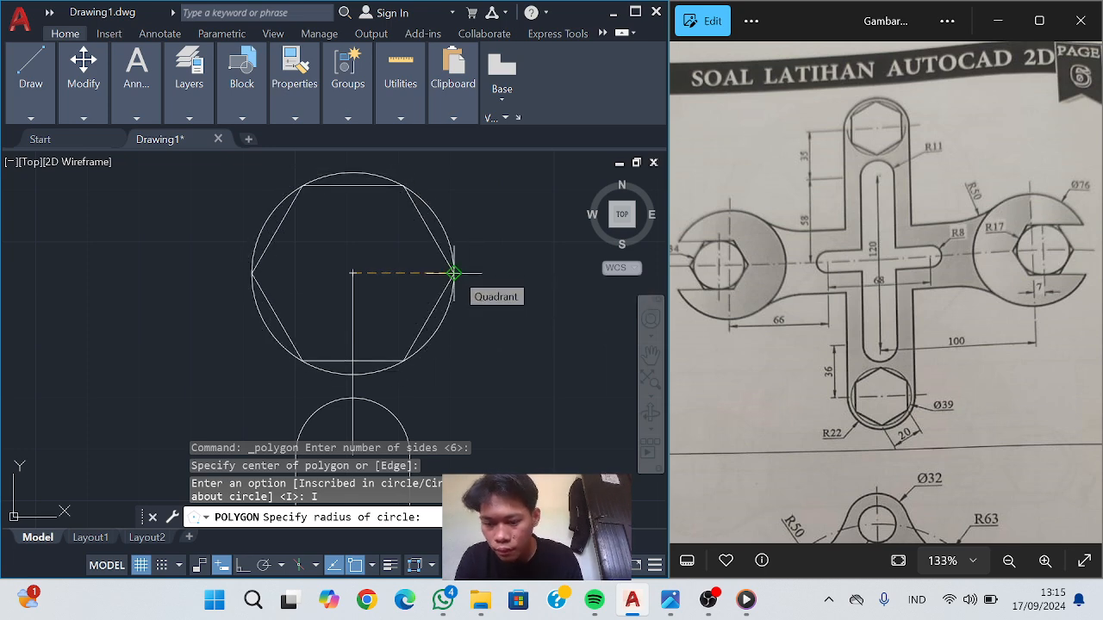
{"action": "type", "text": "20"}
{"action": "key", "text": "Return"}
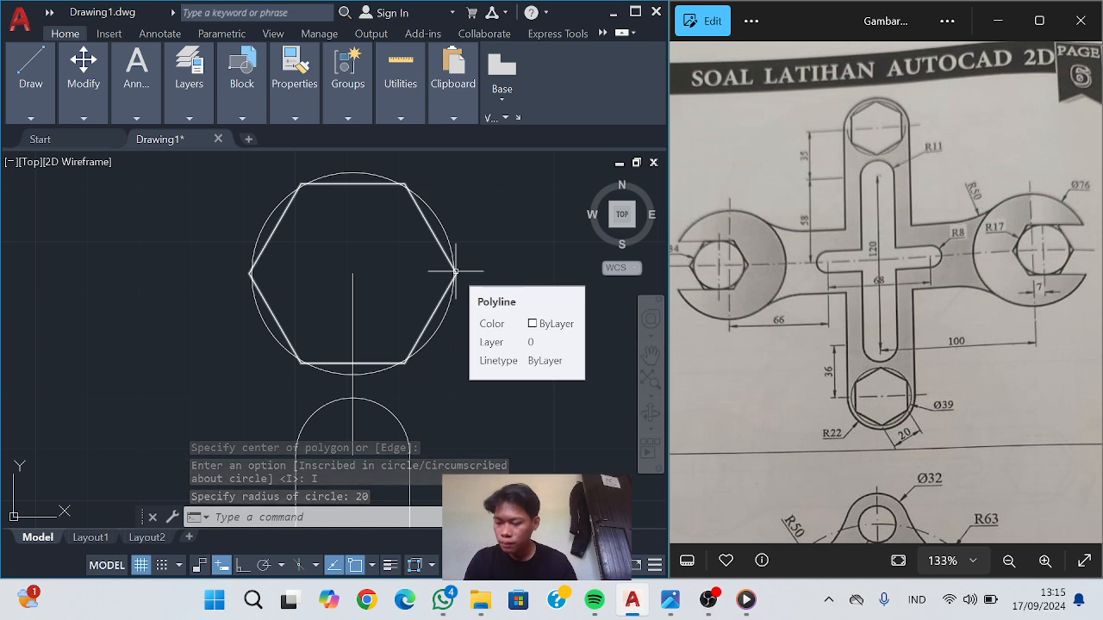
Draw a six-sided polygon centred on the lower 39 diameter circle, inscribed with a radius of 20
{"action": "scroll", "coordinate": [393, 336], "scroll_direction": "down", "scroll_amount": 4}
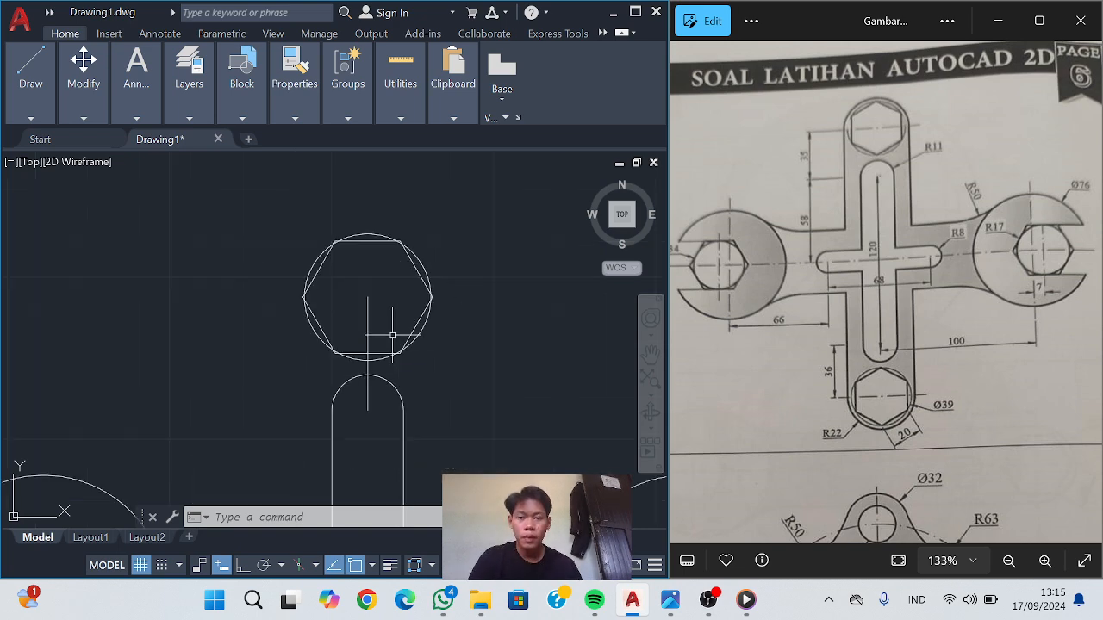
{"action": "middle_click_drag", "start_coordinate": [418, 370], "coordinate": [387, 95]}
{"action": "mouse_move", "coordinate": [352, 230]}
{"action": "middle_mouse_down"}
{"action": "mouse_move", "coordinate": [372, 325]}
{"action": "mouse_move", "coordinate": [349, 272]}
{"action": "middle_mouse_up"}
{"action": "scroll", "coordinate": [372, 325], "scroll_direction": "down", "scroll_amount": 3}
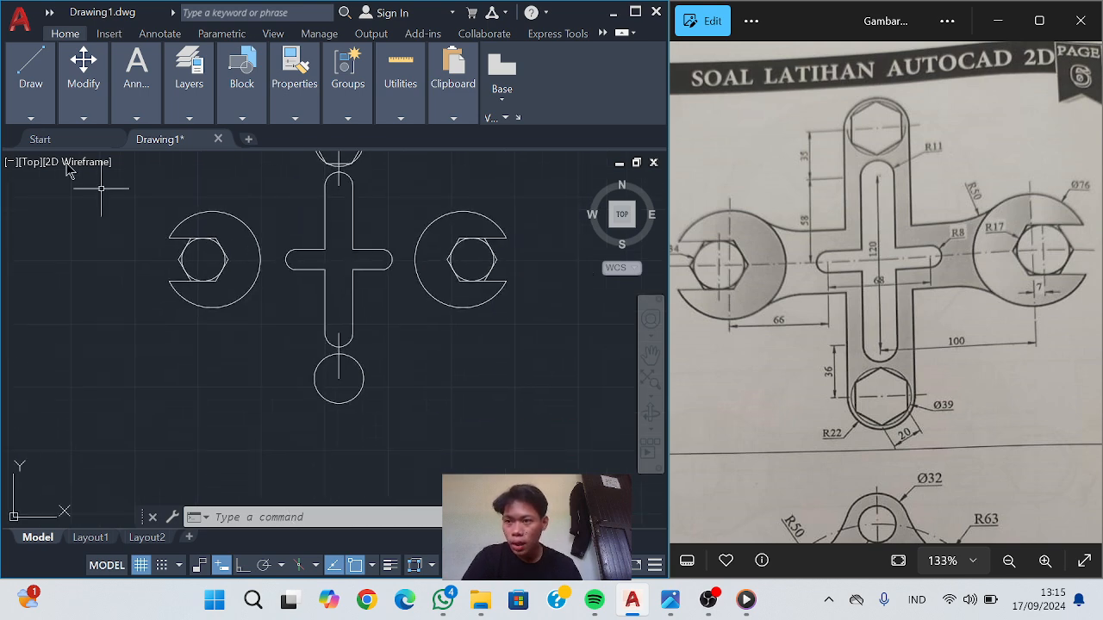
{"action": "left_click", "coordinate": [31, 86]}
{"action": "left_click", "coordinate": [167, 142]}
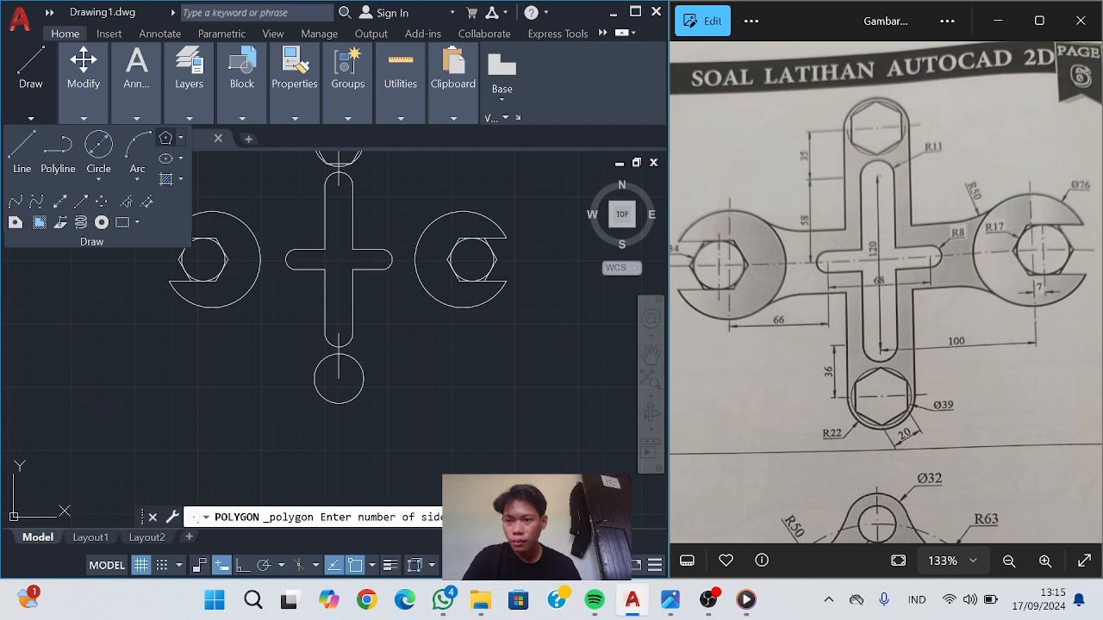
{"action": "type", "text": "6"}
{"action": "key", "text": "Return"}
{"action": "scroll", "coordinate": [347, 379], "scroll_direction": "up", "scroll_amount": 3}
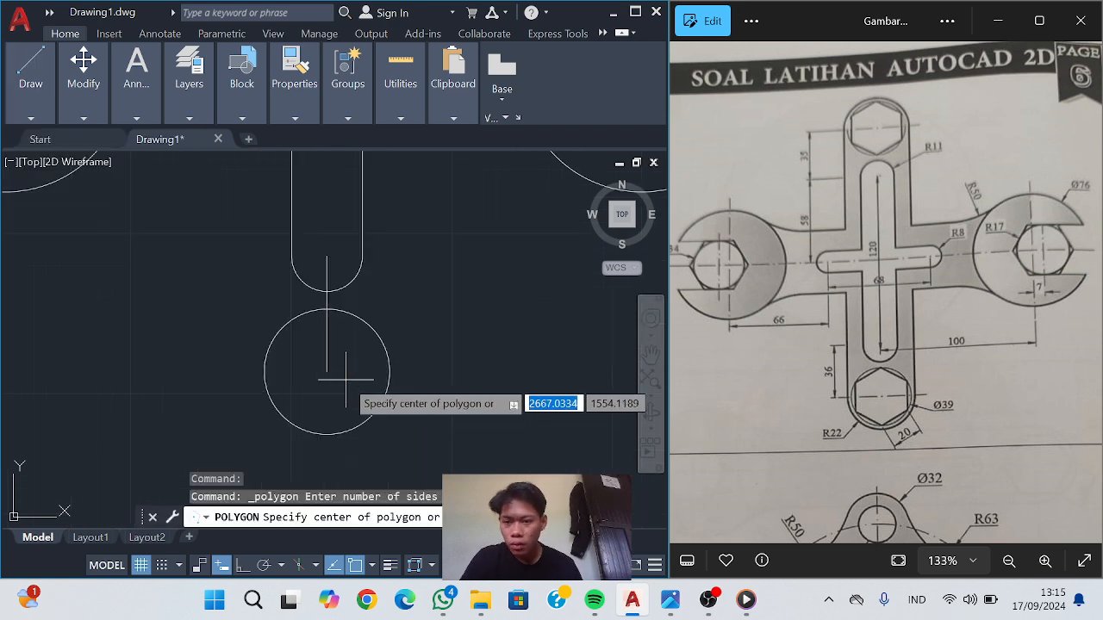
{"action": "left_click", "coordinate": [327, 369]}
{"action": "left_click", "coordinate": [400, 415]}
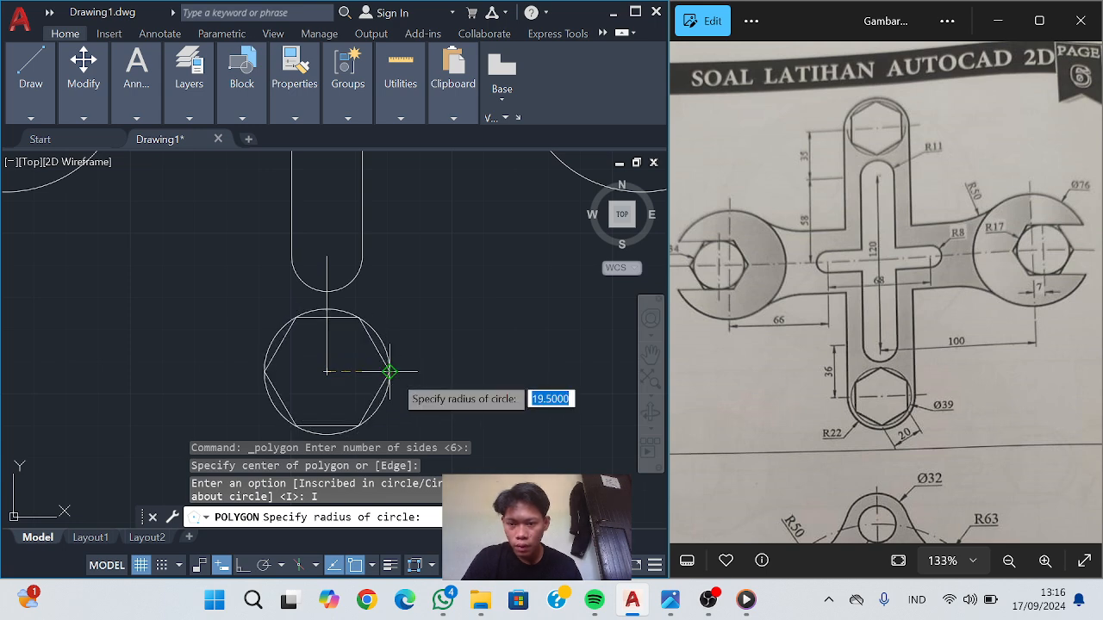
{"action": "type", "text": "20"}
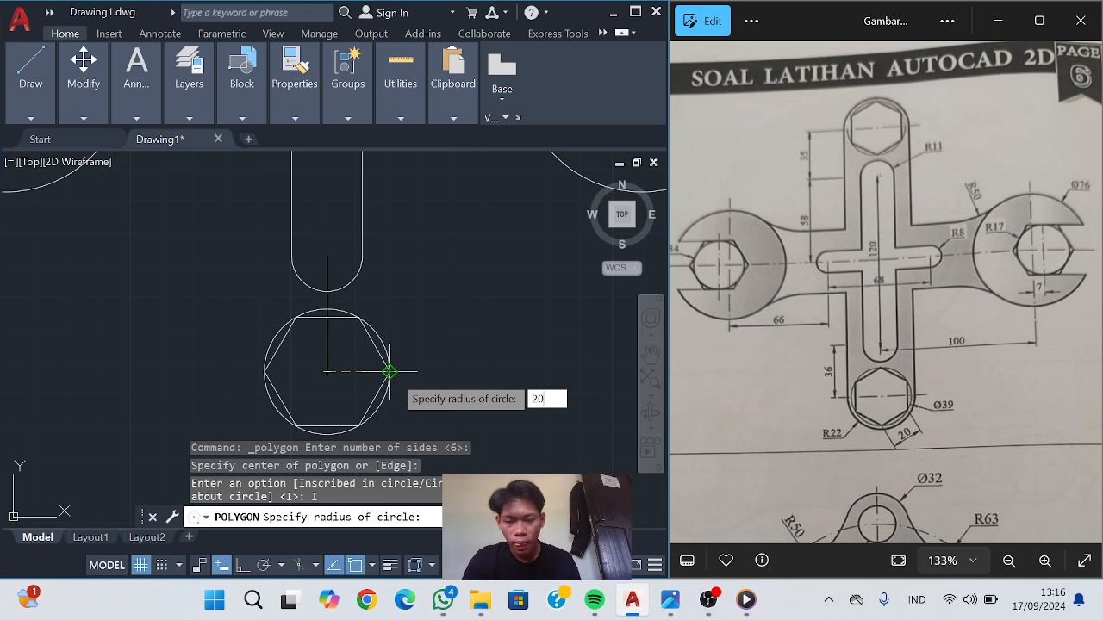
{"action": "key", "text": "Return"}
{"action": "key", "text": "Escape"}
{"action": "scroll", "coordinate": [390, 365], "scroll_direction": "up", "scroll_amount": 2}
{"action": "scroll", "coordinate": [390, 365], "scroll_direction": "down", "scroll_amount": 4}
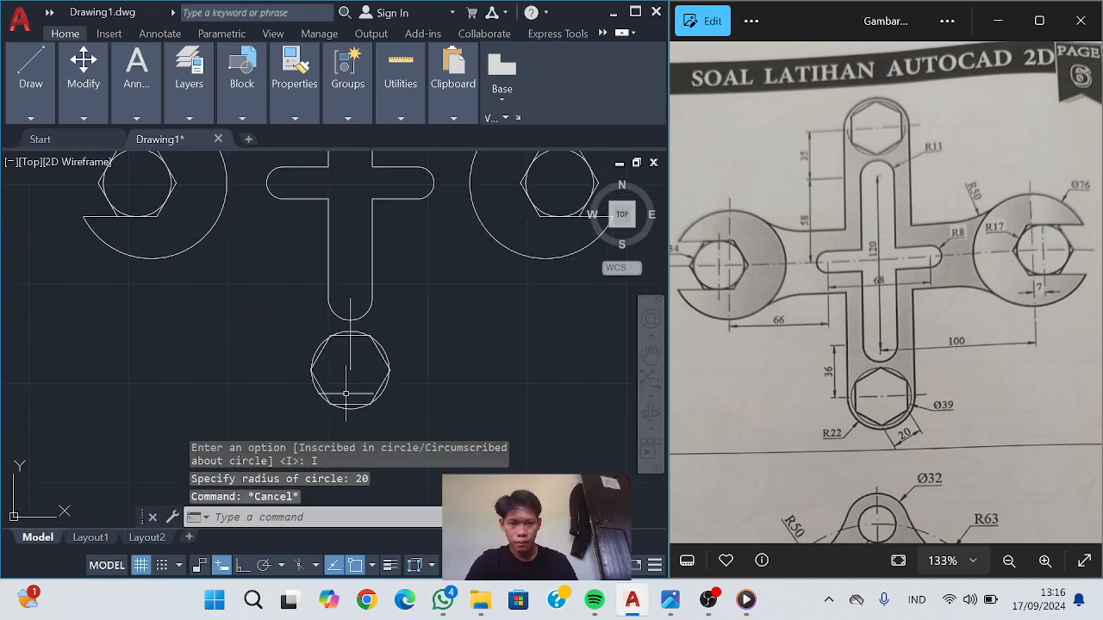
Turn on Ortho mode while trying to draw a line between the two wrench heads, and erase the slanted line
{"action": "middle_click_drag", "start_coordinate": [345, 393], "coordinate": [302, 507]}
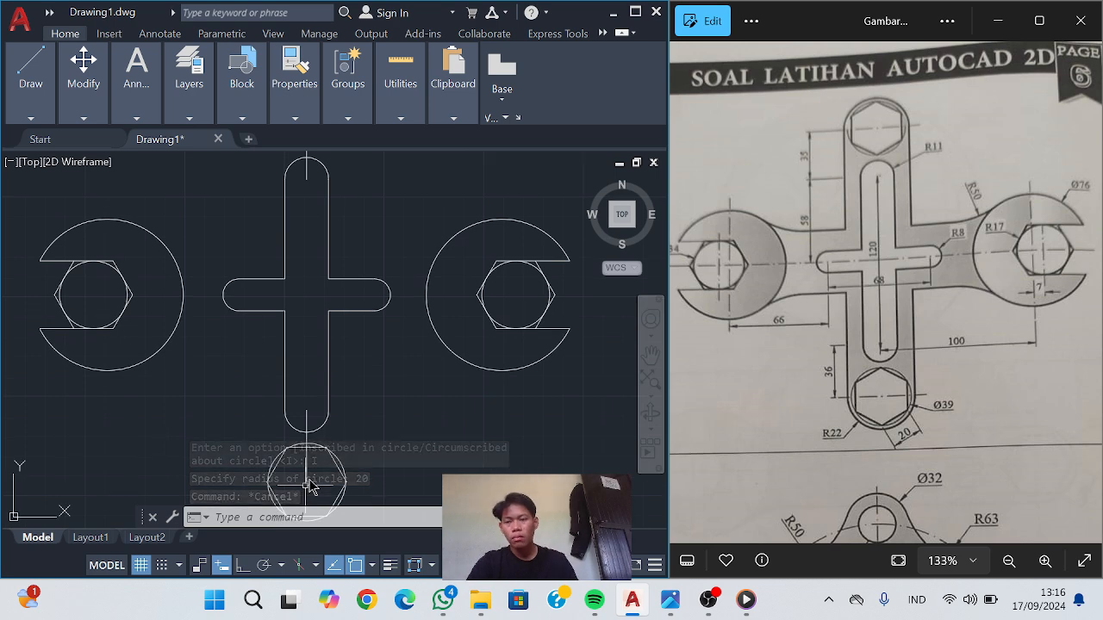
{"action": "left_click", "coordinate": [31, 118]}
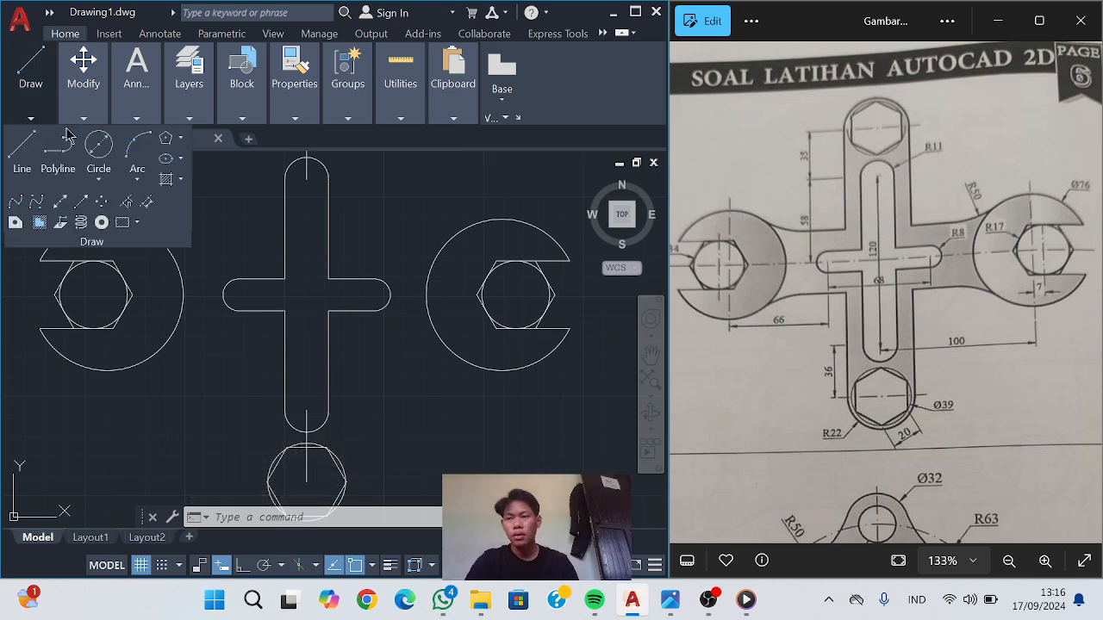
{"action": "left_click", "coordinate": [35, 151]}
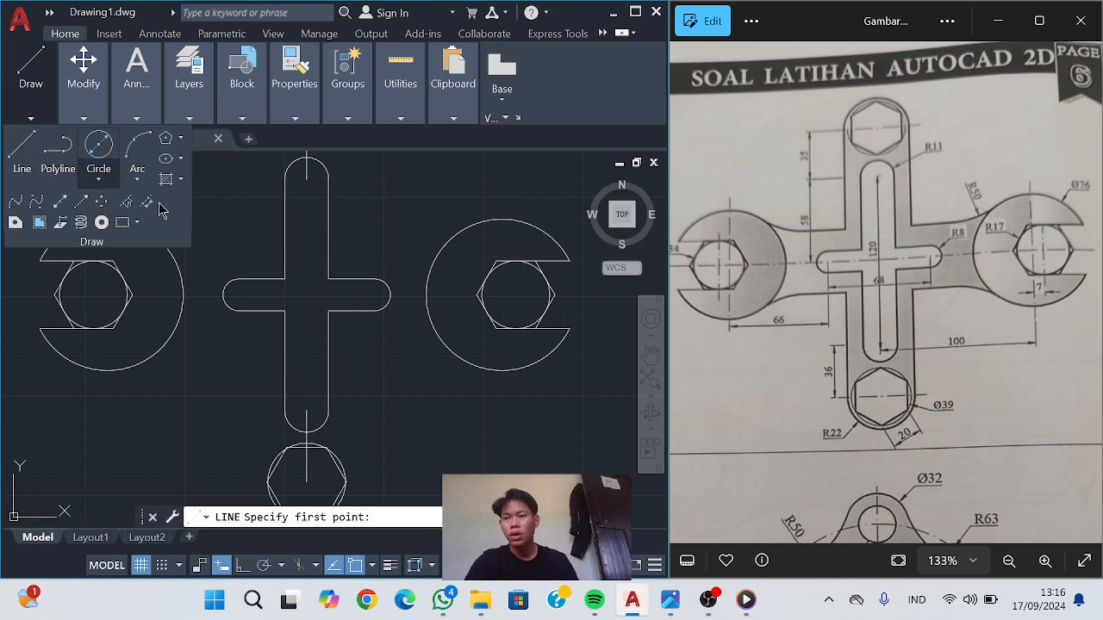
{"action": "left_click", "coordinate": [30, 152]}
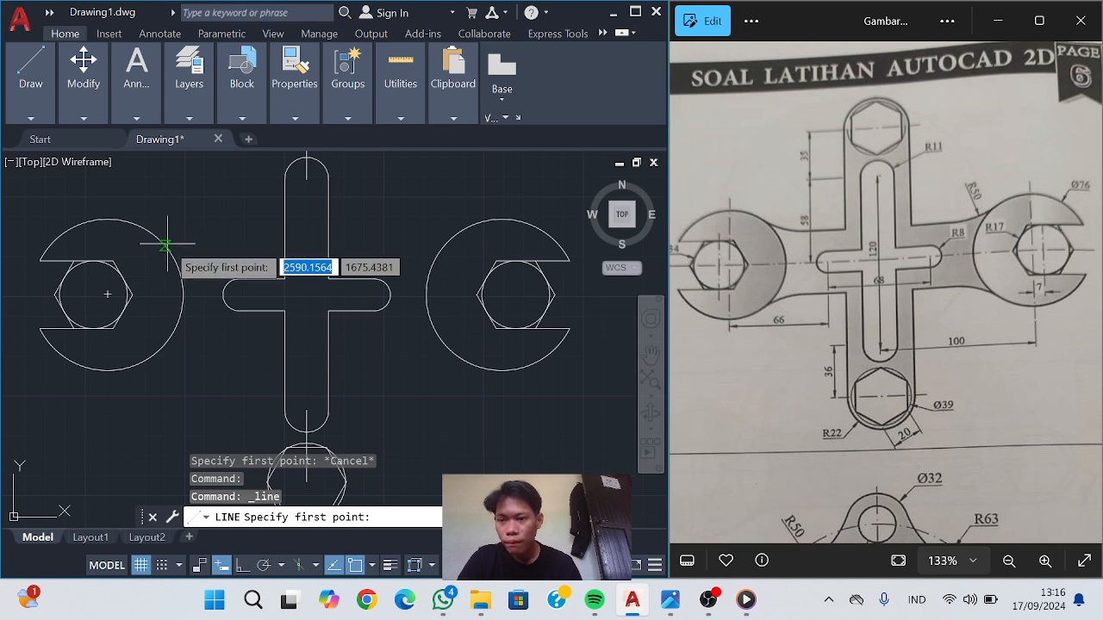
{"action": "left_click", "coordinate": [166, 244]}
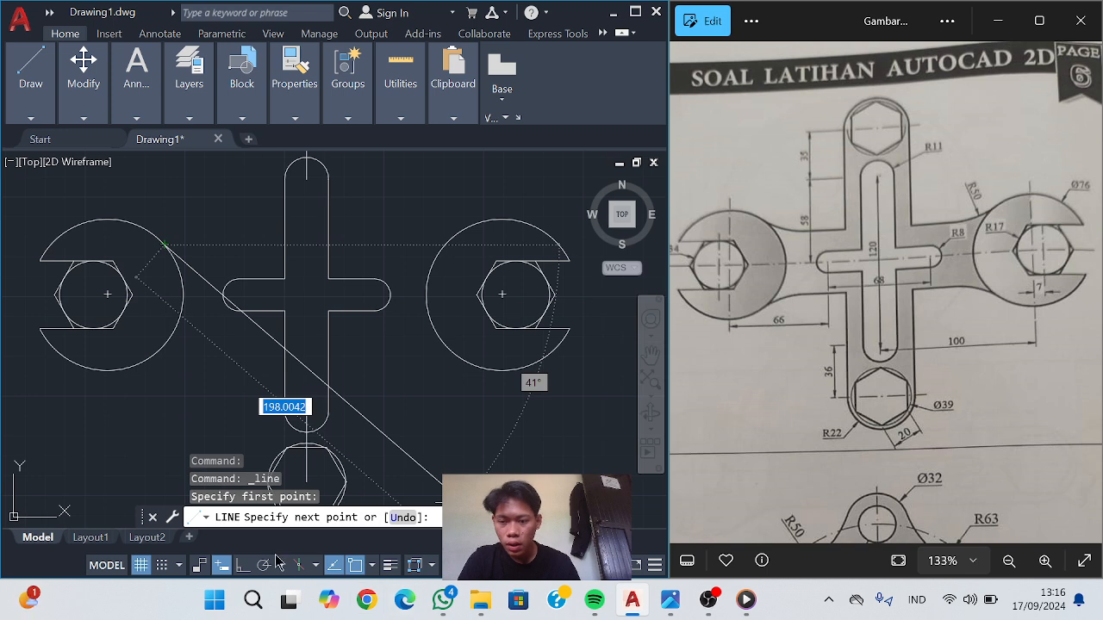
{"action": "left_click", "coordinate": [244, 566]}
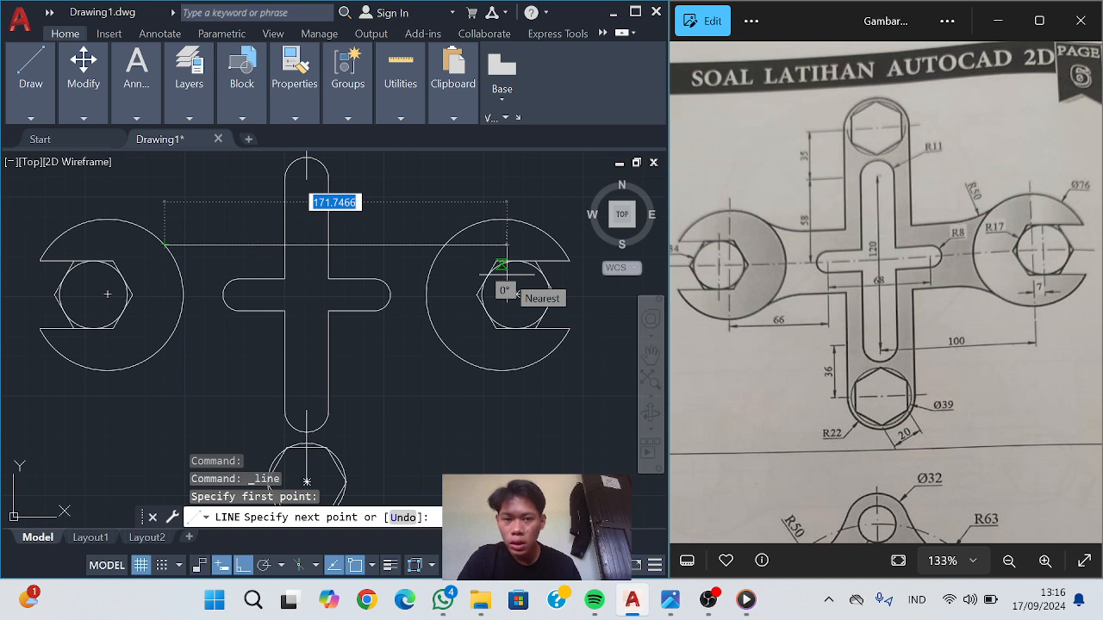
{"action": "left_click", "coordinate": [504, 263]}
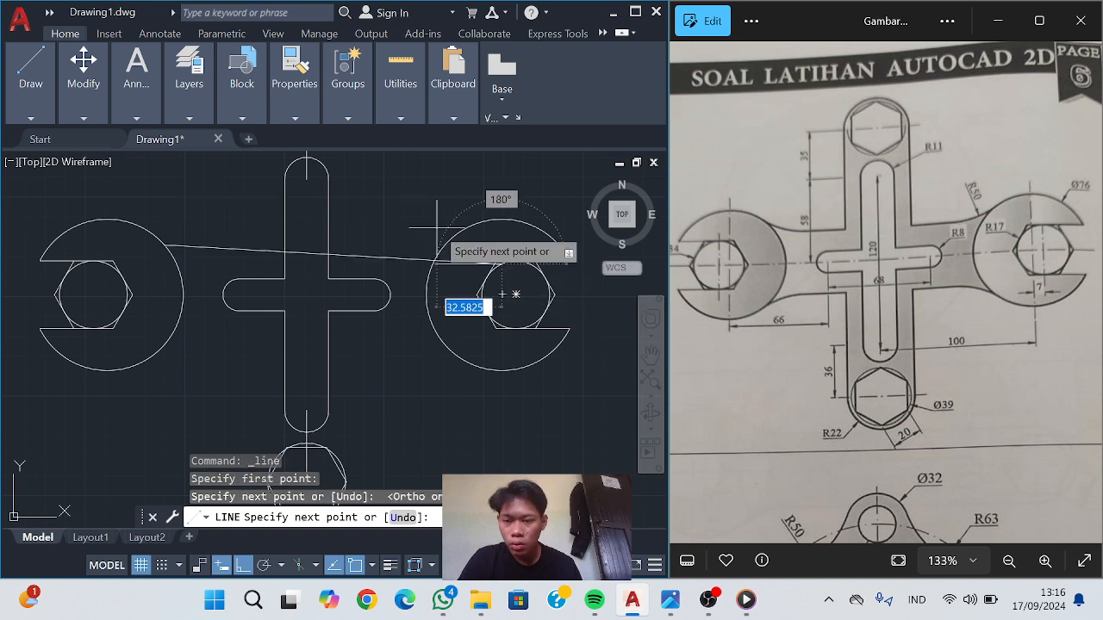
{"action": "key", "text": "Escape"}
{"action": "mouse_move", "coordinate": [84, 73]}
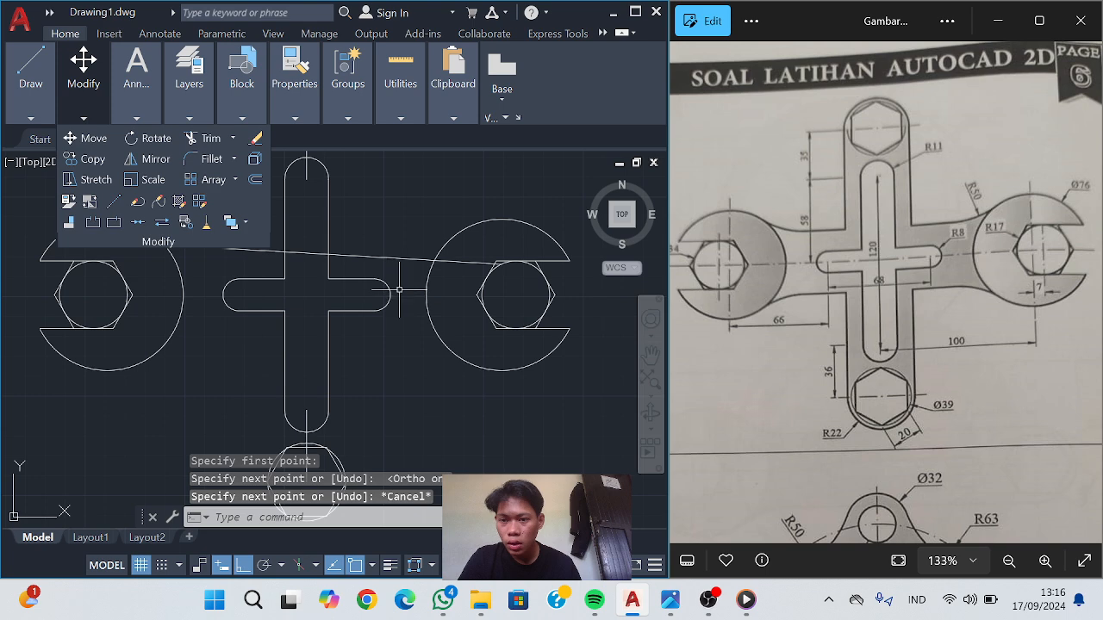
{"action": "left_click", "coordinate": [398, 259]}
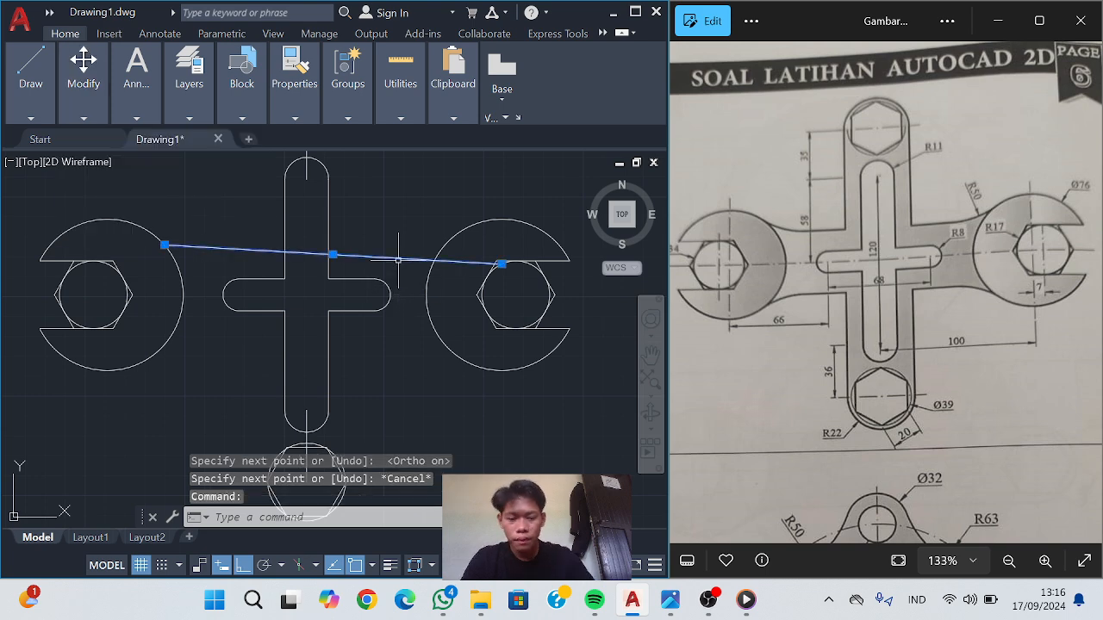
{"action": "key", "text": "Delete"}
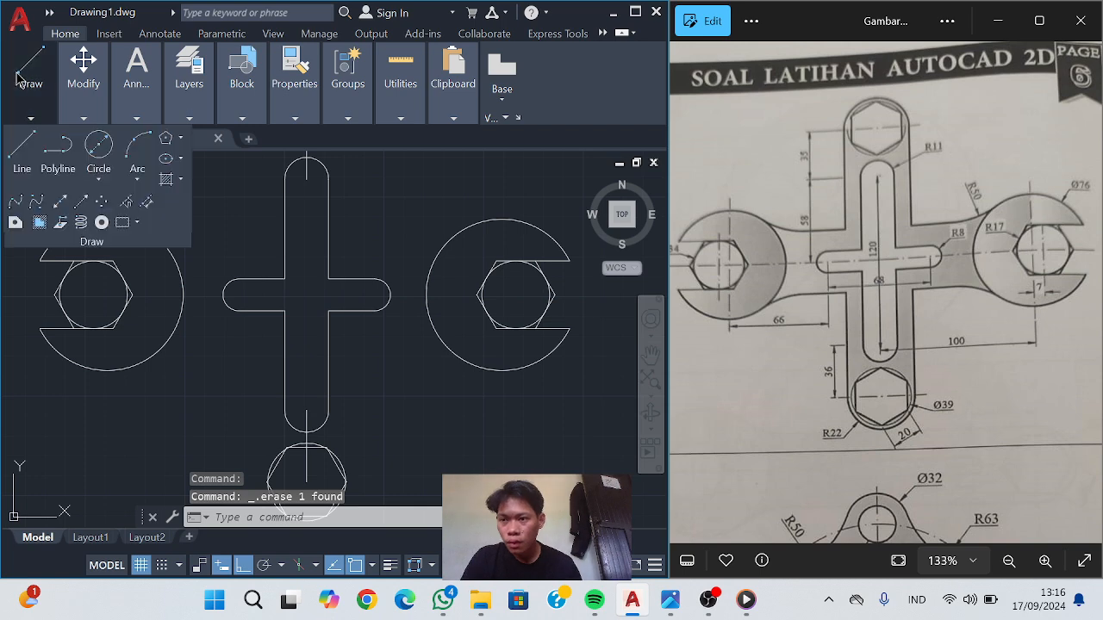
Draw a horizontal line above the slot's crossbar, from the left wrench head's outer arc to inside the right wrench head
{"action": "mouse_move", "coordinate": [84, 86]}
{"action": "mouse_move", "coordinate": [31, 77]}
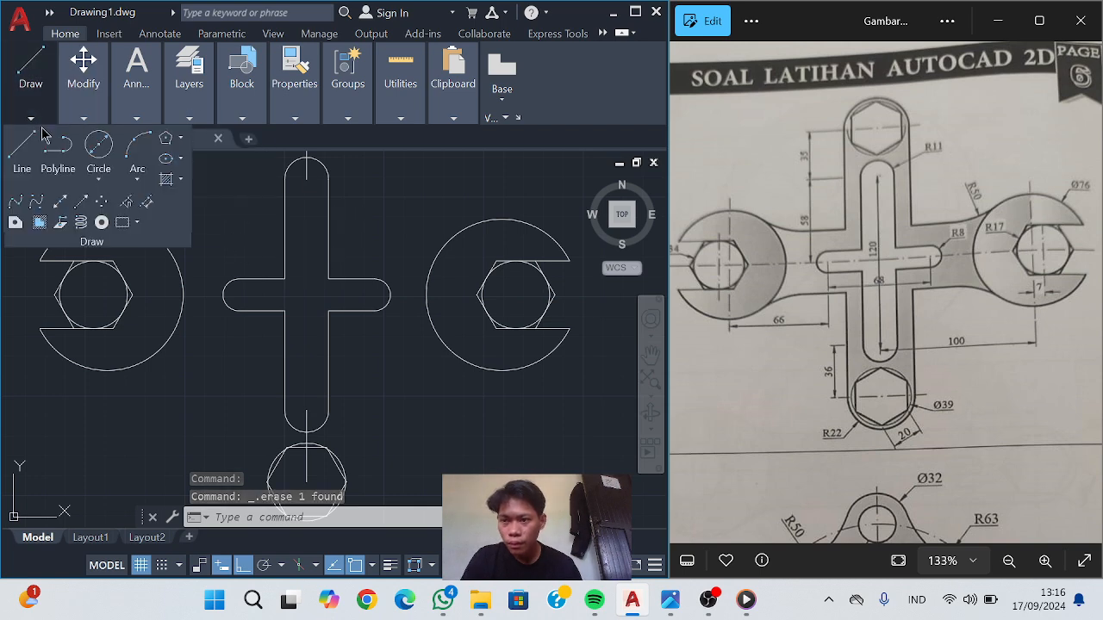
{"action": "left_click", "coordinate": [22, 147]}
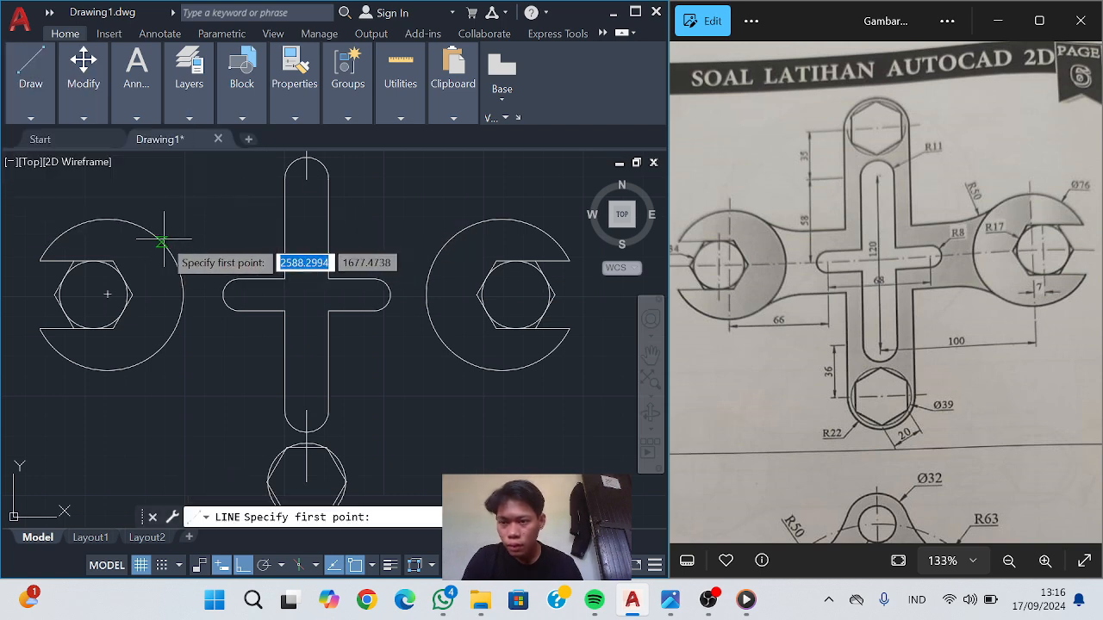
{"action": "left_click", "coordinate": [165, 242]}
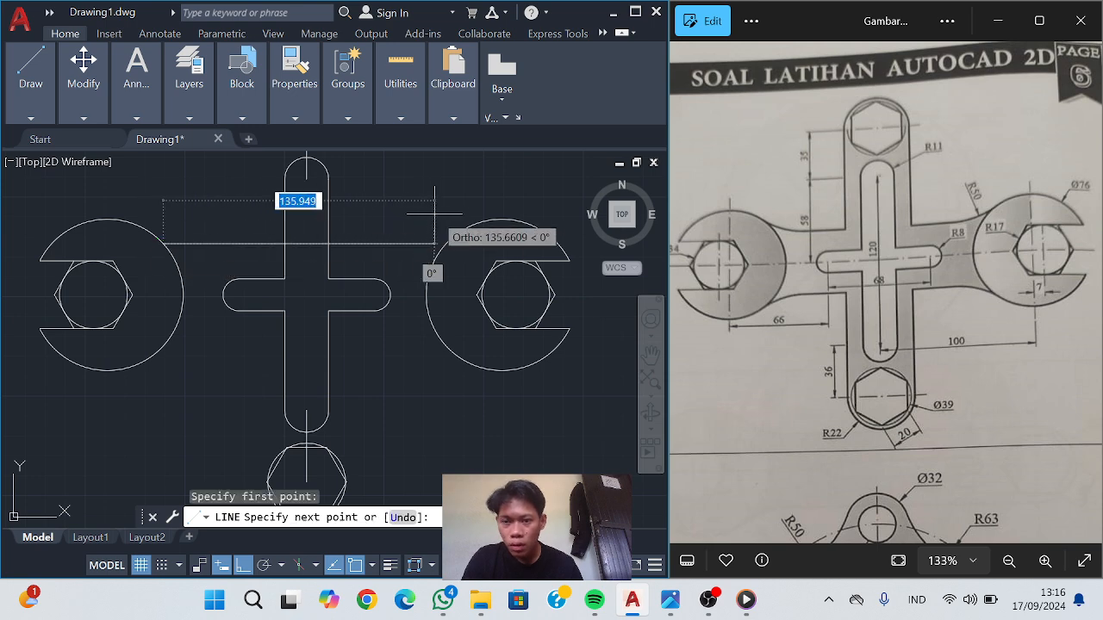
{"action": "left_click", "coordinate": [473, 244]}
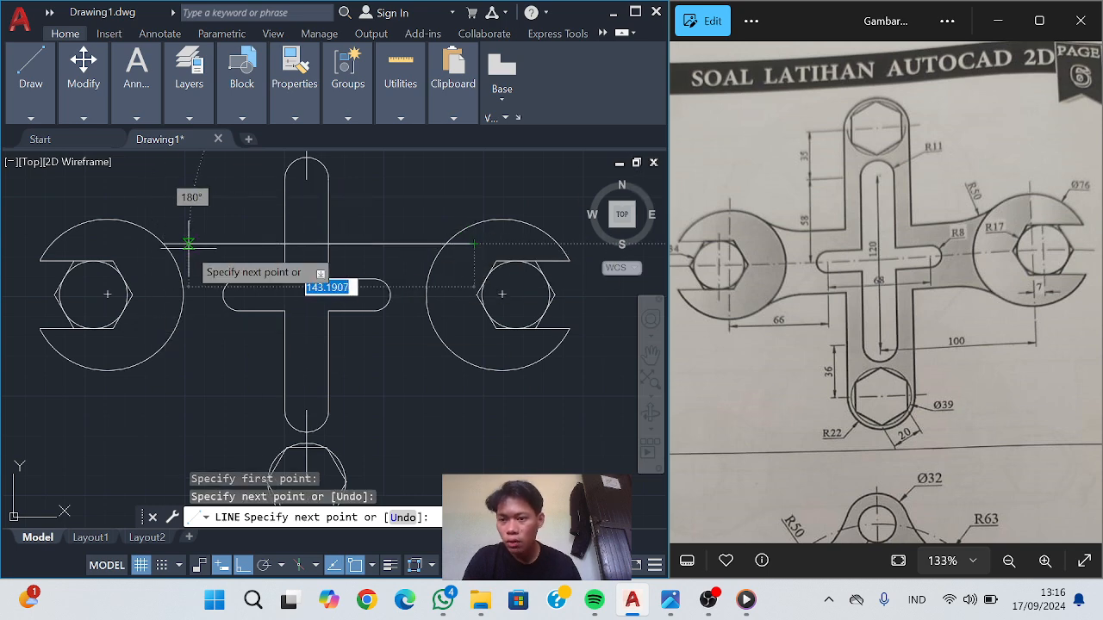
{"action": "key", "text": "Escape"}
Mirror the horizontal connecting line below the crossbar about the horizontal axis through the right hexagon's centre, keeping the original
{"action": "scroll", "coordinate": [291, 295], "scroll_direction": "up", "scroll_amount": 4}
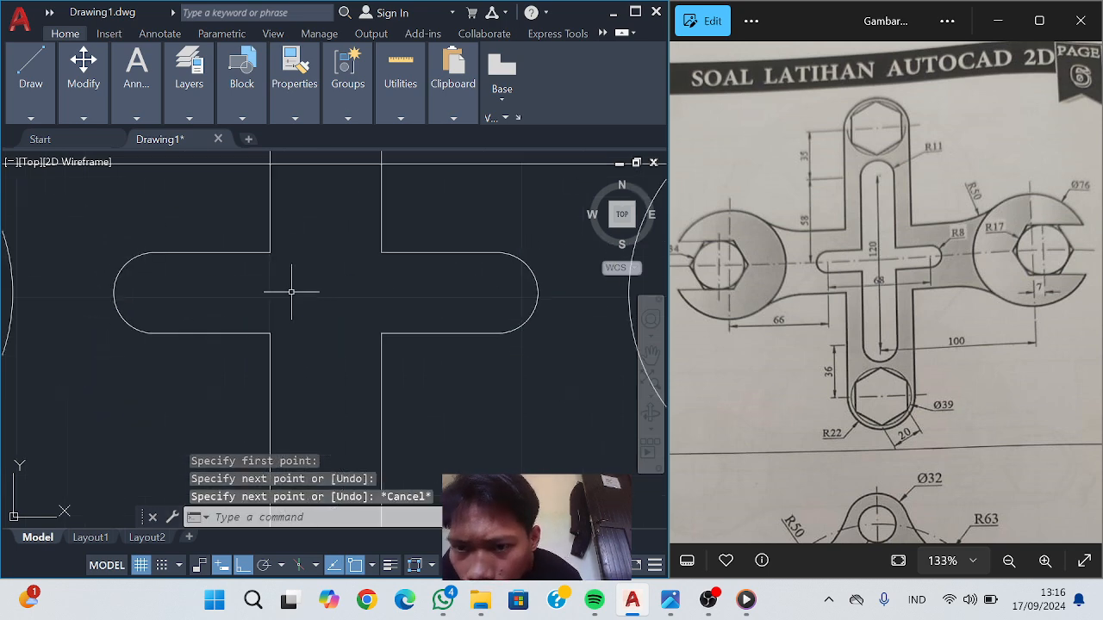
{"action": "scroll", "coordinate": [291, 291], "scroll_direction": "down", "scroll_amount": 2}
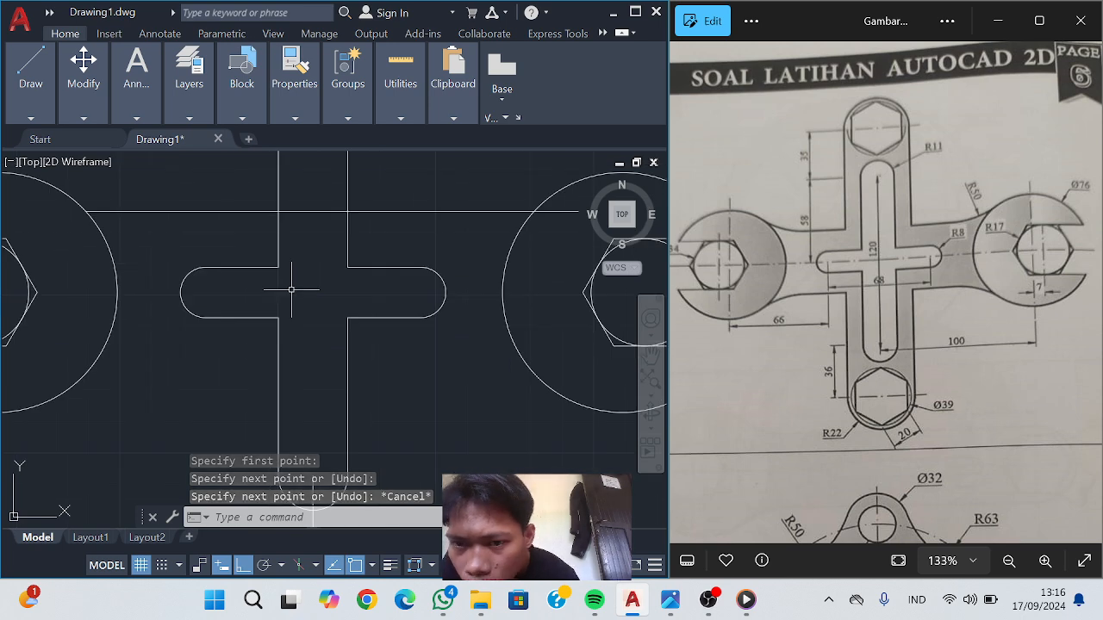
{"action": "scroll", "coordinate": [292, 290], "scroll_direction": "down", "scroll_amount": 3}
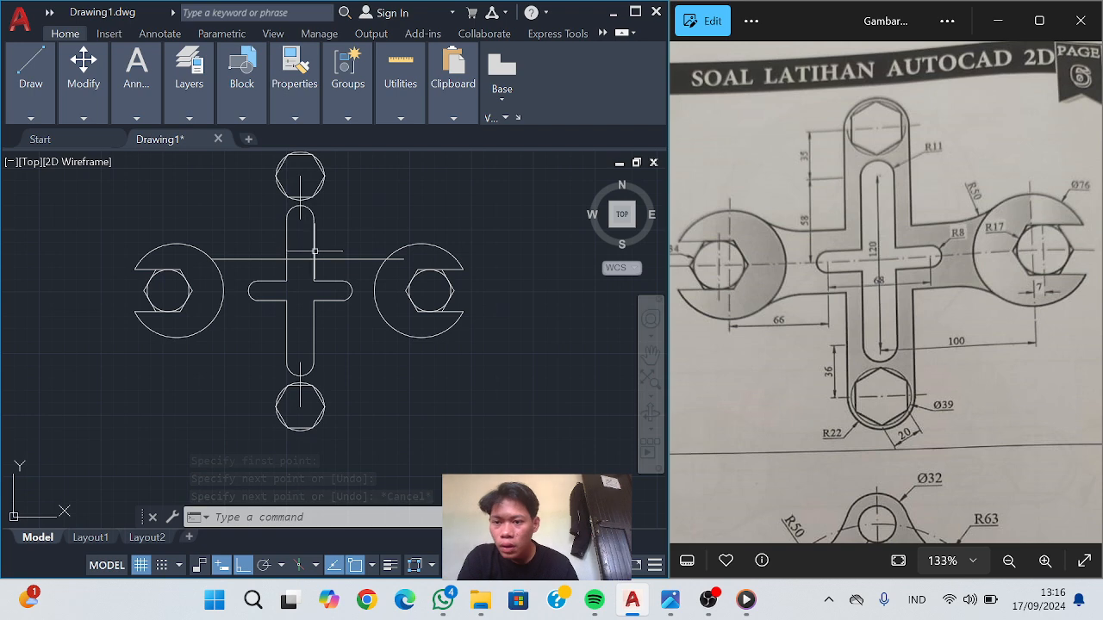
{"action": "left_click", "coordinate": [312, 258]}
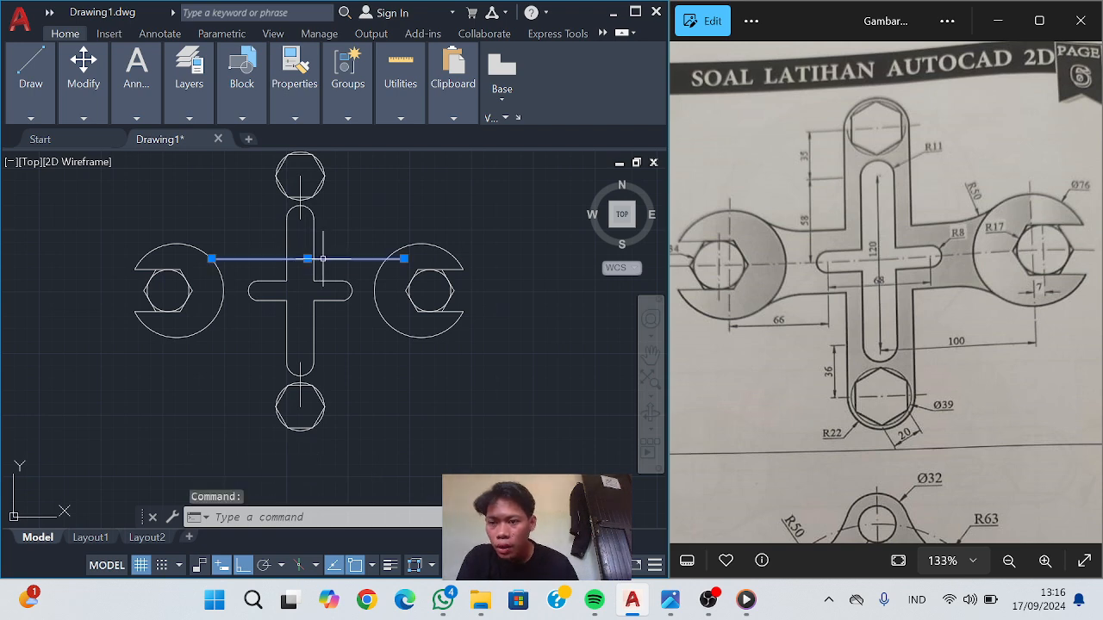
{"action": "left_click", "coordinate": [84, 117]}
{"action": "left_click", "coordinate": [153, 159]}
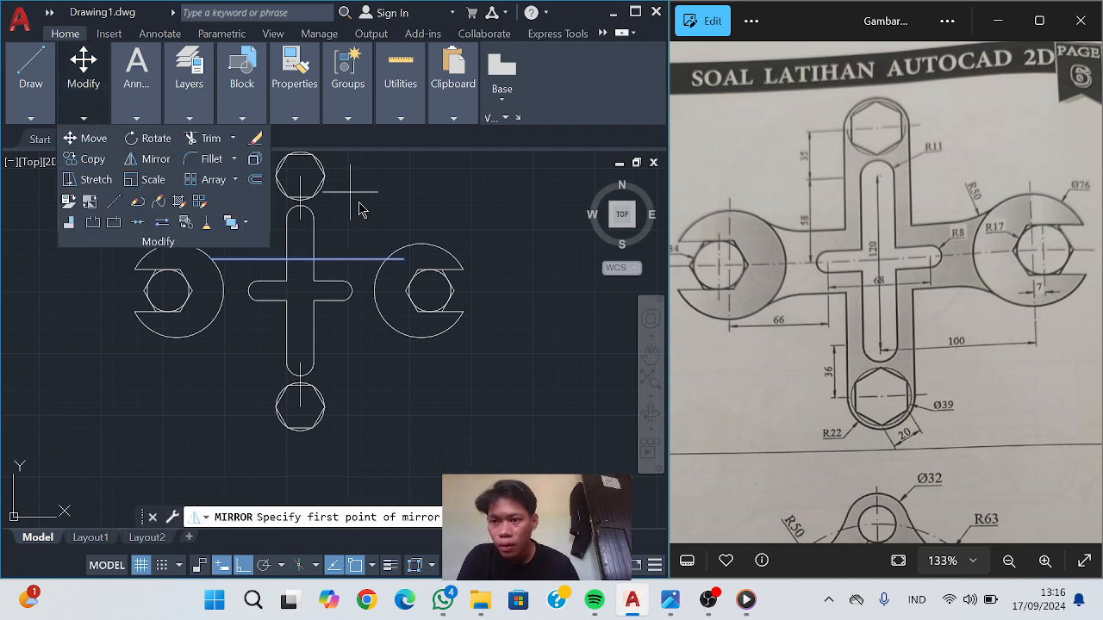
{"action": "left_click", "coordinate": [429, 290]}
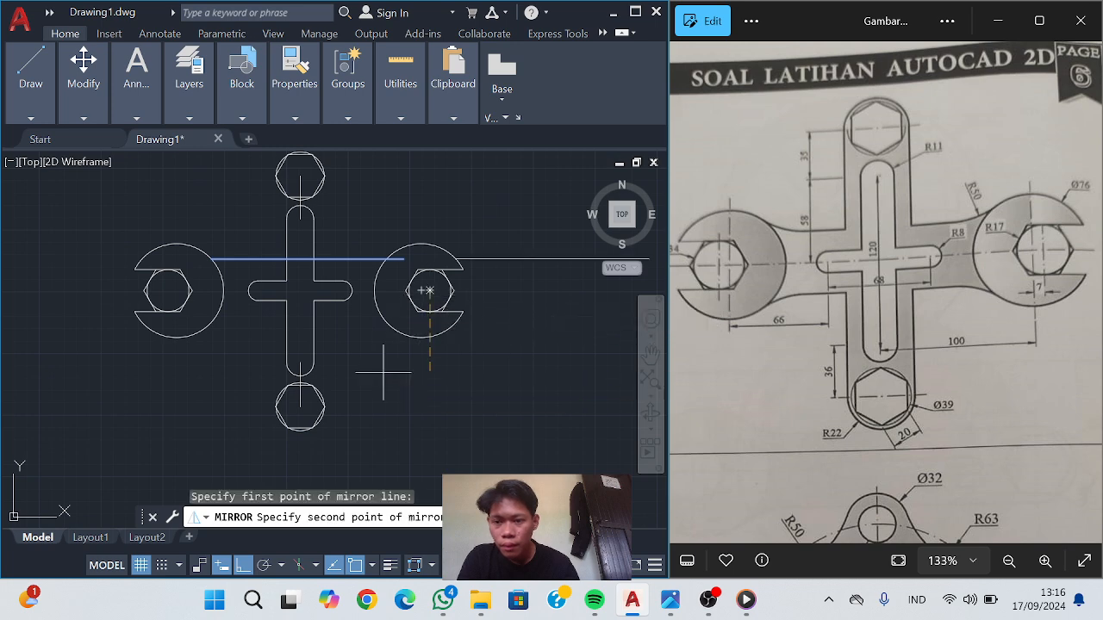
{"action": "left_click", "coordinate": [216, 348]}
{"action": "left_click", "coordinate": [251, 413]}
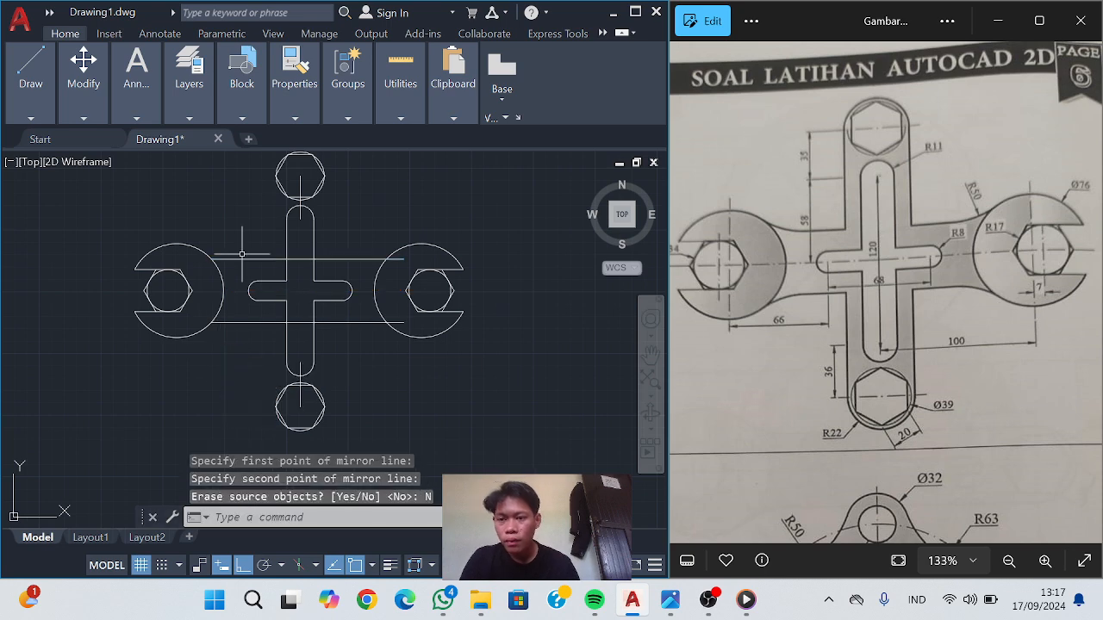
Draw a radius 50 circle tangent to the upper connecting line and the left wrench head's outer arc
{"action": "mouse_move", "coordinate": [36, 120]}
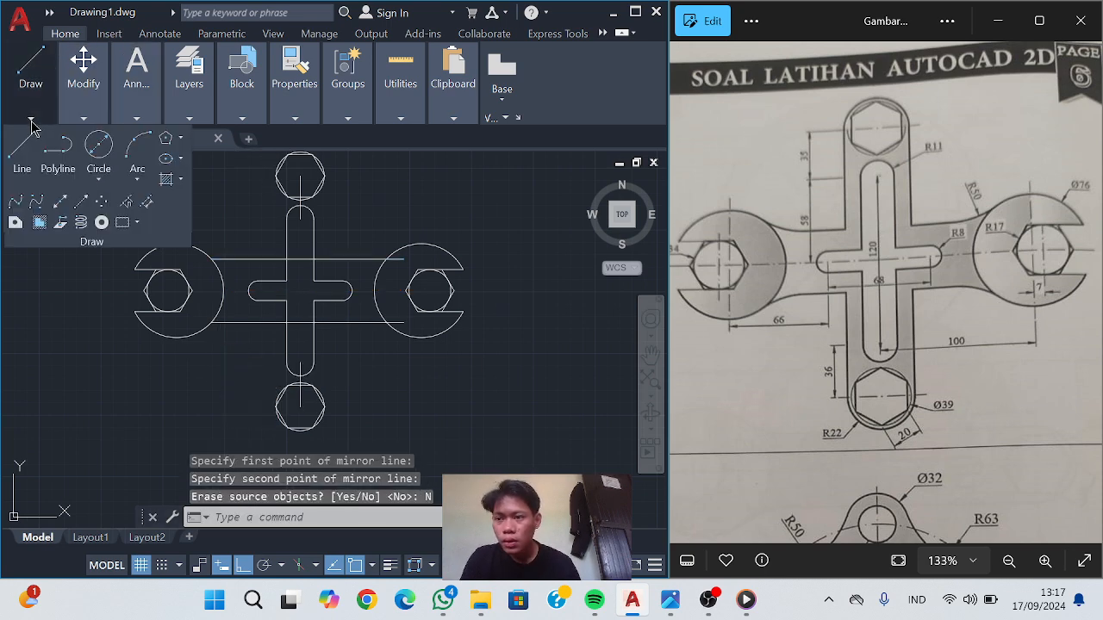
{"action": "left_click", "coordinate": [98, 177]}
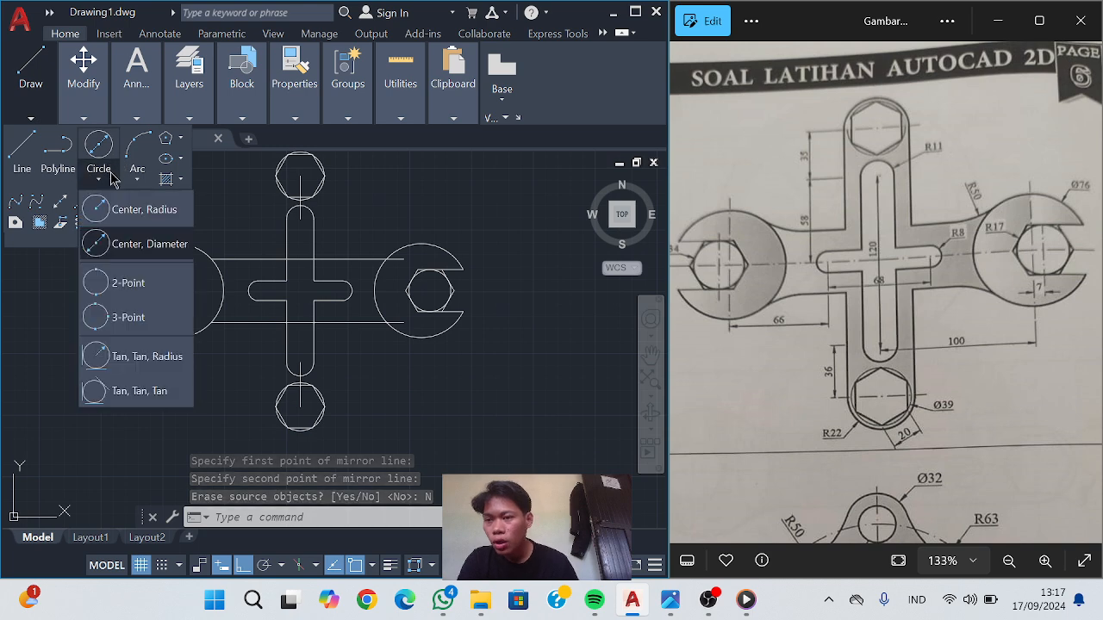
{"action": "left_click", "coordinate": [156, 366]}
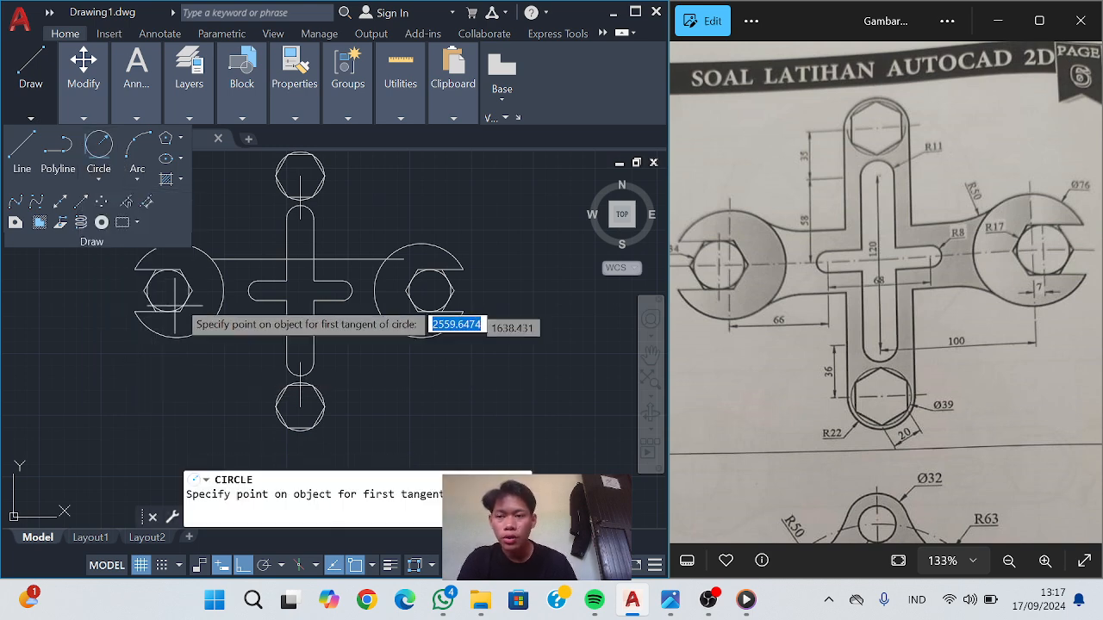
{"action": "scroll", "coordinate": [215, 259], "scroll_direction": "up", "scroll_amount": 4}
{"action": "left_click", "coordinate": [226, 259]}
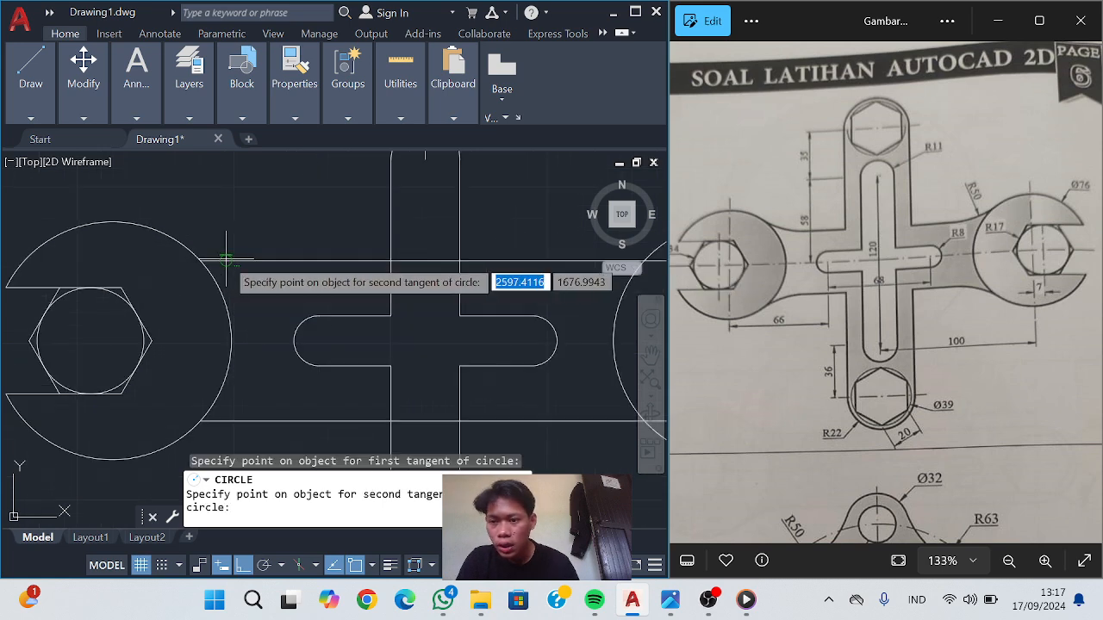
{"action": "left_click", "coordinate": [168, 226]}
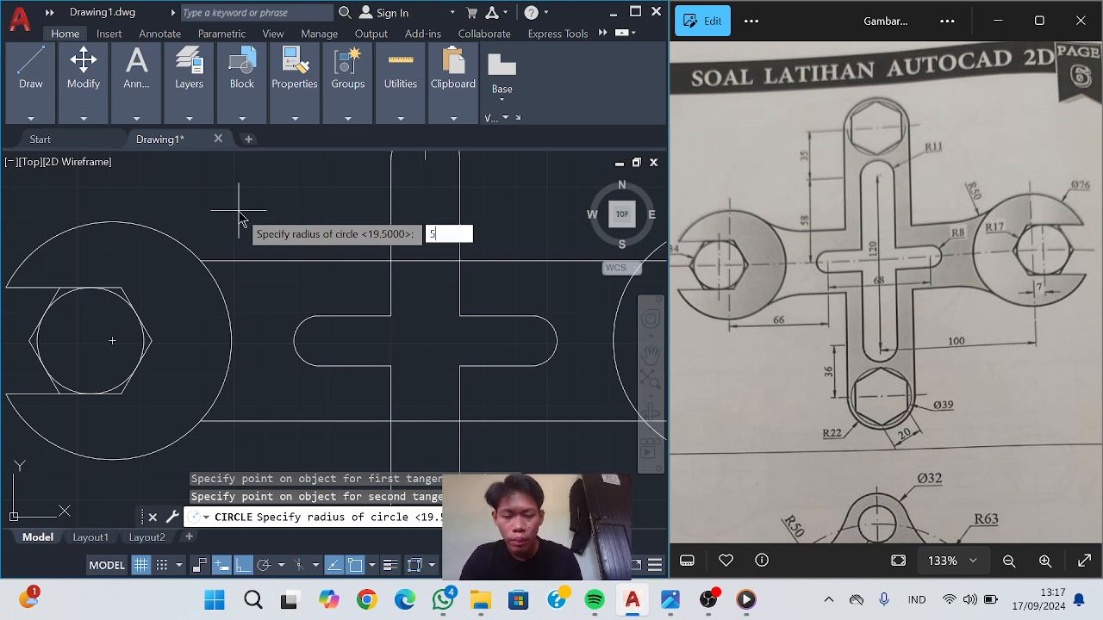
{"action": "type", "text": "50"}
{"action": "key", "text": "Return"}
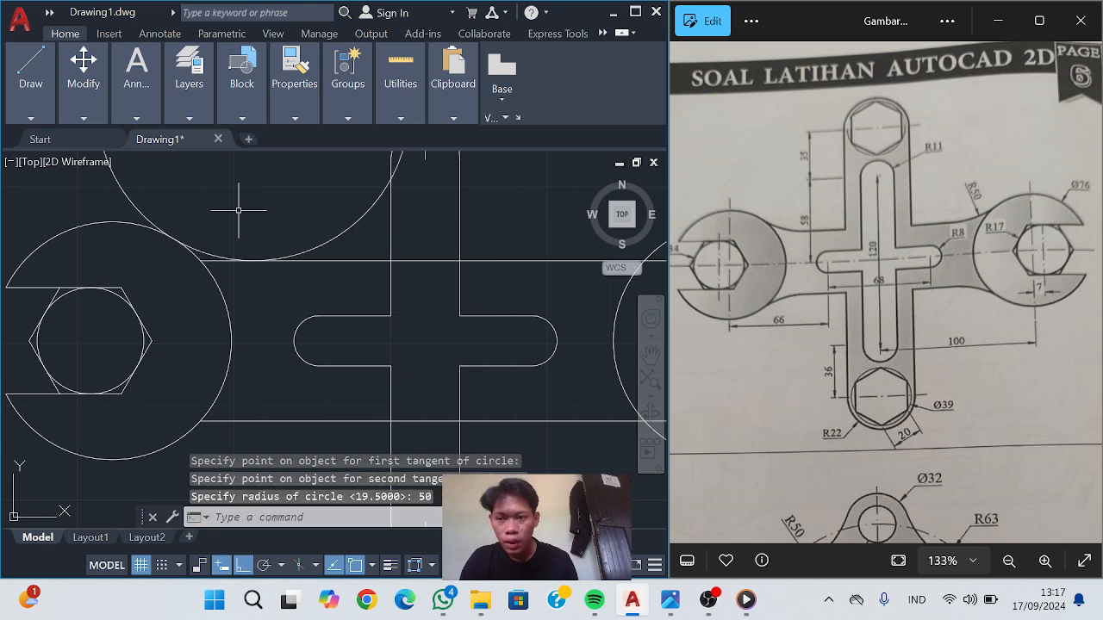
{"action": "key", "text": "Escape"}
{"action": "scroll", "coordinate": [241, 271], "scroll_direction": "down", "scroll_amount": 2}
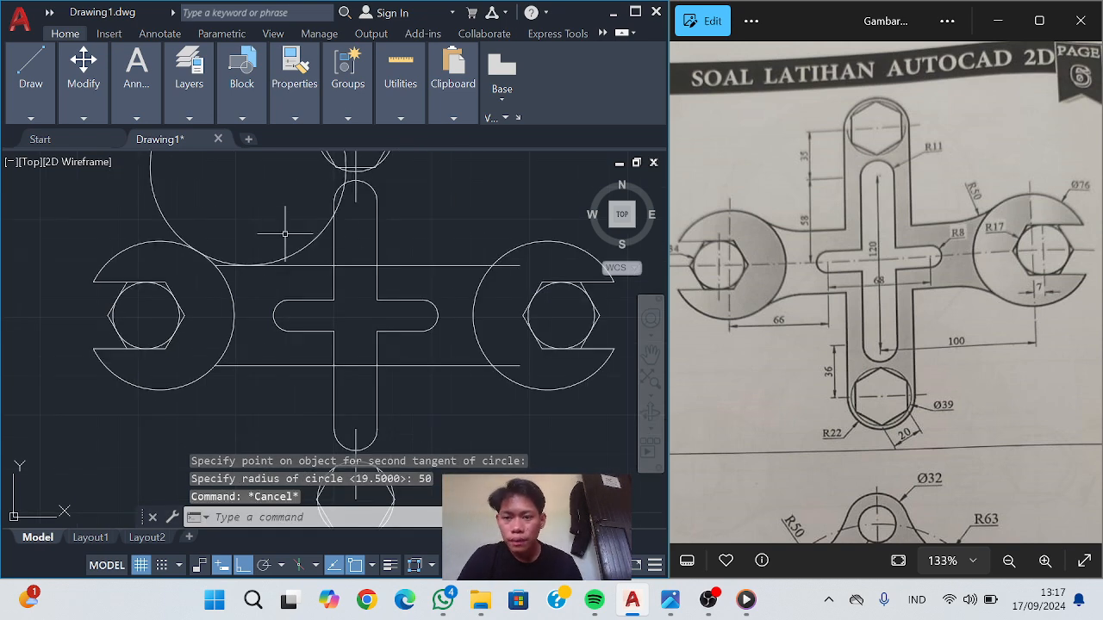
Draw a radius 50 circle tangent to the upper connecting line and the right wrench head's outer arc
{"action": "middle_click_drag", "start_coordinate": [327, 279], "coordinate": [266, 328]}
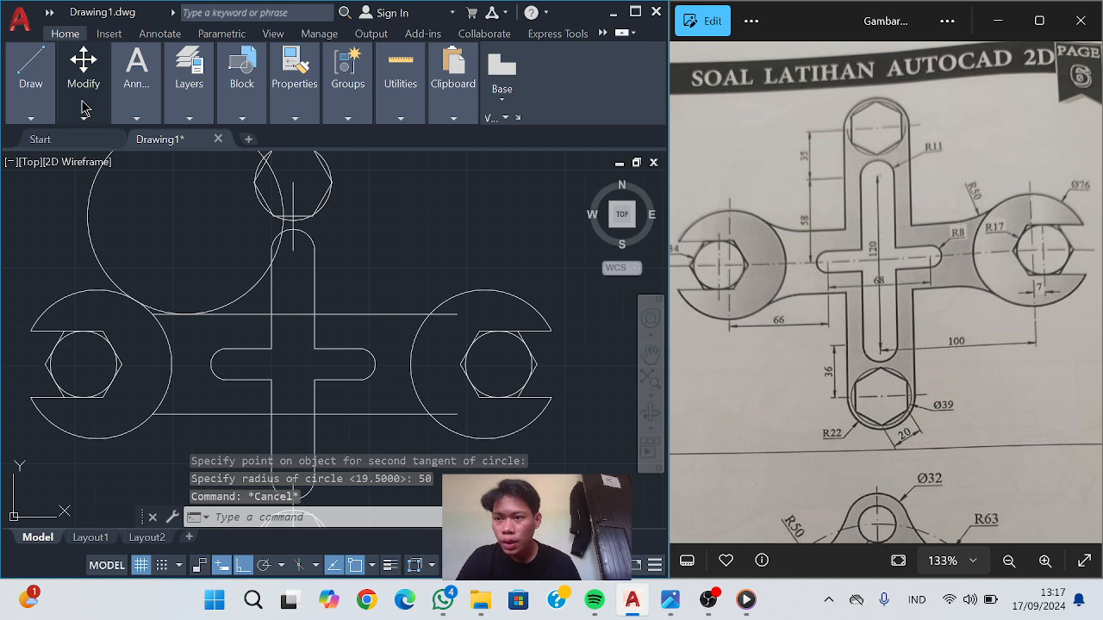
{"action": "left_click", "coordinate": [30, 118]}
{"action": "left_click", "coordinate": [98, 146]}
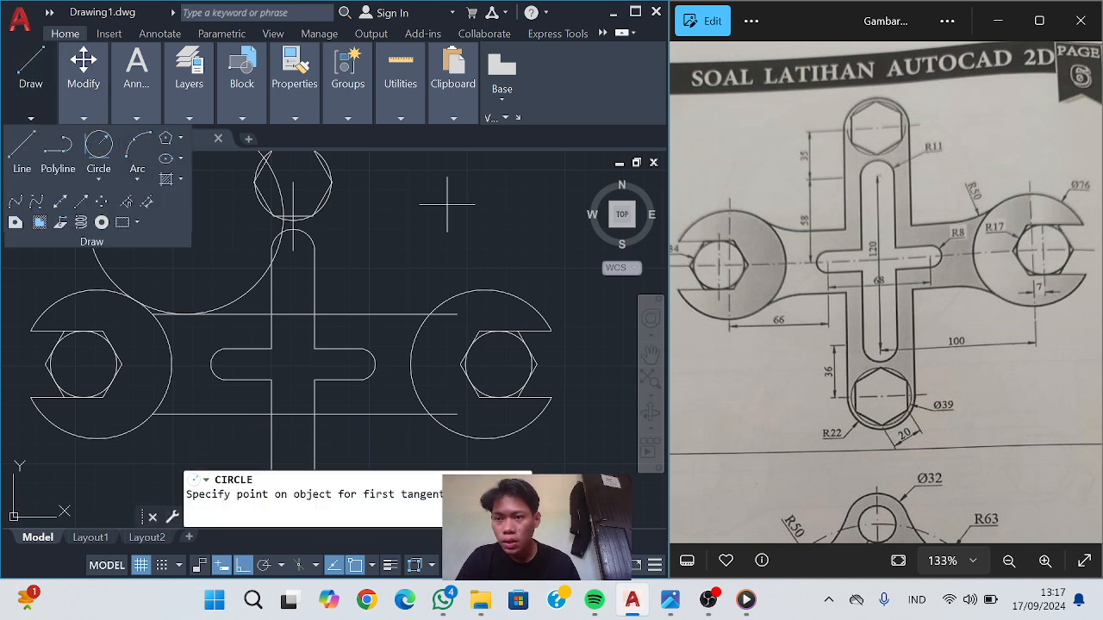
{"action": "left_click", "coordinate": [383, 314]}
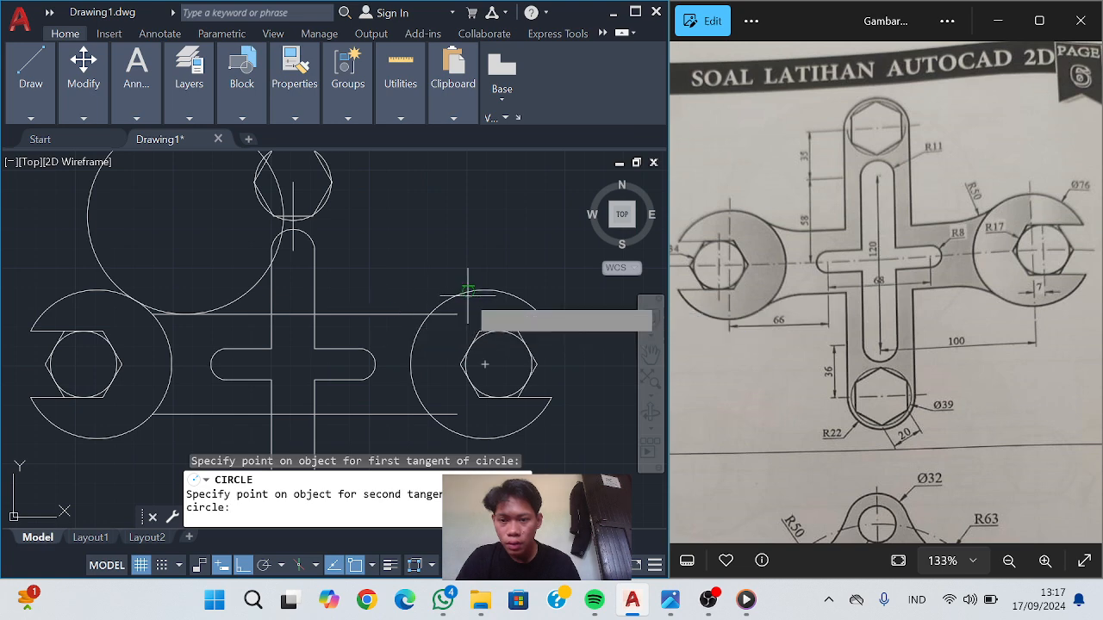
{"action": "left_click", "coordinate": [466, 294]}
{"action": "type", "text": "50"}
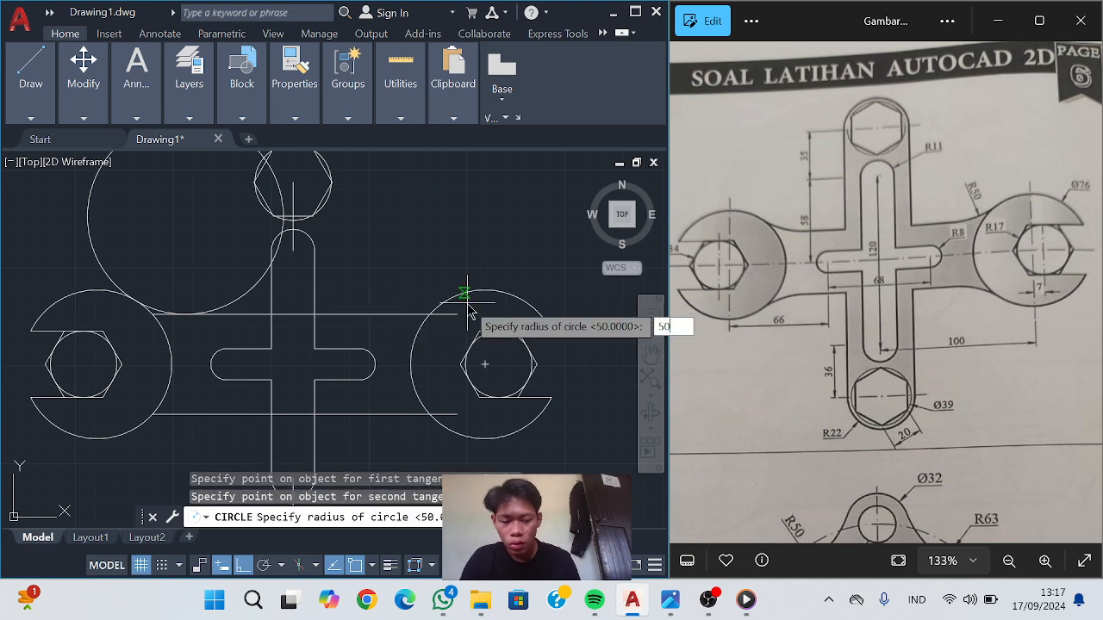
{"action": "key", "text": "Return"}
{"action": "key", "text": "Escape"}
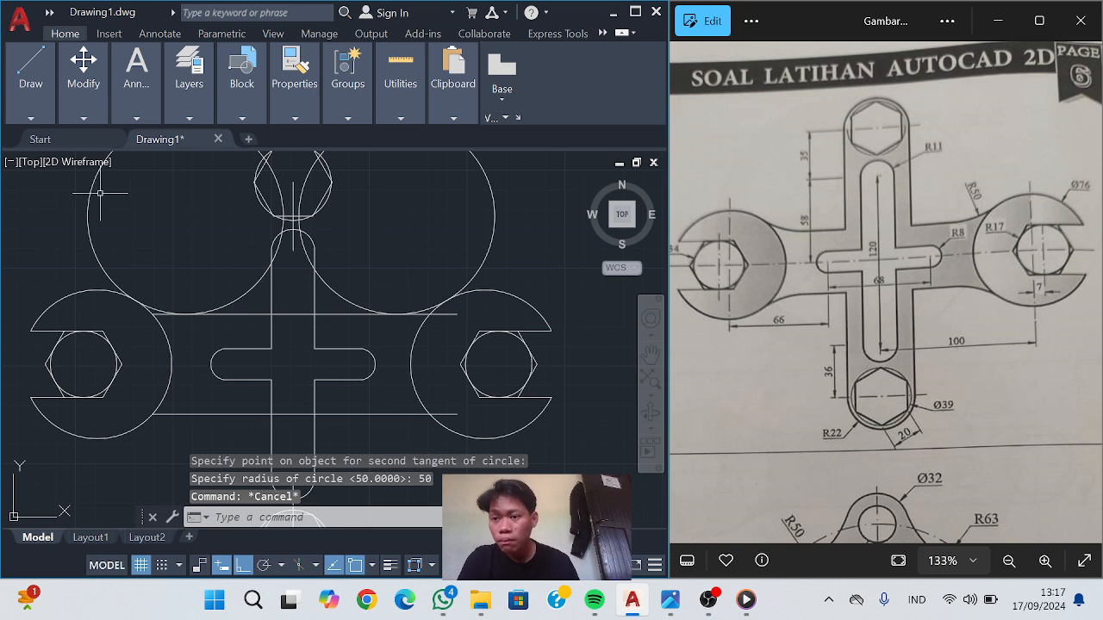
Try to trim the right radius 50 circle down to its transition arc between the upper connecting line and the right wrench head
{"action": "left_click", "coordinate": [30, 118]}
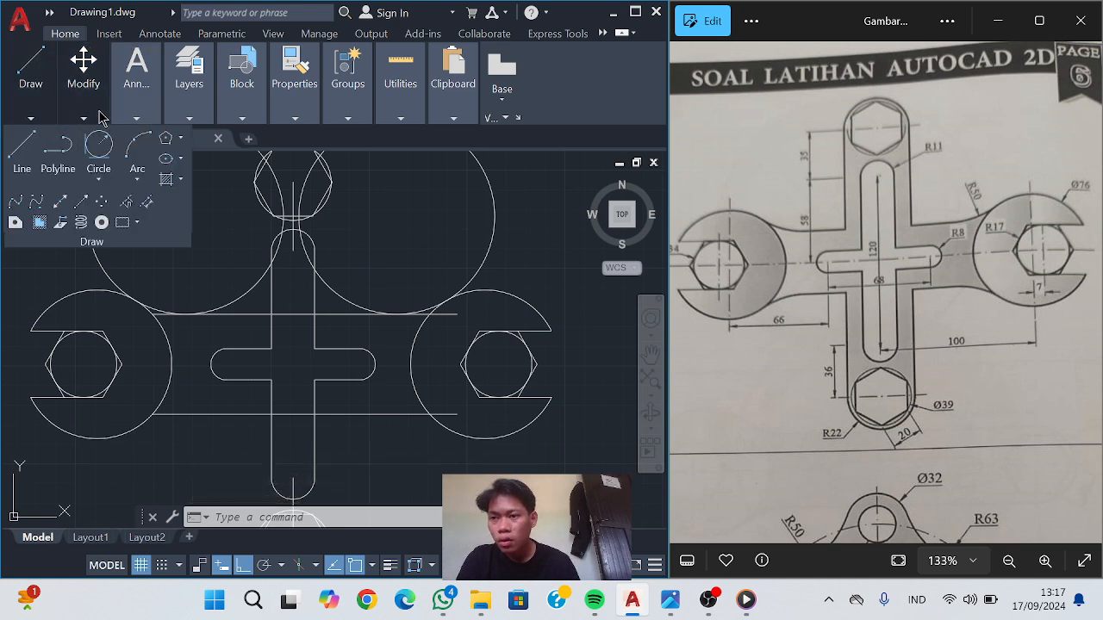
{"action": "left_click", "coordinate": [83, 118]}
{"action": "left_click", "coordinate": [191, 140]}
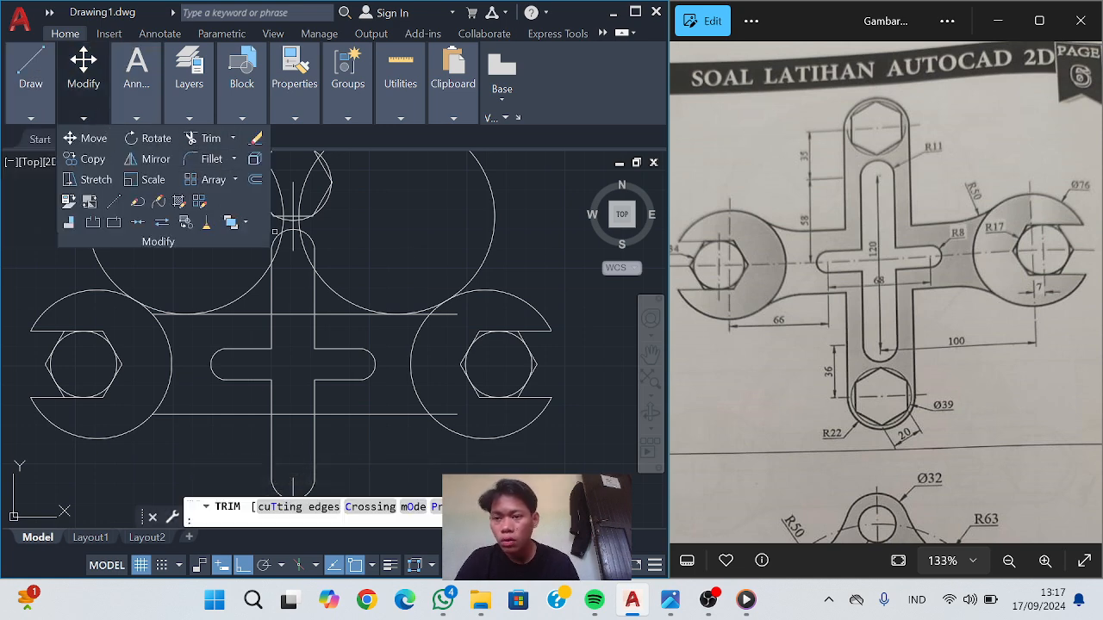
{"action": "left_click", "coordinate": [441, 213]}
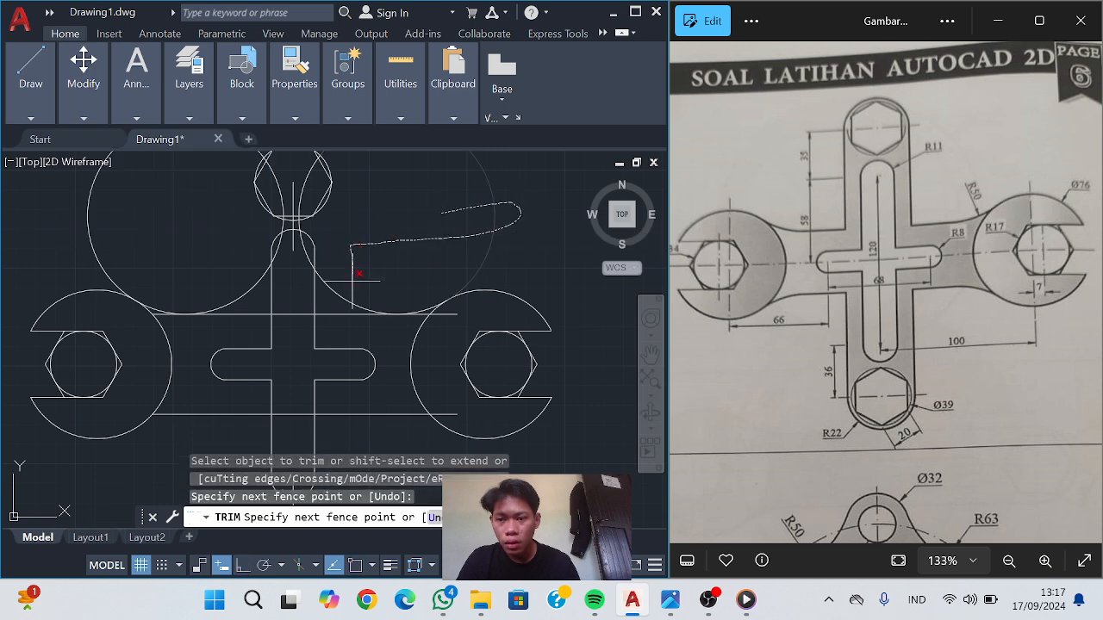
{"action": "left_click_drag", "start_coordinate": [340, 293], "coordinate": [336, 284]}
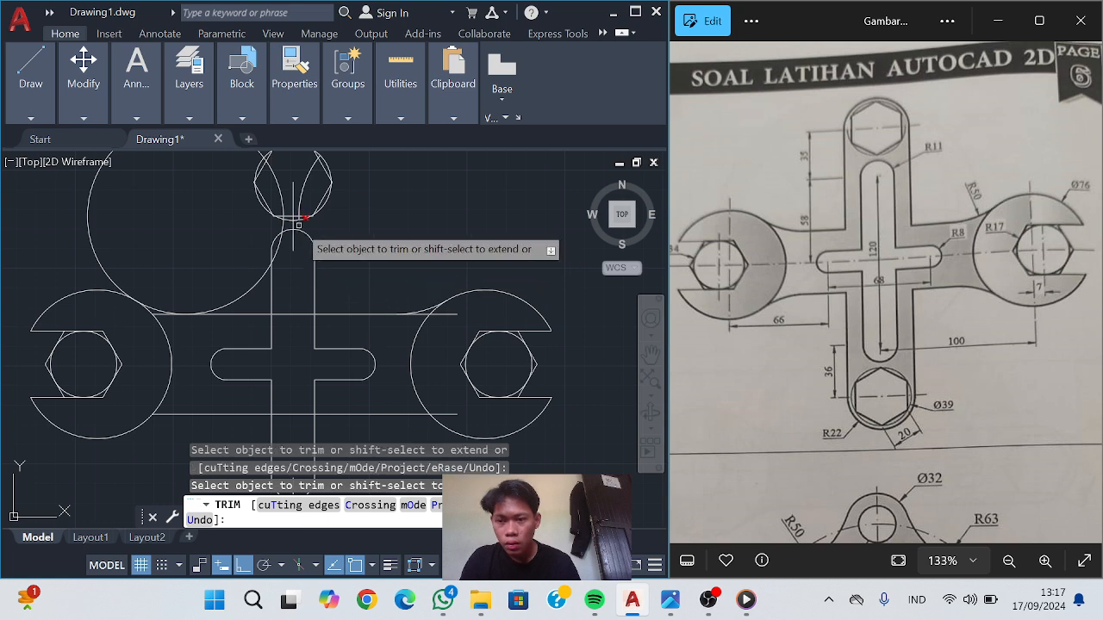
Try to trim the right circle's leftover pieces in and around the upper hexagon, ending the Trim command
{"action": "left_click", "coordinate": [299, 225]}
{"action": "middle_click_drag", "start_coordinate": [310, 216], "coordinate": [283, 271]}
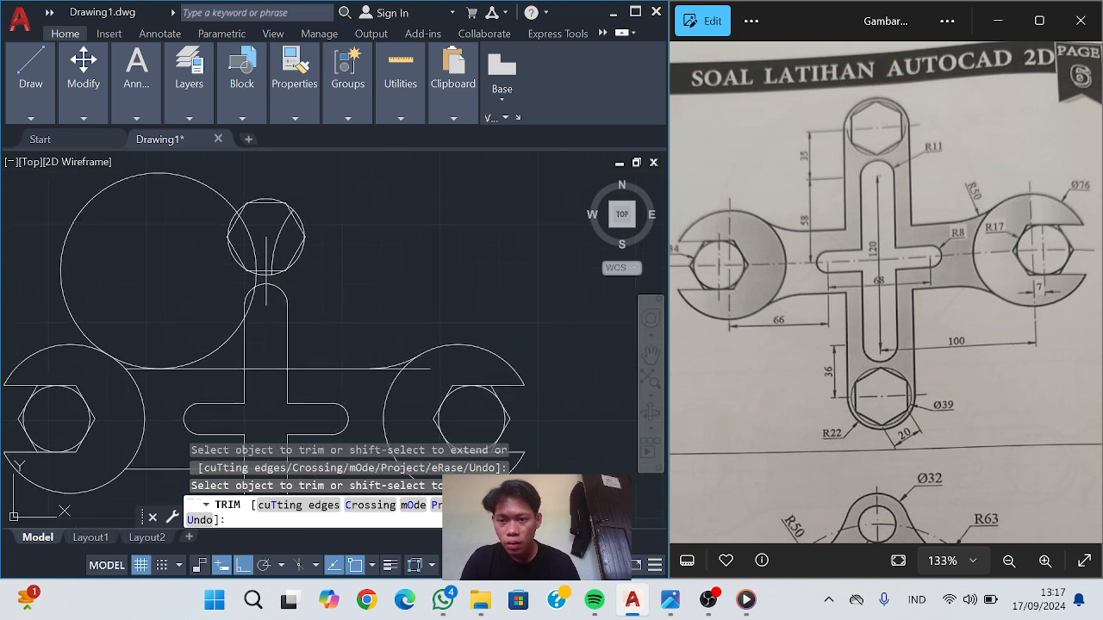
{"action": "left_click", "coordinate": [274, 247]}
{"action": "scroll", "coordinate": [280, 239], "scroll_direction": "up", "scroll_amount": 2}
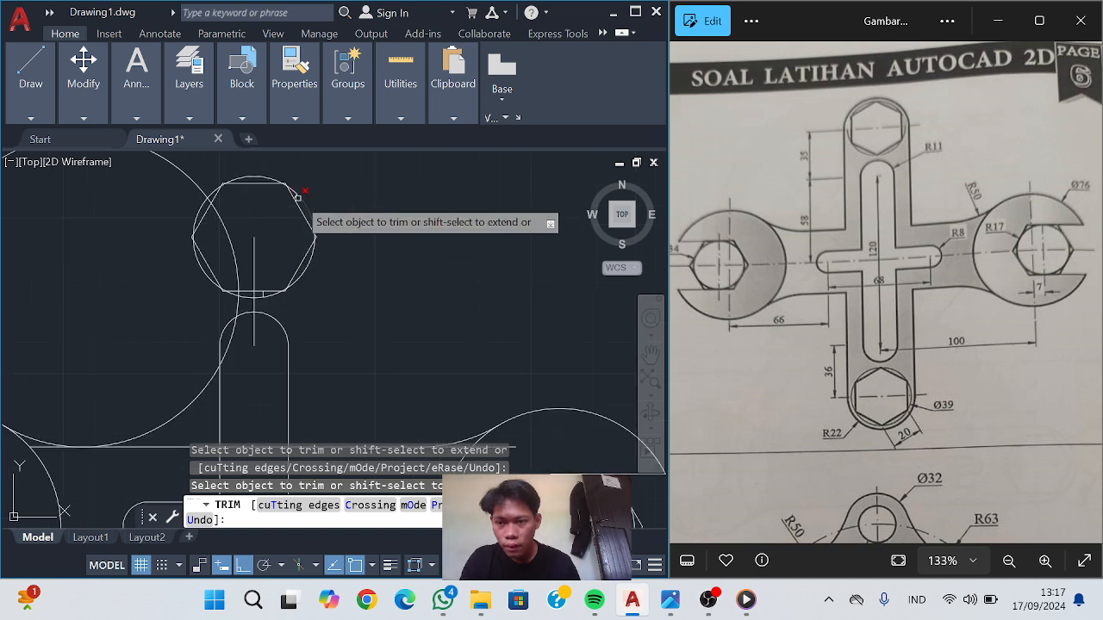
{"action": "left_click", "coordinate": [254, 270]}
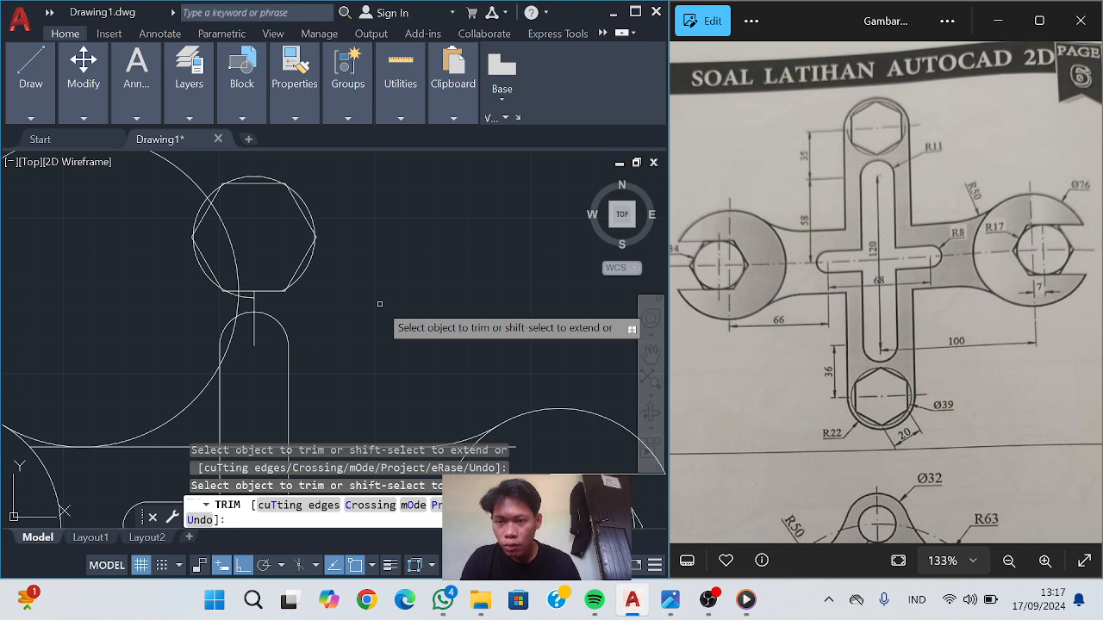
{"action": "key", "text": "Escape"}
{"action": "key", "text": "Escape"}
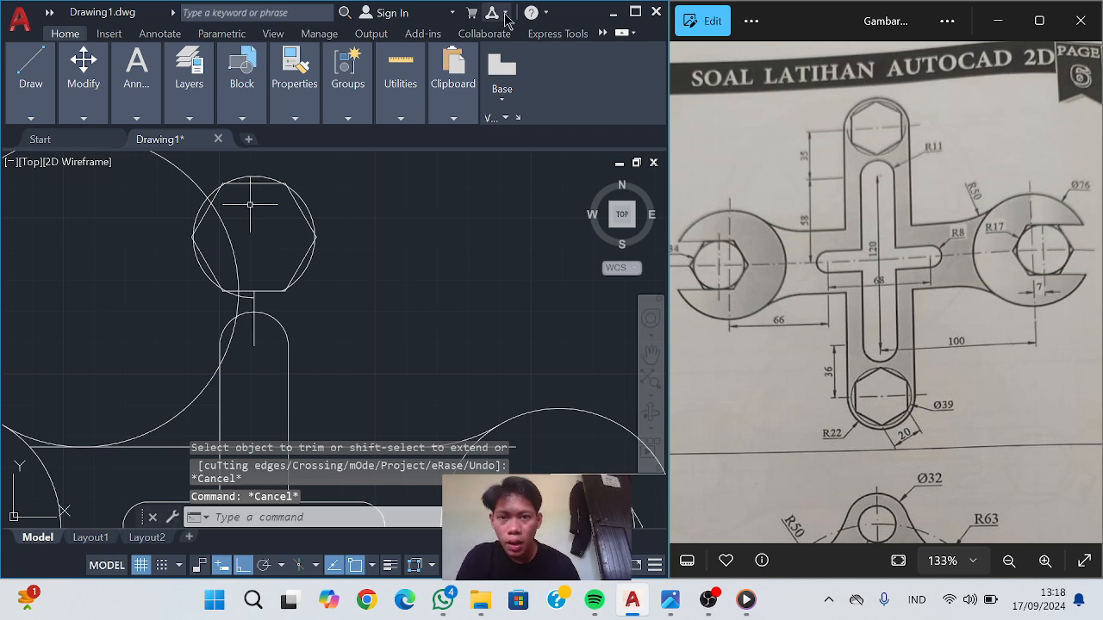
Maximize the drawing window and undo the trims on the right radius 50 circle and around the upper hexagon
{"action": "left_click", "coordinate": [635, 12]}
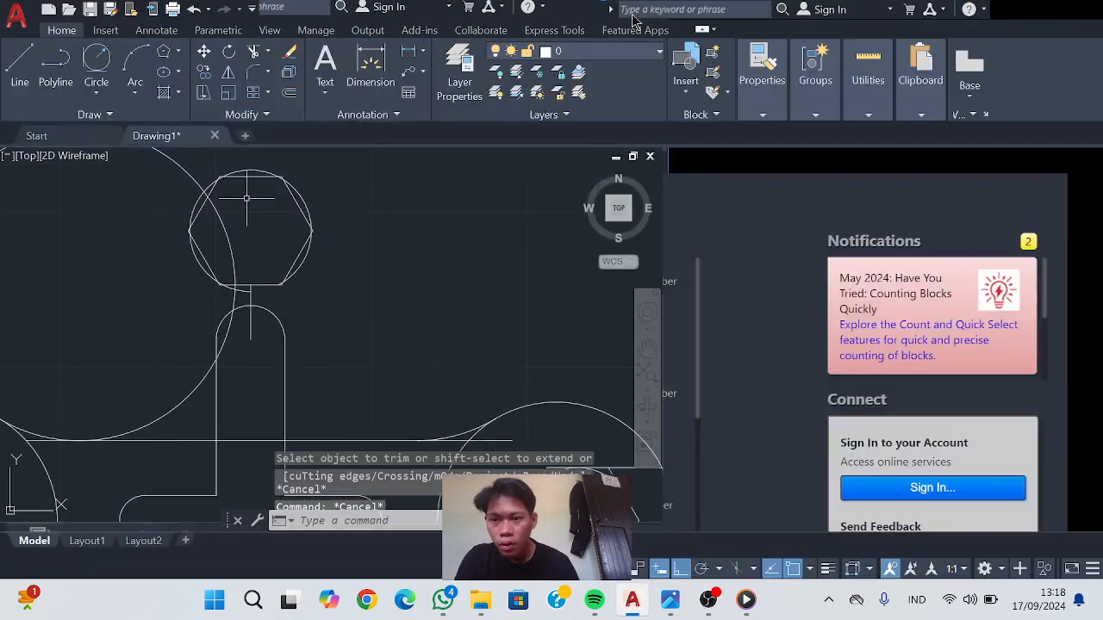
{"action": "left_click", "coordinate": [195, 10]}
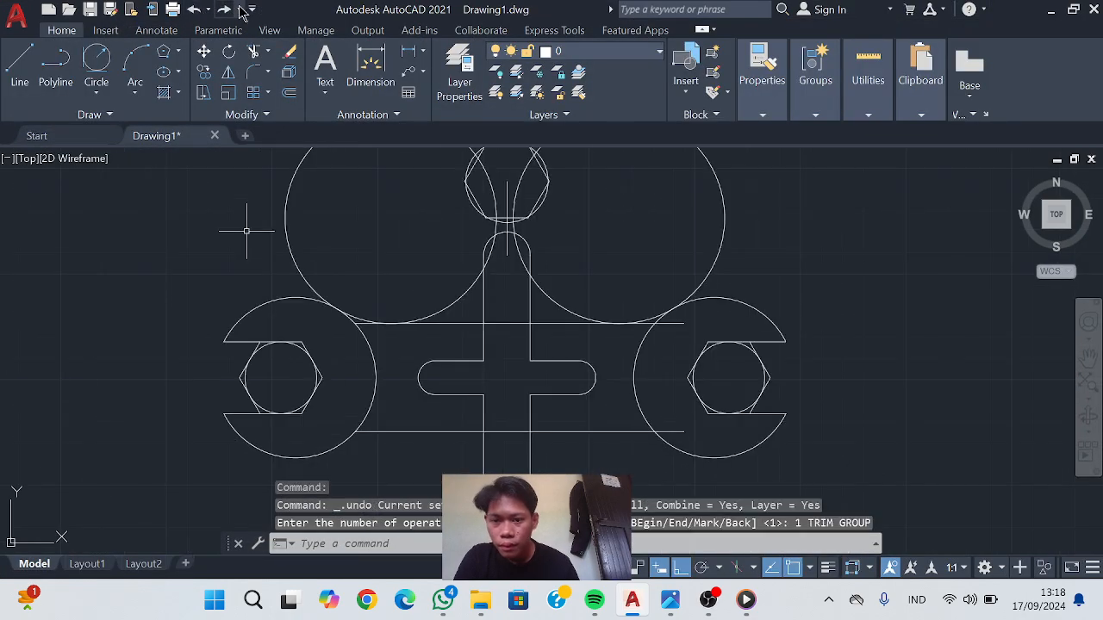
Switch to the exercise sheet image in Photos to check the wrench body's outline beside the drawing
{"action": "left_click", "coordinate": [666, 614]}
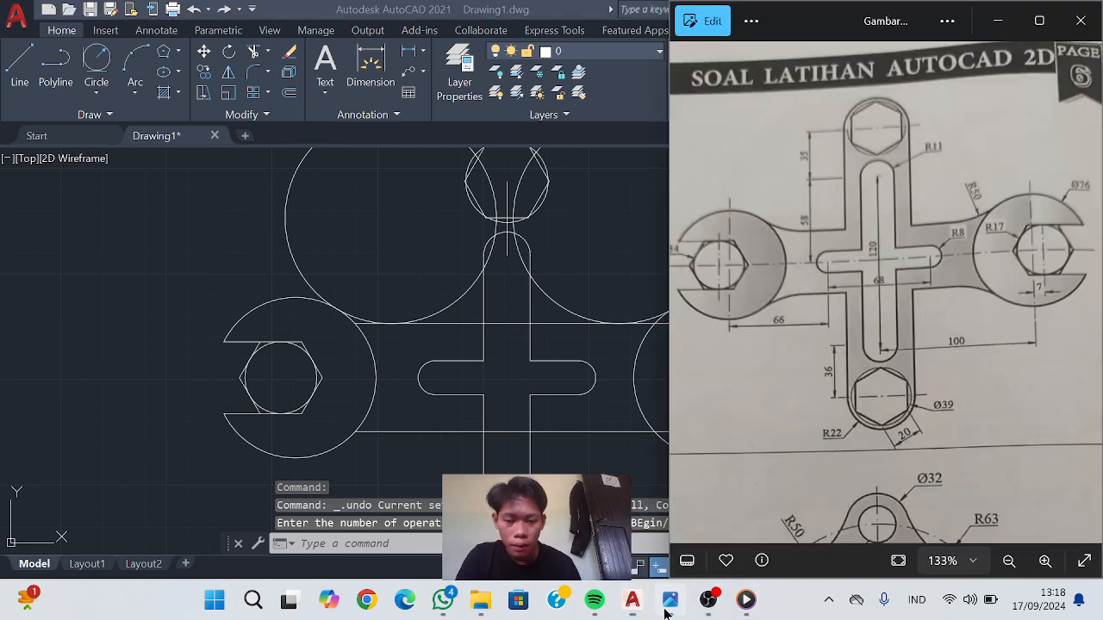
{"action": "left_click", "coordinate": [553, 290]}
{"action": "key", "text": "alt+Tab"}
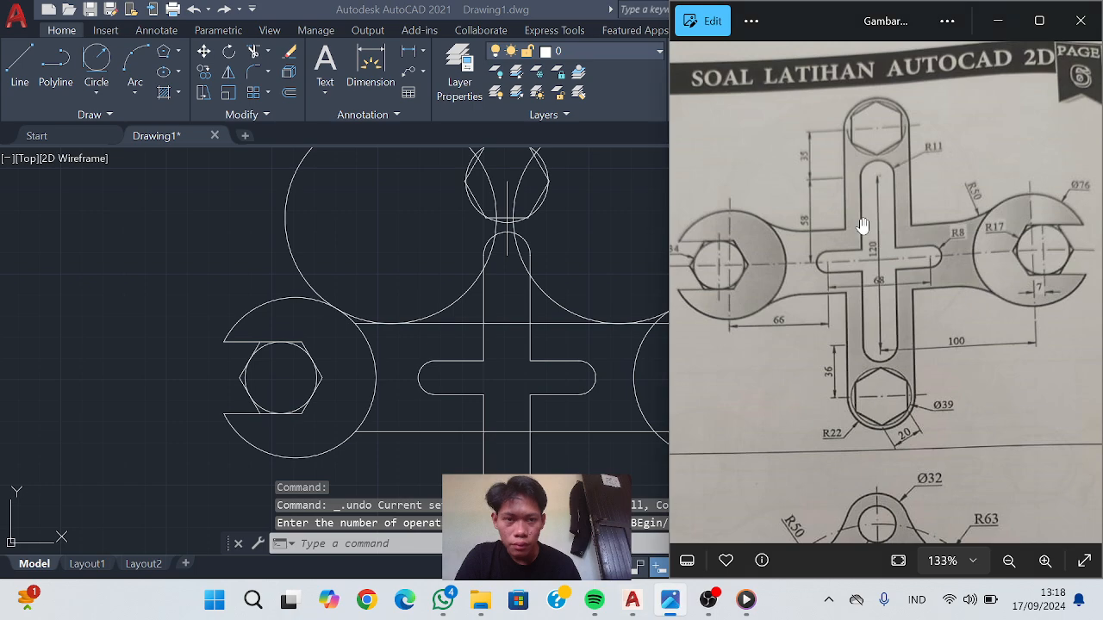
Arrange the reference image and the AutoCAD drawing side by side, giving the drawing the wider share of the screen
{"action": "mouse_move", "coordinate": [1040, 24]}
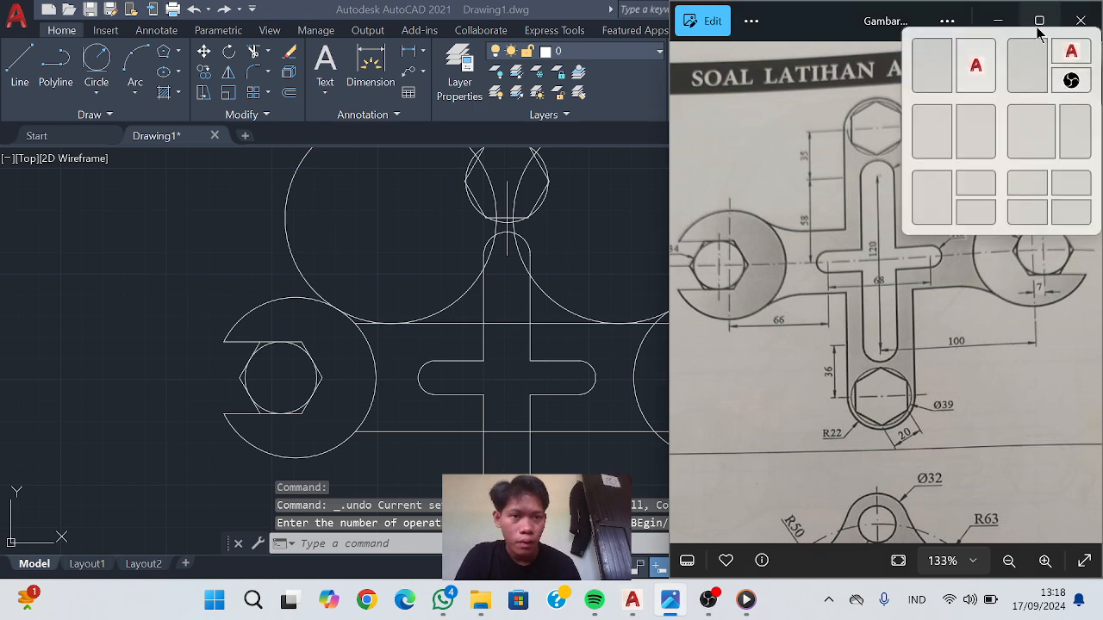
{"action": "left_click", "coordinate": [931, 65]}
{"action": "left_click", "coordinate": [988, 75]}
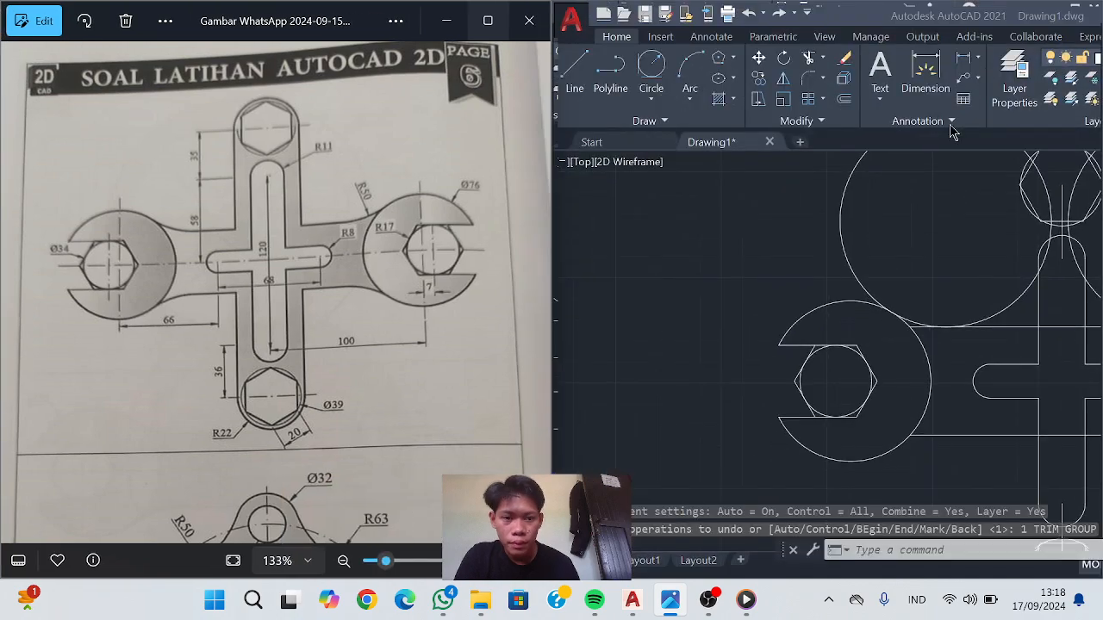
{"action": "mouse_move", "coordinate": [551, 174]}
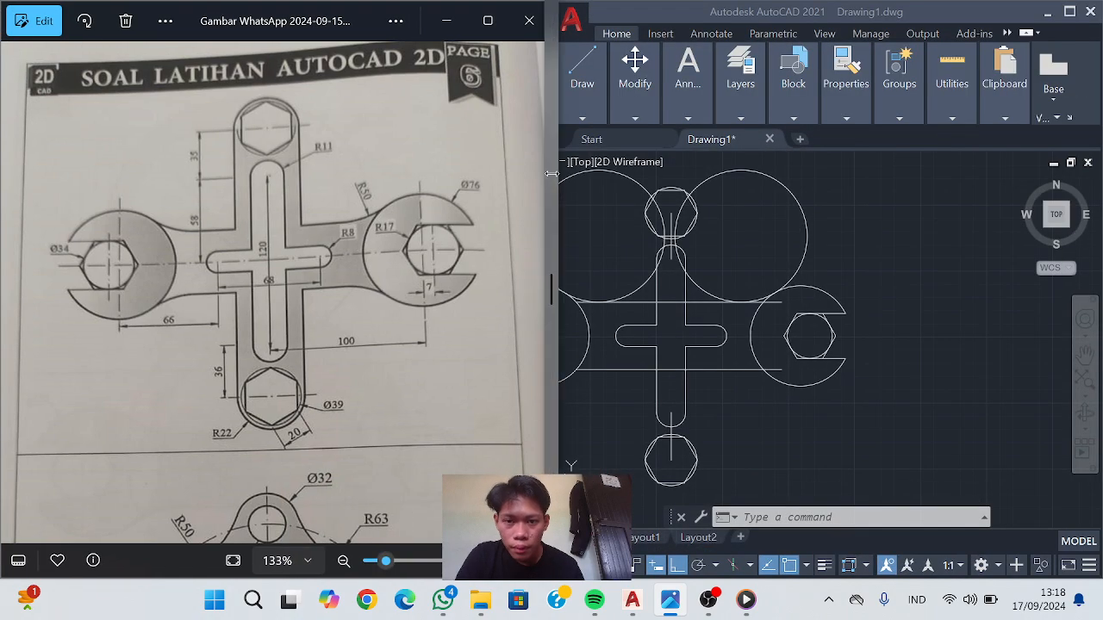
{"action": "left_click_drag", "start_coordinate": [551, 175], "coordinate": [434, 174]}
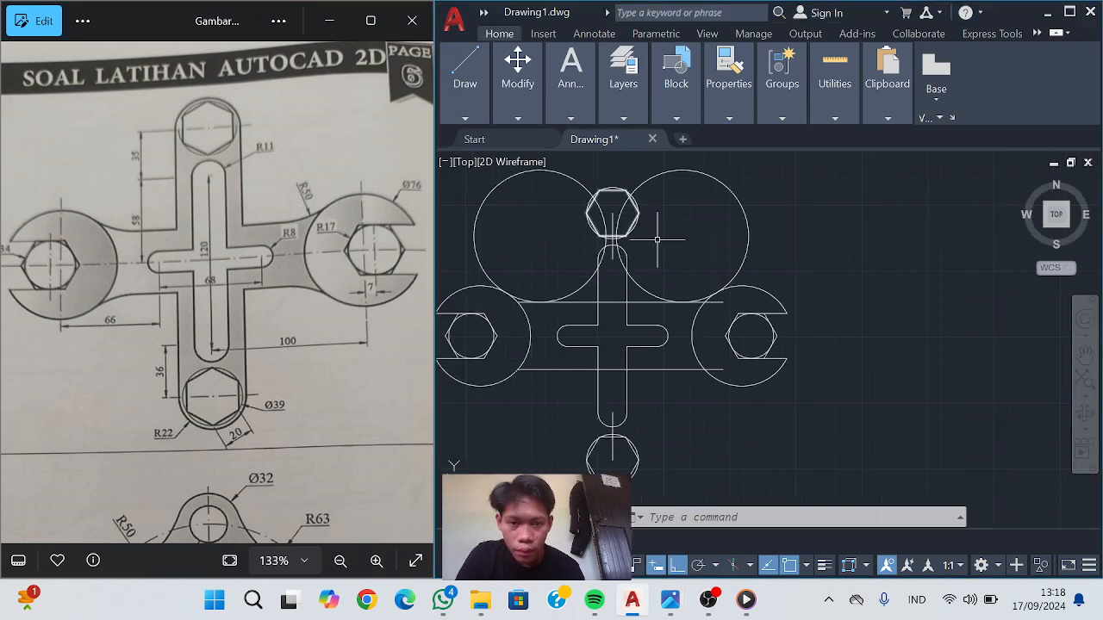
Trim the right R50 circle's outer part and its portions crossing the upper hexagon and the gap above the vertical slot
{"action": "mouse_move", "coordinate": [650, 273]}
{"action": "middle_mouse_down"}
{"action": "mouse_move", "coordinate": [704, 250]}
{"action": "mouse_move", "coordinate": [732, 270]}
{"action": "middle_mouse_up"}
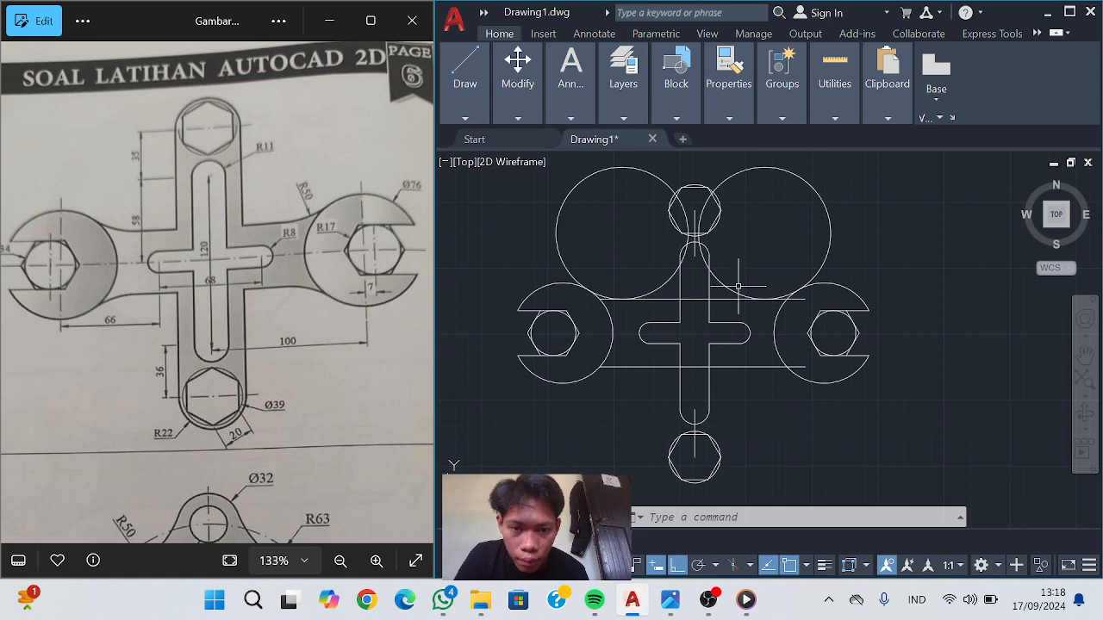
{"action": "key", "text": "Escape"}
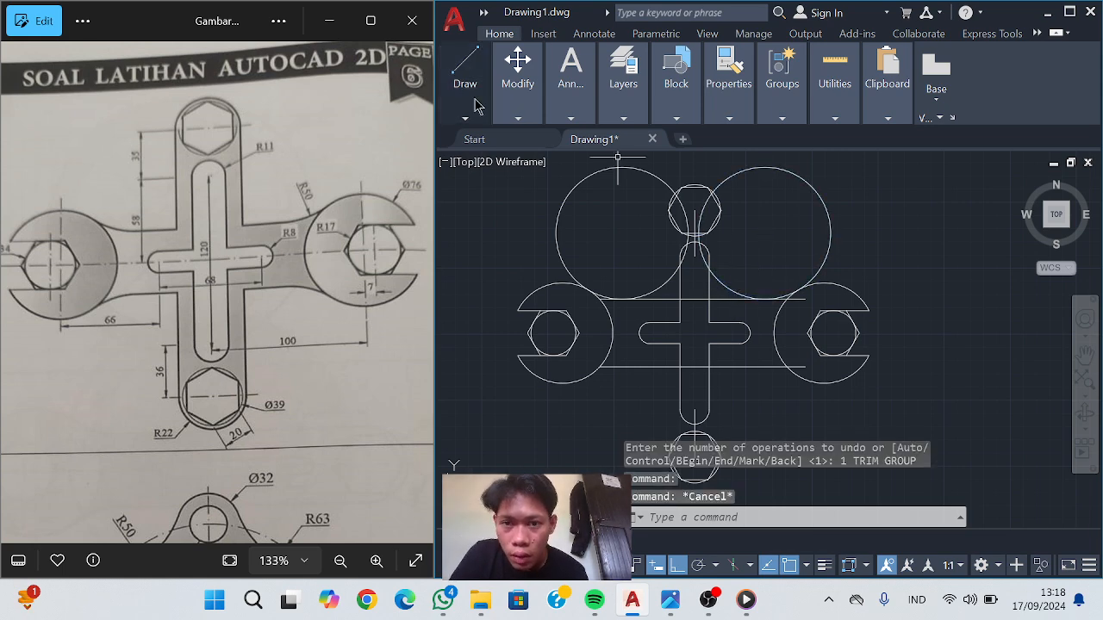
{"action": "left_click", "coordinate": [517, 95]}
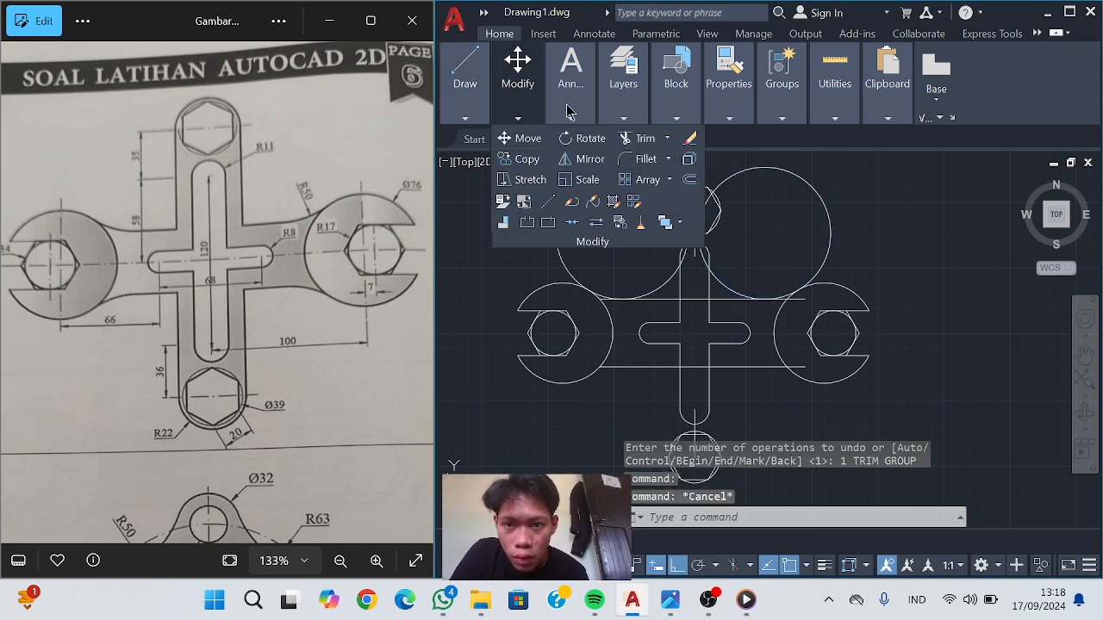
{"action": "left_click", "coordinate": [641, 140]}
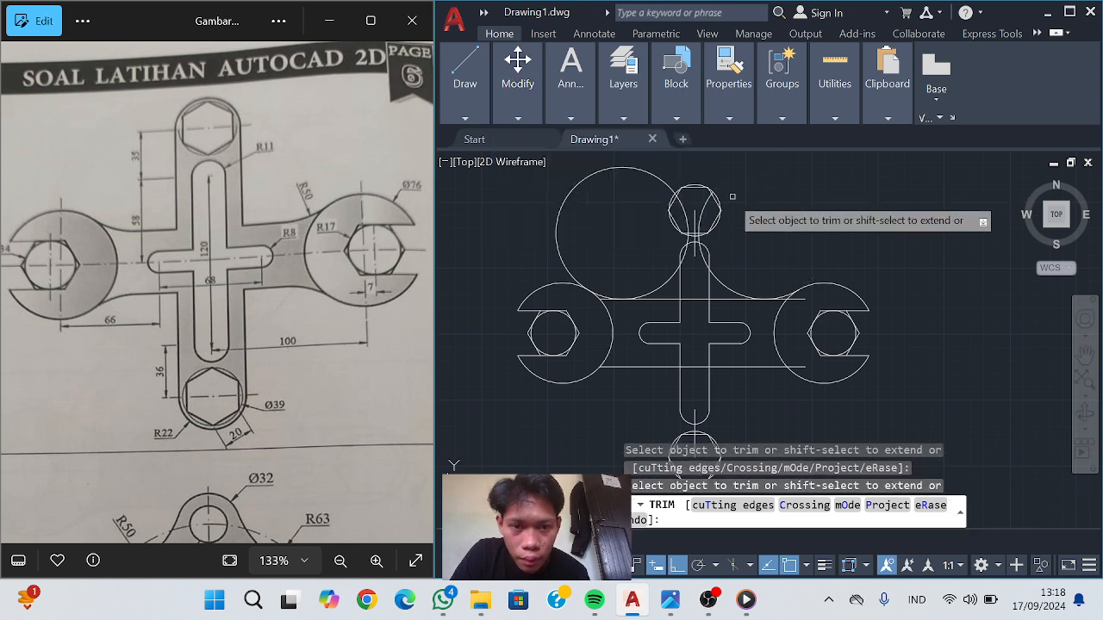
{"action": "scroll", "coordinate": [724, 193], "scroll_direction": "up", "scroll_amount": 5}
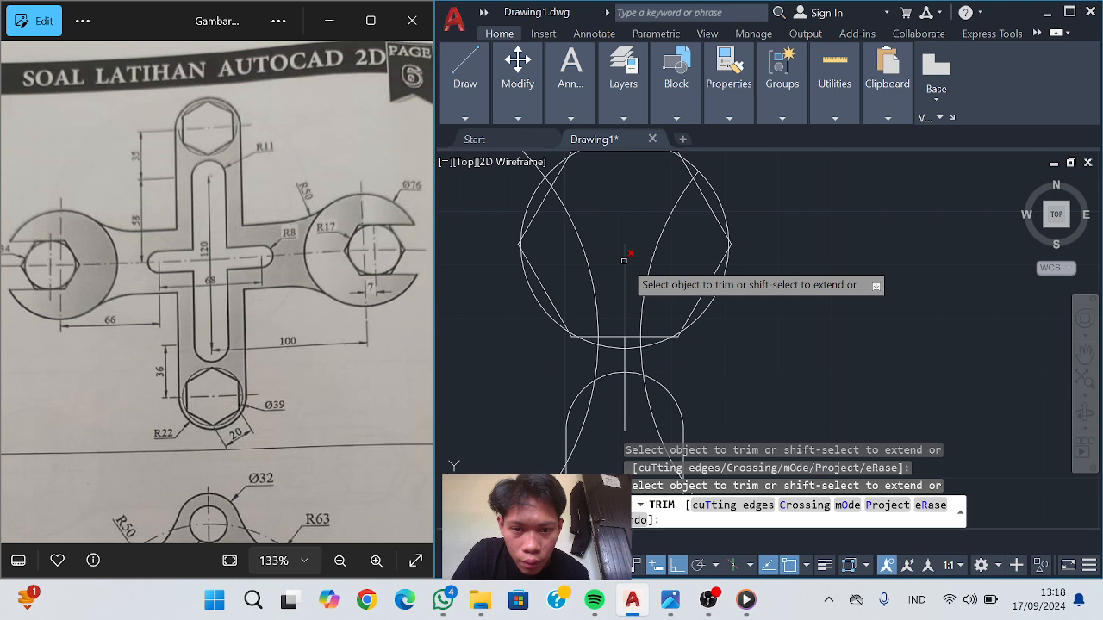
{"action": "left_click", "coordinate": [658, 245]}
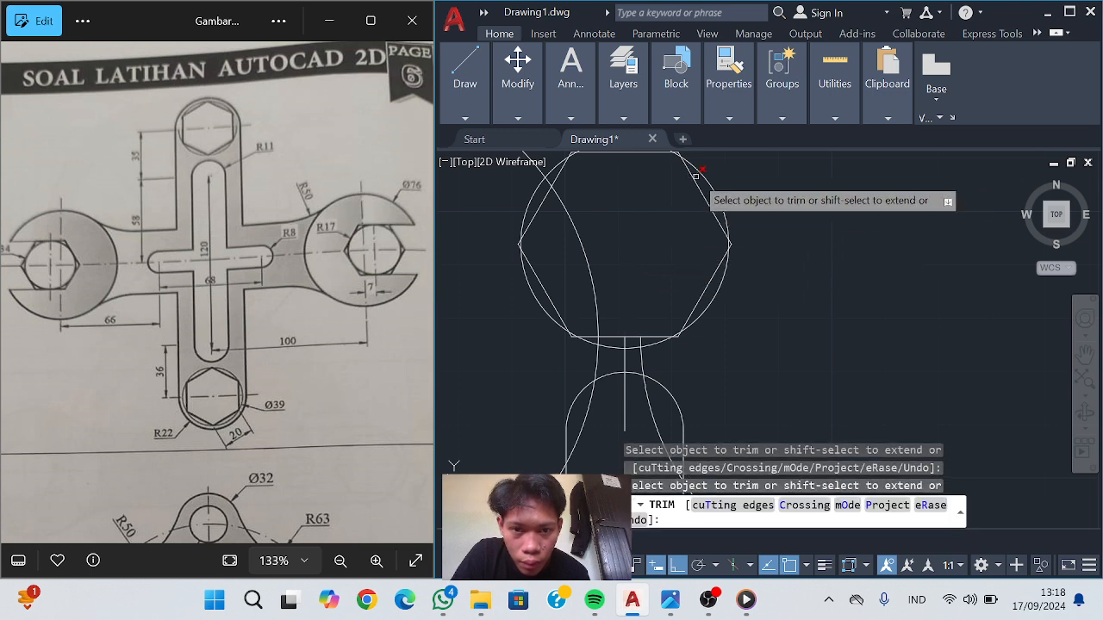
{"action": "left_click", "coordinate": [611, 364]}
{"action": "left_click", "coordinate": [654, 360]}
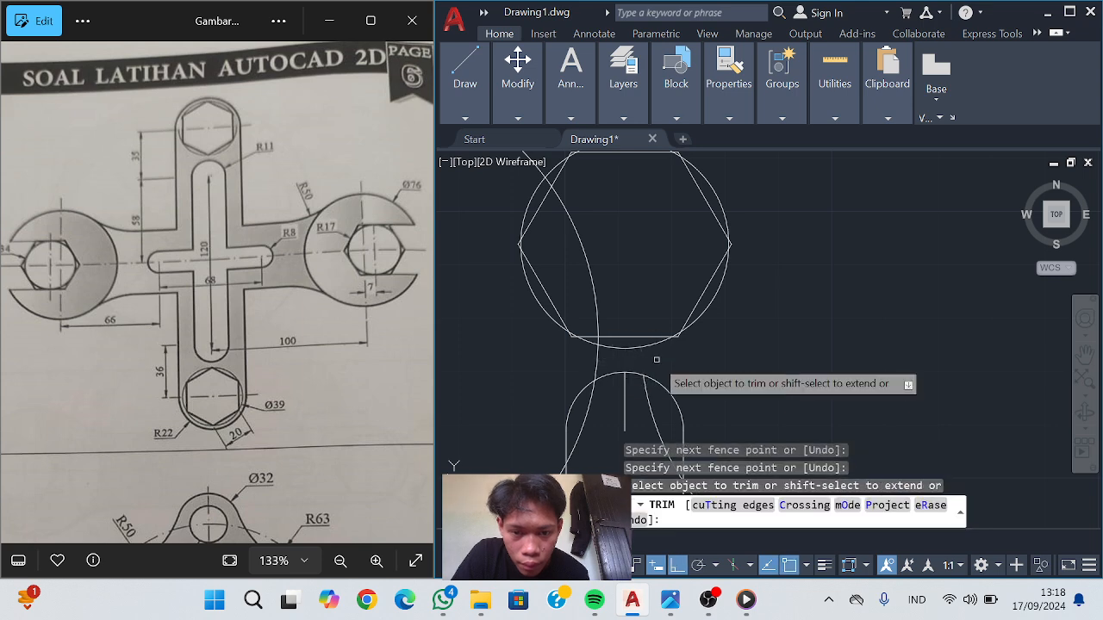
Trim the left R50 circle's portions inside the upper hexagon hole and between that hole and the vertical slot
{"action": "left_click", "coordinate": [634, 363]}
{"action": "left_click", "coordinate": [564, 363]}
{"action": "left_click", "coordinate": [570, 259]}
{"action": "left_click", "coordinate": [598, 256]}
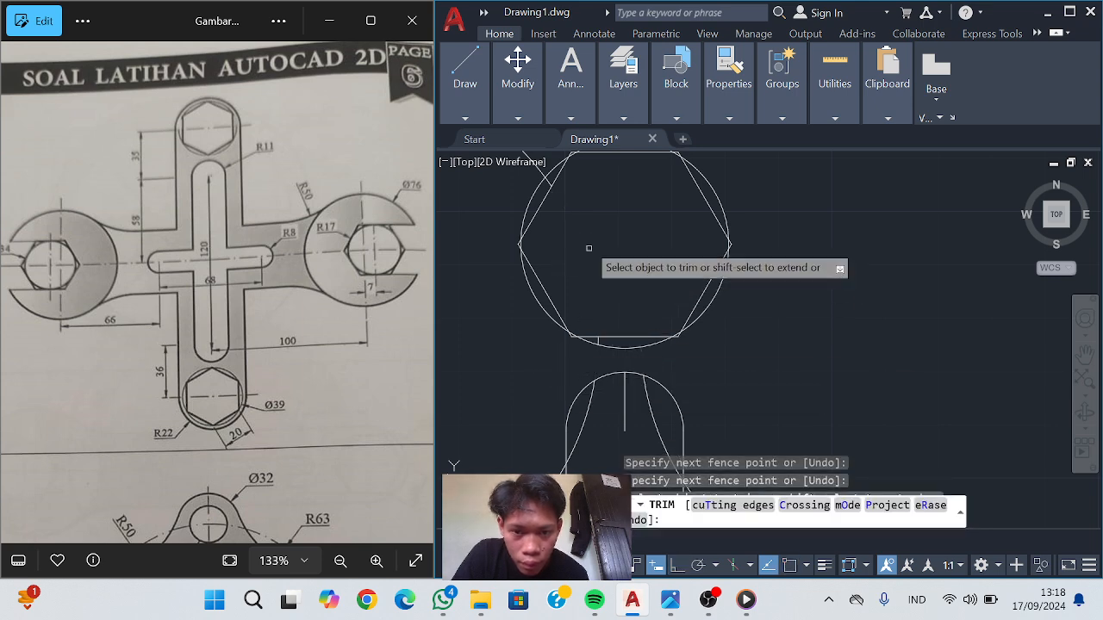
{"action": "key", "text": "Return"}
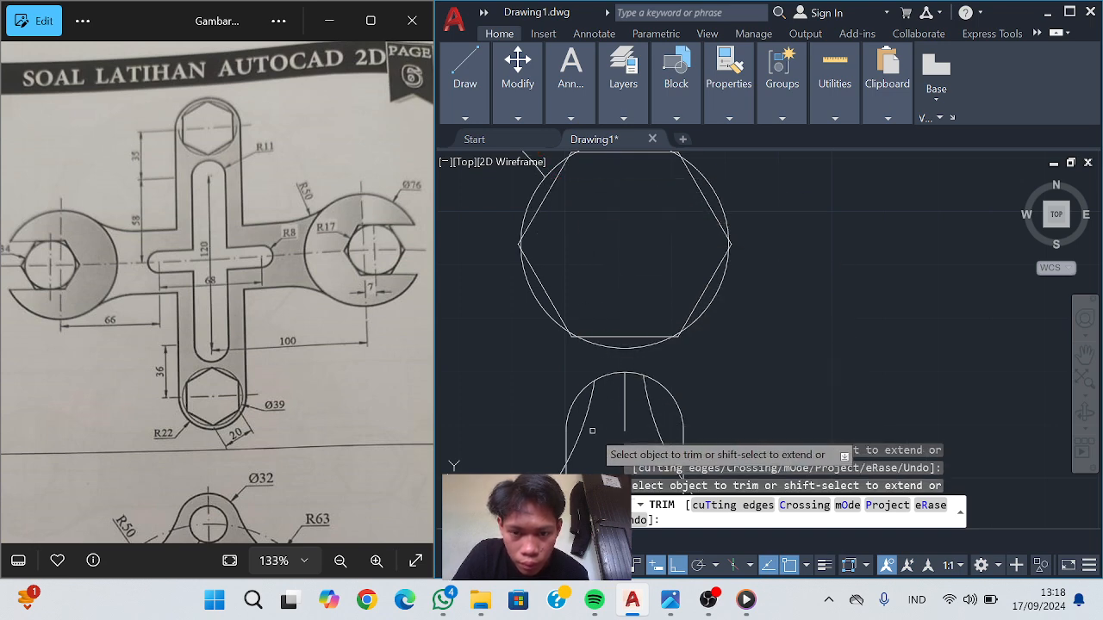
Trim away the left circle's remaining outer part and the arc pieces inside the slot, leaving only the tangent arcs
{"action": "scroll", "coordinate": [585, 418], "scroll_direction": "down", "scroll_amount": 3}
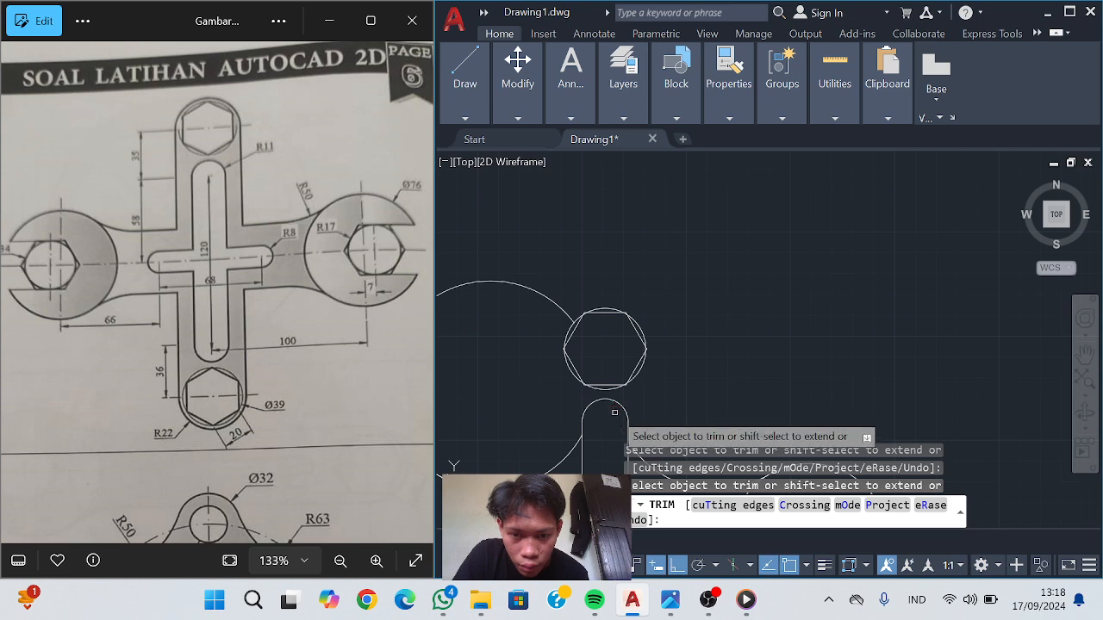
{"action": "mouse_move", "coordinate": [556, 246]}
{"action": "left_mouse_down"}
{"action": "mouse_move", "coordinate": [512, 332]}
{"action": "mouse_move", "coordinate": [631, 375]}
{"action": "mouse_move", "coordinate": [606, 369]}
{"action": "mouse_move", "coordinate": [613, 376]}
{"action": "left_mouse_up"}
{"action": "scroll", "coordinate": [680, 371], "scroll_direction": "down", "scroll_amount": 2}
{"action": "left_click_drag", "start_coordinate": [702, 366], "coordinate": [665, 382]}
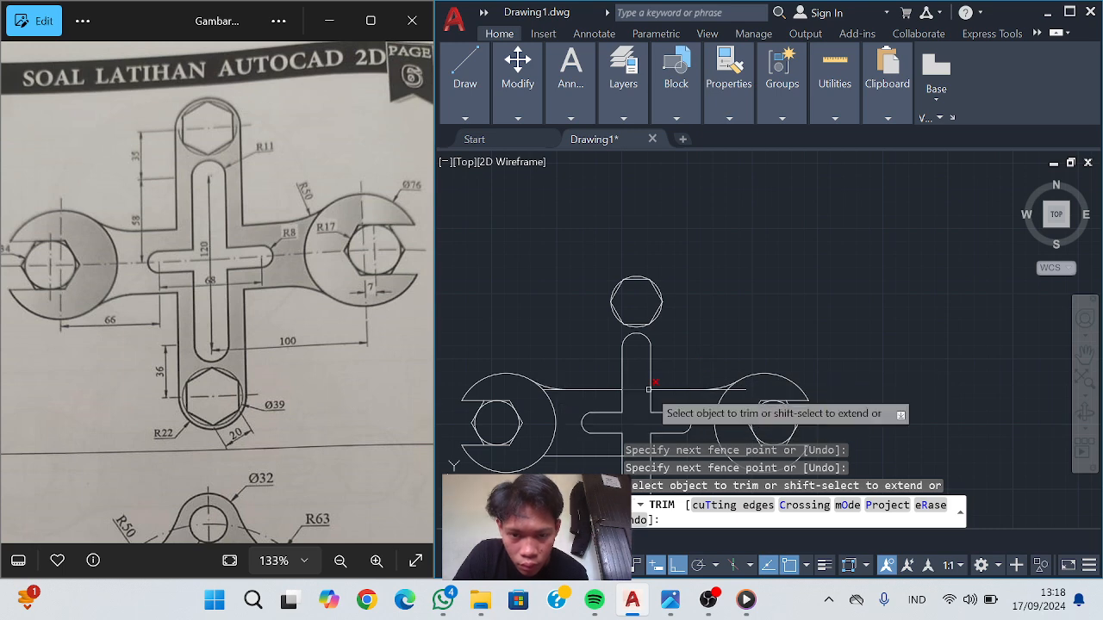
Trim both ends of the upper straight edge back to the tangent R50 arcs and finish trimming
{"action": "scroll", "coordinate": [677, 381], "scroll_direction": "up", "scroll_amount": 2}
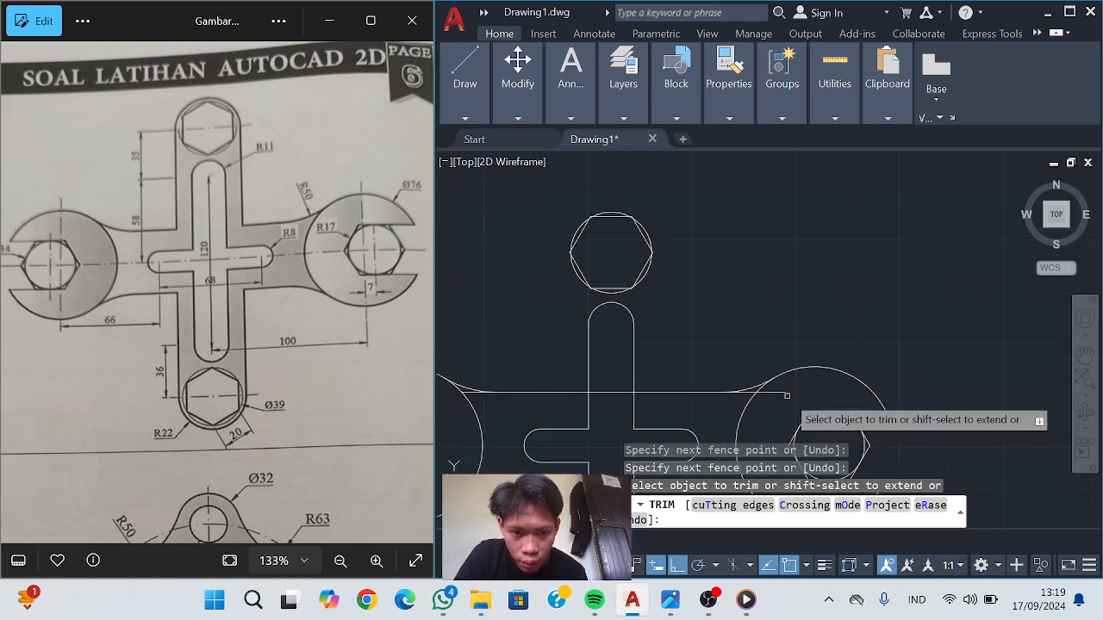
{"action": "mouse_move", "coordinate": [787, 395]}
{"action": "left_mouse_down"}
{"action": "mouse_move", "coordinate": [754, 389]}
{"action": "mouse_move", "coordinate": [570, 421]}
{"action": "left_mouse_up"}
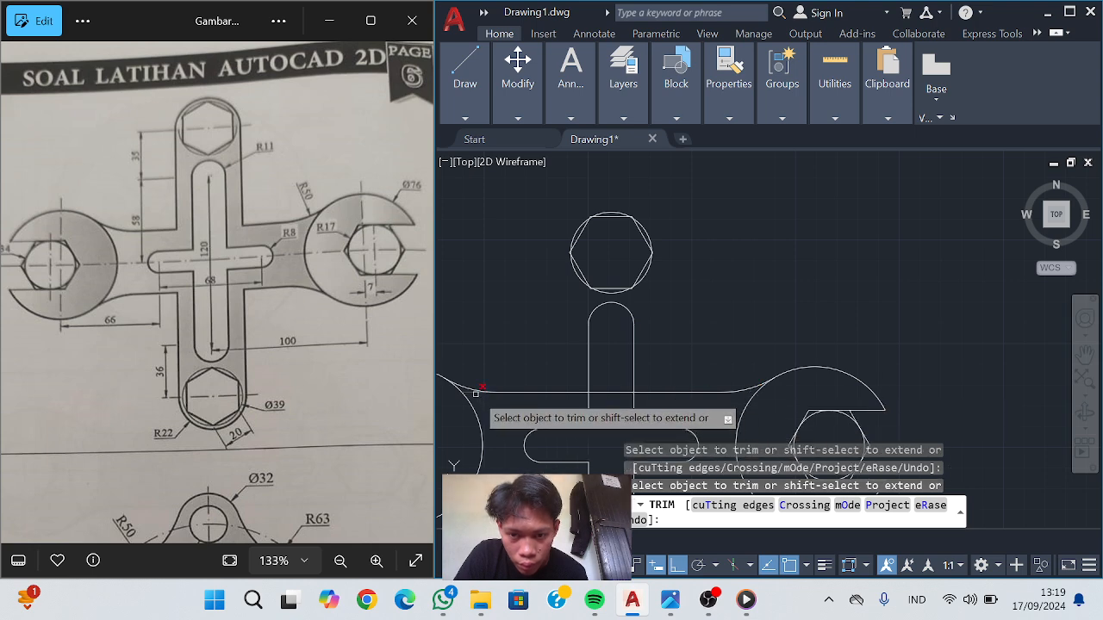
{"action": "scroll", "coordinate": [475, 393], "scroll_direction": "down", "scroll_amount": 3}
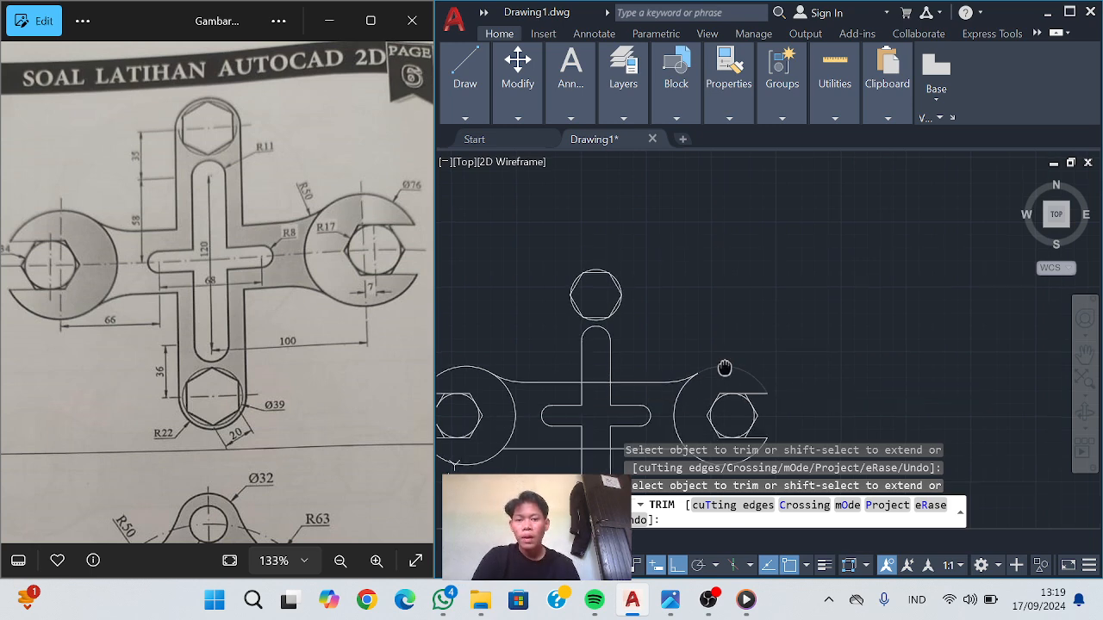
{"action": "middle_click_drag", "start_coordinate": [724, 370], "coordinate": [728, 319]}
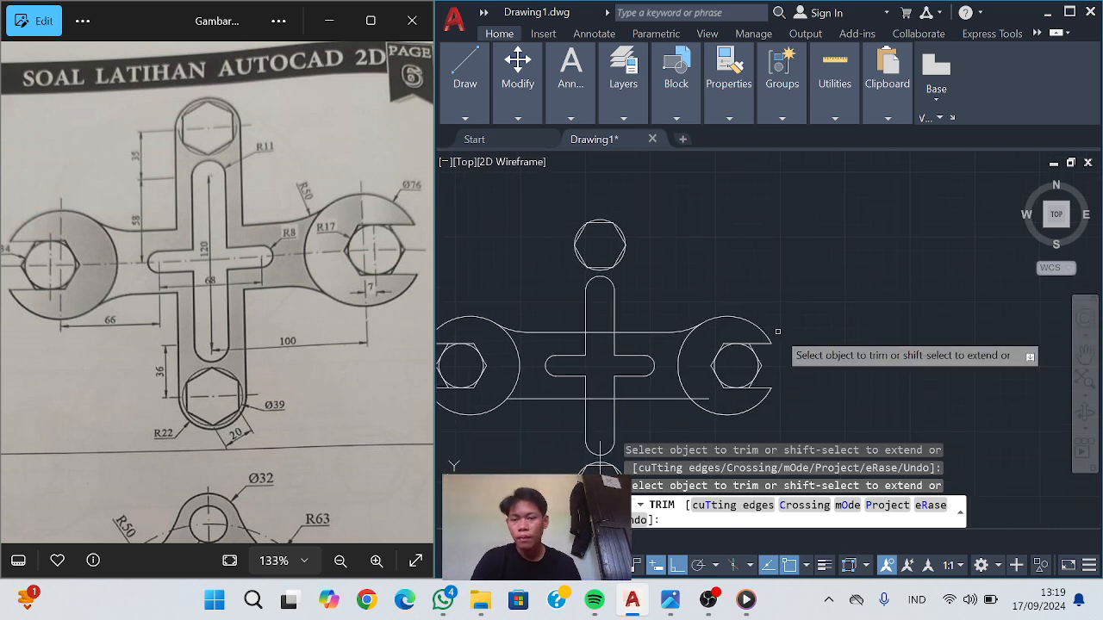
{"action": "key", "text": "Escape"}
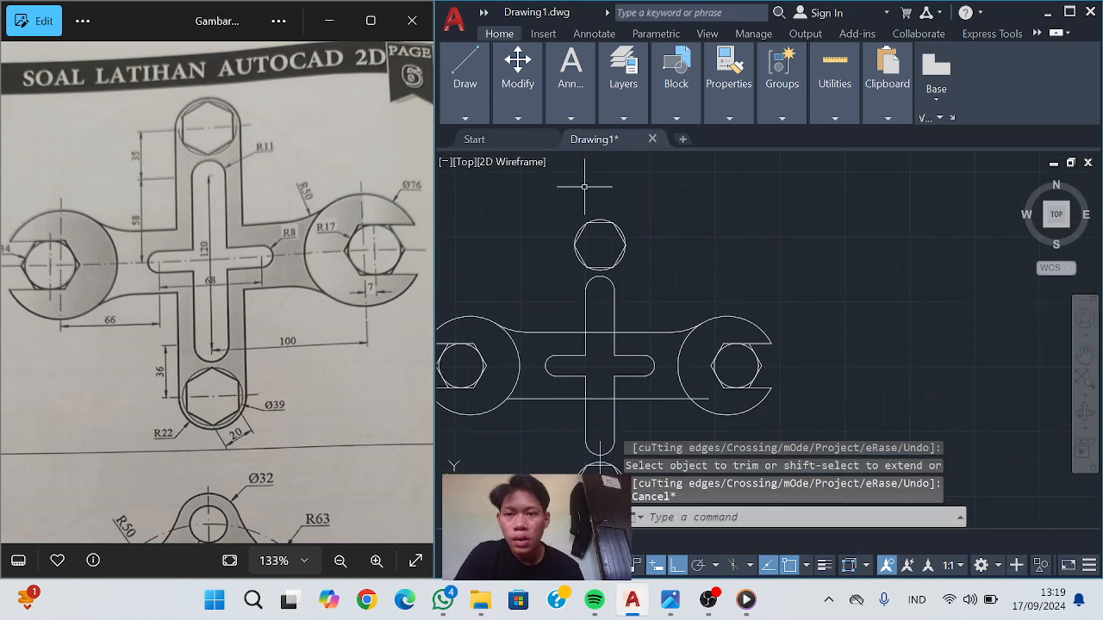
{"action": "left_click", "coordinate": [524, 331]}
{"action": "left_click", "coordinate": [556, 332]}
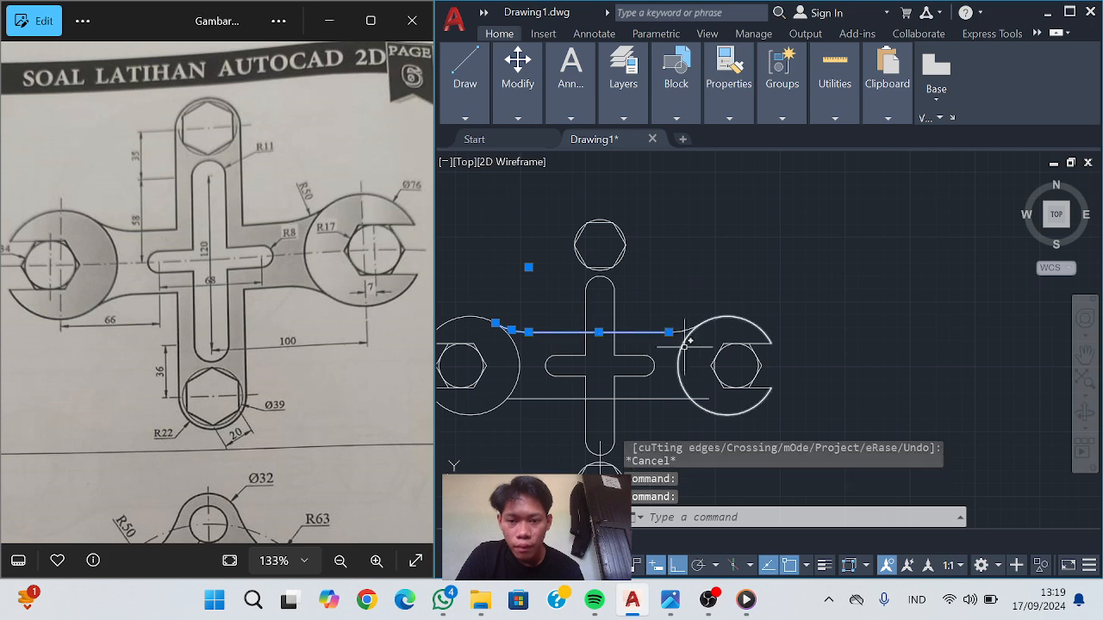
{"action": "left_click", "coordinate": [685, 329]}
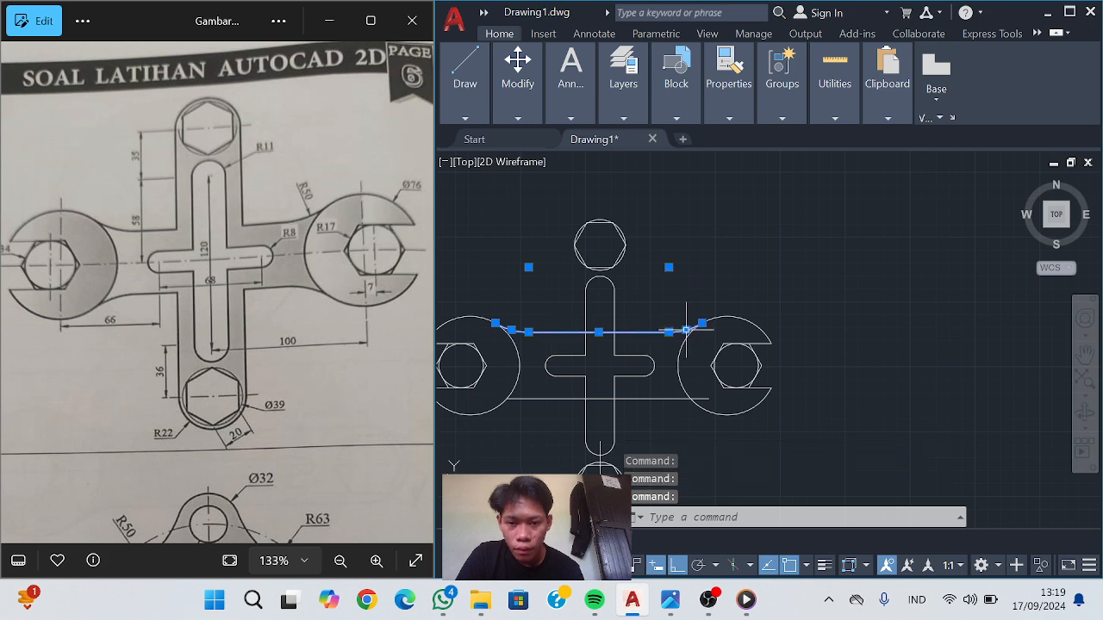
{"action": "left_click", "coordinate": [515, 117]}
{"action": "left_click", "coordinate": [570, 167]}
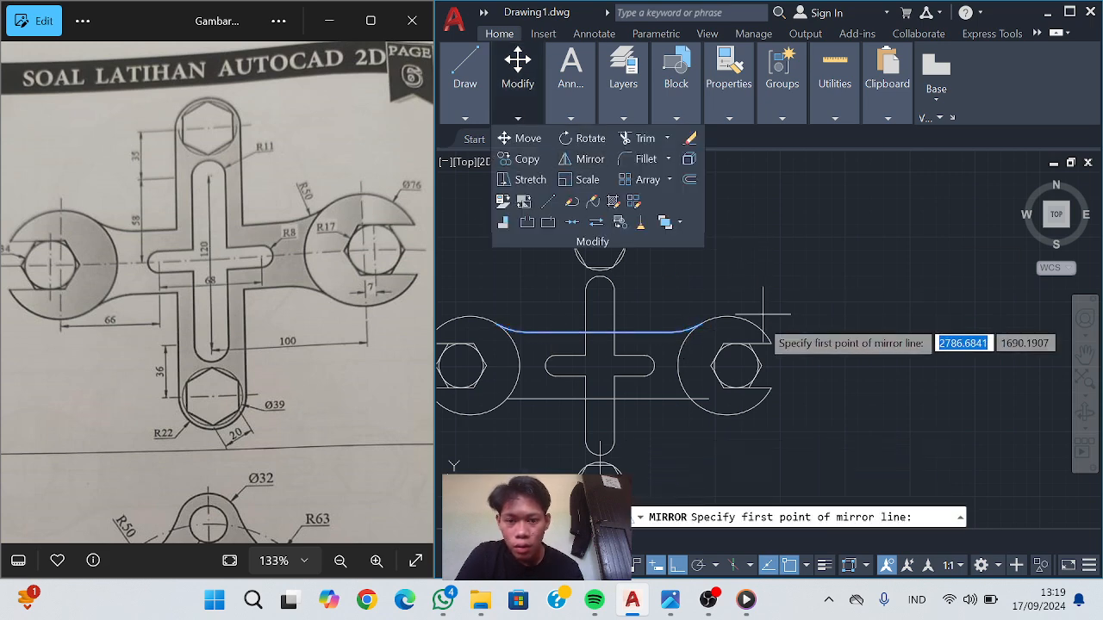
{"action": "left_click", "coordinate": [736, 366]}
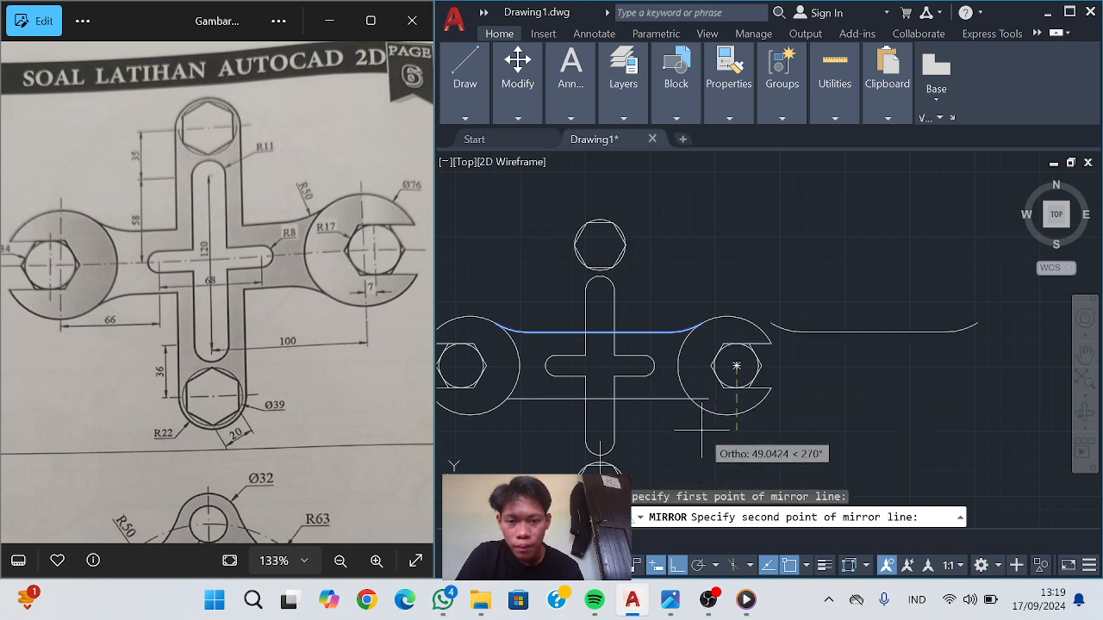
{"action": "left_click", "coordinate": [556, 376]}
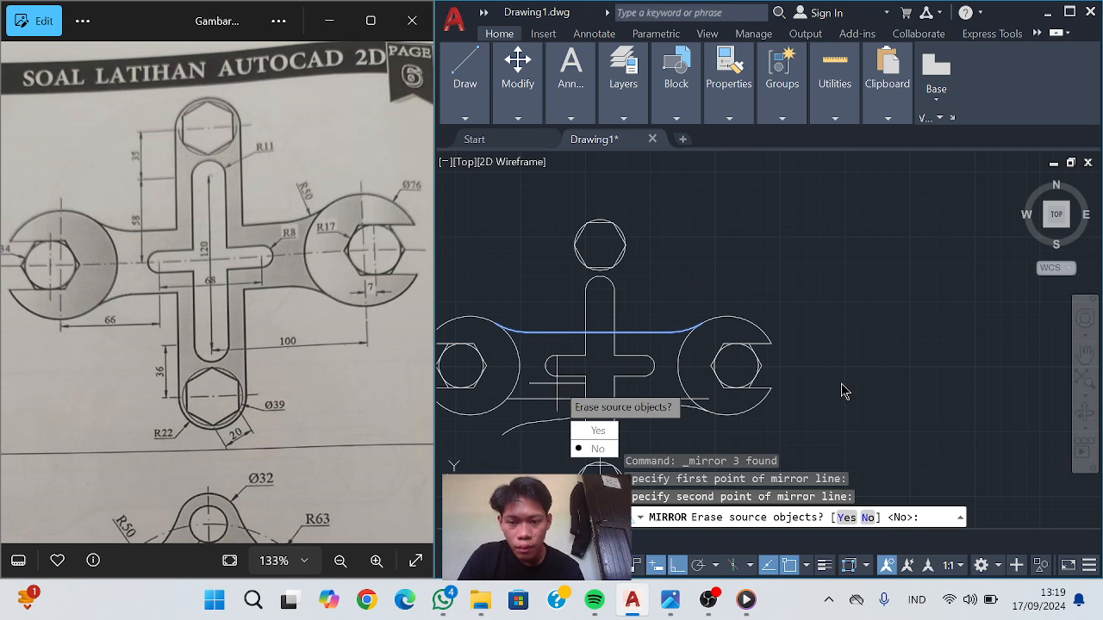
{"action": "key", "text": "Escape"}
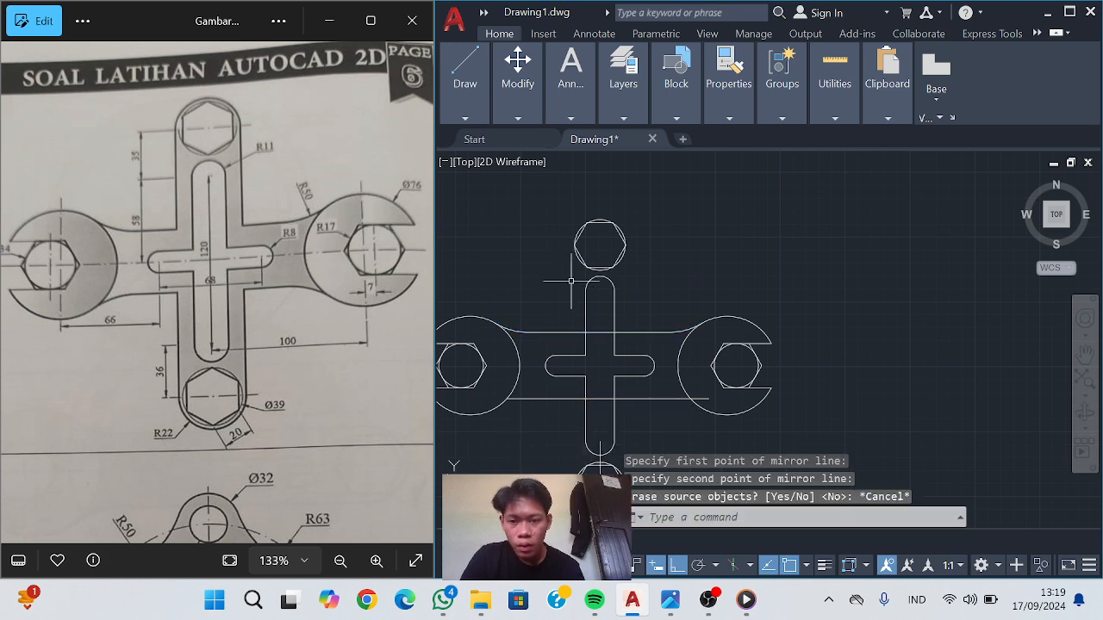
Mirror the upper straight edge and its two R50 arcs about the line through both wrench hexagon centres, keeping the source objects
{"action": "left_click", "coordinate": [664, 332]}
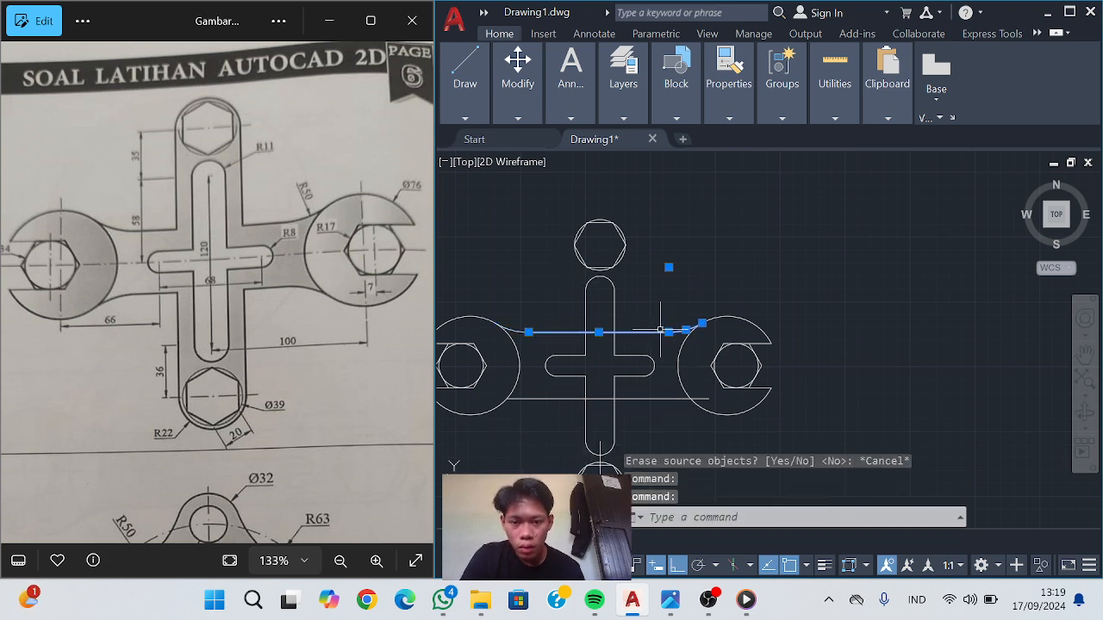
{"action": "left_click", "coordinate": [528, 331]}
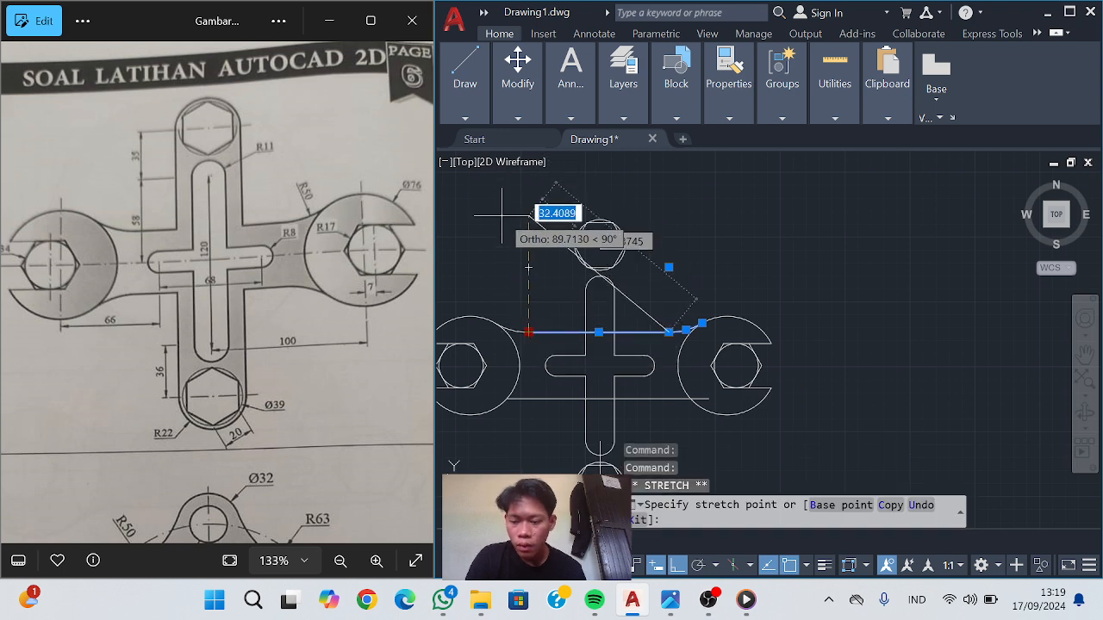
{"action": "key", "text": "Escape"}
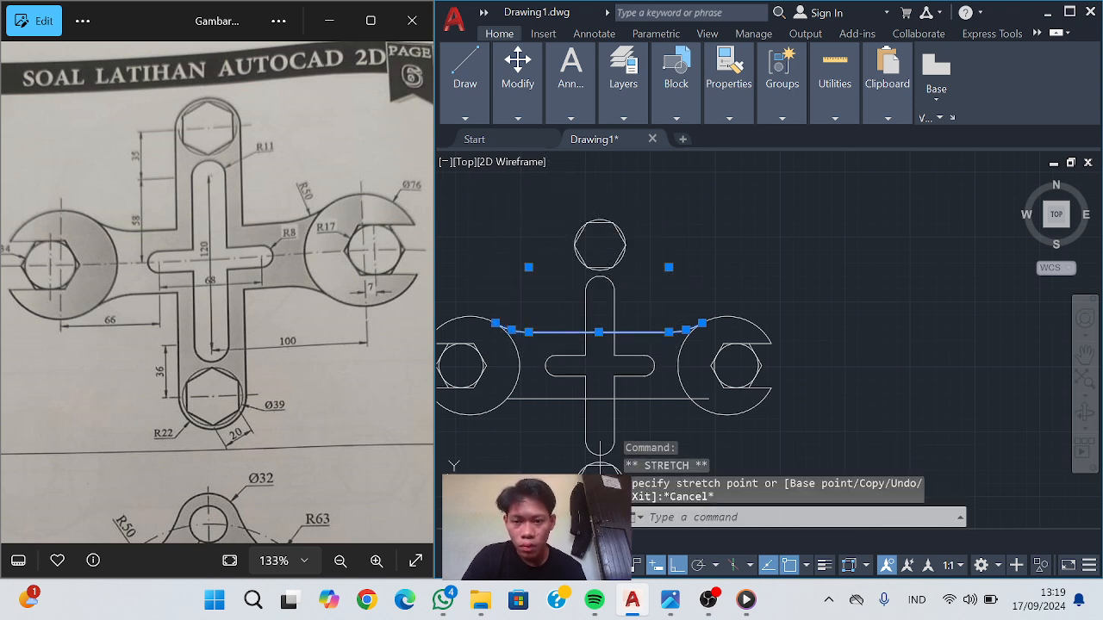
{"action": "left_click", "coordinate": [527, 118]}
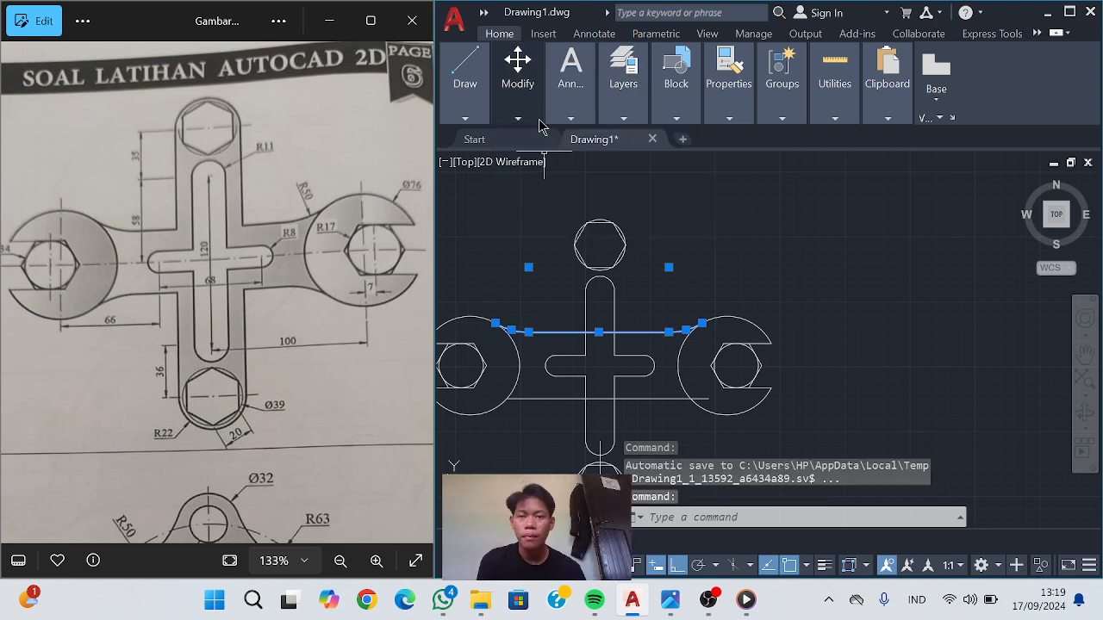
{"action": "left_click", "coordinate": [543, 122]}
{"action": "left_click", "coordinate": [586, 158]}
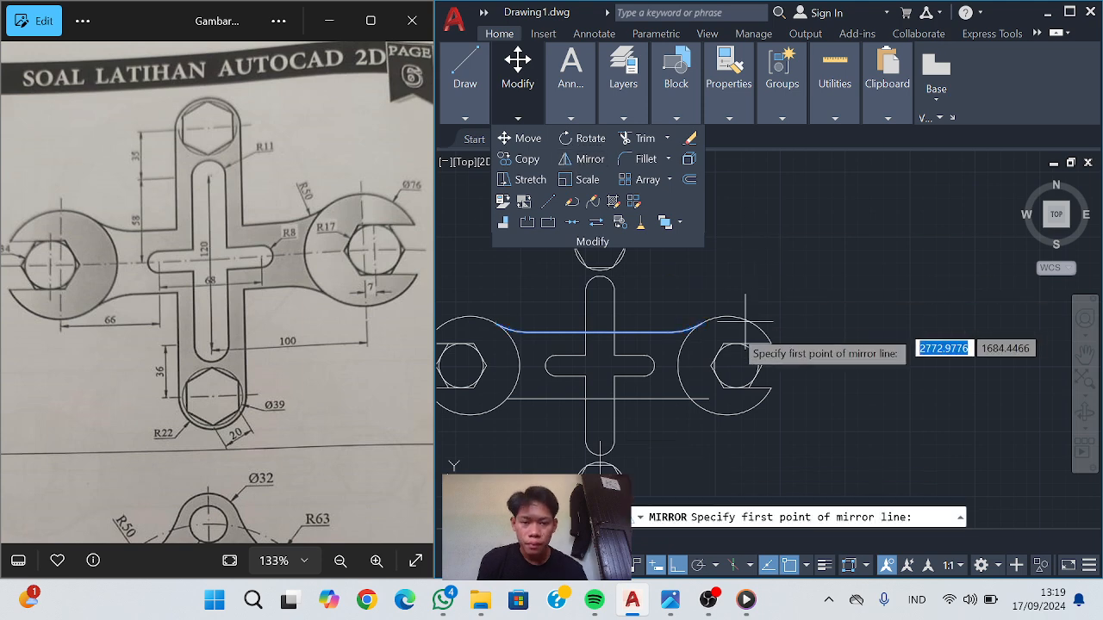
{"action": "left_click", "coordinate": [736, 366]}
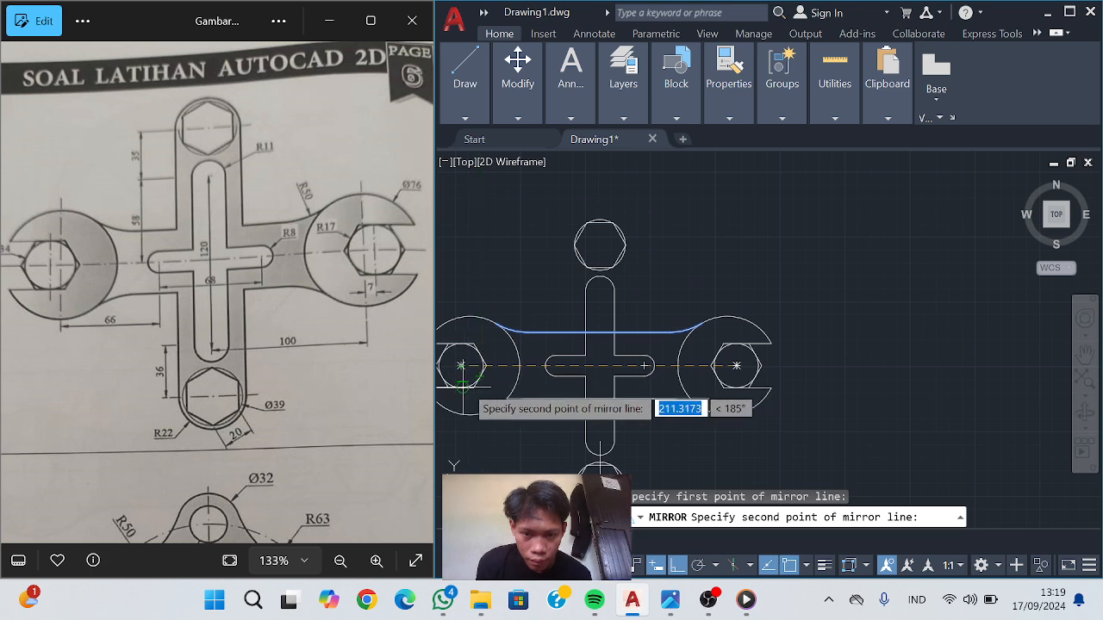
{"action": "left_click", "coordinate": [461, 367]}
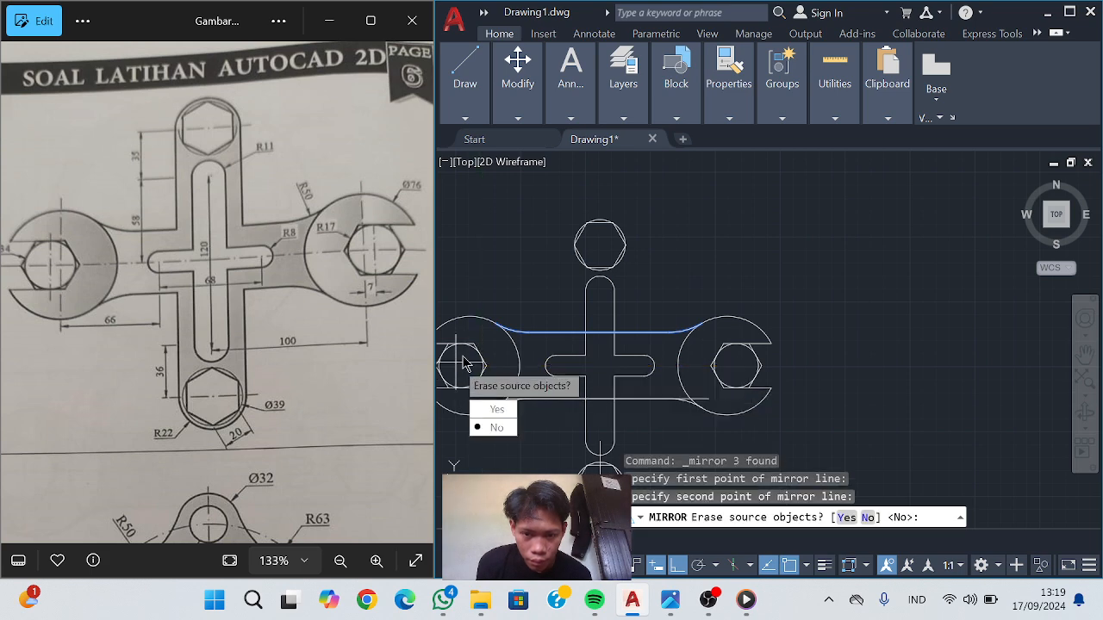
{"action": "left_click", "coordinate": [488, 428]}
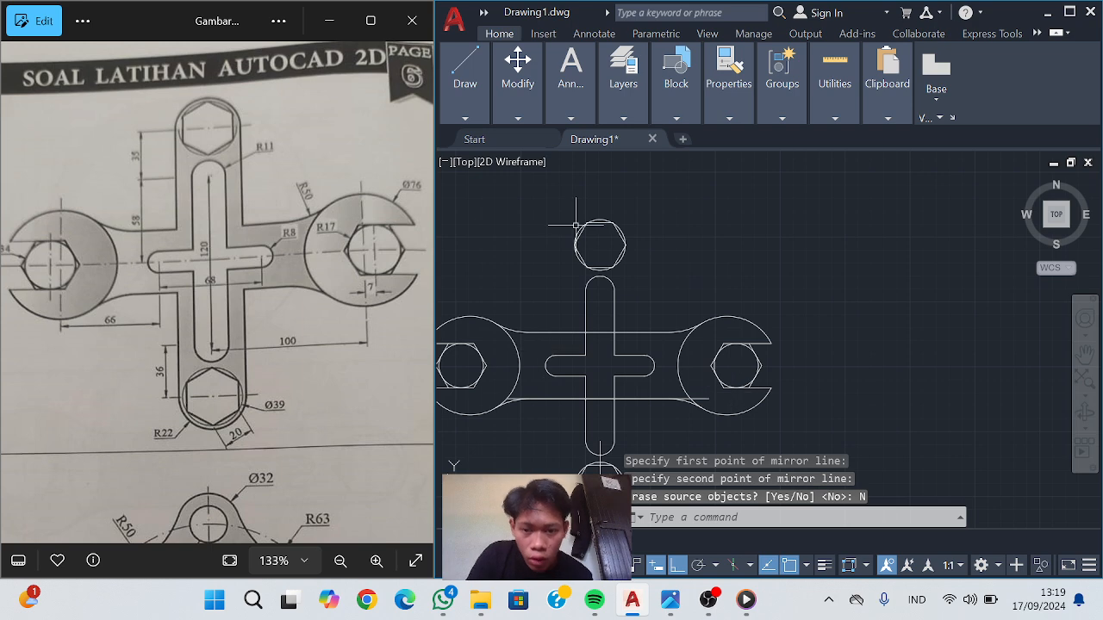
Trim the overhanging right end of the lower straight edge back to its tangent R50 arc
{"action": "left_click", "coordinate": [517, 119]}
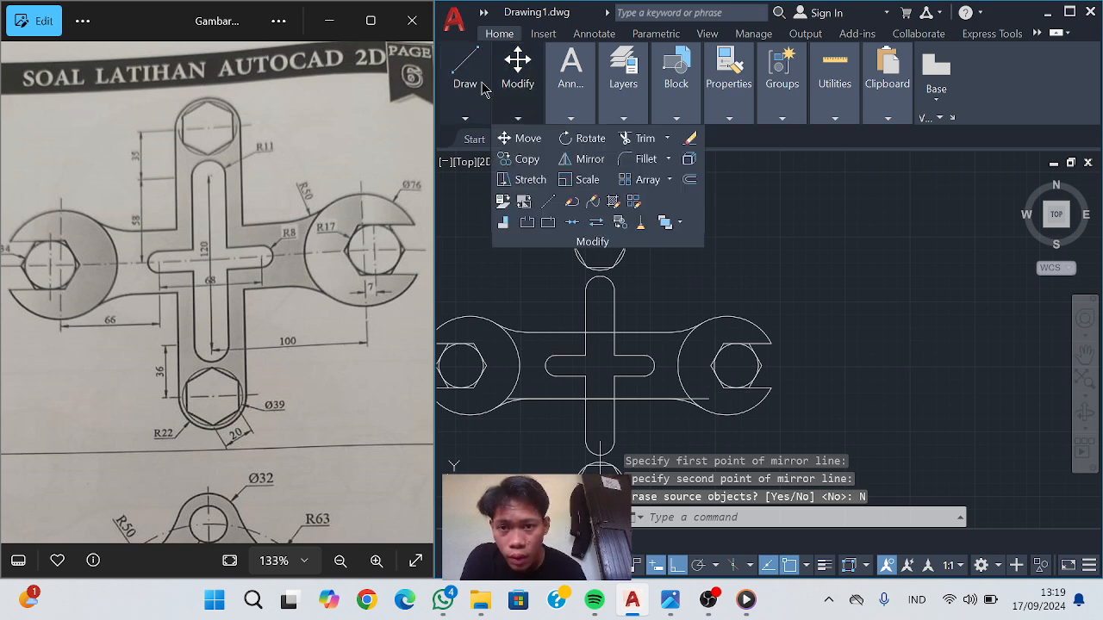
{"action": "left_click", "coordinate": [642, 142]}
{"action": "left_click", "coordinate": [699, 397]}
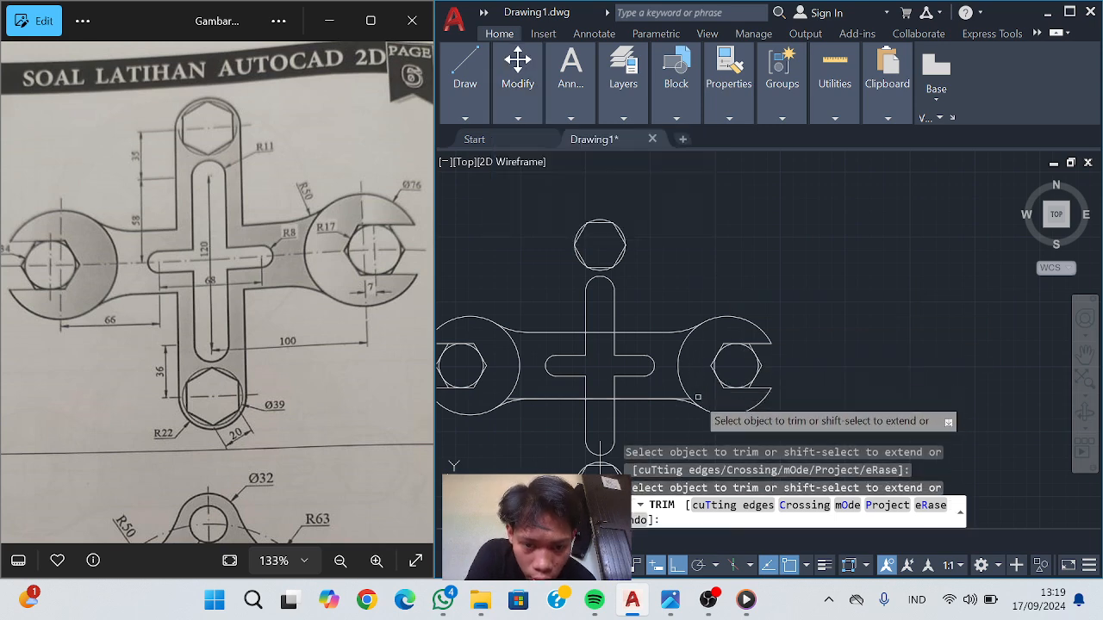
{"action": "left_click", "coordinate": [686, 397]}
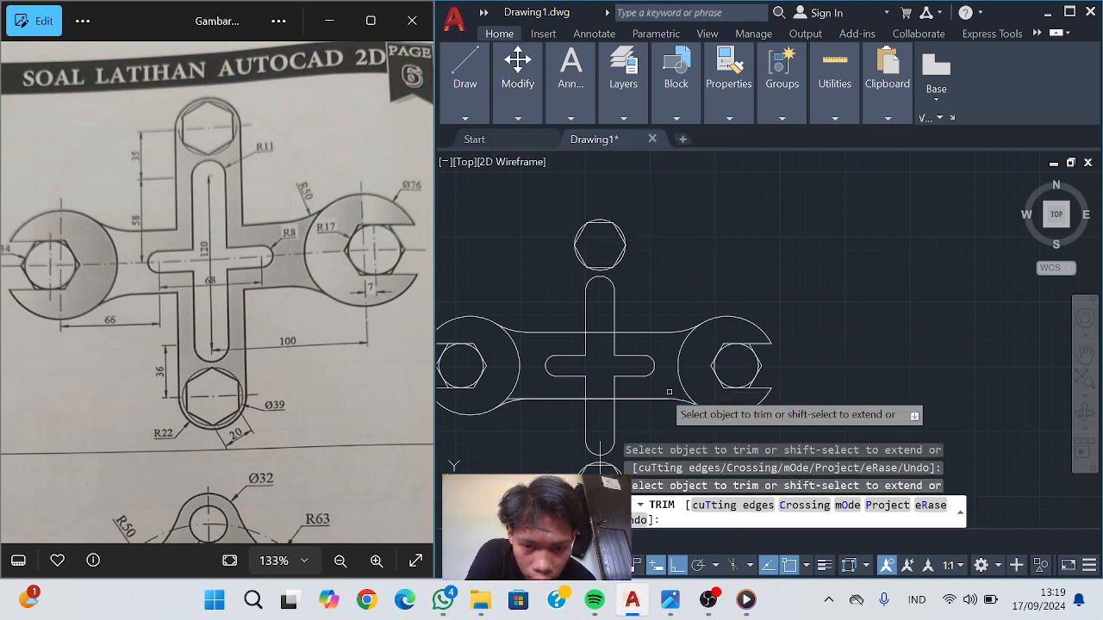
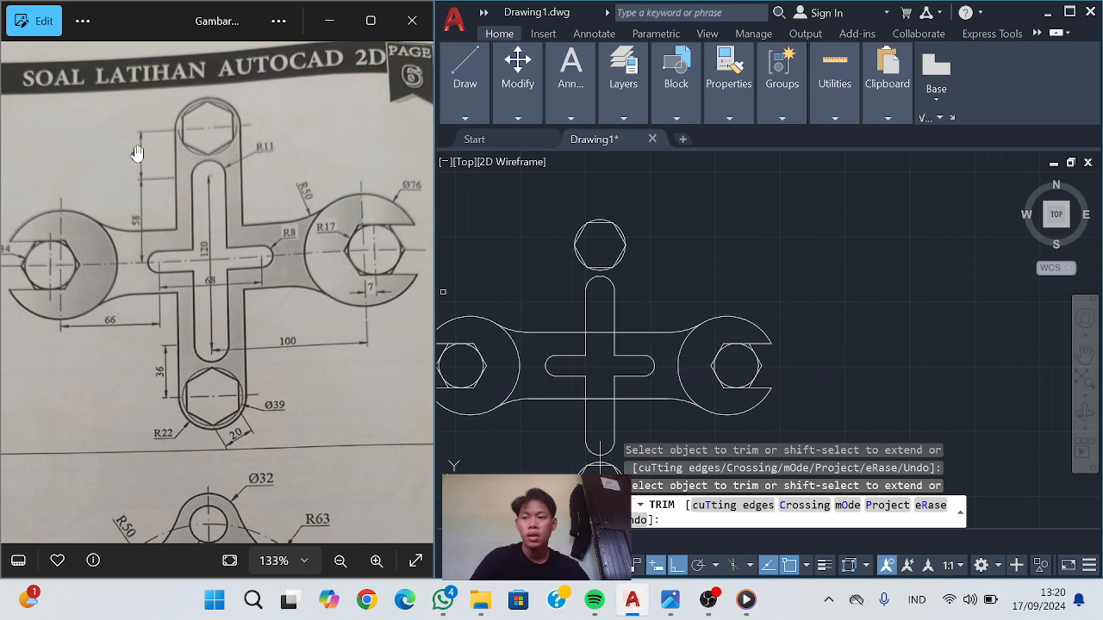
Draw a vertical line joining the right sides of the Ø39 circles around the upper and lower hexagons
{"action": "mouse_move", "coordinate": [470, 83]}
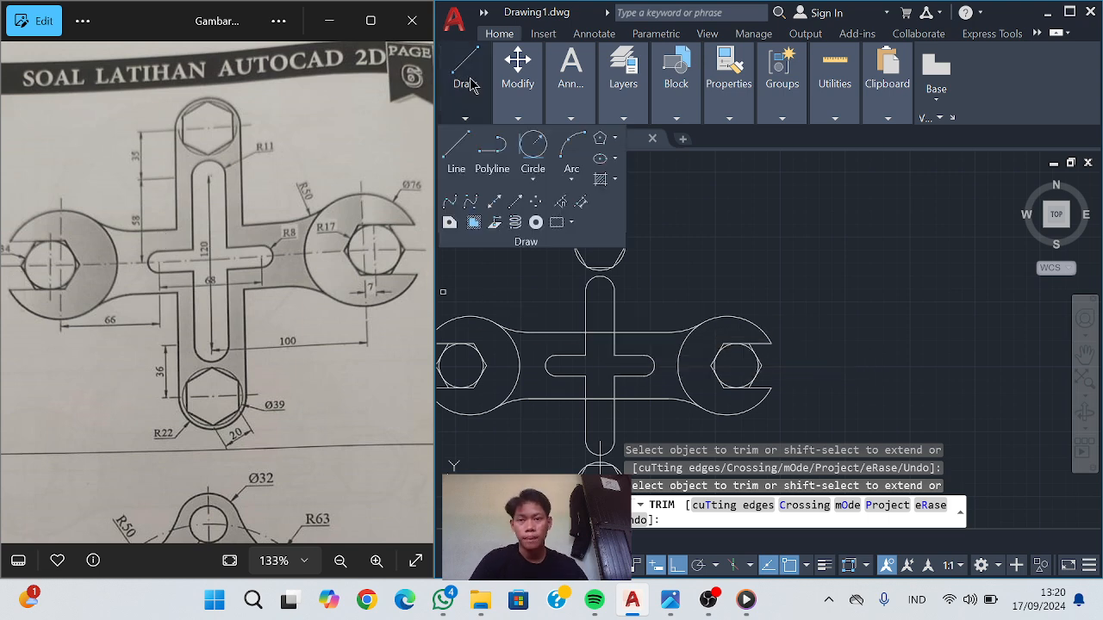
{"action": "left_click", "coordinate": [467, 139]}
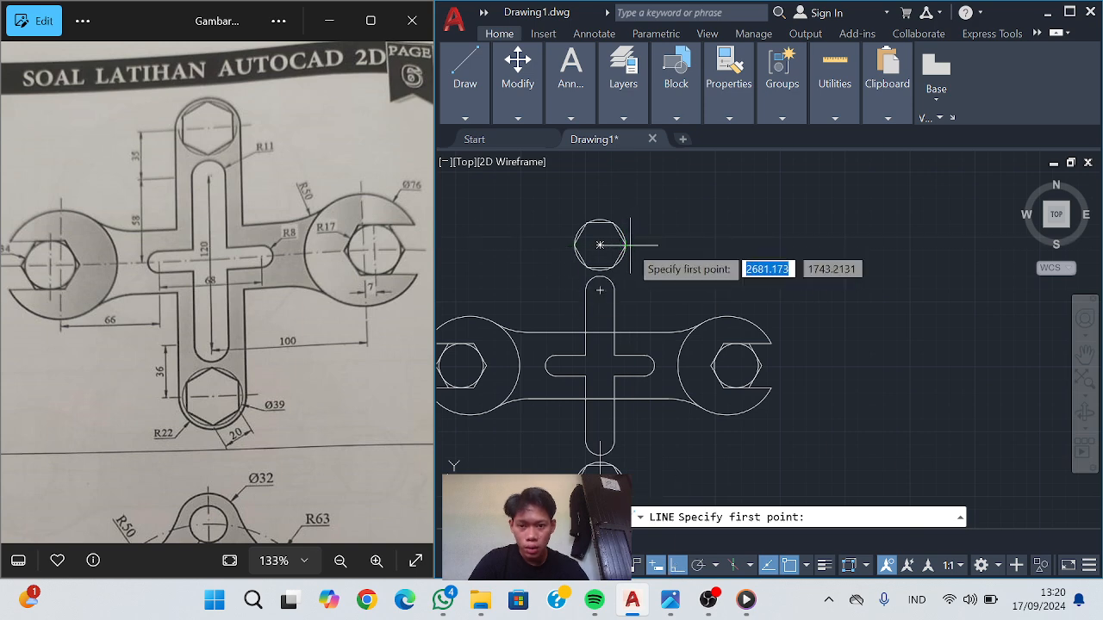
{"action": "scroll", "coordinate": [626, 245], "scroll_direction": "up", "scroll_amount": 2}
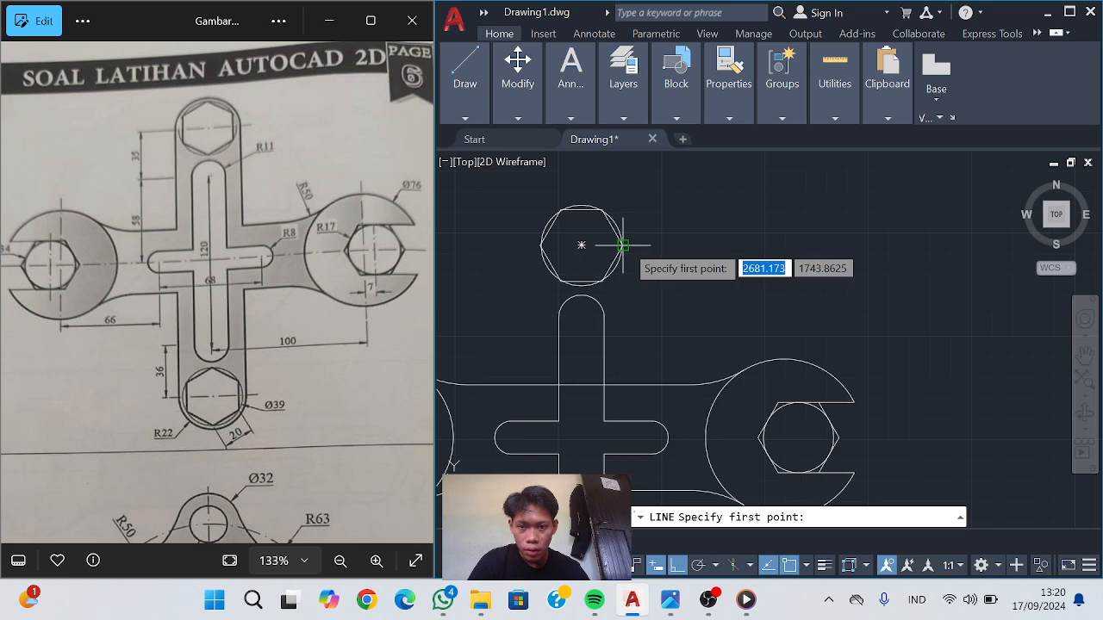
{"action": "left_click", "coordinate": [622, 245]}
{"action": "scroll", "coordinate": [622, 353], "scroll_direction": "down", "scroll_amount": 5}
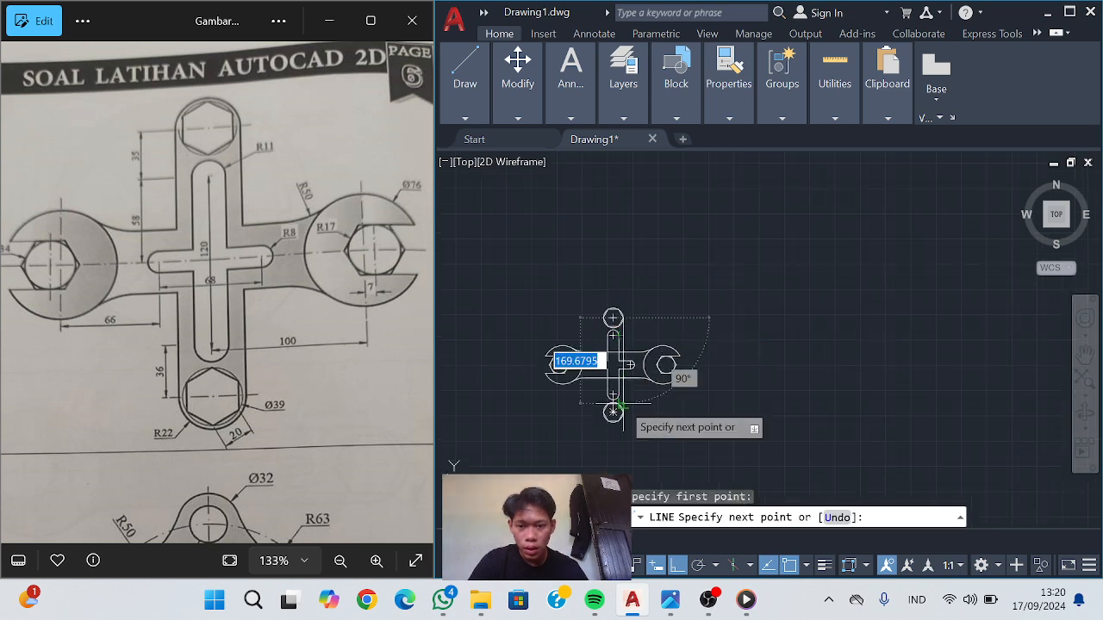
{"action": "scroll", "coordinate": [615, 438], "scroll_direction": "up", "scroll_amount": 3}
{"action": "left_click", "coordinate": [616, 431]}
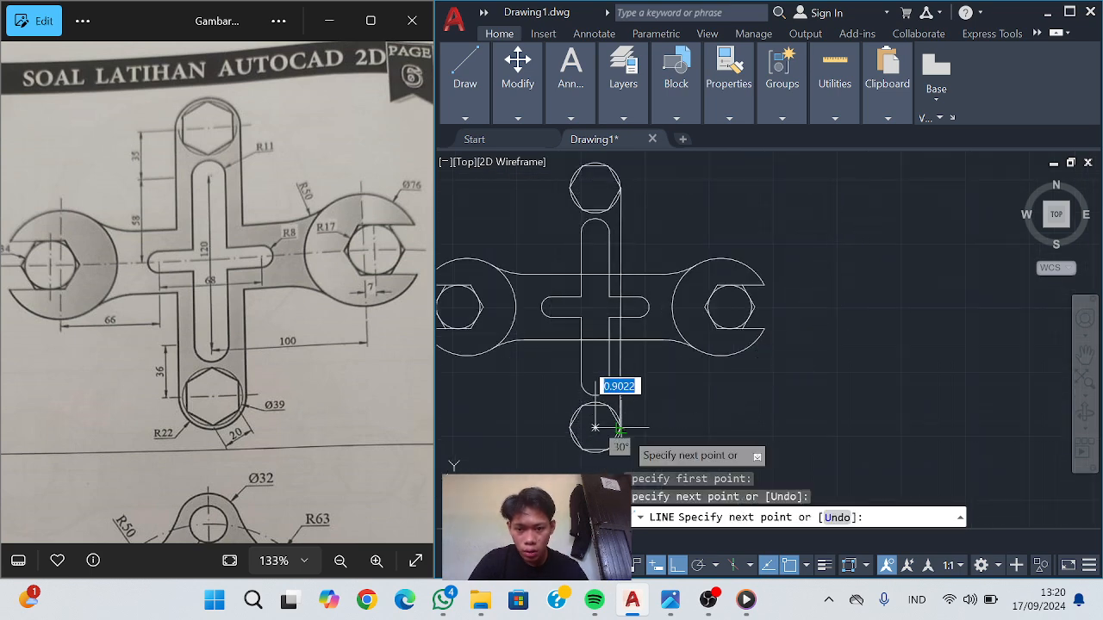
End the line command and delete the vertical line joining the two Ø39 circles
{"action": "mouse_move", "coordinate": [518, 78]}
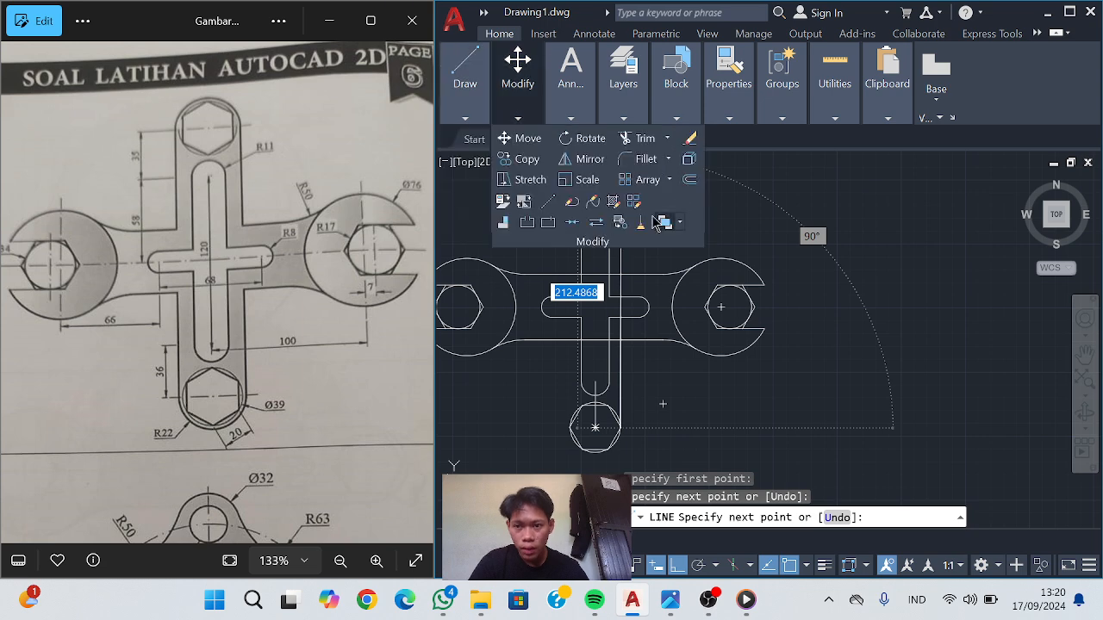
{"action": "mouse_move", "coordinate": [472, 116]}
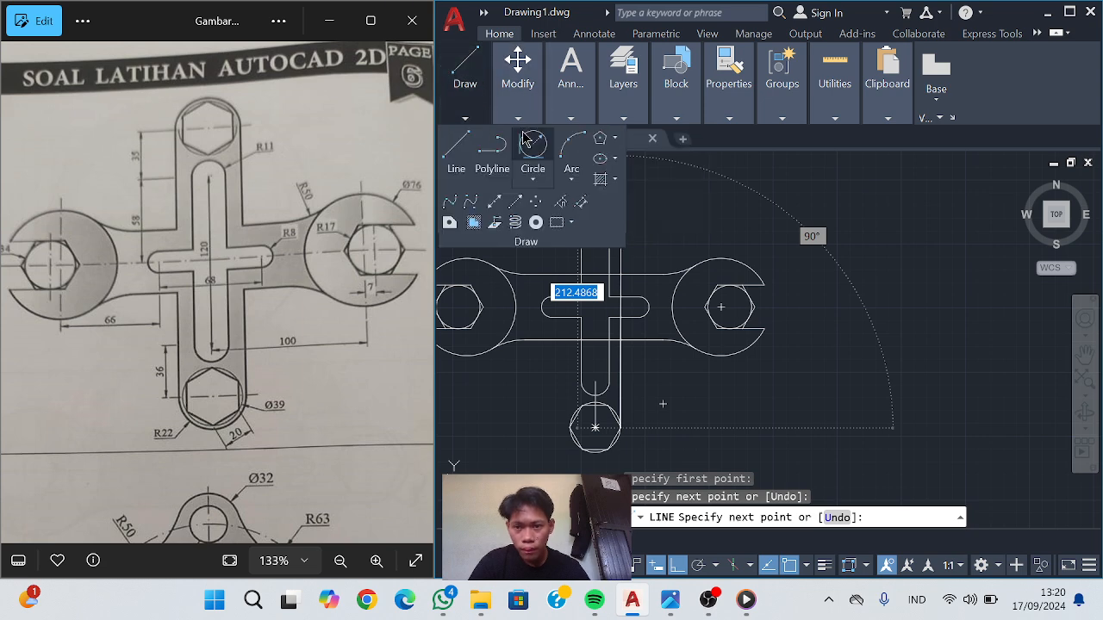
{"action": "left_click", "coordinate": [472, 139]}
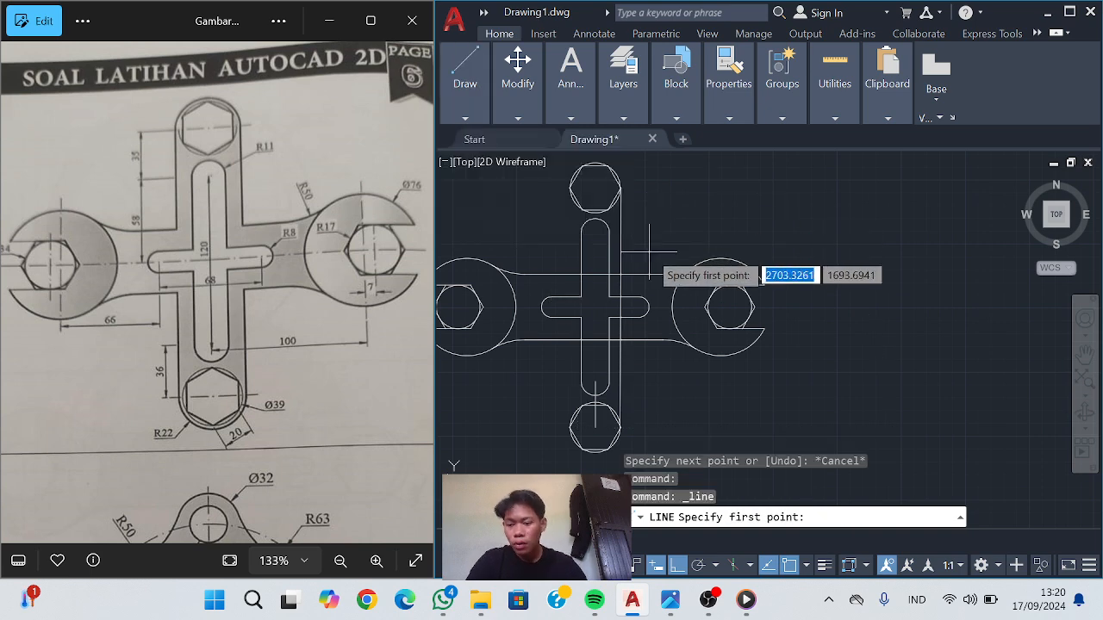
{"action": "key", "text": "Escape"}
{"action": "left_click", "coordinate": [620, 239]}
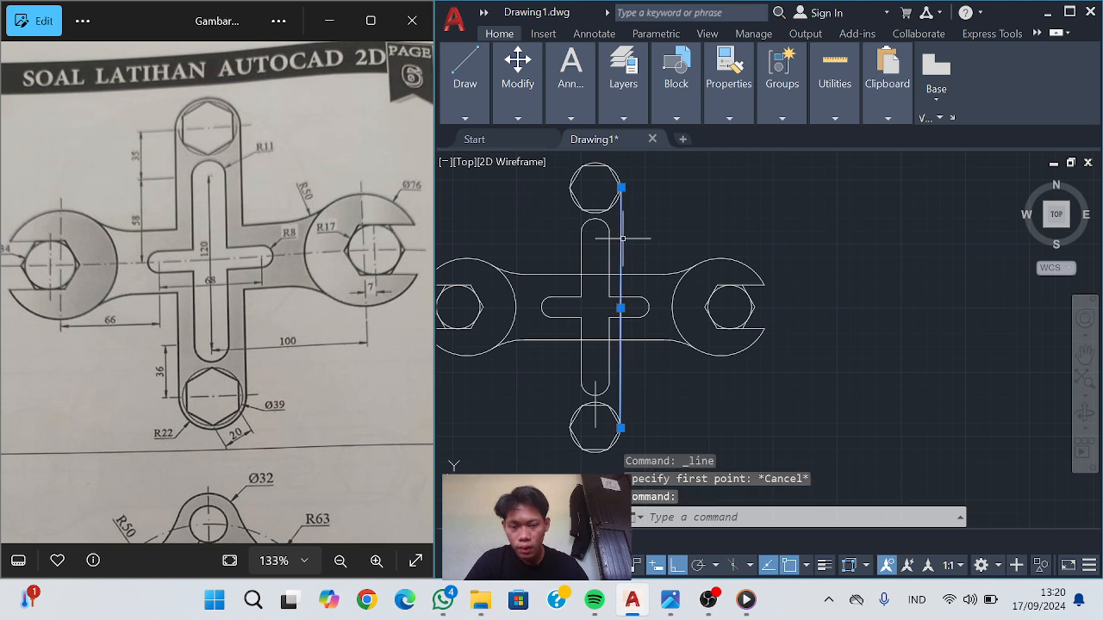
{"action": "key", "text": "Delete"}
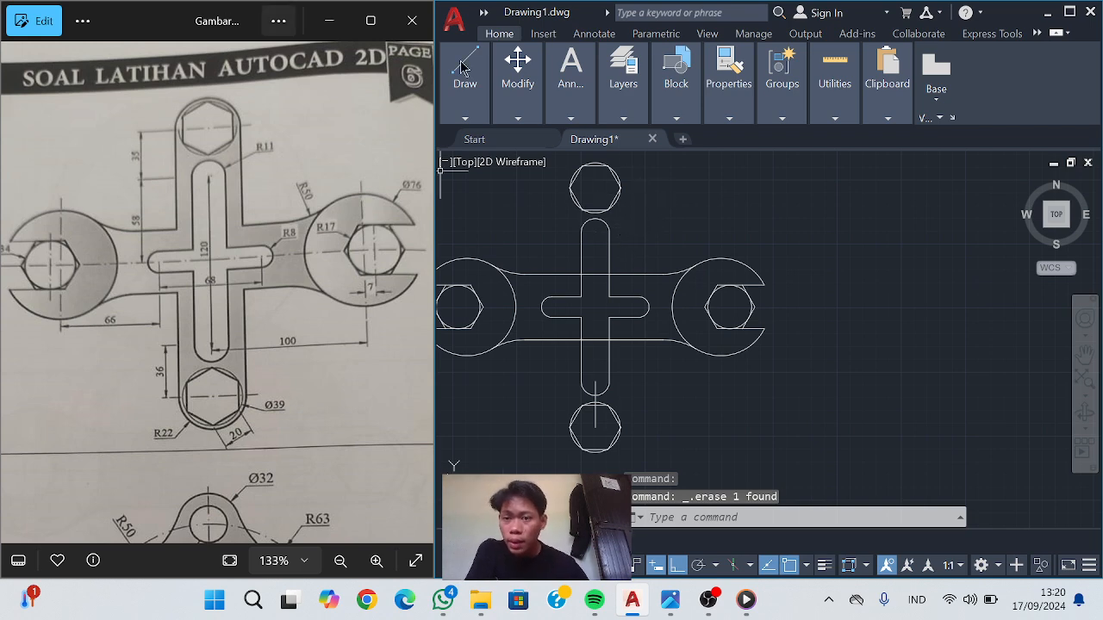
Draw a circle of radius 22 centred on the upper hexagon hole
{"action": "mouse_move", "coordinate": [465, 77]}
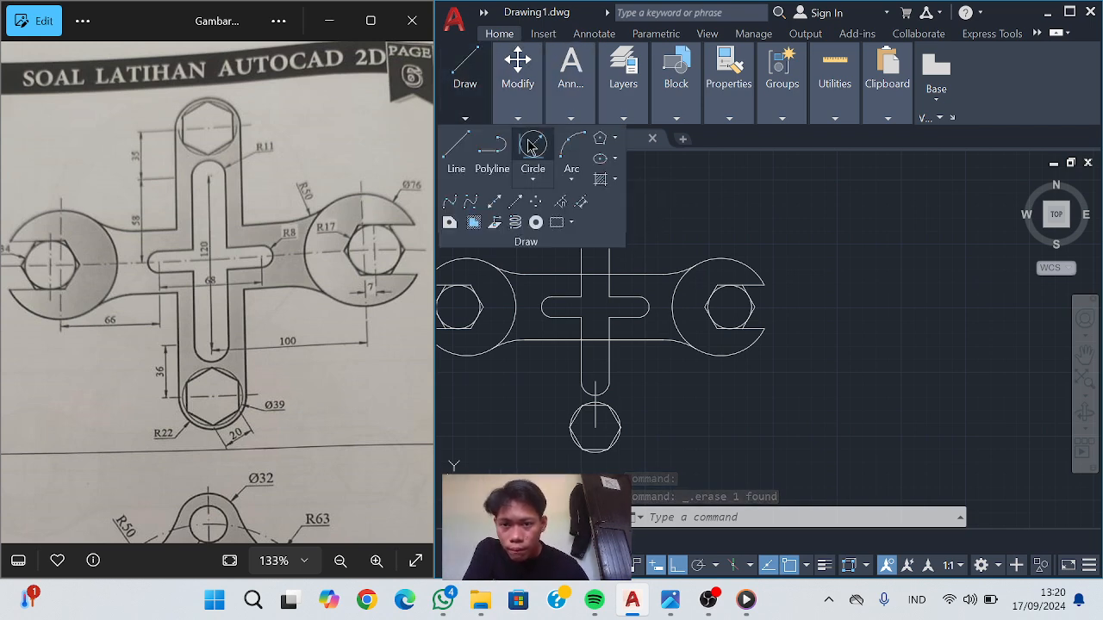
{"action": "left_click", "coordinate": [534, 176]}
{"action": "left_click", "coordinate": [553, 210]}
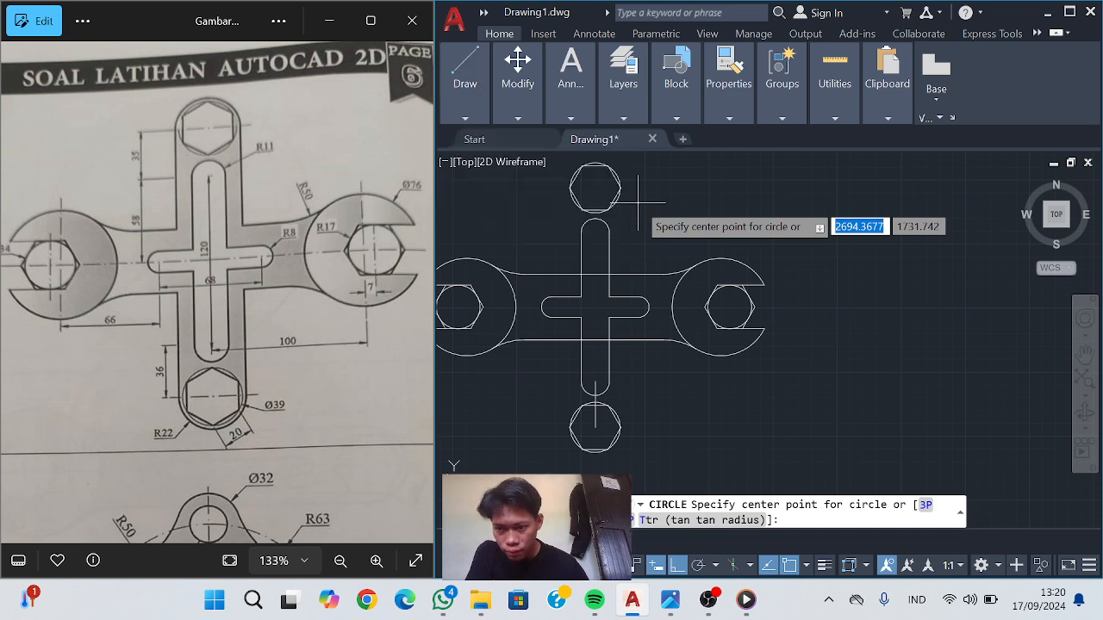
{"action": "left_click", "coordinate": [595, 187]}
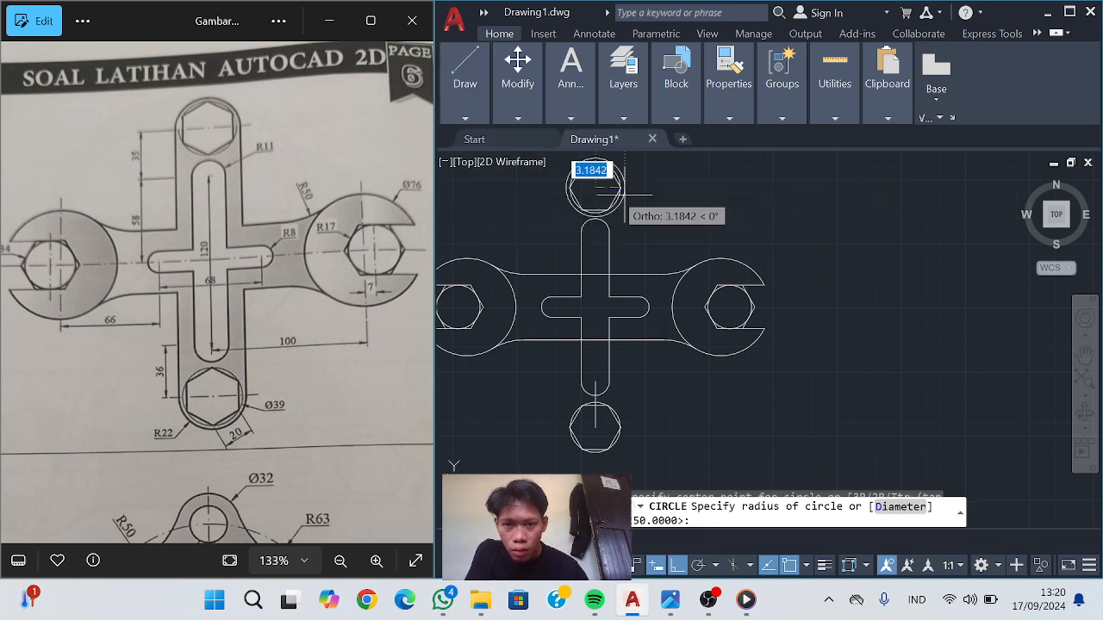
{"action": "type", "text": "22"}
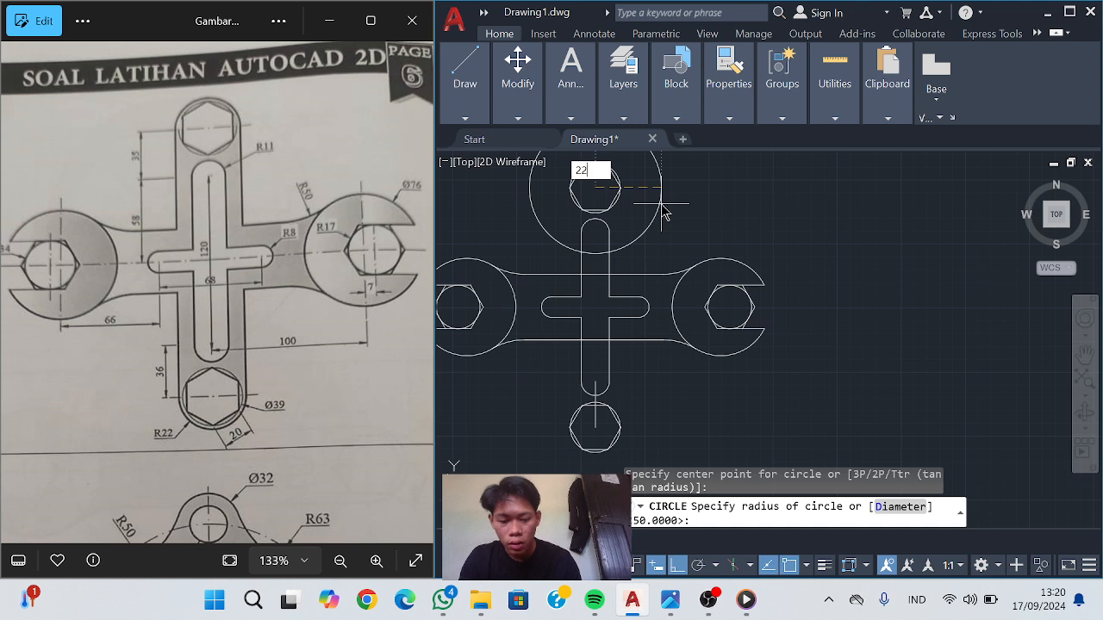
{"action": "key", "text": "Return"}
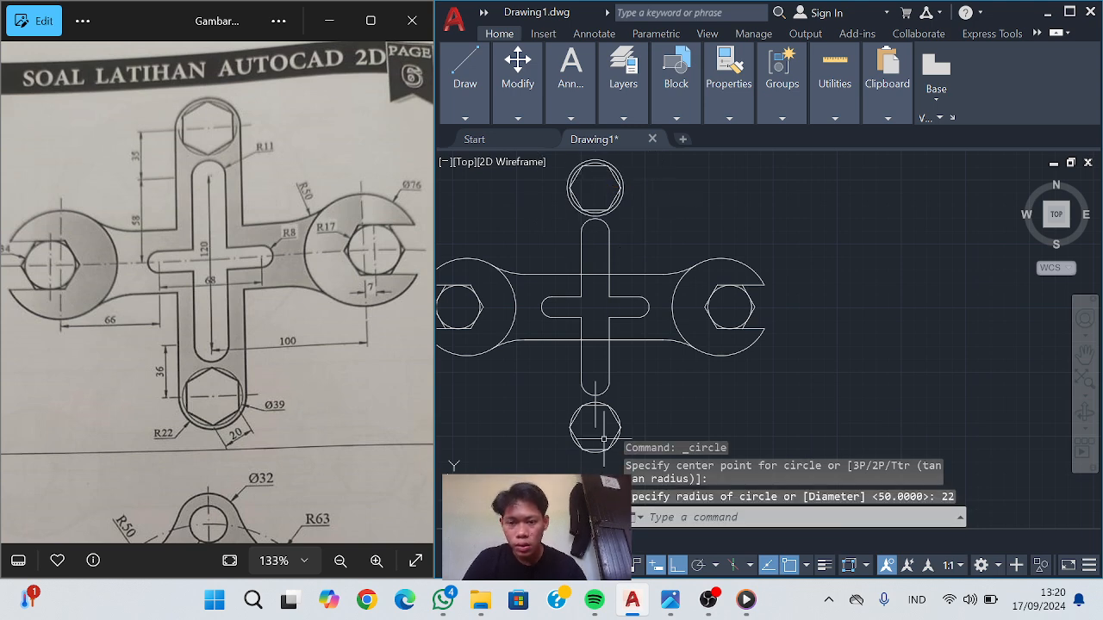
{"action": "left_click", "coordinate": [467, 115]}
{"action": "key", "text": "Escape"}
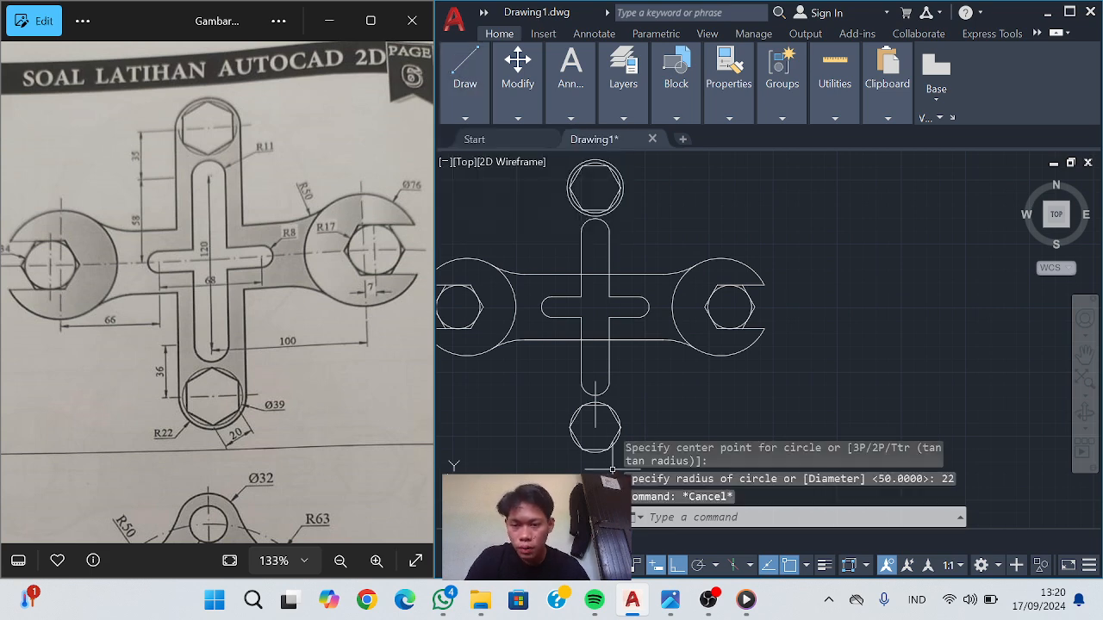
Delete the short vertical construction line running from the slot's lower end to the lower hexagon's centre
{"action": "scroll", "coordinate": [602, 398], "scroll_direction": "up", "scroll_amount": 5}
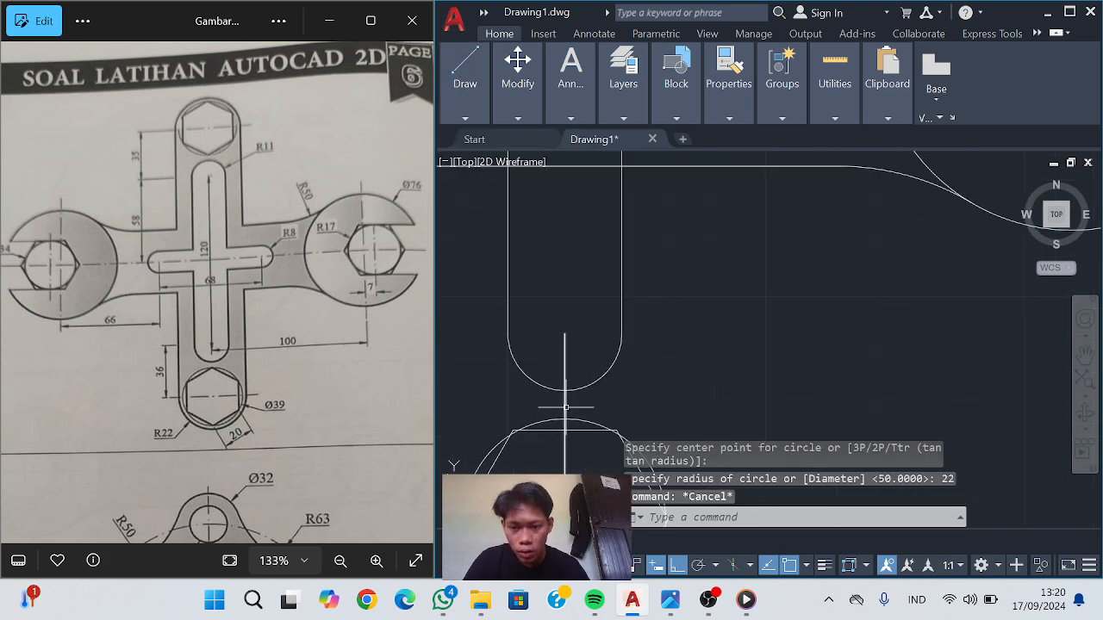
{"action": "left_click", "coordinate": [565, 407]}
{"action": "key", "text": "Delete"}
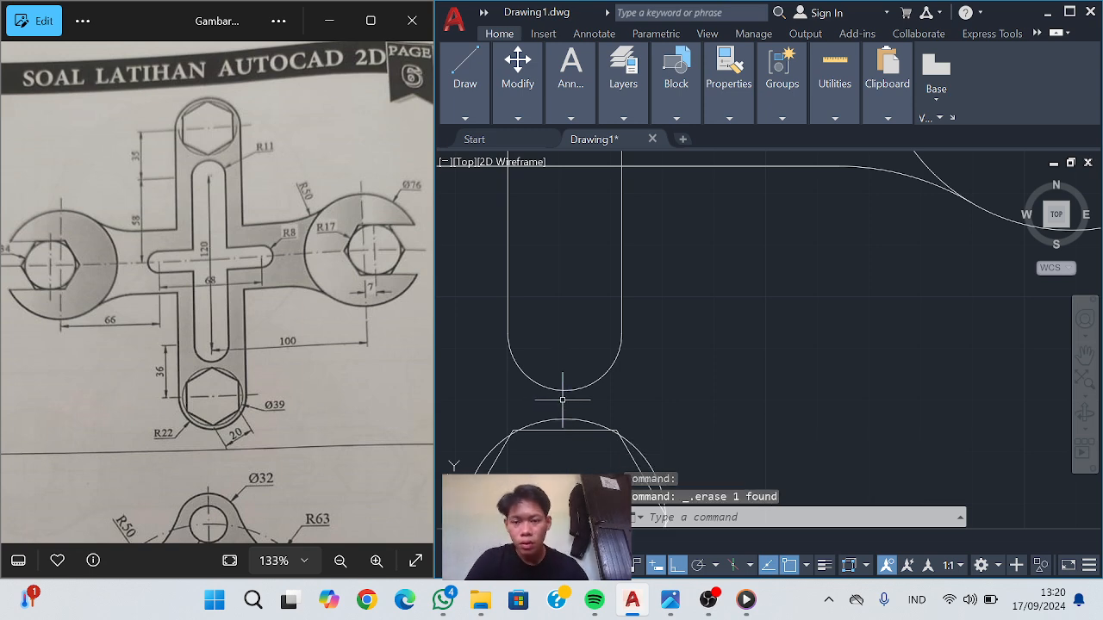
{"action": "scroll", "coordinate": [563, 400], "scroll_direction": "down", "scroll_amount": 4}
Draw a circle of radius 22 centred on the lower hexagon hole
{"action": "mouse_move", "coordinate": [465, 84]}
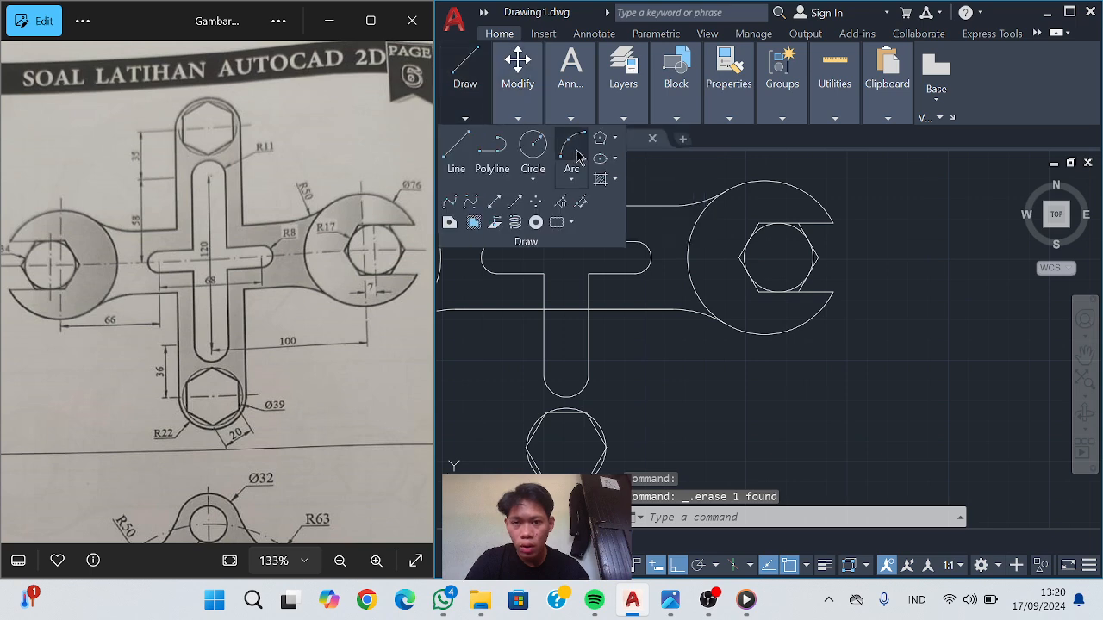
{"action": "left_click", "coordinate": [532, 147]}
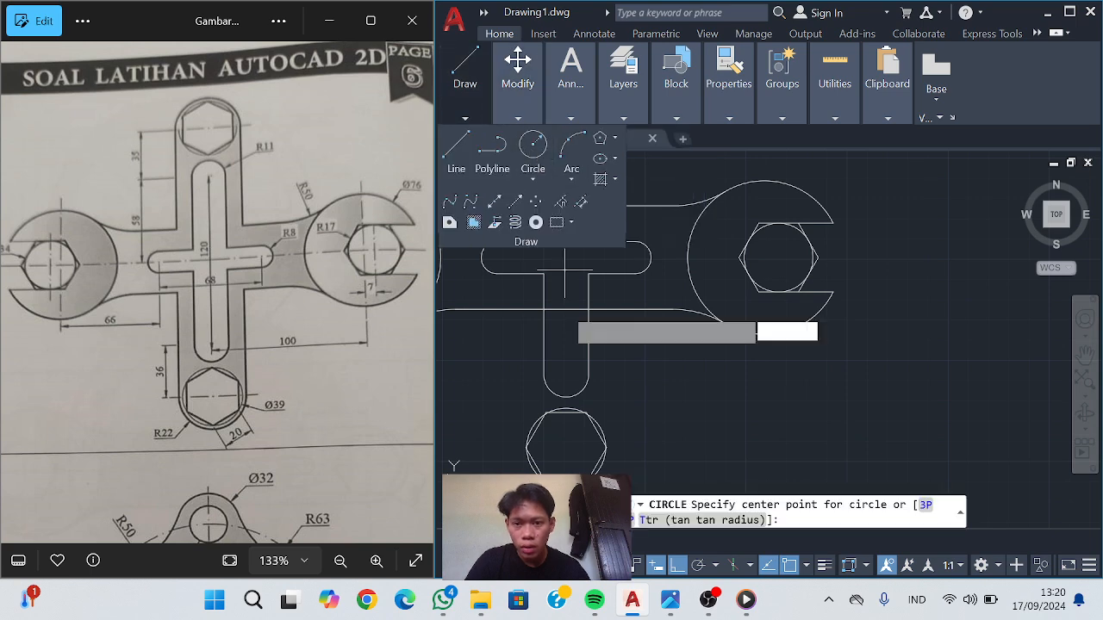
{"action": "left_click", "coordinate": [565, 447]}
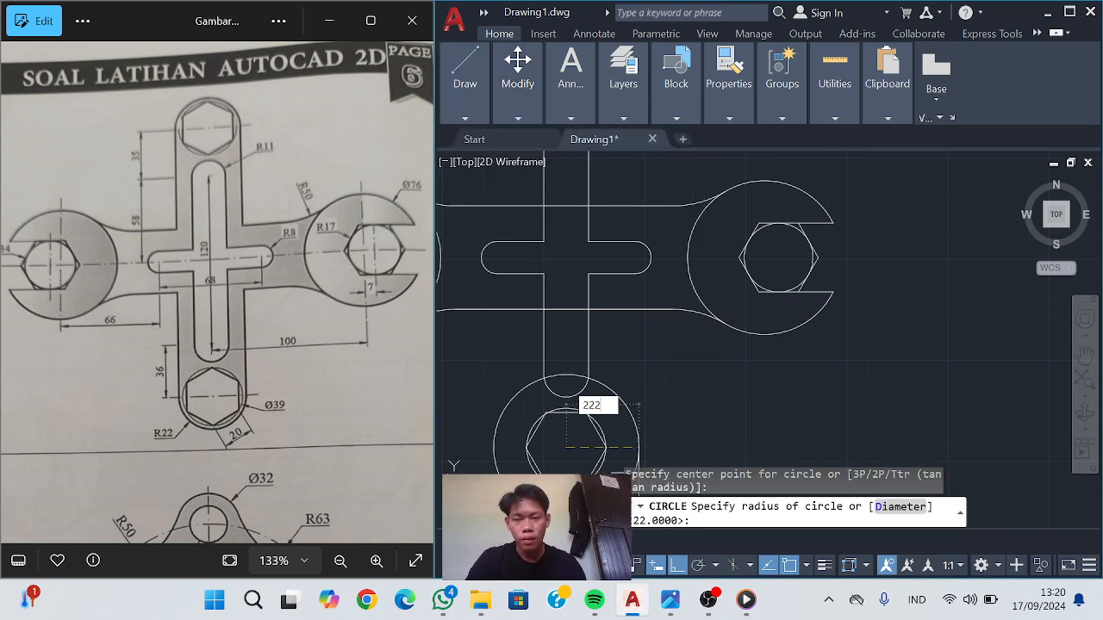
{"action": "key", "text": "Return"}
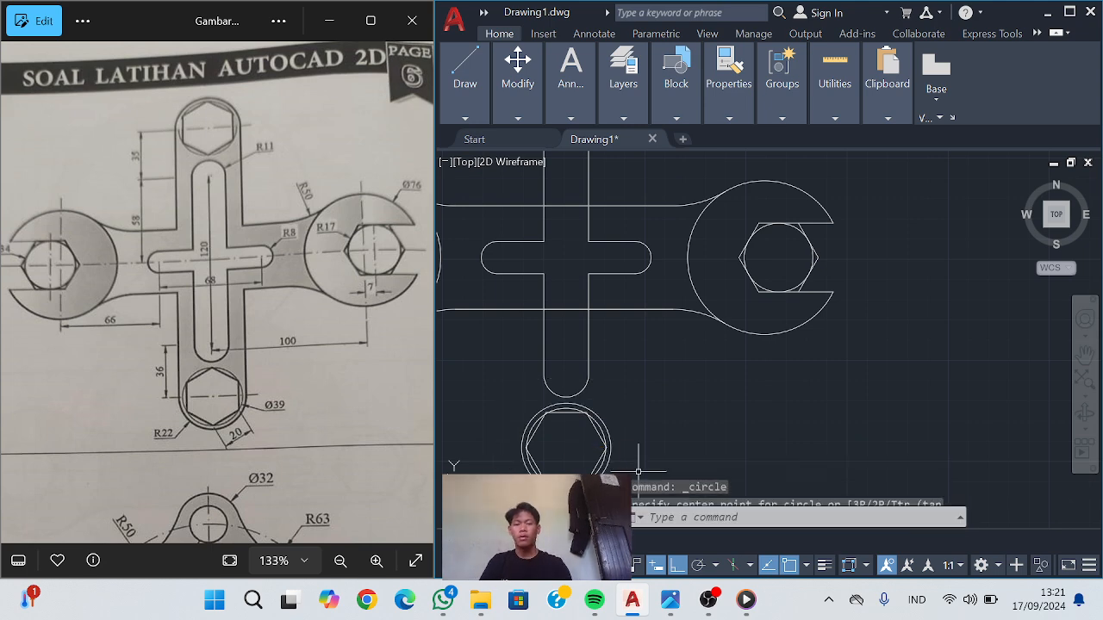
Draw a vertical line from the upper R22 circle's right quadrant to the lower R22 circle's right quadrant
{"action": "scroll", "coordinate": [594, 337], "scroll_direction": "down", "scroll_amount": 6}
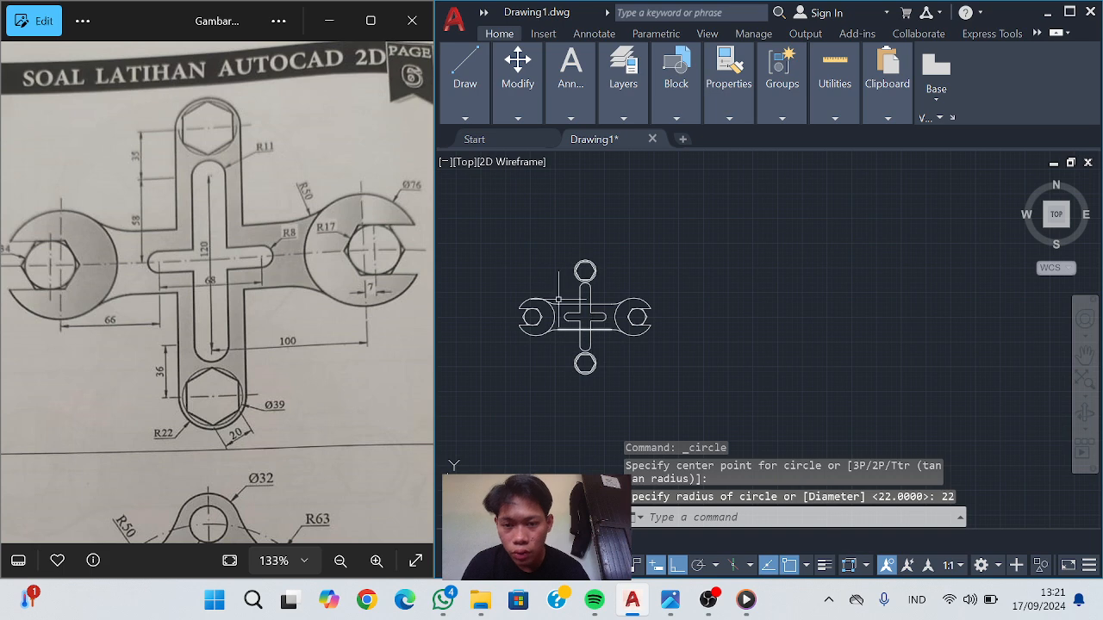
{"action": "scroll", "coordinate": [564, 323], "scroll_direction": "up", "scroll_amount": 2}
{"action": "left_click", "coordinate": [477, 118]}
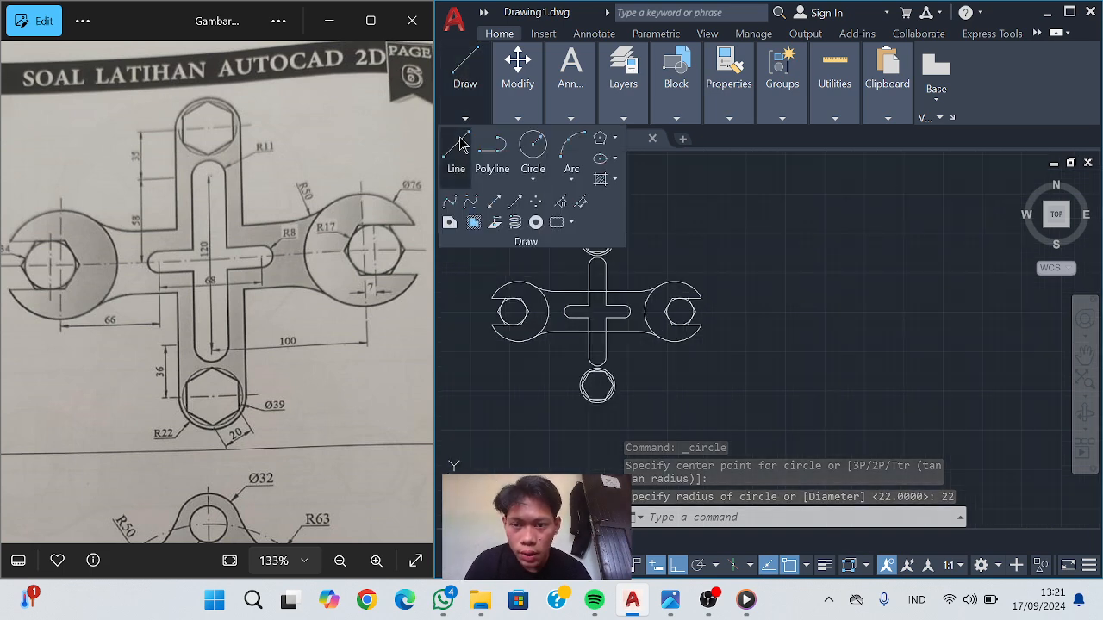
{"action": "left_click", "coordinate": [460, 143]}
{"action": "scroll", "coordinate": [617, 247], "scroll_direction": "up", "scroll_amount": 3}
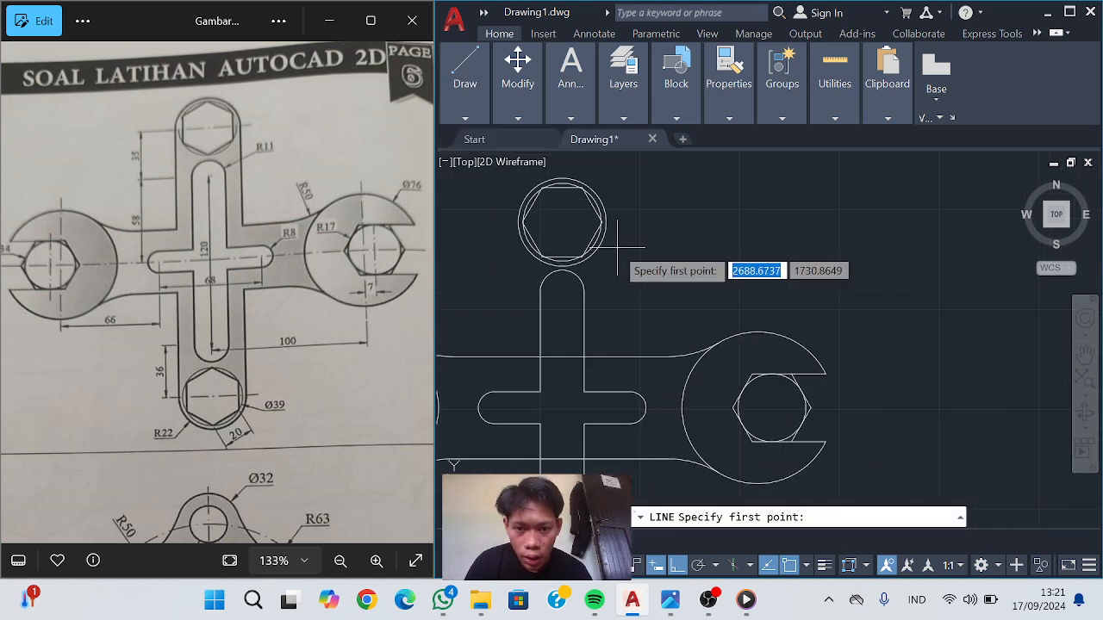
{"action": "left_click", "coordinate": [606, 222]}
{"action": "scroll", "coordinate": [588, 344], "scroll_direction": "down", "scroll_amount": 5}
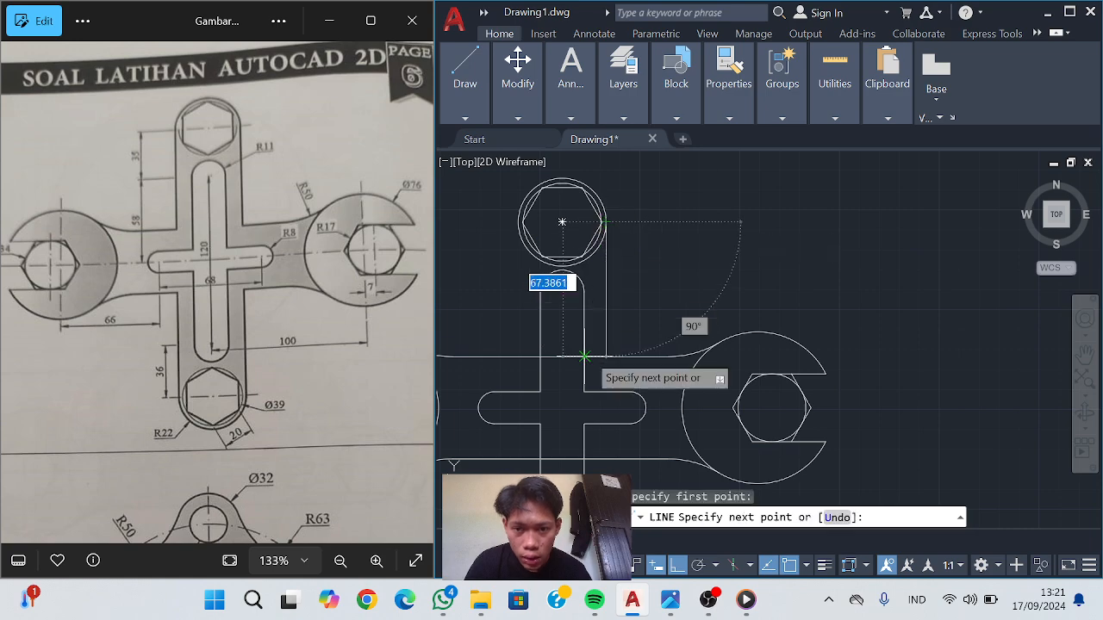
{"action": "scroll", "coordinate": [593, 450], "scroll_direction": "up", "scroll_amount": 5}
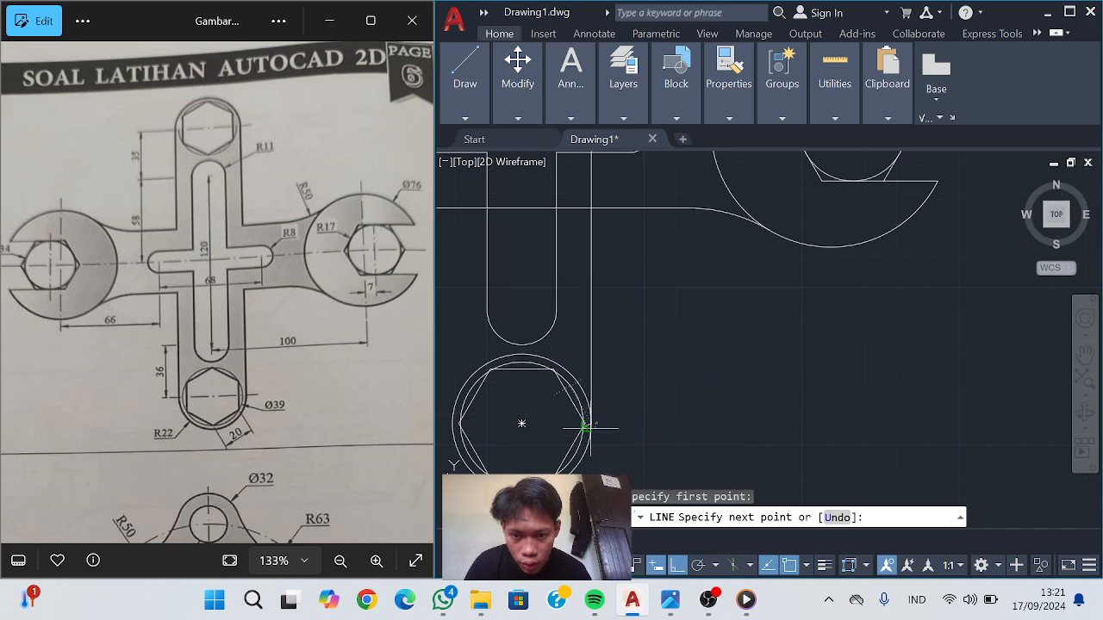
{"action": "scroll", "coordinate": [591, 423], "scroll_direction": "down", "scroll_amount": 4}
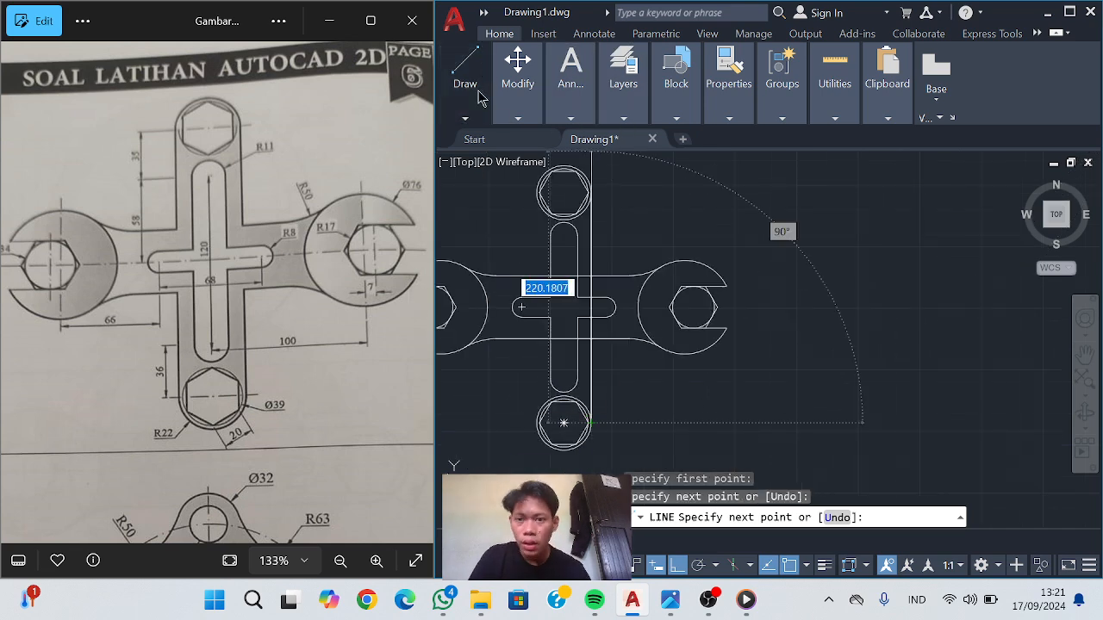
Draw a vertical line from the upper R22 circle's left quadrant to the lower R22 circle's left quadrant
{"action": "mouse_move", "coordinate": [481, 98]}
{"action": "left_click", "coordinate": [456, 148]}
{"action": "scroll", "coordinate": [549, 256], "scroll_direction": "up", "scroll_amount": 4}
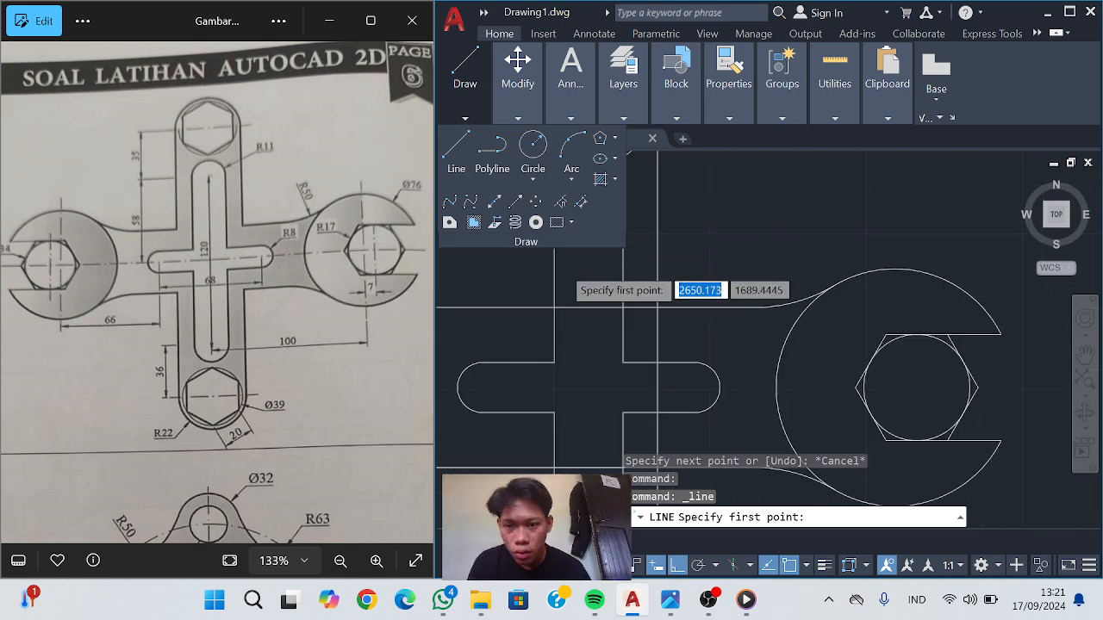
{"action": "scroll", "coordinate": [555, 304], "scroll_direction": "down", "scroll_amount": 4}
{"action": "scroll", "coordinate": [566, 239], "scroll_direction": "up", "scroll_amount": 5}
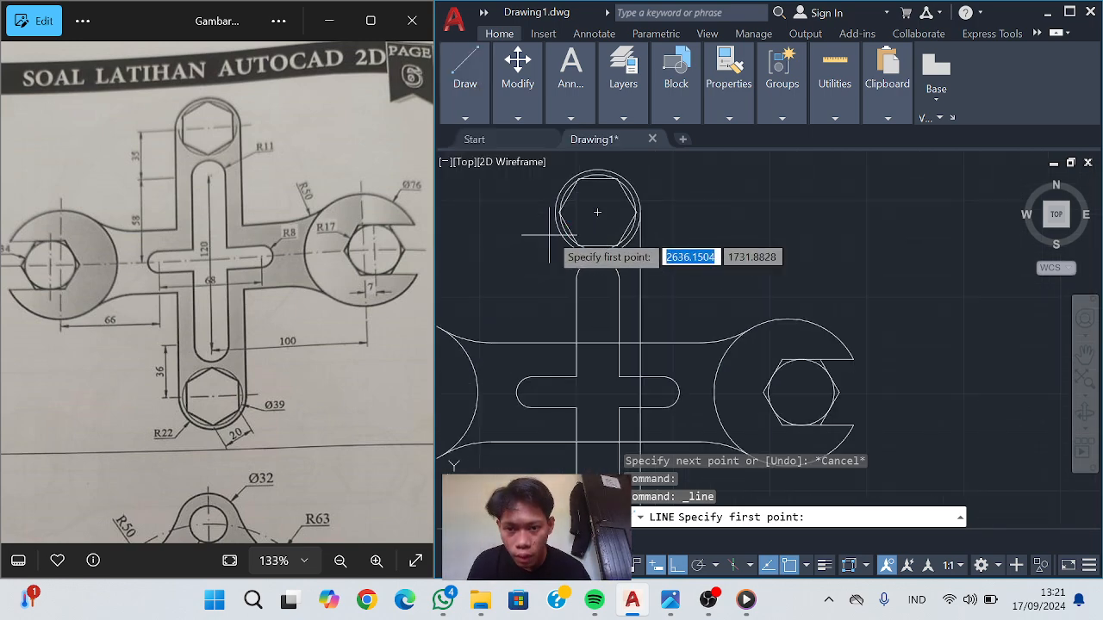
{"action": "left_click", "coordinate": [597, 210]}
{"action": "scroll", "coordinate": [598, 215], "scroll_direction": "down", "scroll_amount": 4}
{"action": "scroll", "coordinate": [565, 344], "scroll_direction": "up", "scroll_amount": 4}
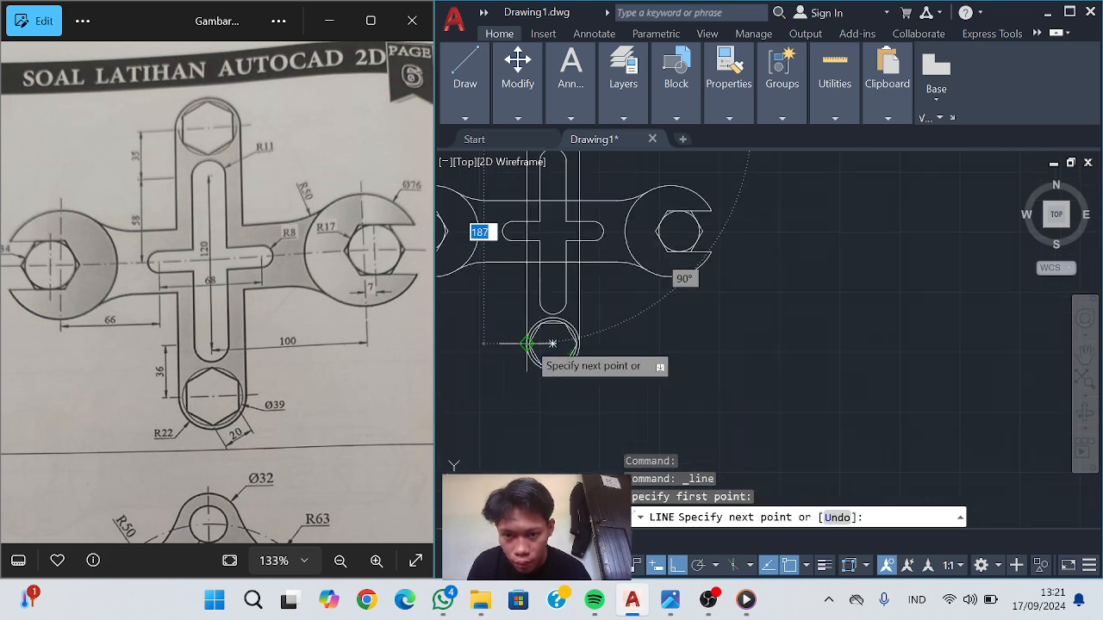
{"action": "left_click", "coordinate": [552, 344]}
{"action": "scroll", "coordinate": [611, 306], "scroll_direction": "up", "scroll_amount": 3}
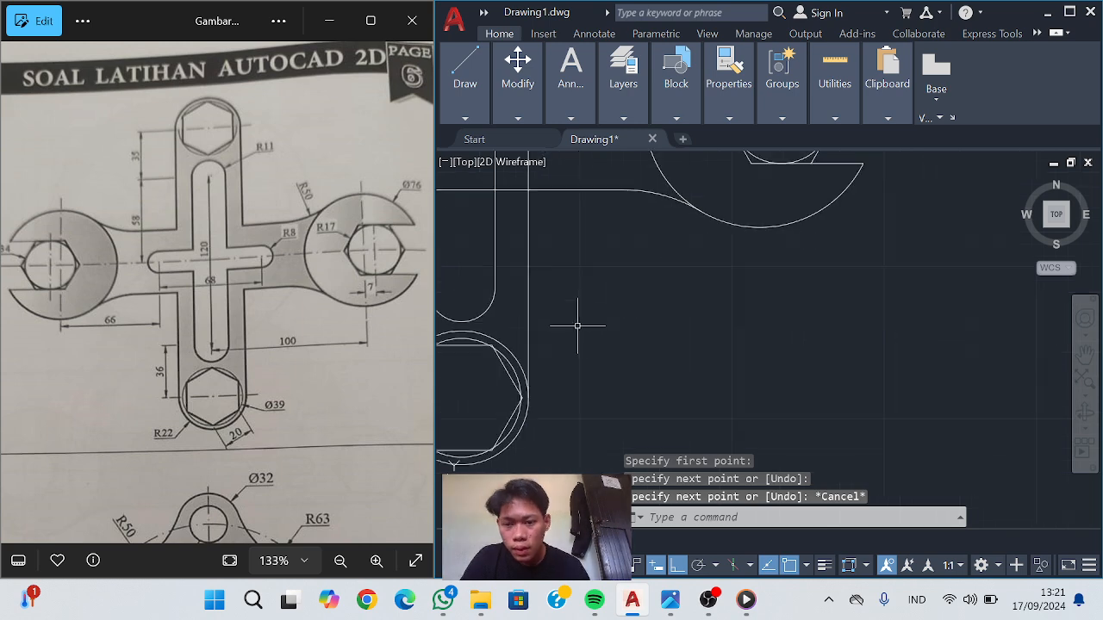
{"action": "scroll", "coordinate": [574, 314], "scroll_direction": "down", "scroll_amount": 3}
Trim away the inner arc of the lower R22 circle between the vertical arm's side lines
{"action": "left_click", "coordinate": [465, 118]}
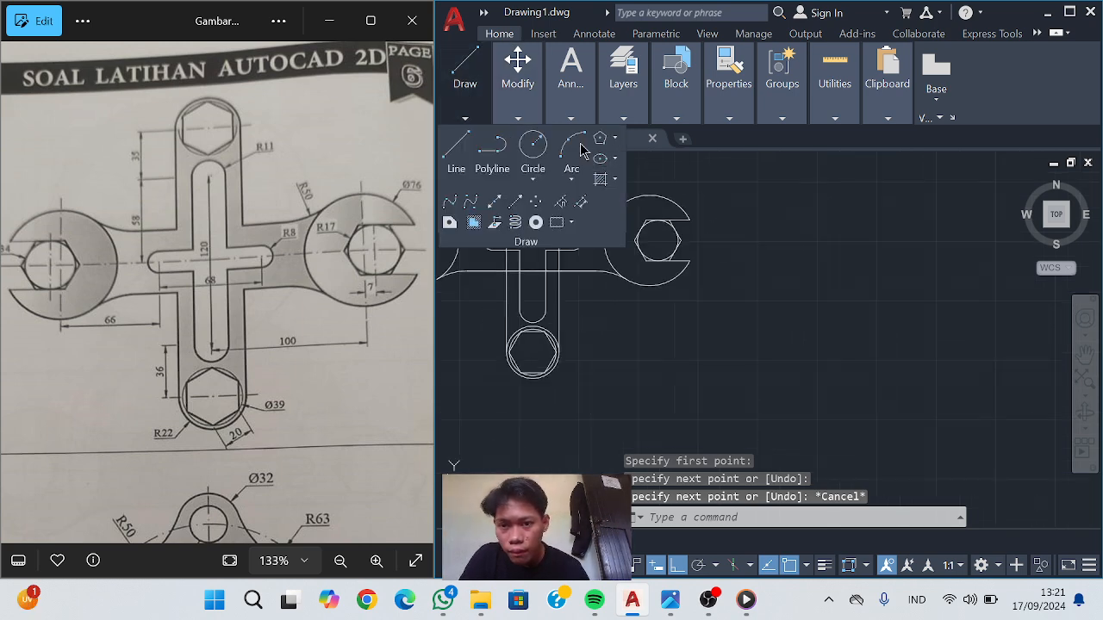
{"action": "left_click", "coordinate": [518, 118]}
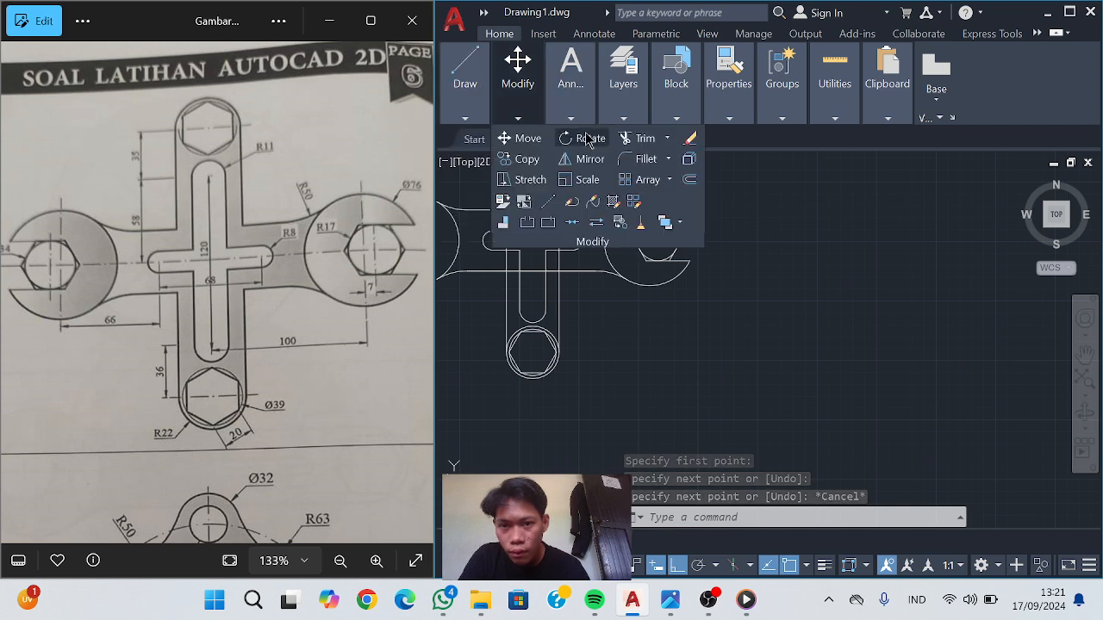
{"action": "left_click", "coordinate": [644, 139]}
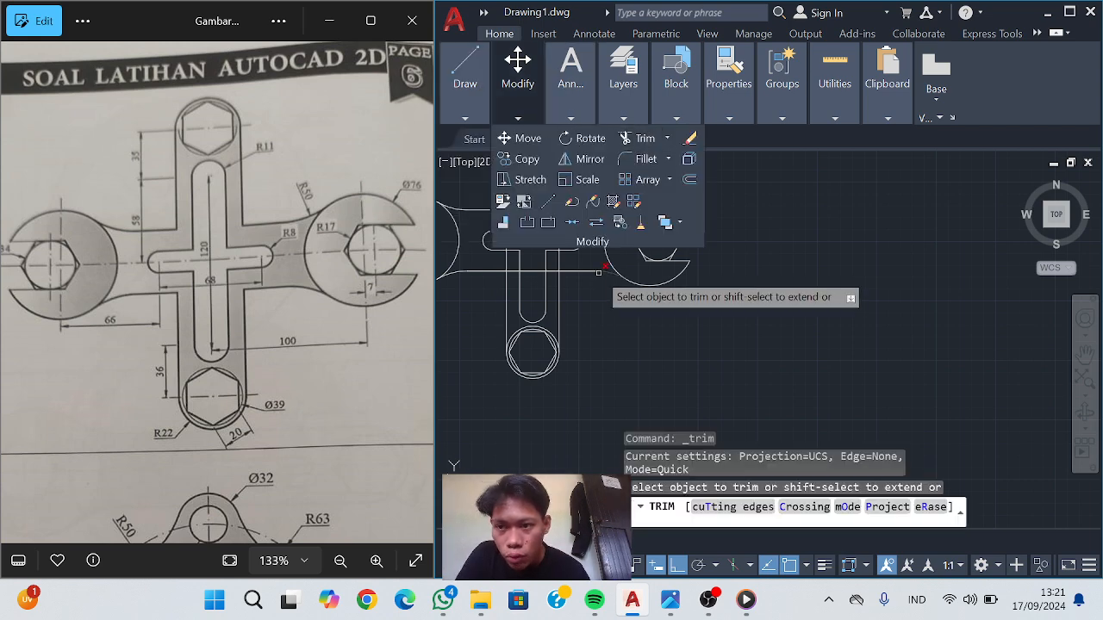
{"action": "scroll", "coordinate": [598, 293], "scroll_direction": "down", "scroll_amount": 2}
{"action": "scroll", "coordinate": [509, 298], "scroll_direction": "up", "scroll_amount": 4}
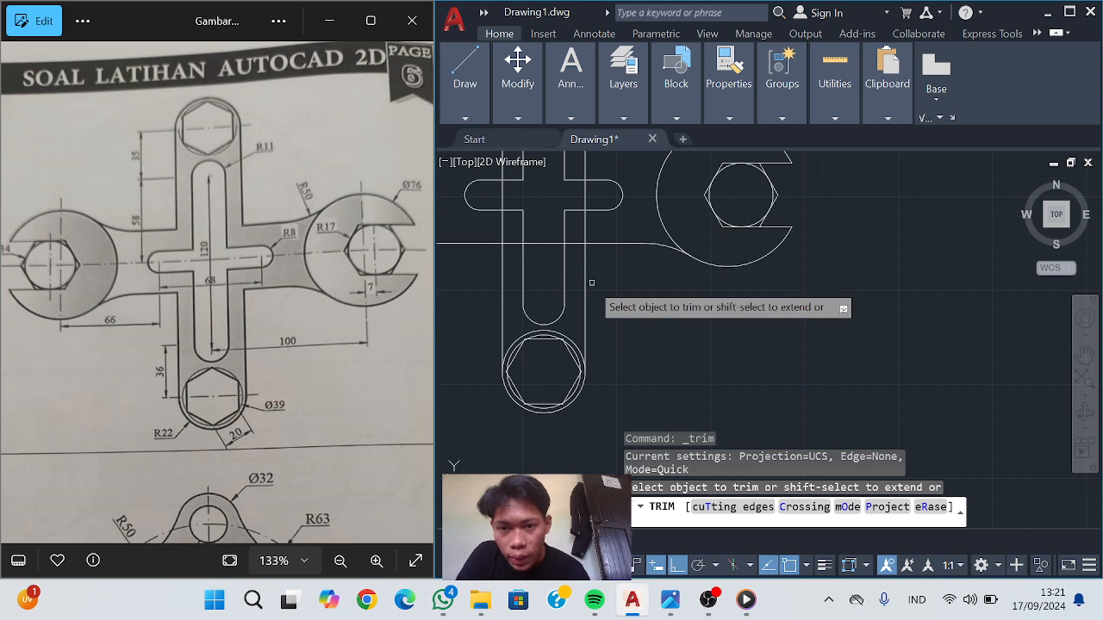
{"action": "left_click", "coordinate": [570, 340]}
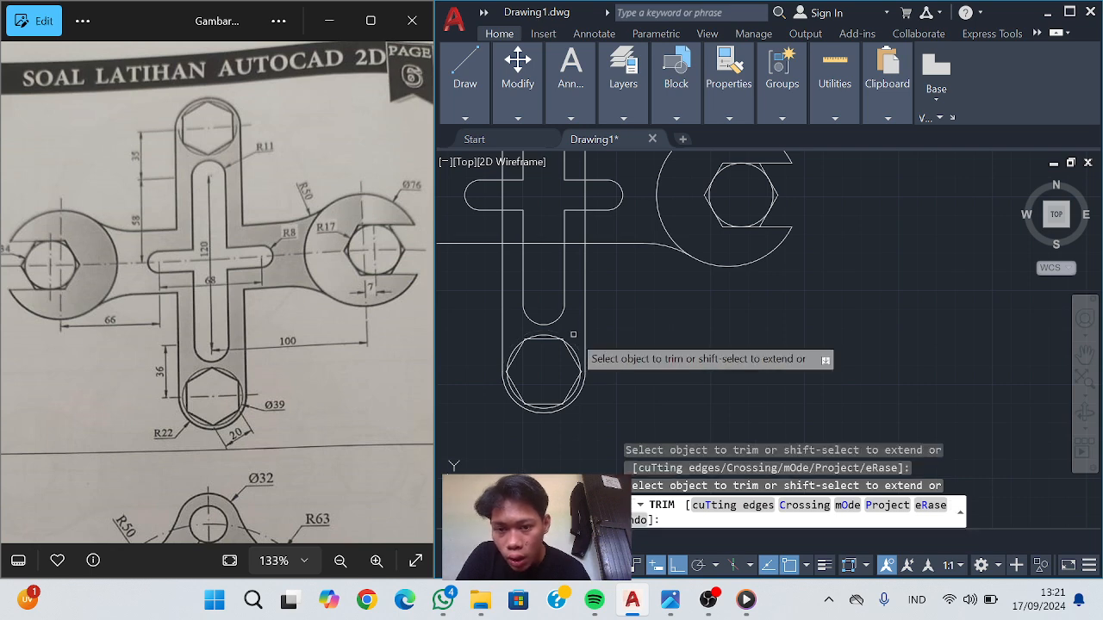
Trim the horizontal arm's lower edge between the slot and both side lines of the vertical arm
{"action": "middle_click_drag", "start_coordinate": [570, 340], "coordinate": [576, 439]}
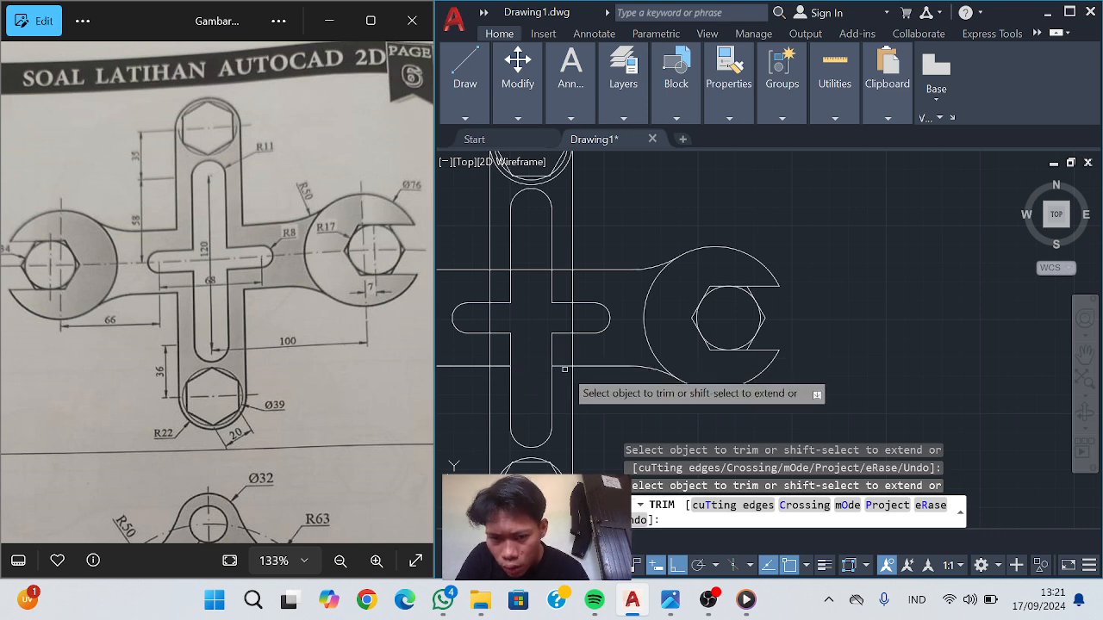
{"action": "left_click_drag", "start_coordinate": [564, 379], "coordinate": [587, 349]}
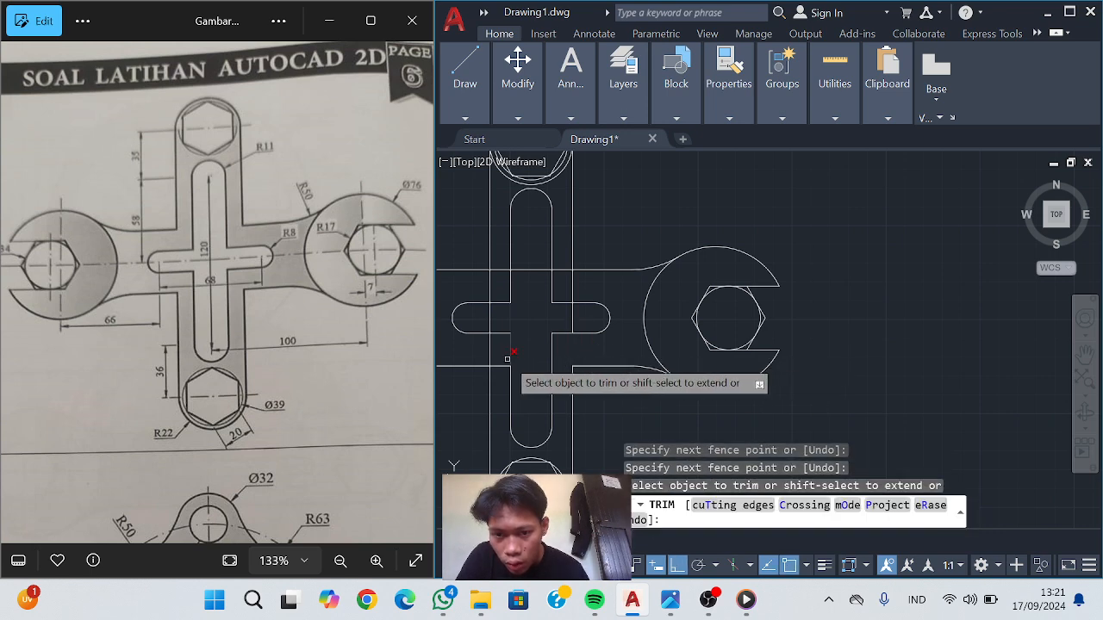
{"action": "mouse_move", "coordinate": [479, 354]}
{"action": "left_mouse_down"}
{"action": "mouse_move", "coordinate": [526, 349]}
{"action": "mouse_move", "coordinate": [501, 352]}
{"action": "left_mouse_up"}
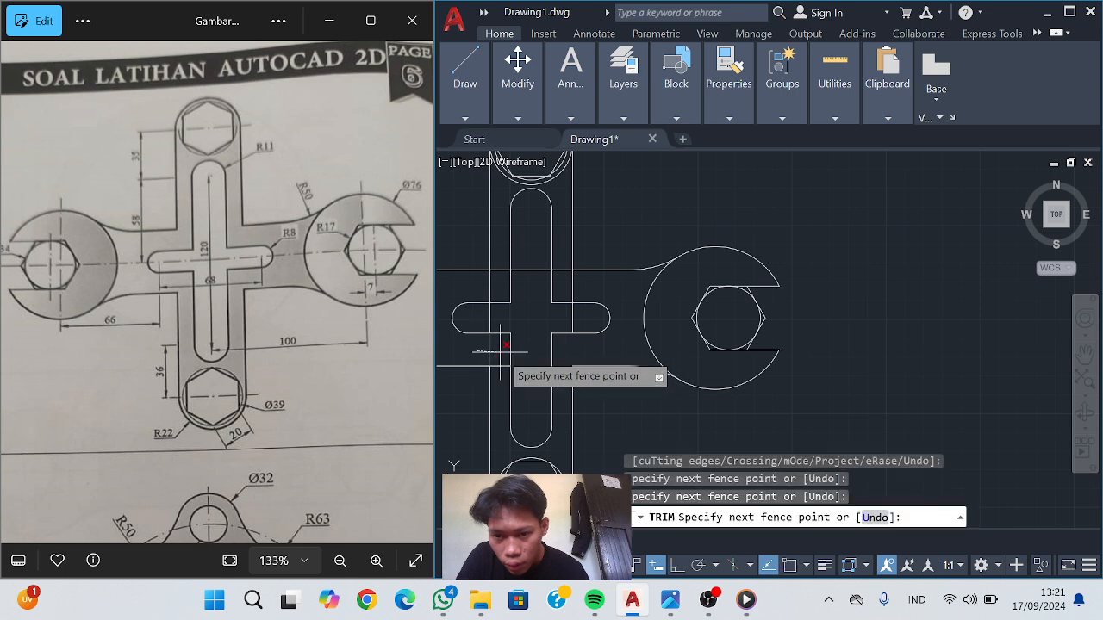
{"action": "left_click", "coordinate": [496, 352]}
{"action": "left_click", "coordinate": [499, 355]}
{"action": "left_click", "coordinate": [500, 384]}
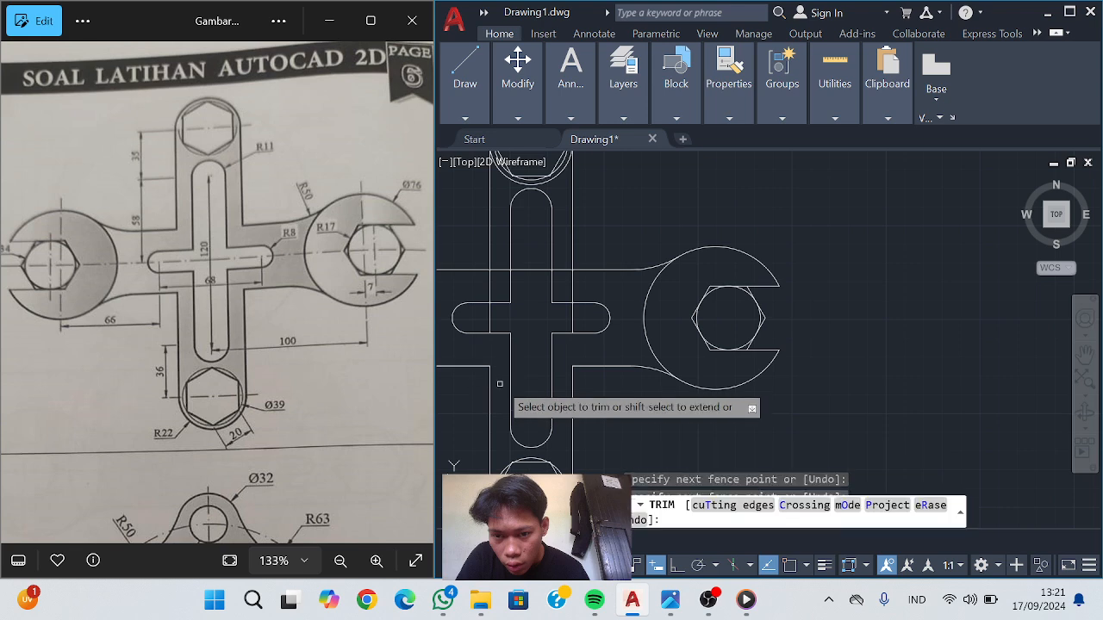
Trim both side lines of the vertical arm where they cross the horizontal arm
{"action": "left_click", "coordinate": [475, 316]}
{"action": "left_click", "coordinate": [517, 317]}
{"action": "left_click", "coordinate": [583, 313]}
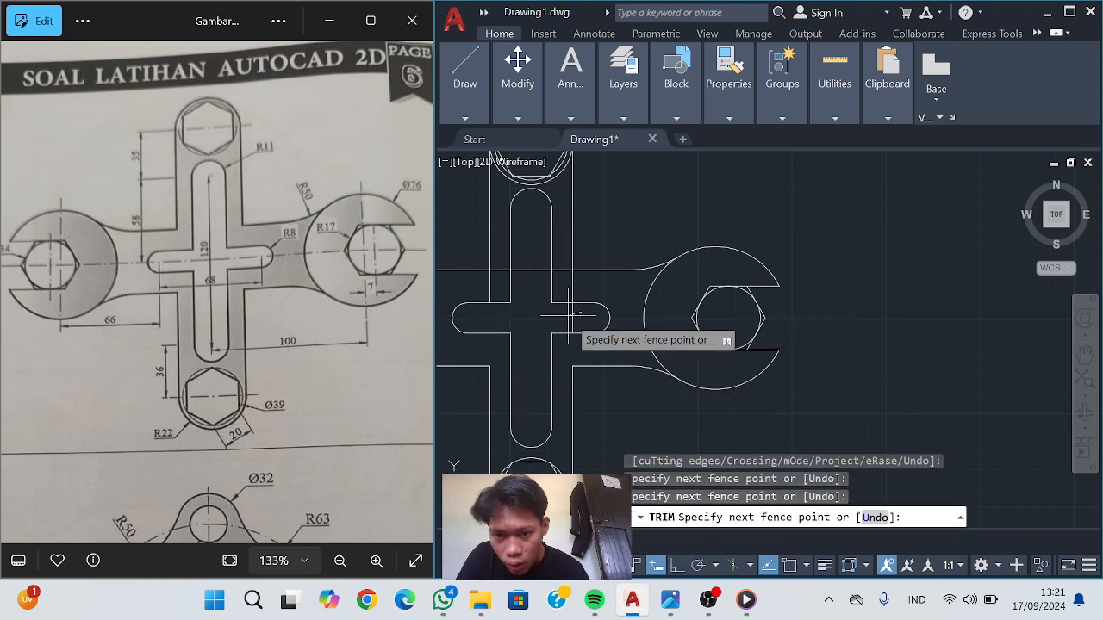
{"action": "left_click", "coordinate": [562, 318]}
{"action": "left_click", "coordinate": [568, 303]}
Trim the horizontal arm's upper edge where it crosses the vertical arm, including the portion inside the slot
{"action": "left_click", "coordinate": [566, 269]}
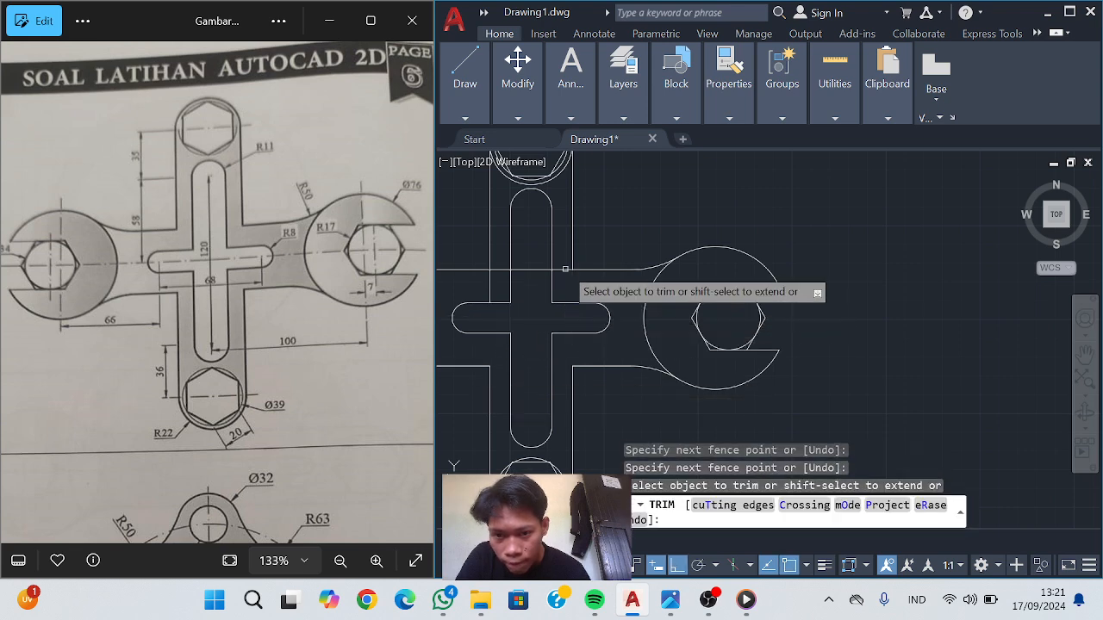
{"action": "left_click", "coordinate": [564, 254]}
{"action": "left_click", "coordinate": [563, 279]}
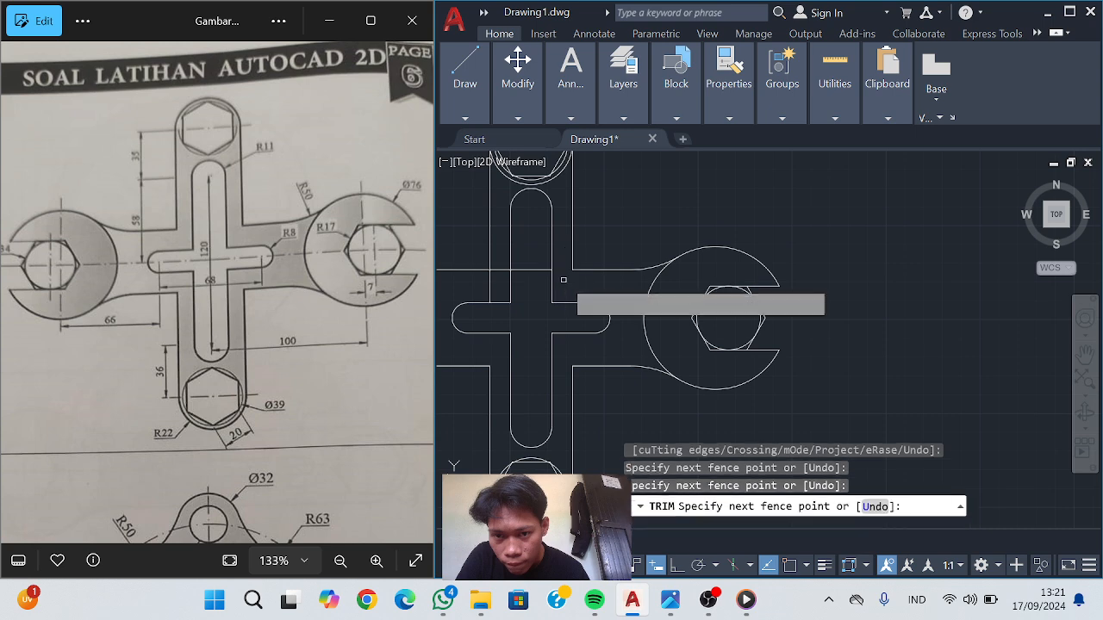
{"action": "left_click", "coordinate": [505, 258]}
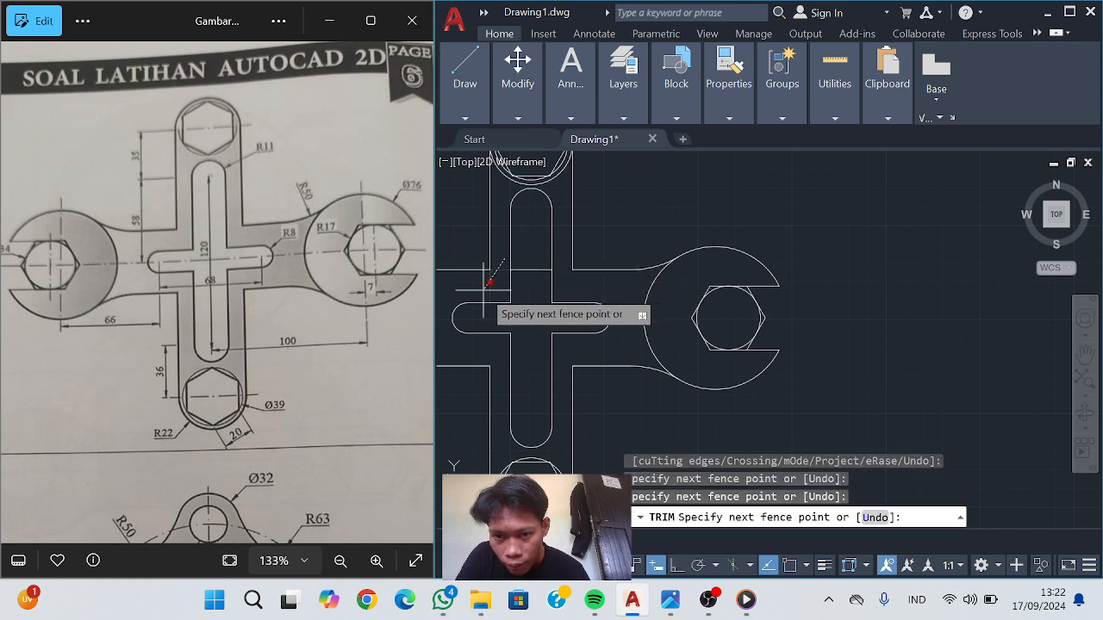
{"action": "left_click", "coordinate": [483, 291]}
{"action": "left_click", "coordinate": [536, 259]}
{"action": "left_click", "coordinate": [533, 293]}
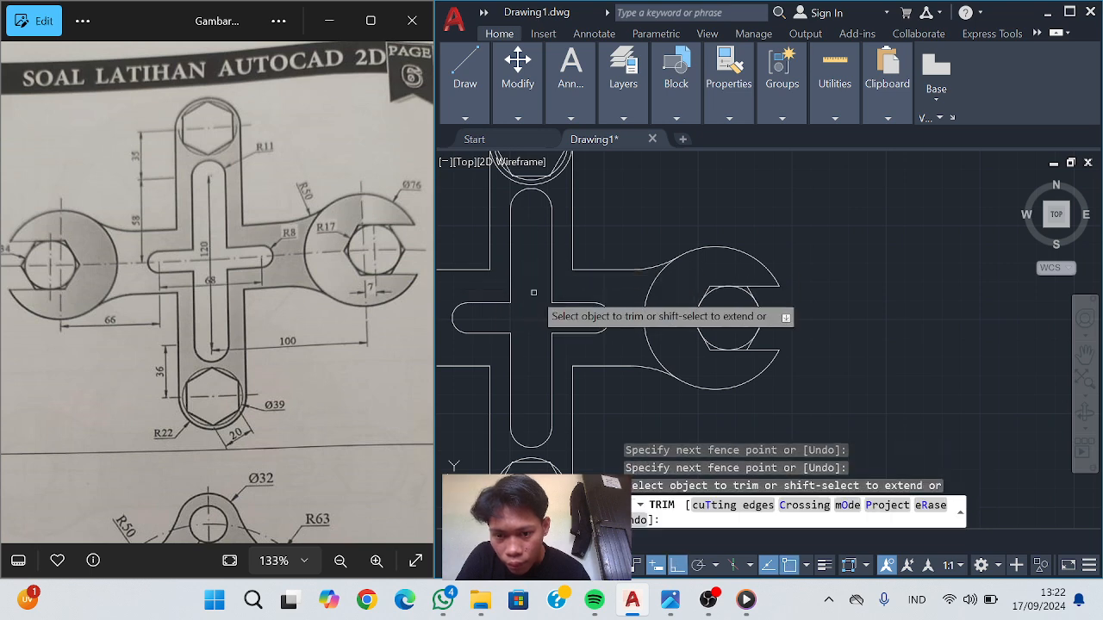
Trim away the inner arc of the upper R22 circle between the vertical arm's side lines
{"action": "middle_click_drag", "start_coordinate": [533, 293], "coordinate": [528, 333]}
{"action": "key", "text": "Return"}
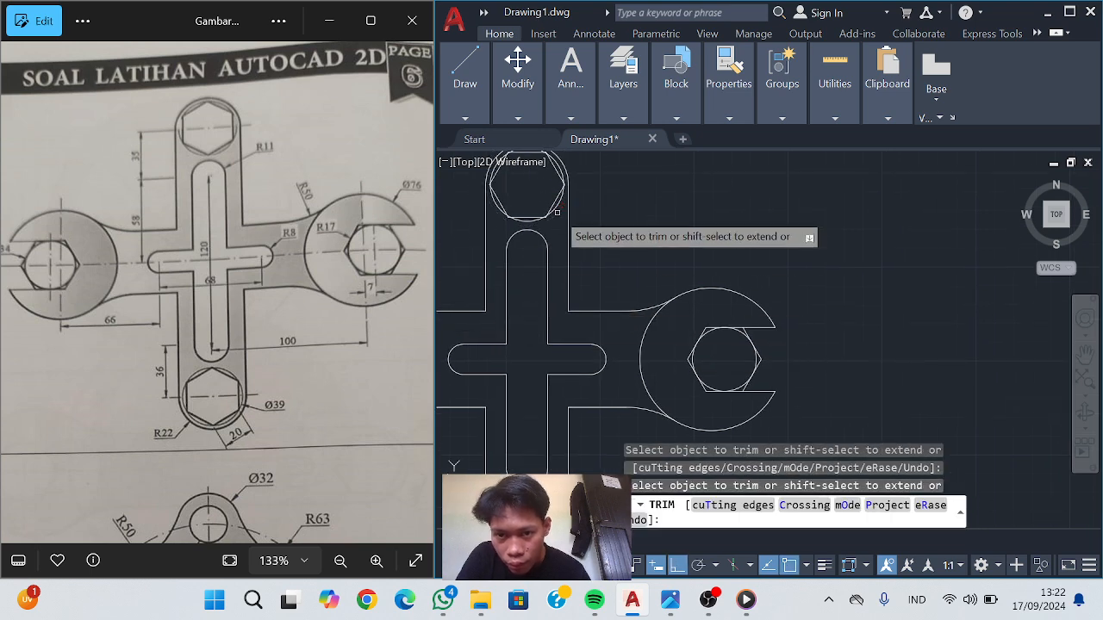
{"action": "scroll", "coordinate": [603, 219], "scroll_direction": "down", "scroll_amount": 2}
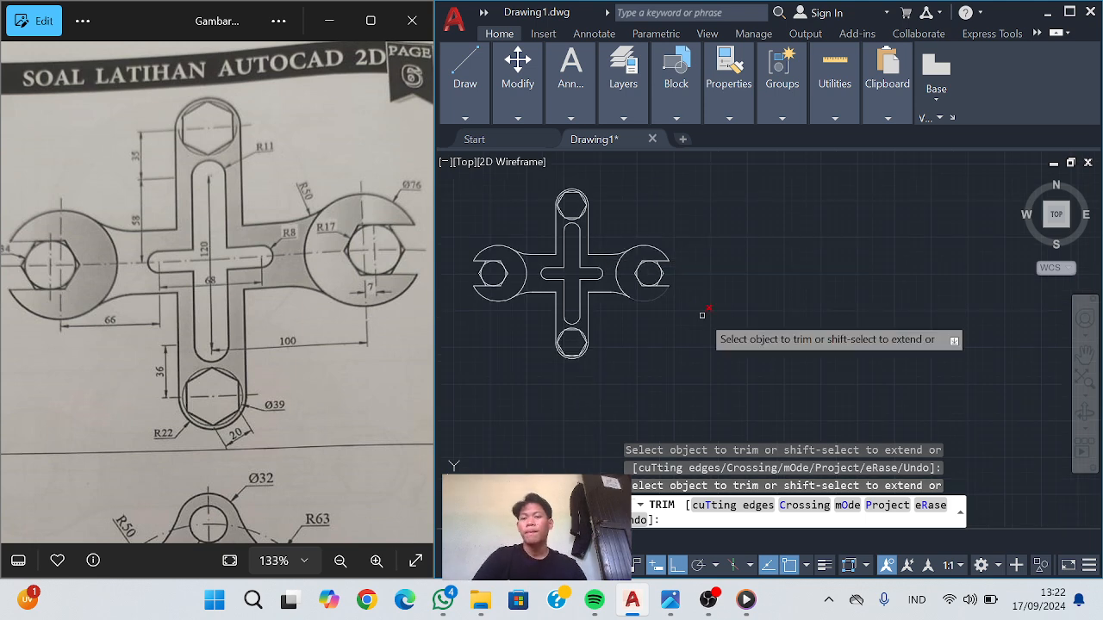
{"action": "scroll", "coordinate": [571, 336], "scroll_direction": "up", "scroll_amount": 1}
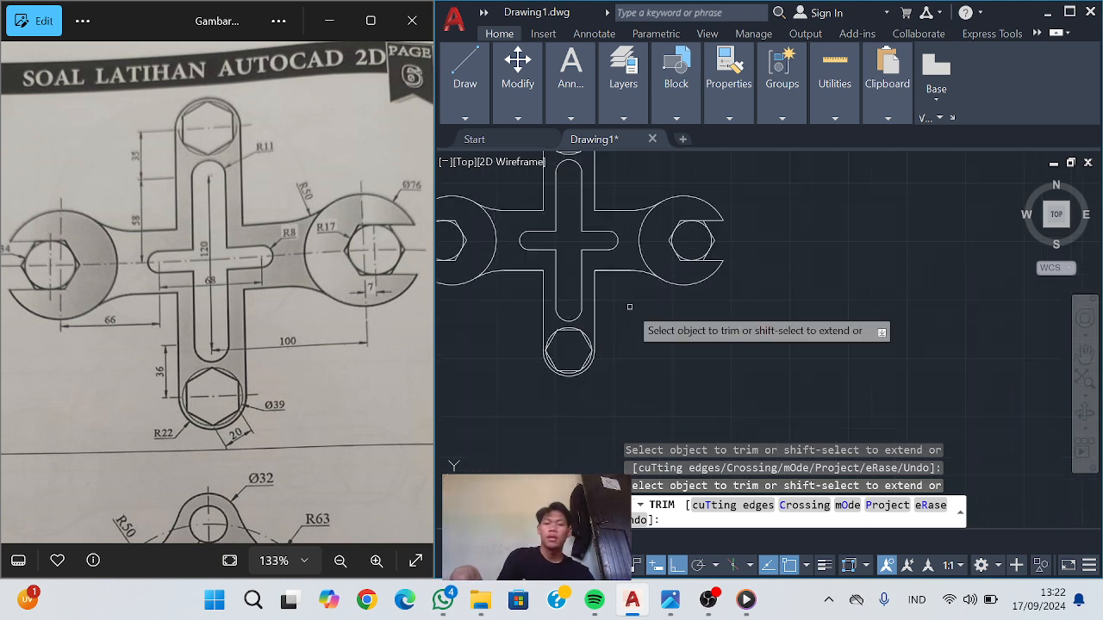
{"action": "mouse_move", "coordinate": [634, 300]}
{"action": "middle_mouse_down"}
{"action": "mouse_move", "coordinate": [698, 274]}
{"action": "mouse_move", "coordinate": [715, 444]}
{"action": "mouse_move", "coordinate": [699, 398]}
{"action": "middle_mouse_up"}
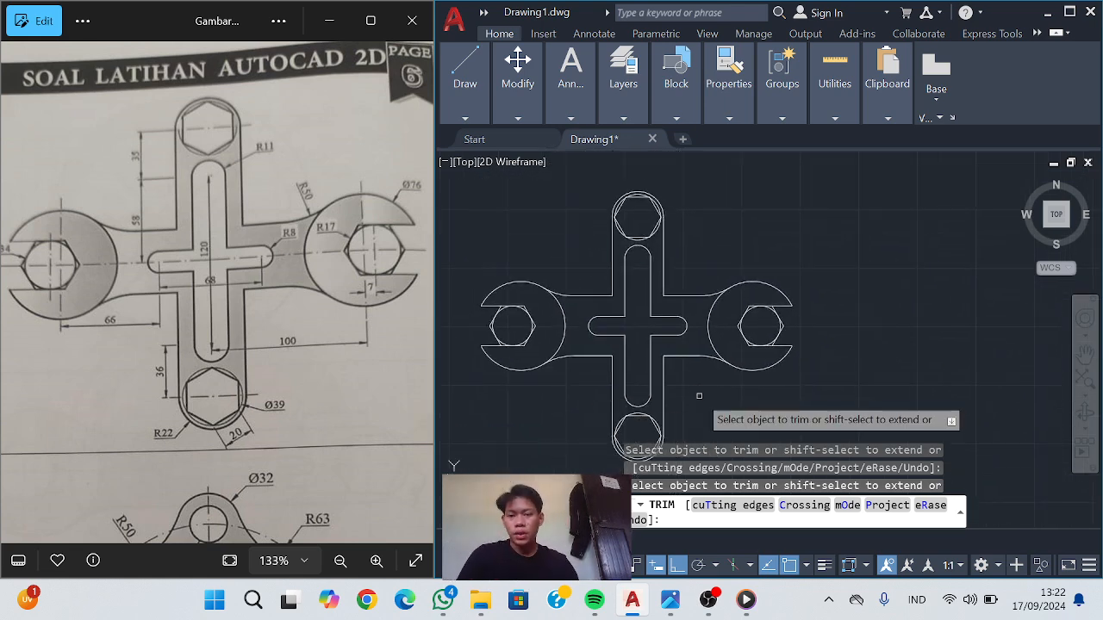
Examine the five-lobed plate exercise on the reference sheet and find empty drawing space below the wrench
{"action": "scroll", "coordinate": [270, 344], "scroll_direction": "down", "scroll_amount": 4}
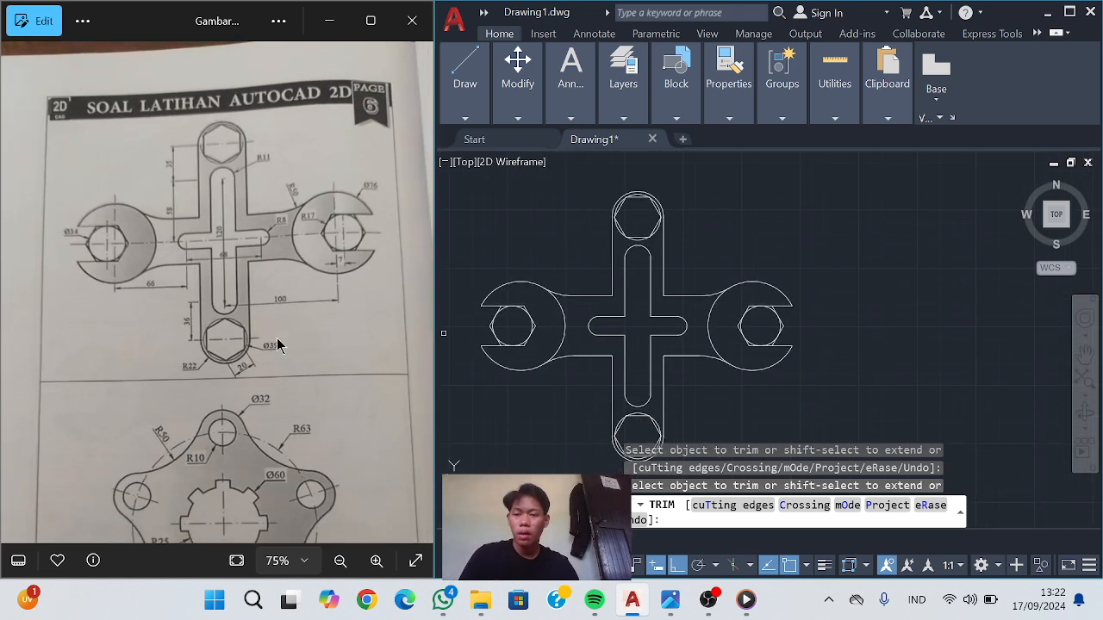
{"action": "scroll", "coordinate": [175, 448], "scroll_direction": "up", "scroll_amount": 2}
{"action": "scroll", "coordinate": [175, 448], "scroll_direction": "up", "scroll_amount": 2}
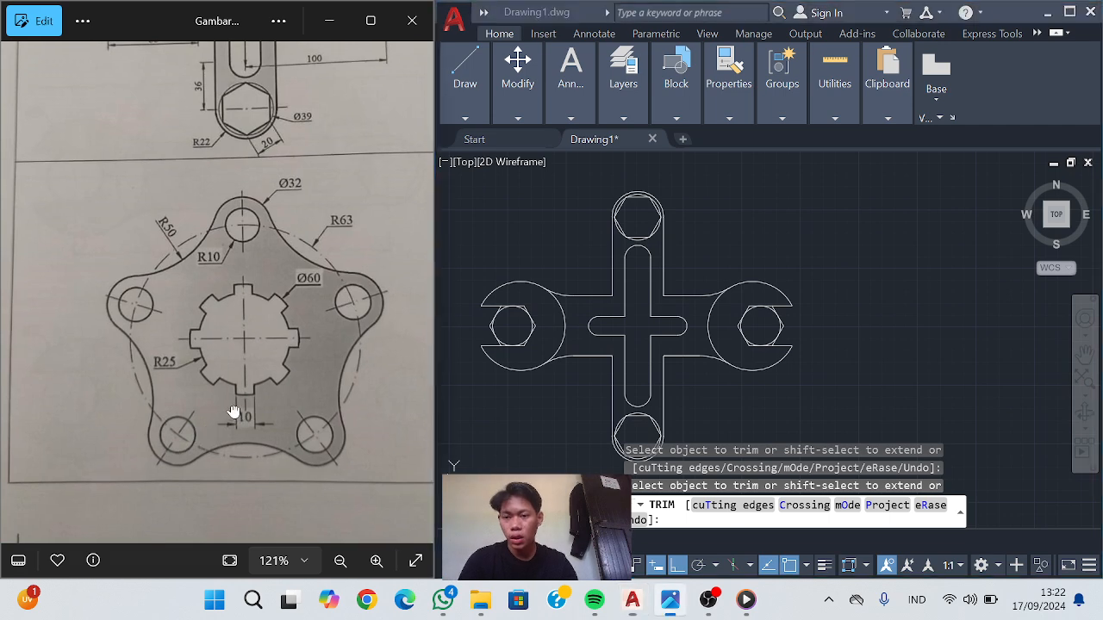
{"action": "left_click_drag", "start_coordinate": [233, 414], "coordinate": [219, 404]}
{"action": "scroll", "coordinate": [655, 295], "scroll_direction": "down", "scroll_amount": 5}
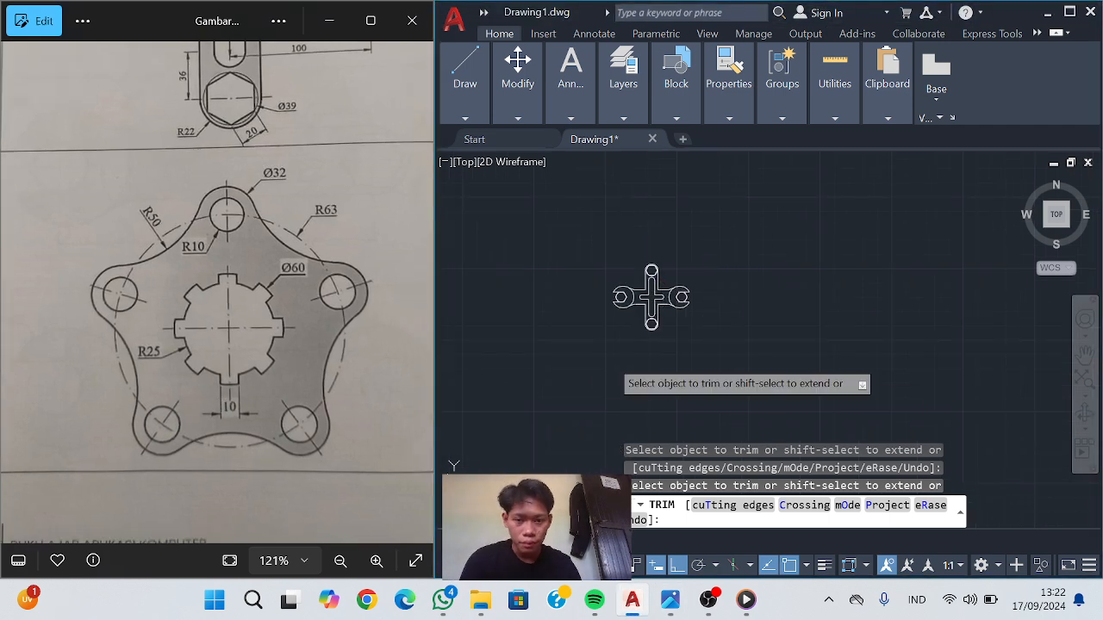
{"action": "key", "text": "Escape"}
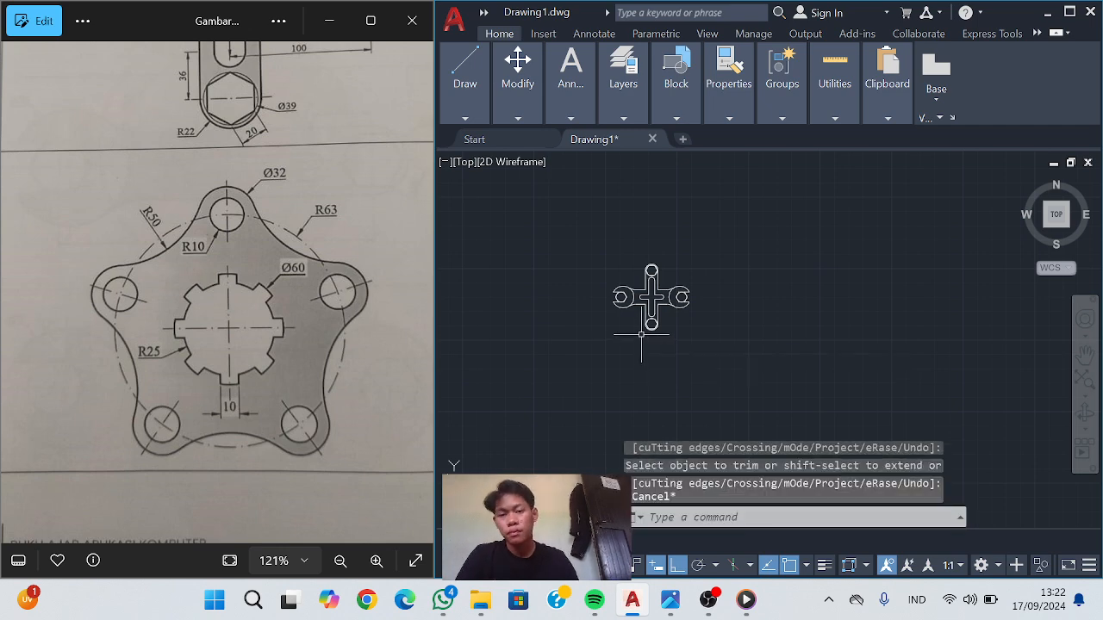
{"action": "scroll", "coordinate": [642, 337], "scroll_direction": "up", "scroll_amount": 3}
{"action": "scroll", "coordinate": [654, 289], "scroll_direction": "up", "scroll_amount": 5}
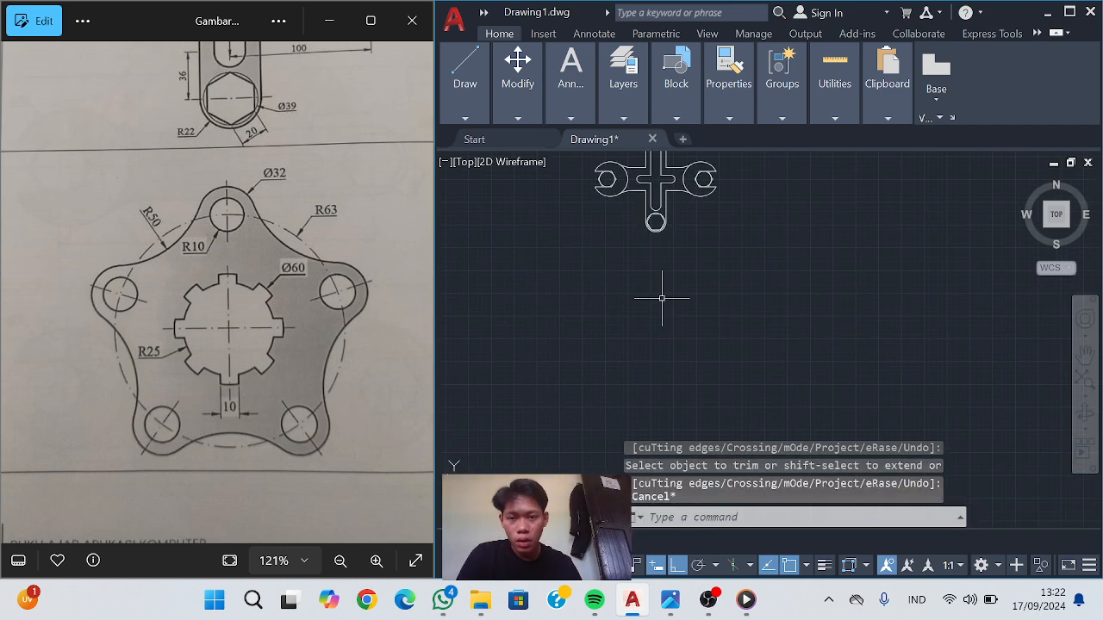
{"action": "scroll", "coordinate": [648, 282], "scroll_direction": "down", "scroll_amount": 2}
{"action": "middle_click_drag", "start_coordinate": [647, 284], "coordinate": [644, 224]}
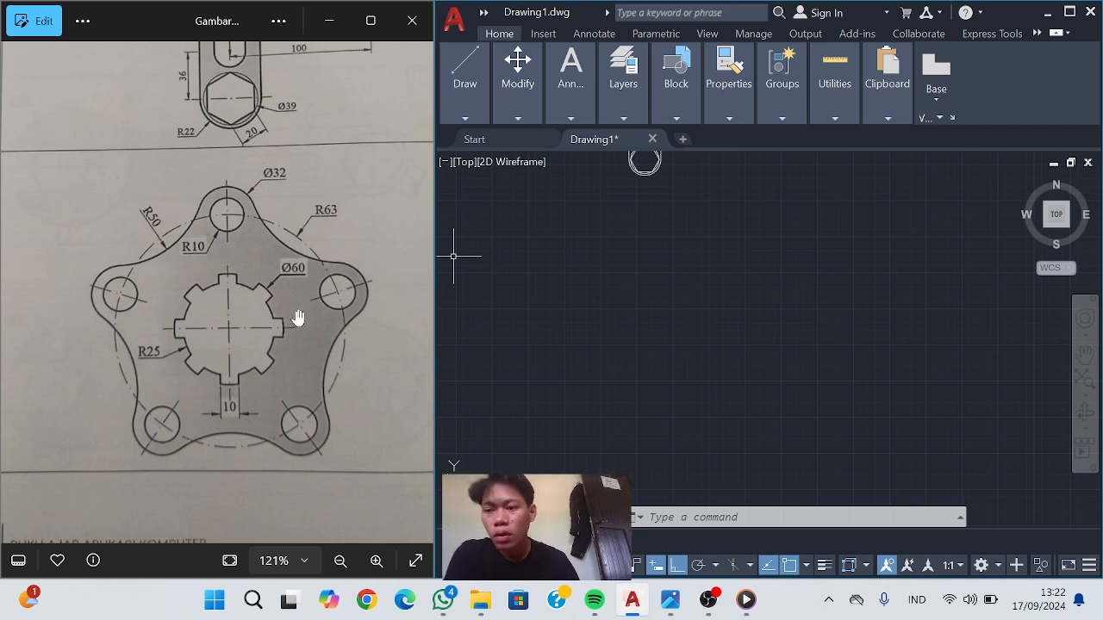
Draw a circle of radius 25 in the empty space below the wrench plate
{"action": "left_click", "coordinate": [459, 119]}
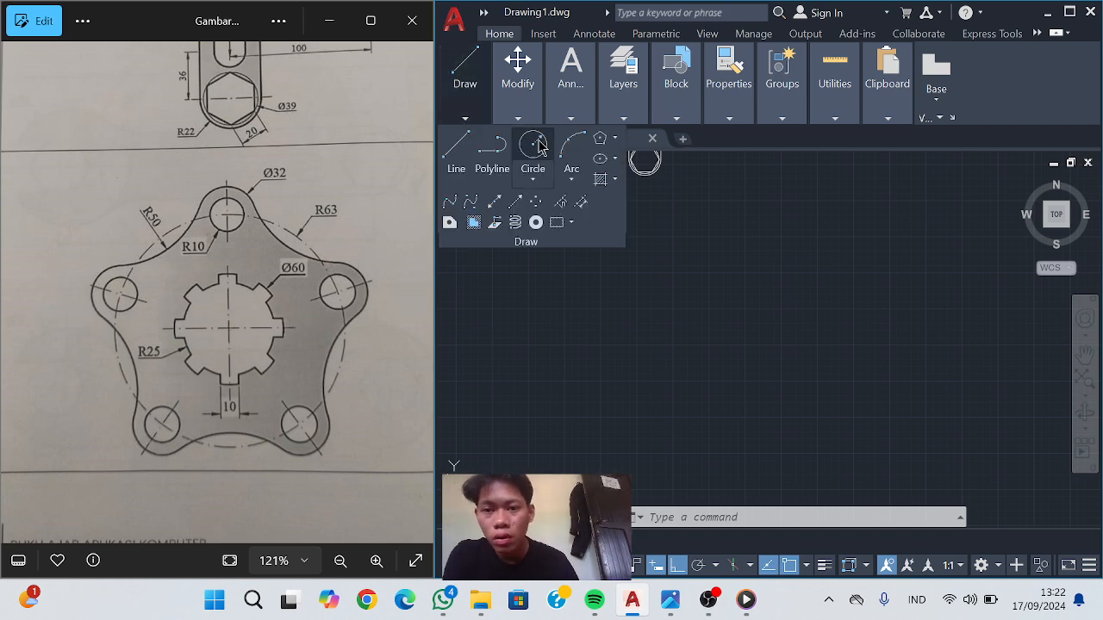
{"action": "left_click", "coordinate": [543, 175]}
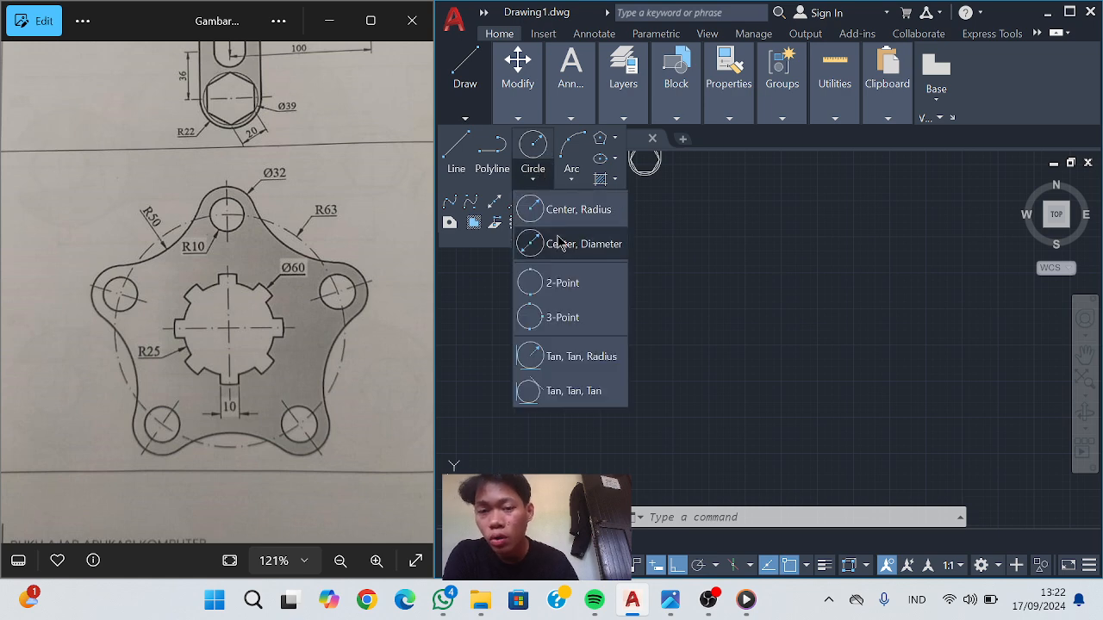
{"action": "left_click", "coordinate": [575, 209]}
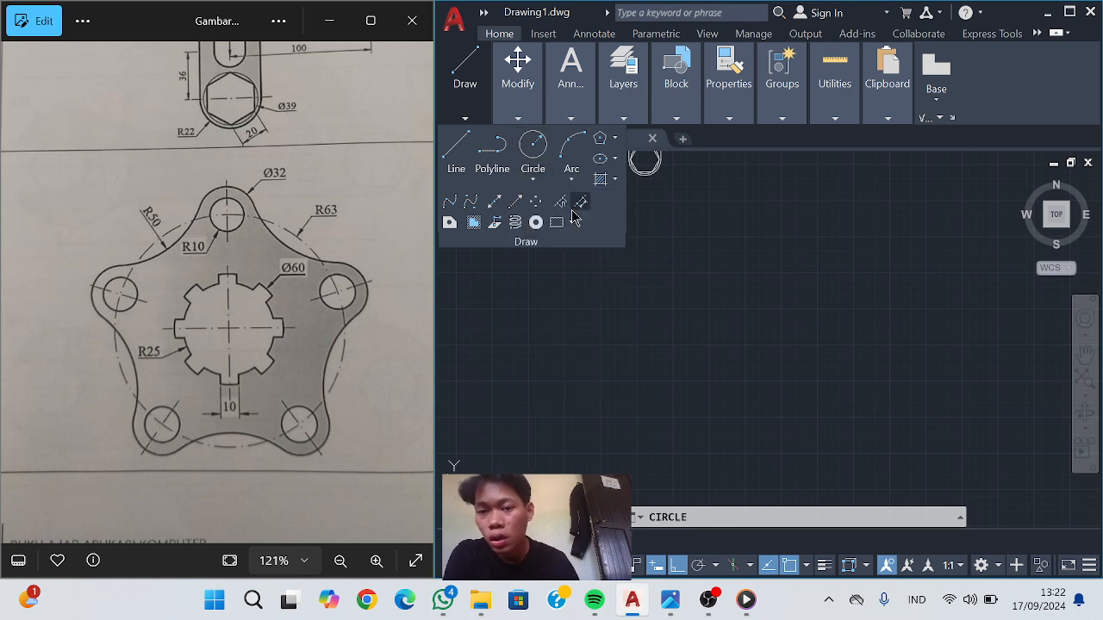
{"action": "left_click", "coordinate": [645, 288]}
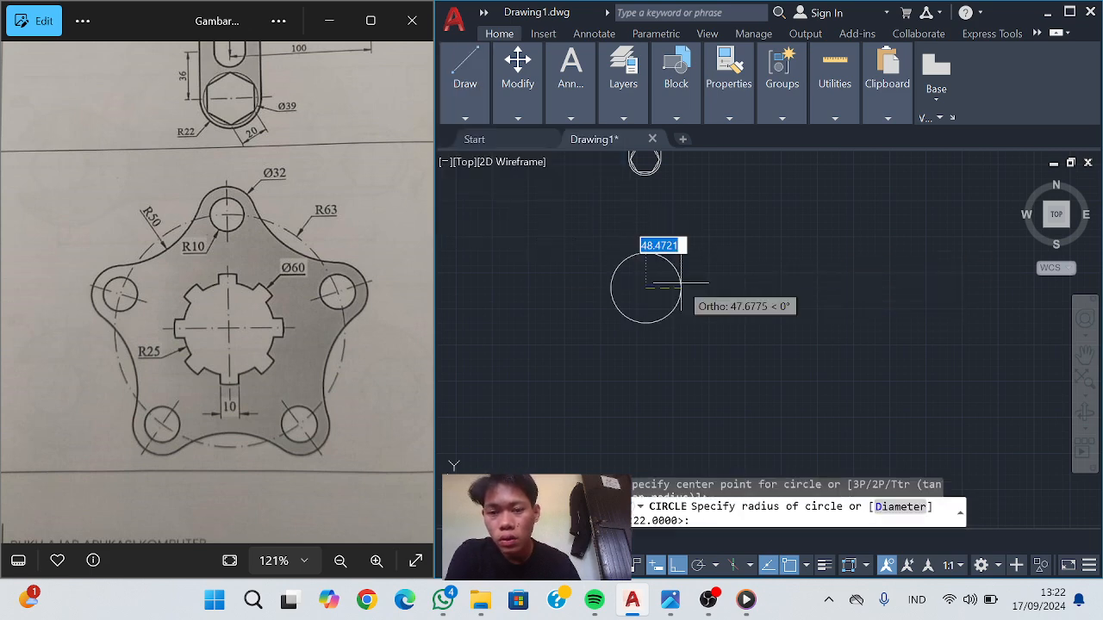
{"action": "type", "text": "25"}
{"action": "key", "text": "Return"}
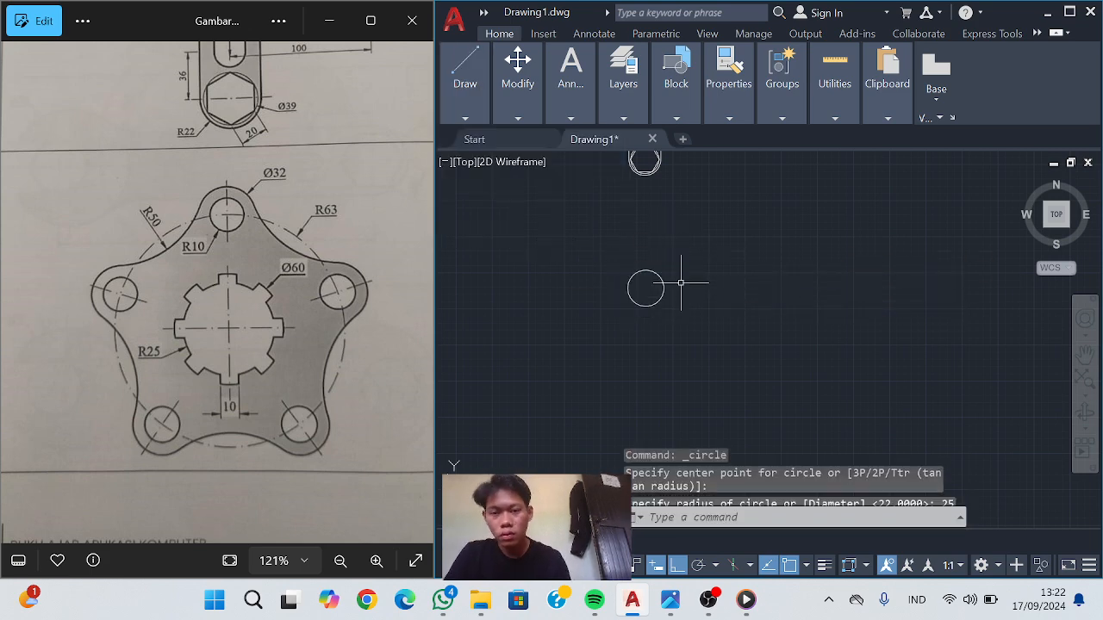
Draw a circle of radius 60 concentric with the R25 circle
{"action": "left_click", "coordinate": [458, 118]}
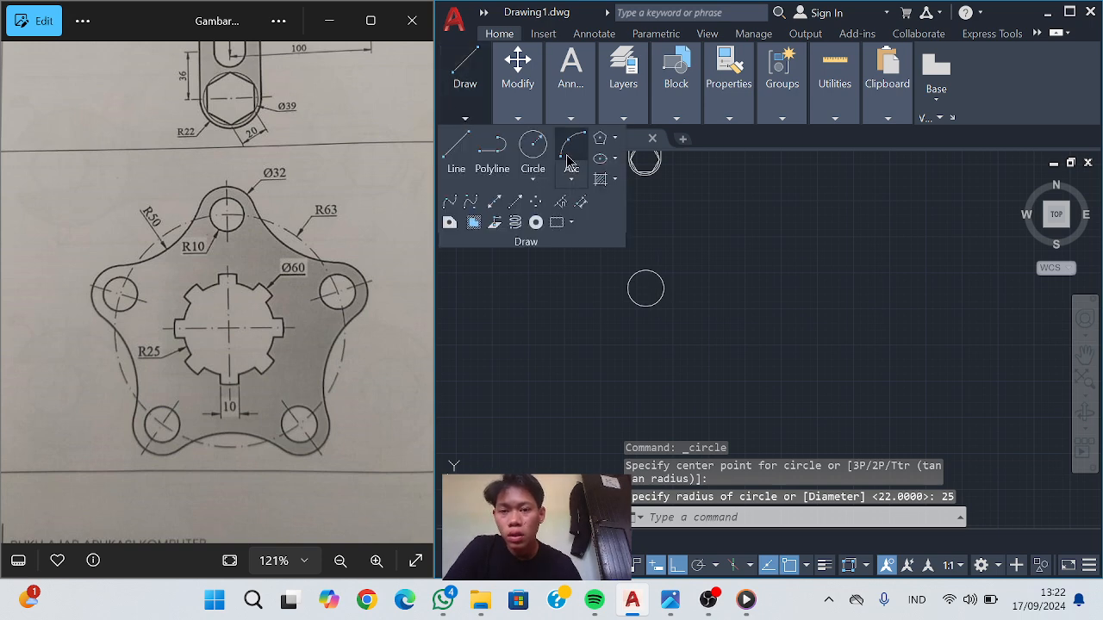
{"action": "left_click", "coordinate": [533, 179]}
{"action": "left_click", "coordinate": [546, 210]}
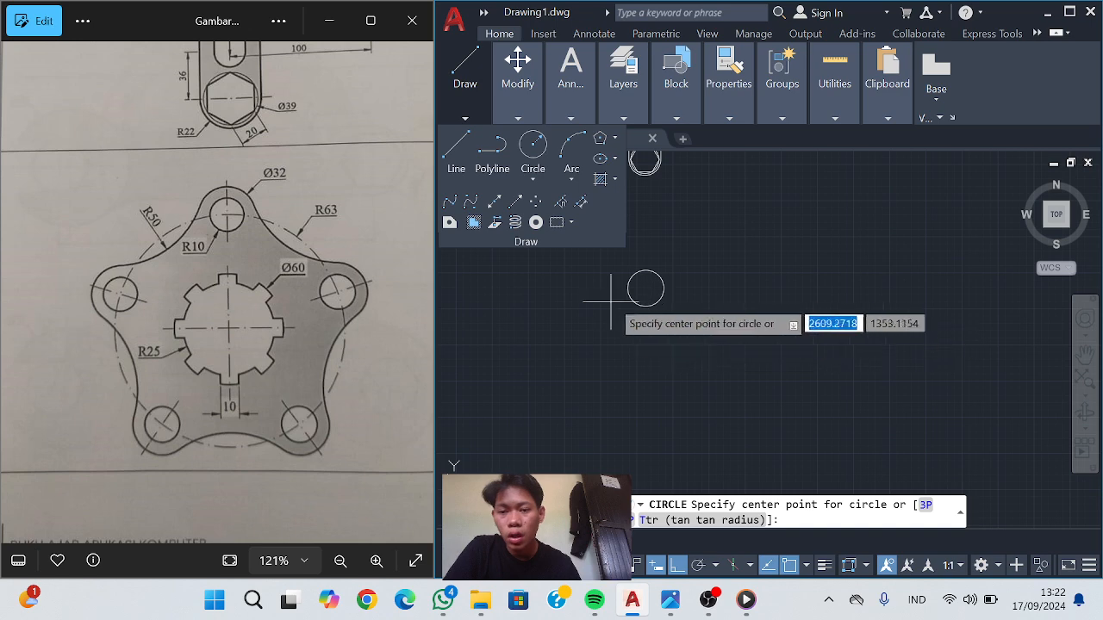
{"action": "left_click", "coordinate": [645, 290]}
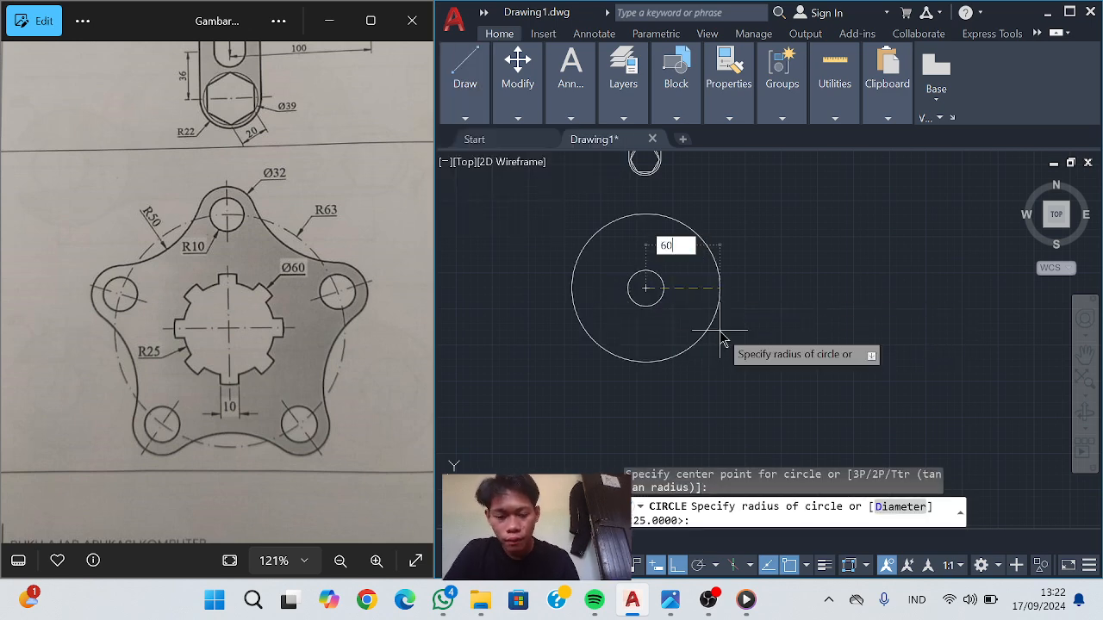
{"action": "key", "text": "Return"}
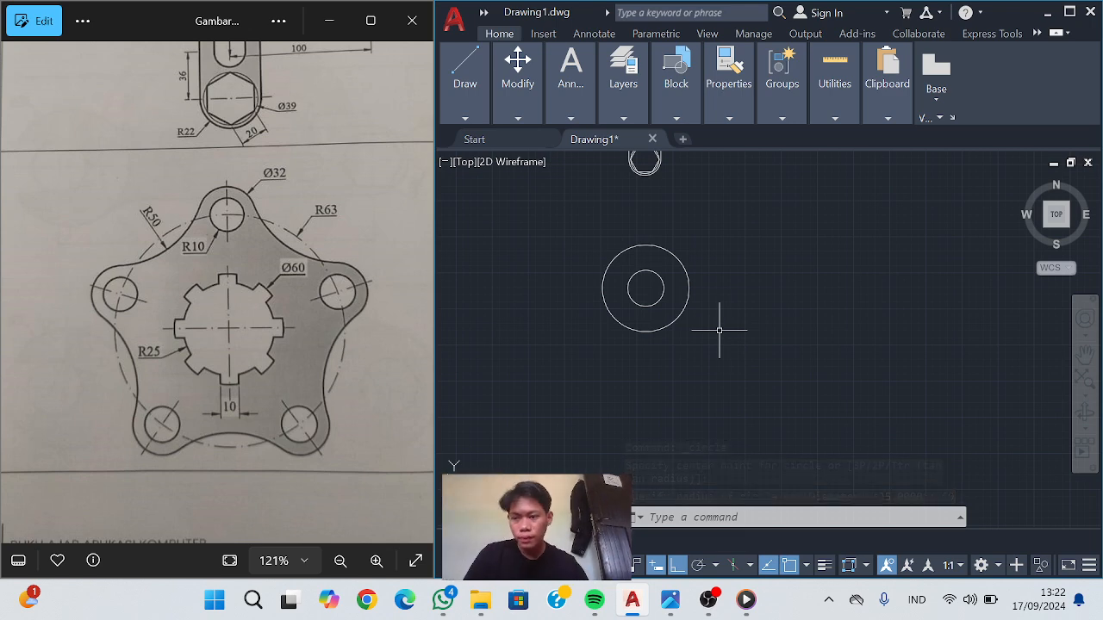
{"action": "scroll", "coordinate": [650, 306], "scroll_direction": "up", "scroll_amount": 2}
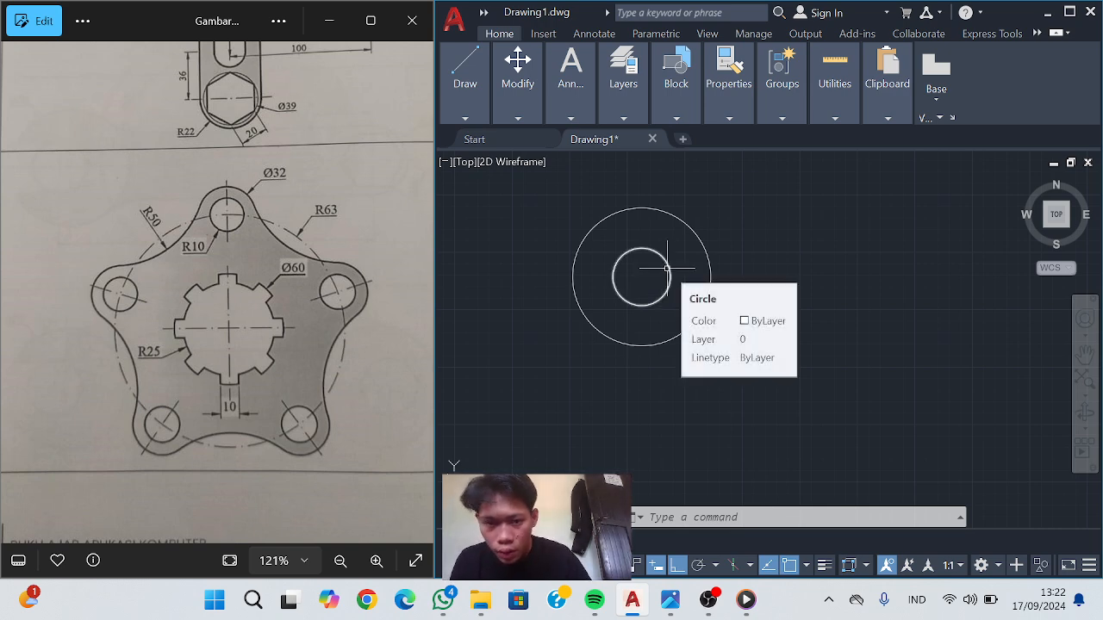
Remove both concentric circles from the drawing with the Trim command
{"action": "left_click", "coordinate": [666, 268]}
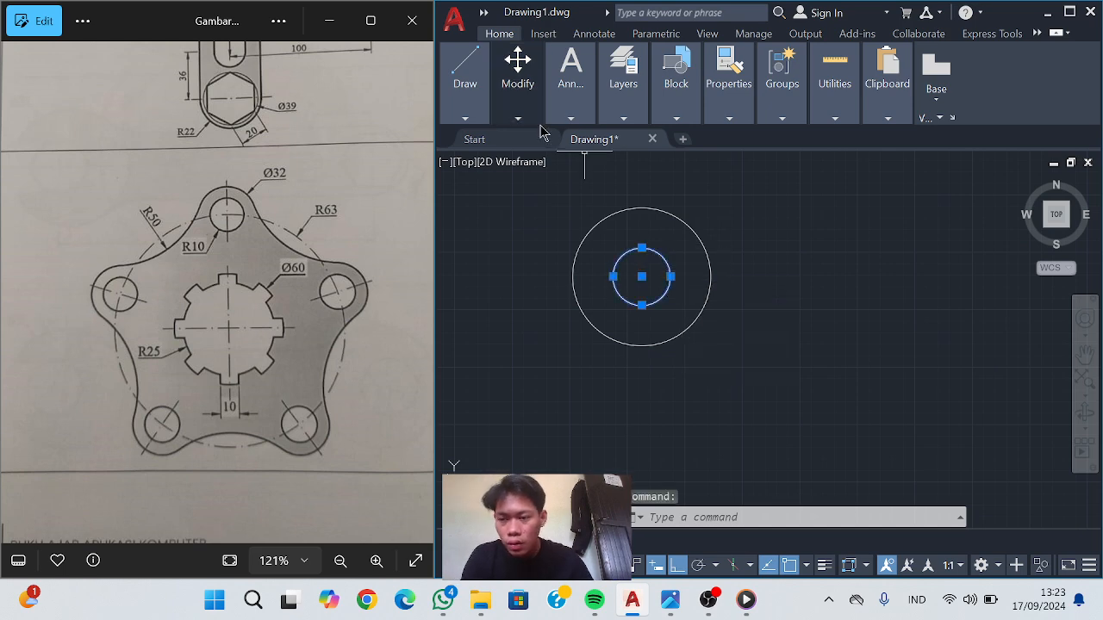
{"action": "key", "text": "Escape"}
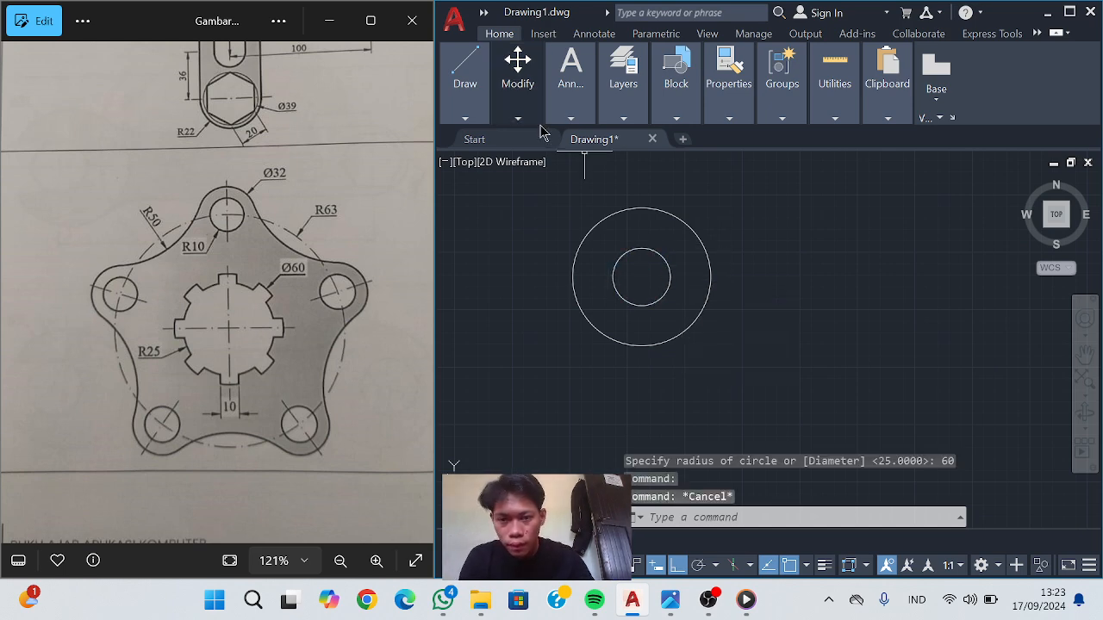
{"action": "mouse_move", "coordinate": [519, 116]}
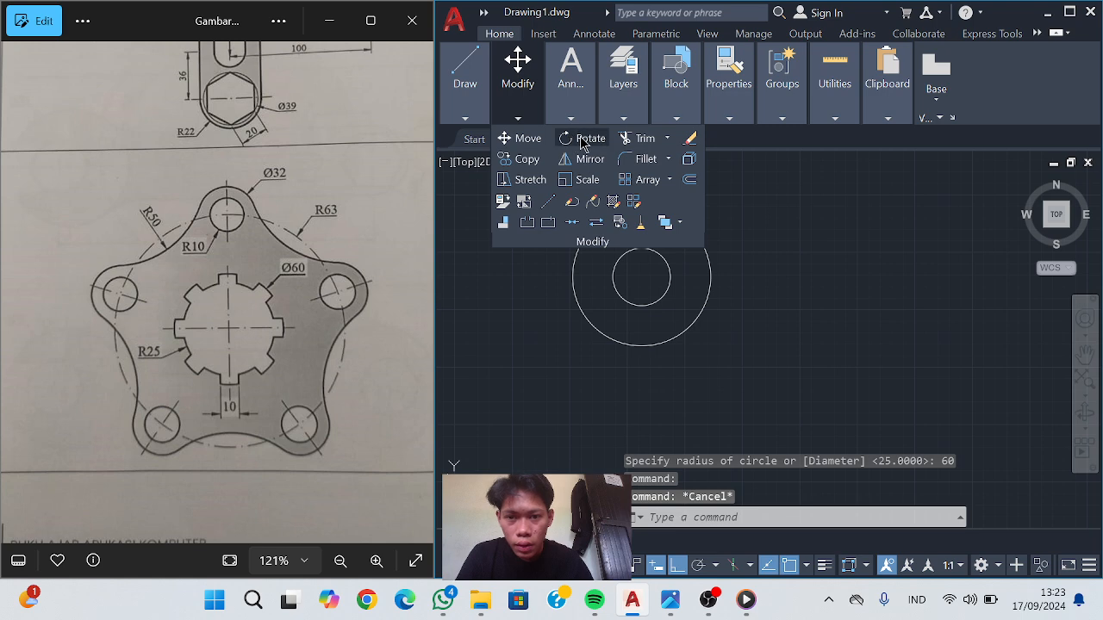
{"action": "left_click", "coordinate": [634, 139]}
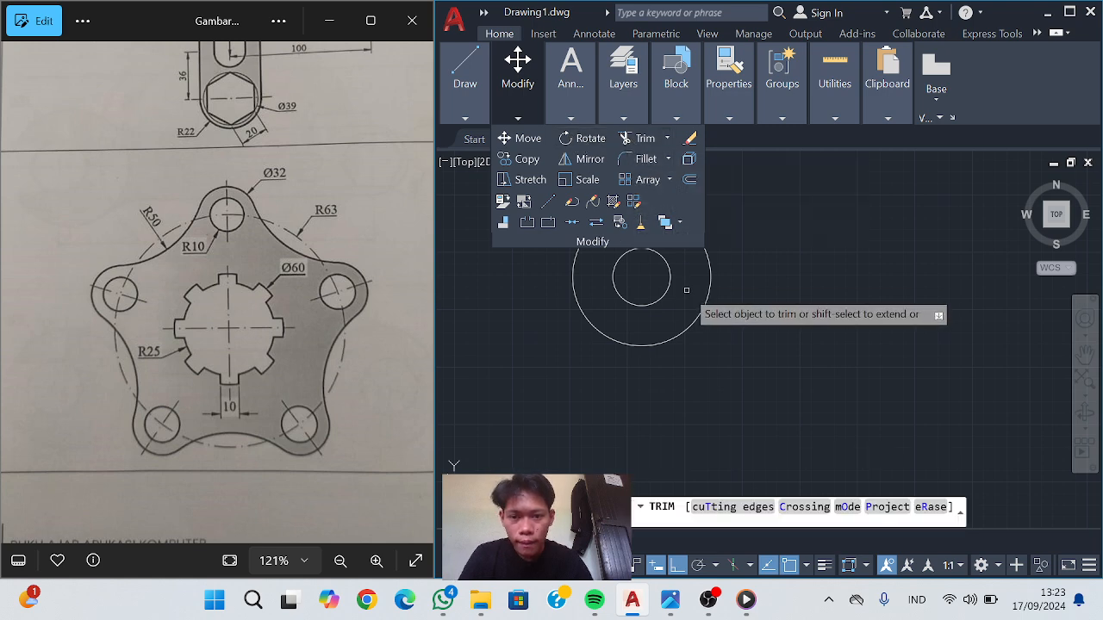
{"action": "left_click", "coordinate": [669, 262]}
{"action": "mouse_move", "coordinate": [468, 103]}
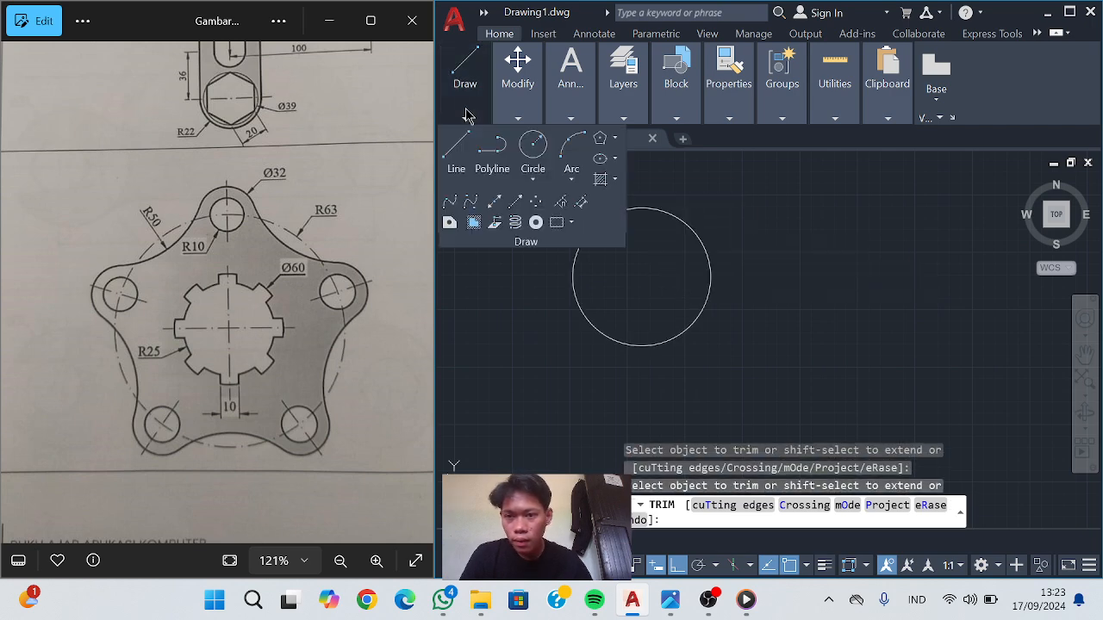
{"action": "left_click", "coordinate": [536, 179]}
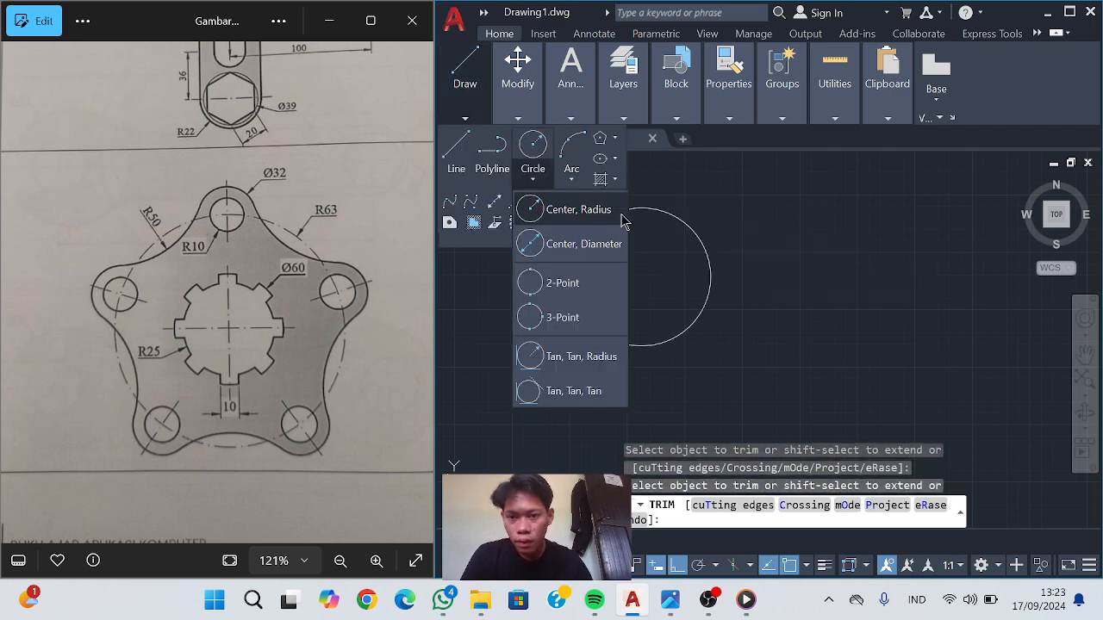
{"action": "left_click", "coordinate": [648, 214]}
{"action": "left_click_drag", "start_coordinate": [662, 214], "coordinate": [664, 211]}
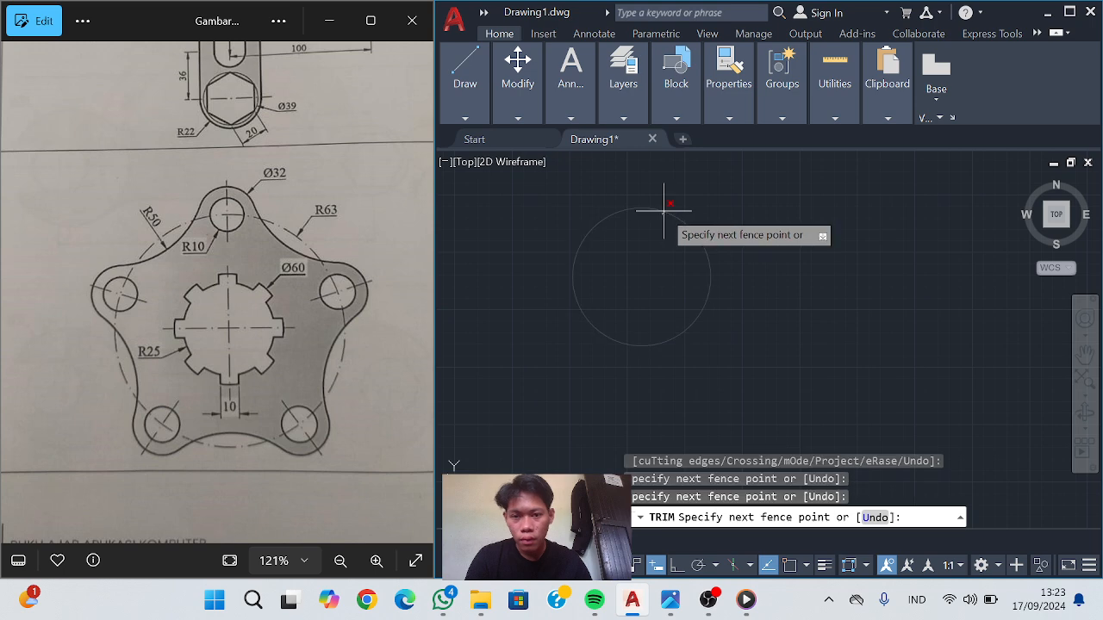
{"action": "key", "text": "Return"}
Draw a circle of radius 25 in the cleared space for the five-lobed plate's central opening
{"action": "mouse_move", "coordinate": [453, 104]}
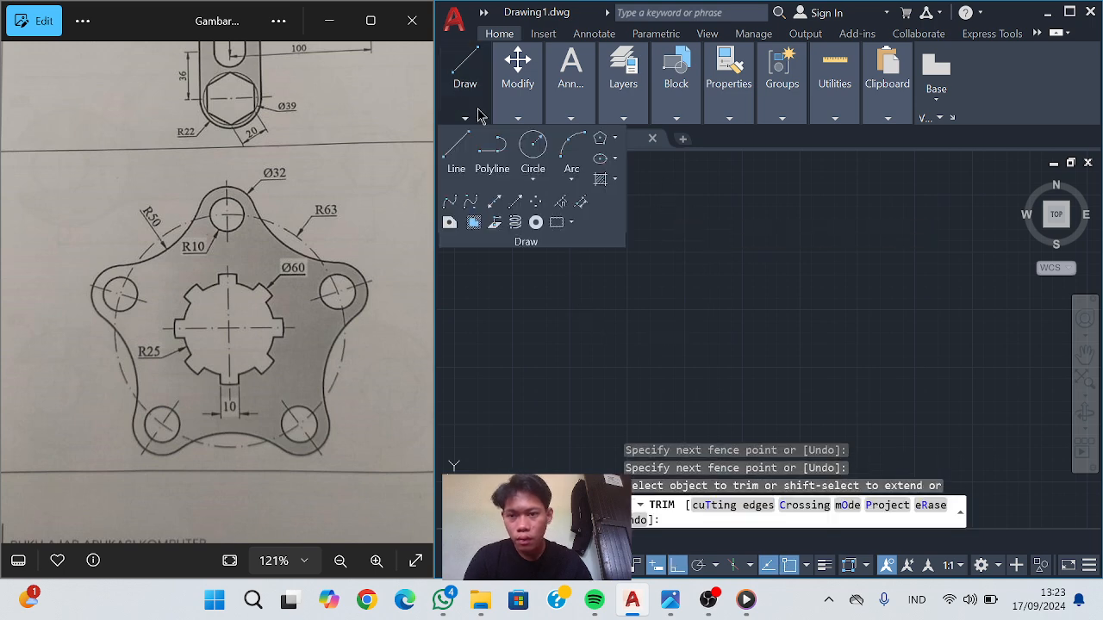
{"action": "left_click", "coordinate": [532, 169]}
{"action": "left_click", "coordinate": [578, 207]}
{"action": "left_click", "coordinate": [675, 273]}
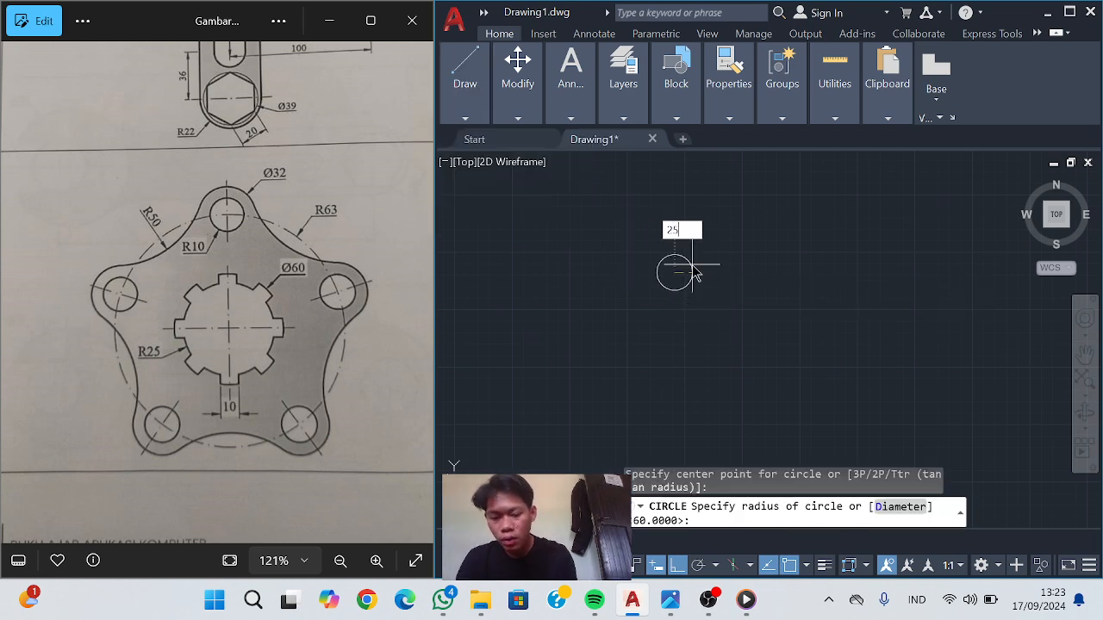
{"action": "key", "text": "Return"}
Draw a circle of diameter 60 by centre and diameter, concentric with the R25 circle
{"action": "left_click", "coordinate": [466, 118]}
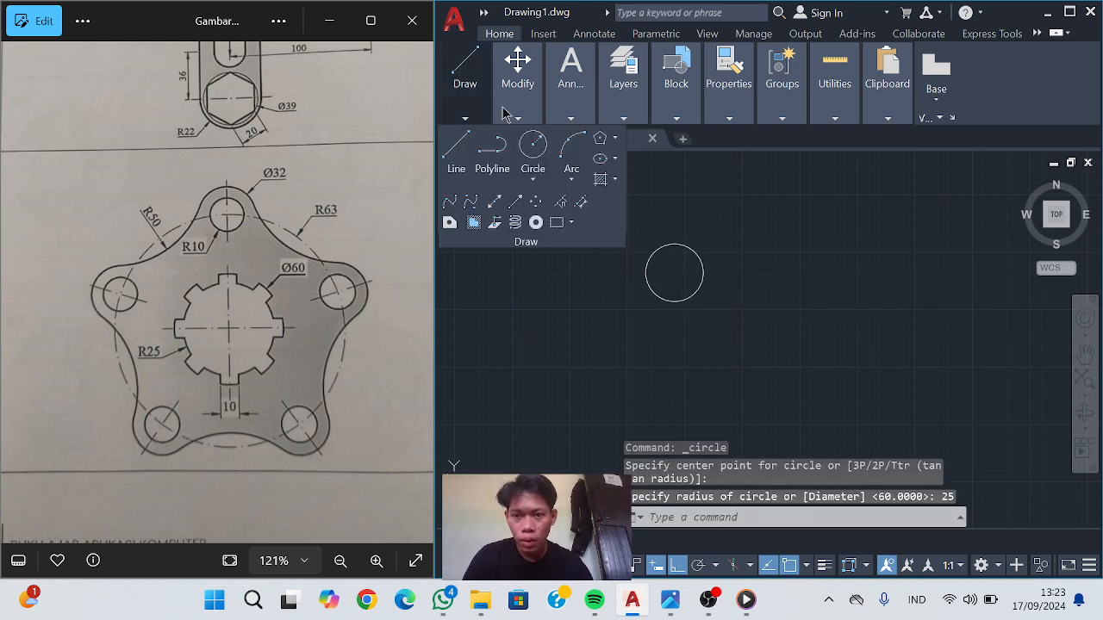
{"action": "left_click", "coordinate": [533, 178]}
{"action": "left_click", "coordinate": [577, 246]}
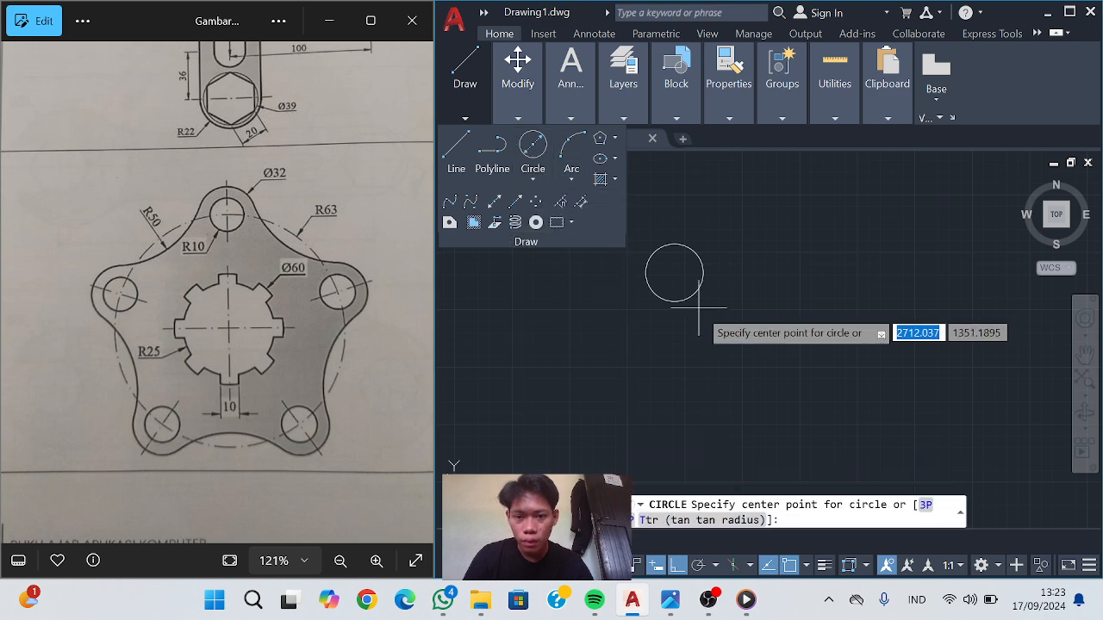
{"action": "left_click", "coordinate": [675, 272]}
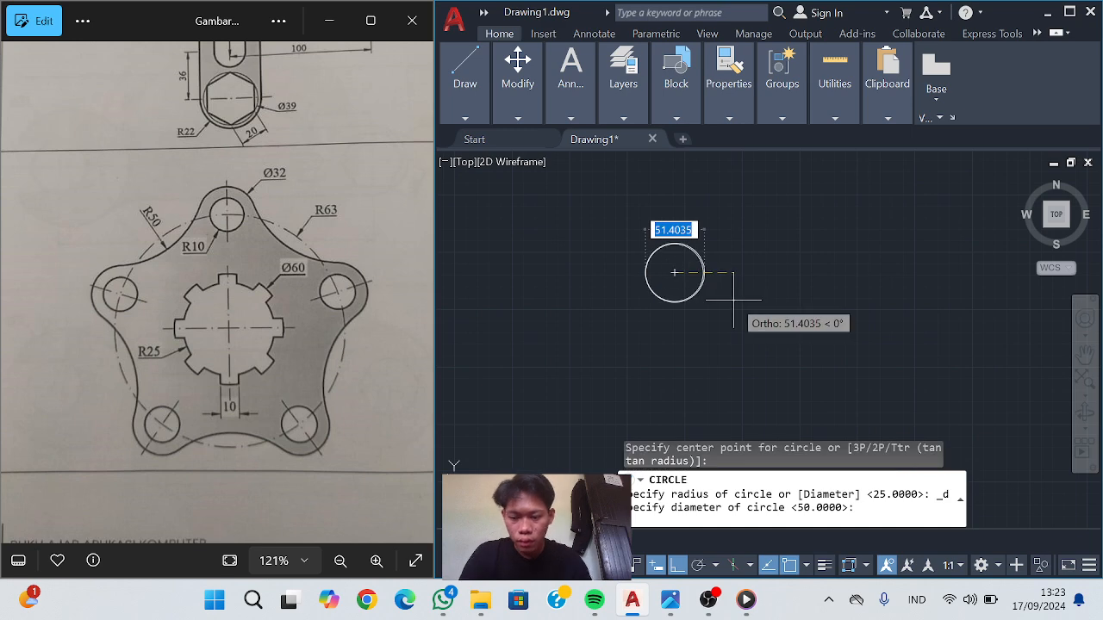
{"action": "type", "text": "6"}
{"action": "type", "text": "0"}
{"action": "key", "text": "Return"}
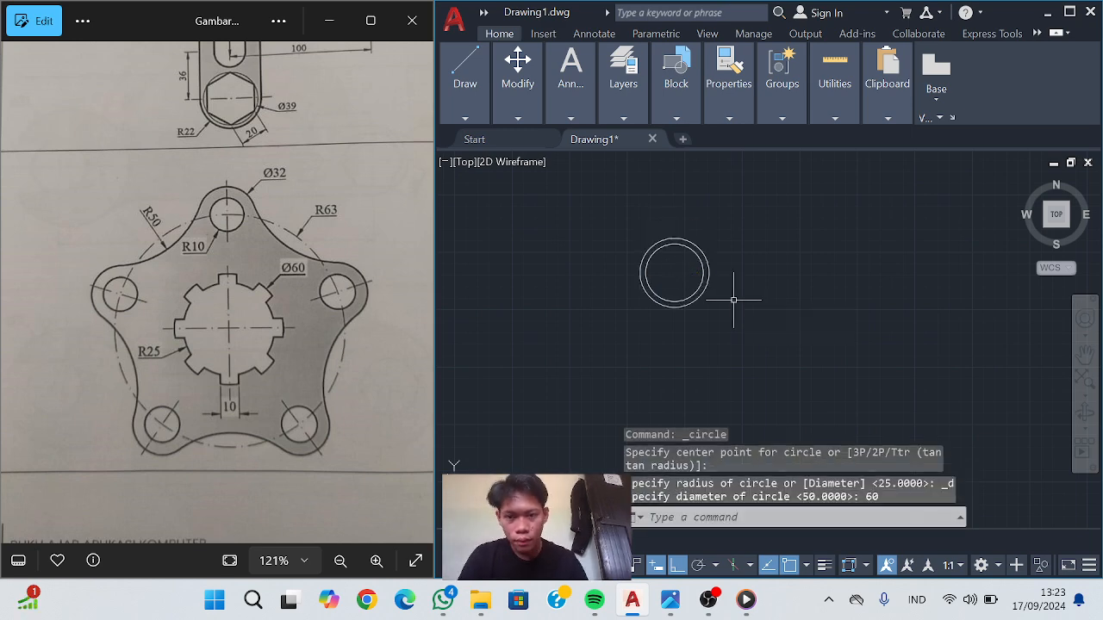
Draw a vertical line from the circles' common centre up to the top of the Ø60 circle
{"action": "scroll", "coordinate": [730, 298], "scroll_direction": "up", "scroll_amount": 4}
{"action": "middle_click_drag", "start_coordinate": [611, 287], "coordinate": [599, 350]}
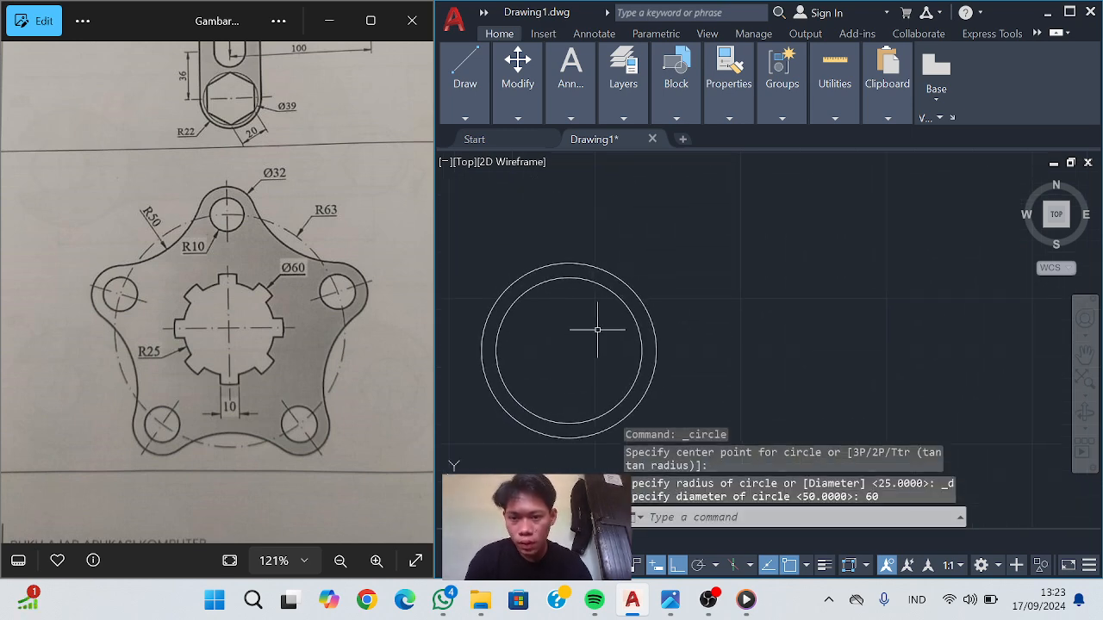
{"action": "left_click", "coordinate": [464, 116]}
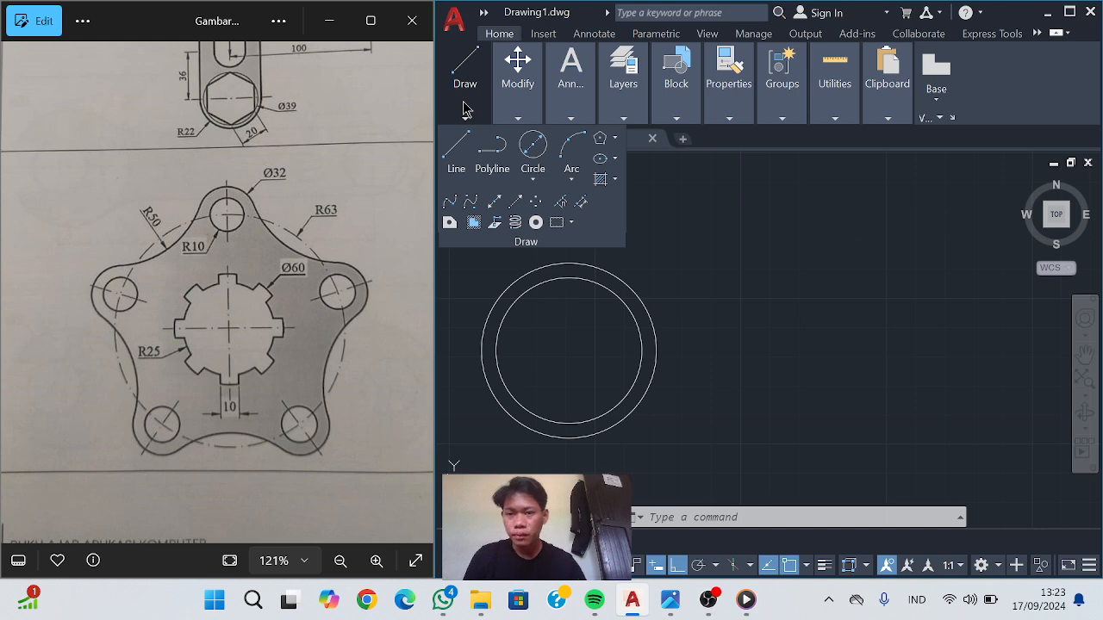
{"action": "left_click", "coordinate": [472, 155]}
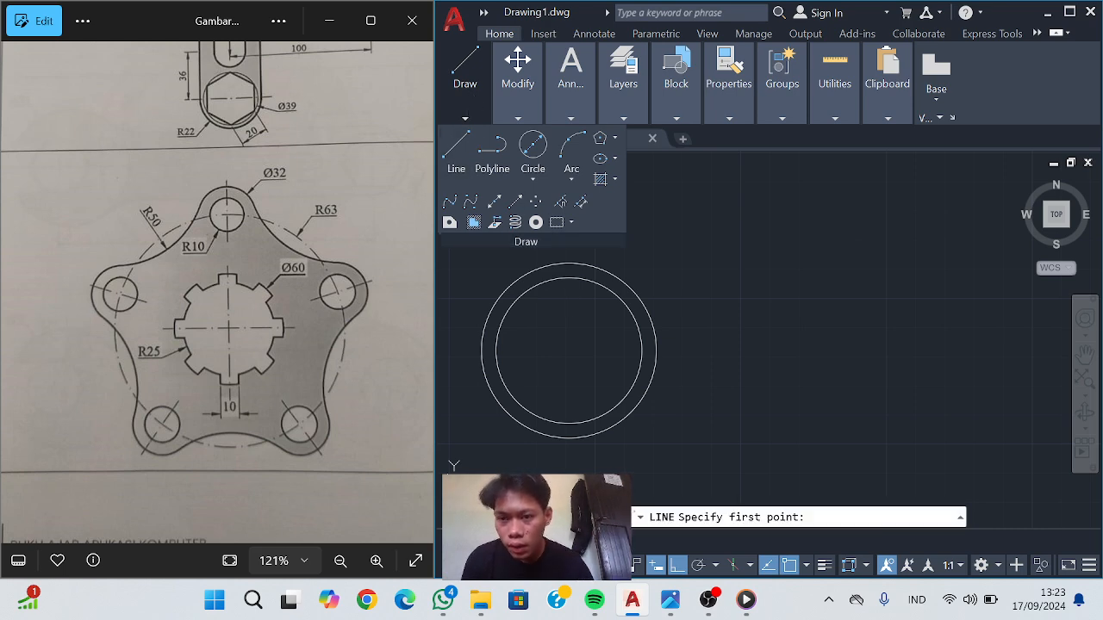
{"action": "left_click", "coordinate": [568, 351]}
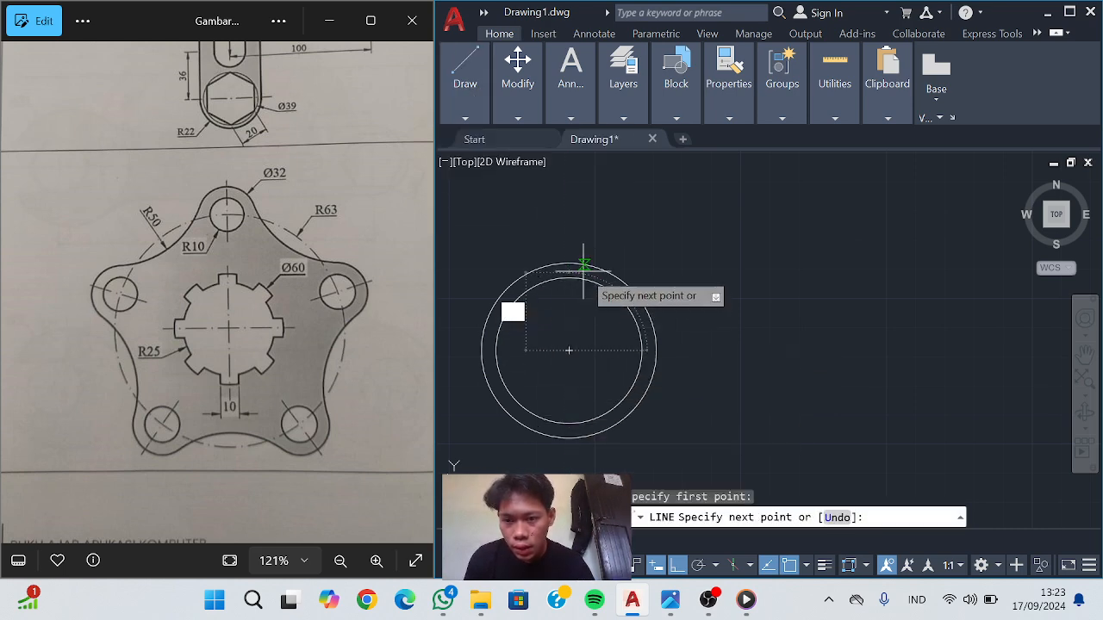
{"action": "left_click", "coordinate": [569, 263]}
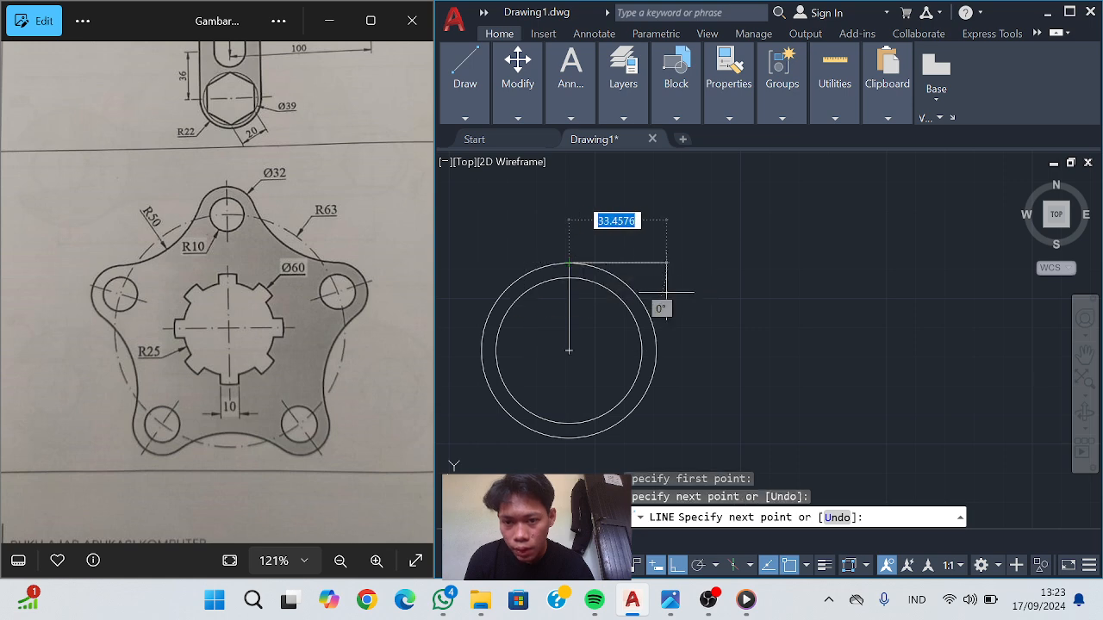
{"action": "mouse_move", "coordinate": [518, 101]}
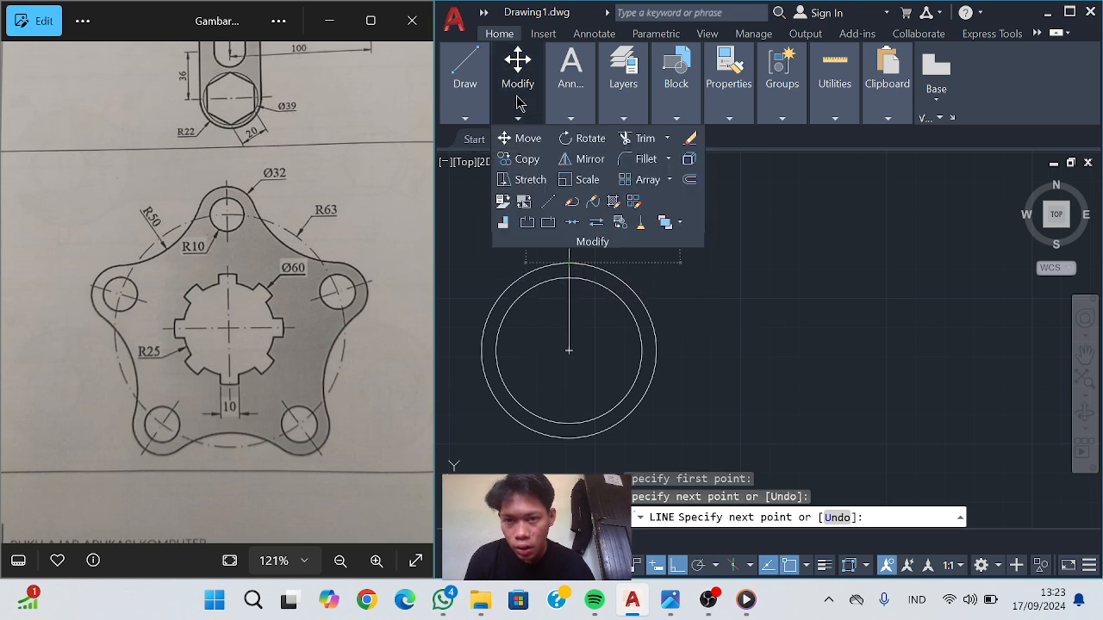
{"action": "key", "text": "Escape"}
Offset the vertical centre line by 5 to both sides to form the sides of the upper notch
{"action": "left_click", "coordinate": [567, 303]}
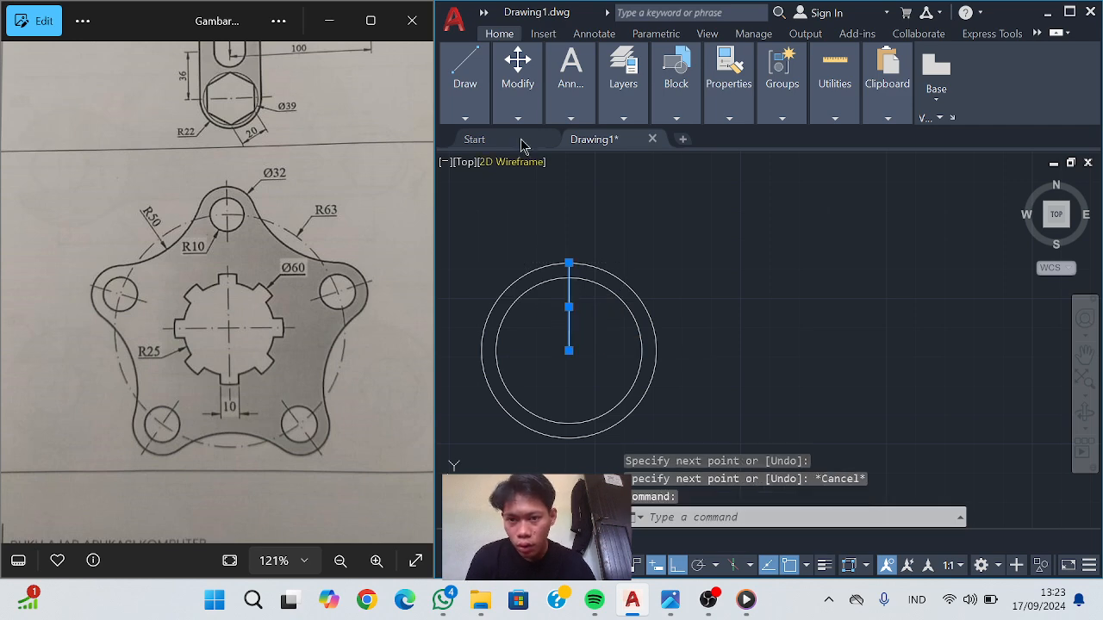
{"action": "mouse_move", "coordinate": [521, 112]}
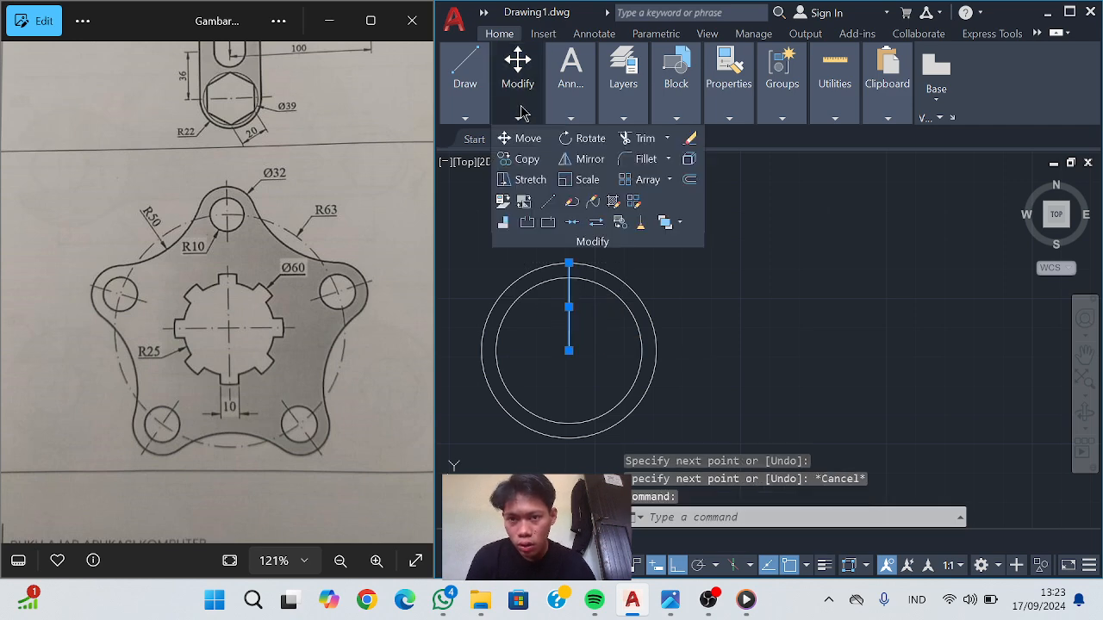
{"action": "left_click", "coordinate": [688, 180]}
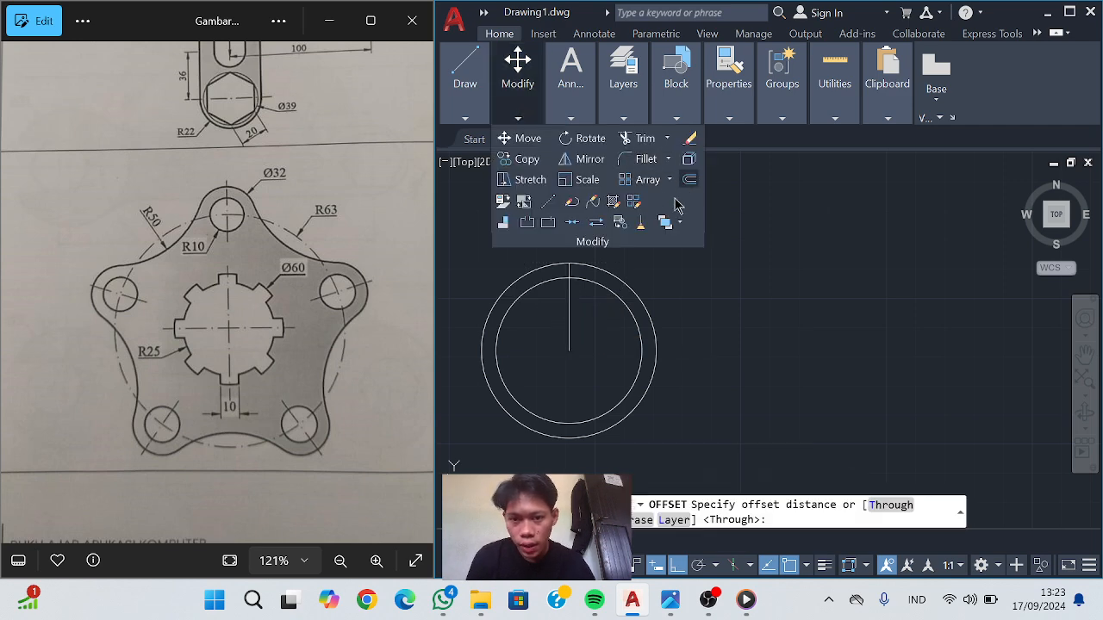
{"action": "left_click", "coordinate": [569, 350]}
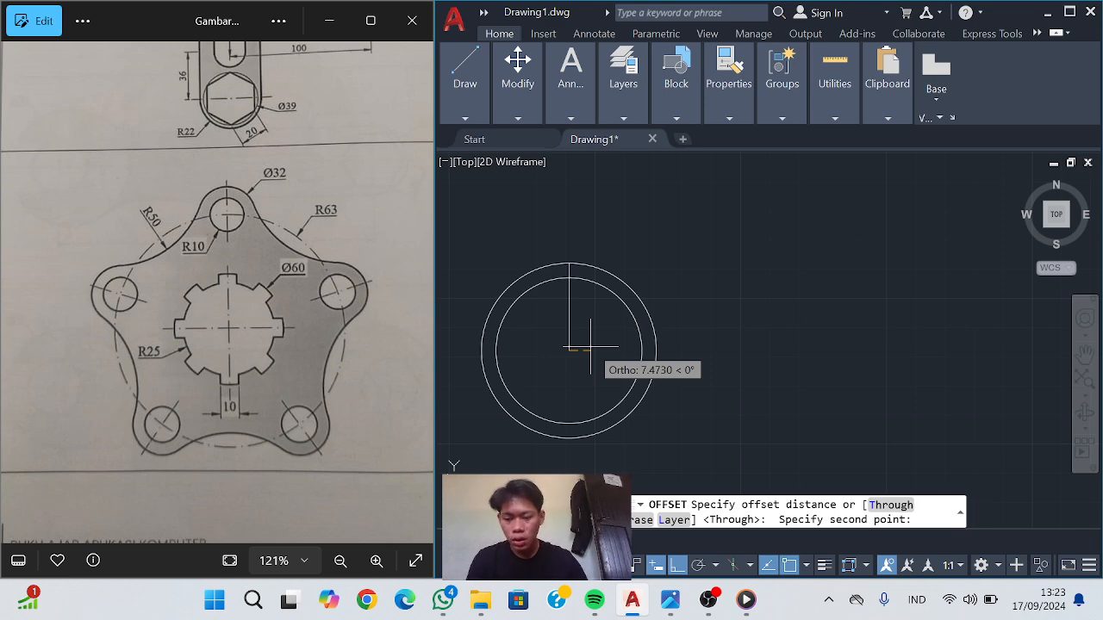
{"action": "type", "text": "5"}
{"action": "key", "text": "Return"}
{"action": "left_click", "coordinate": [570, 336]}
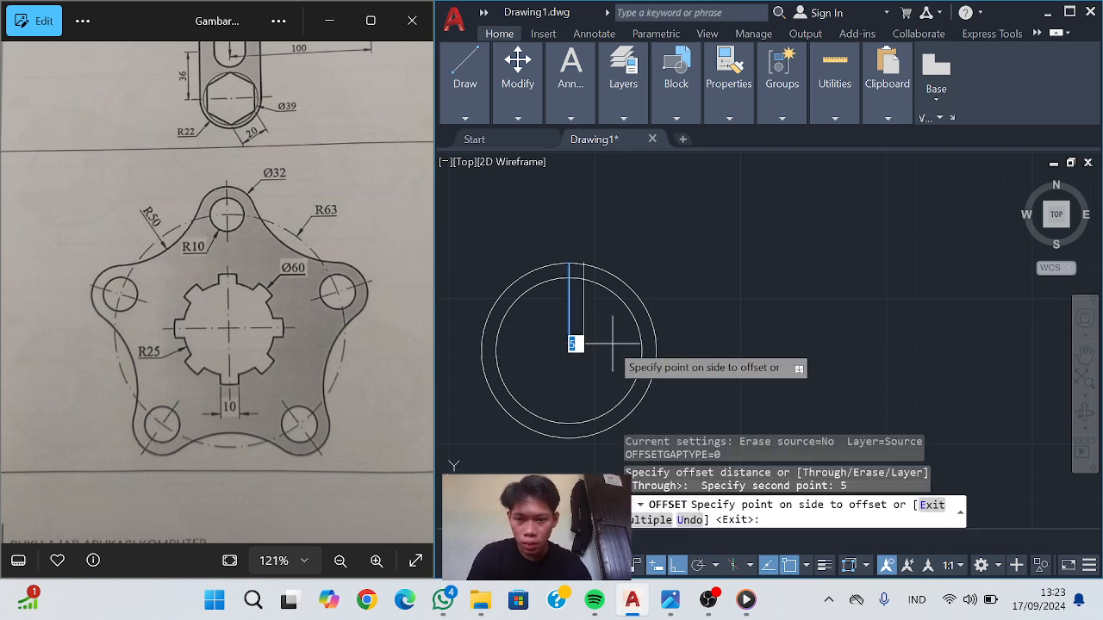
{"action": "left_click", "coordinate": [615, 344]}
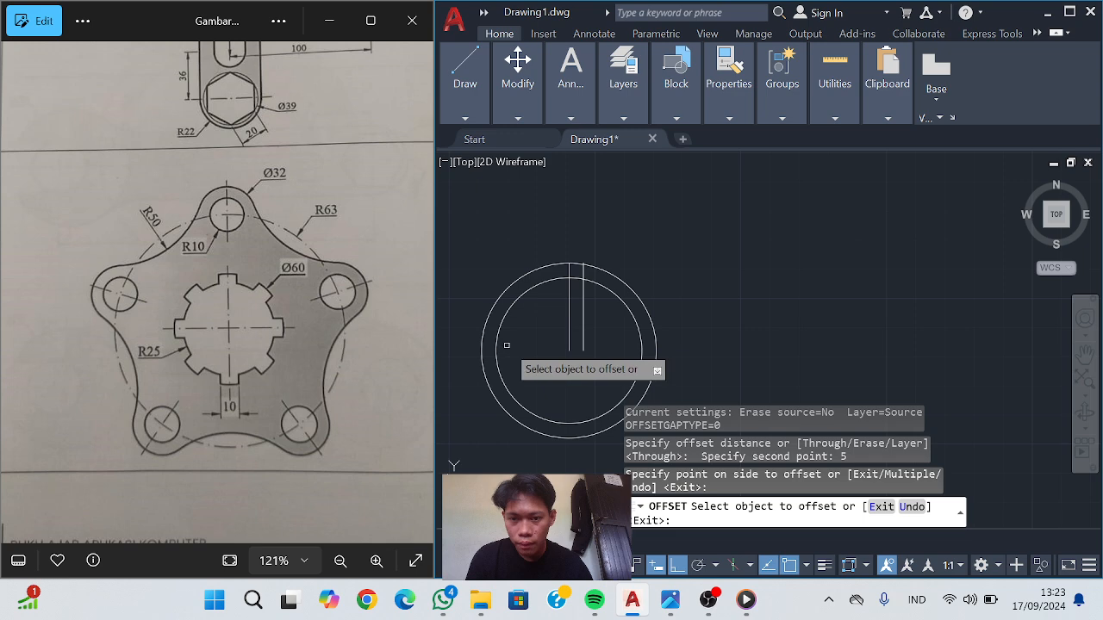
{"action": "left_click", "coordinate": [569, 341]}
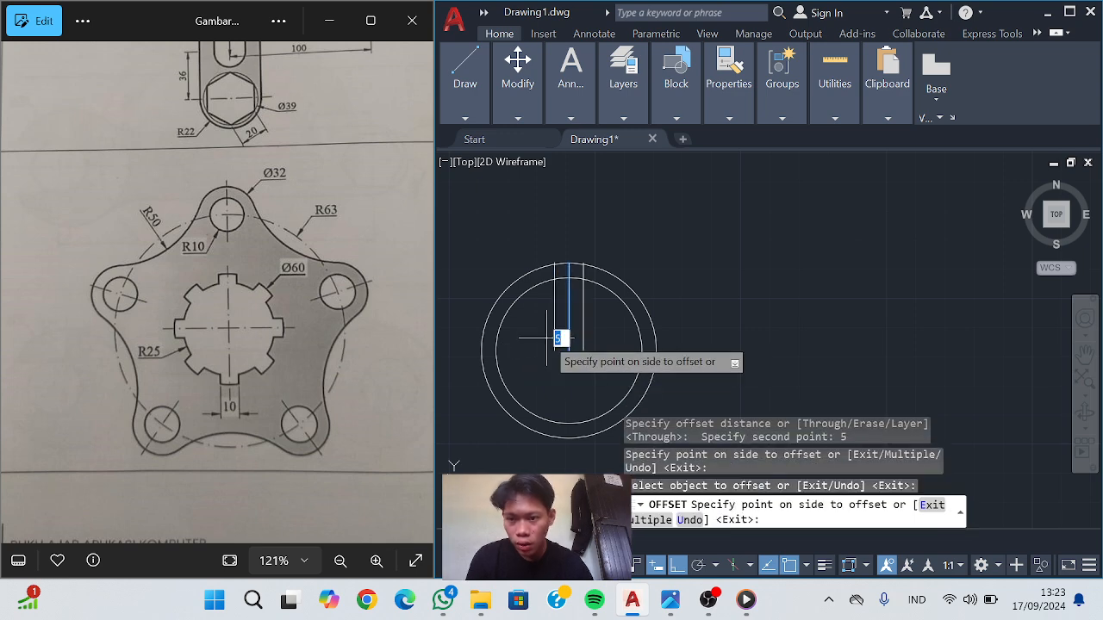
{"action": "left_click", "coordinate": [546, 338]}
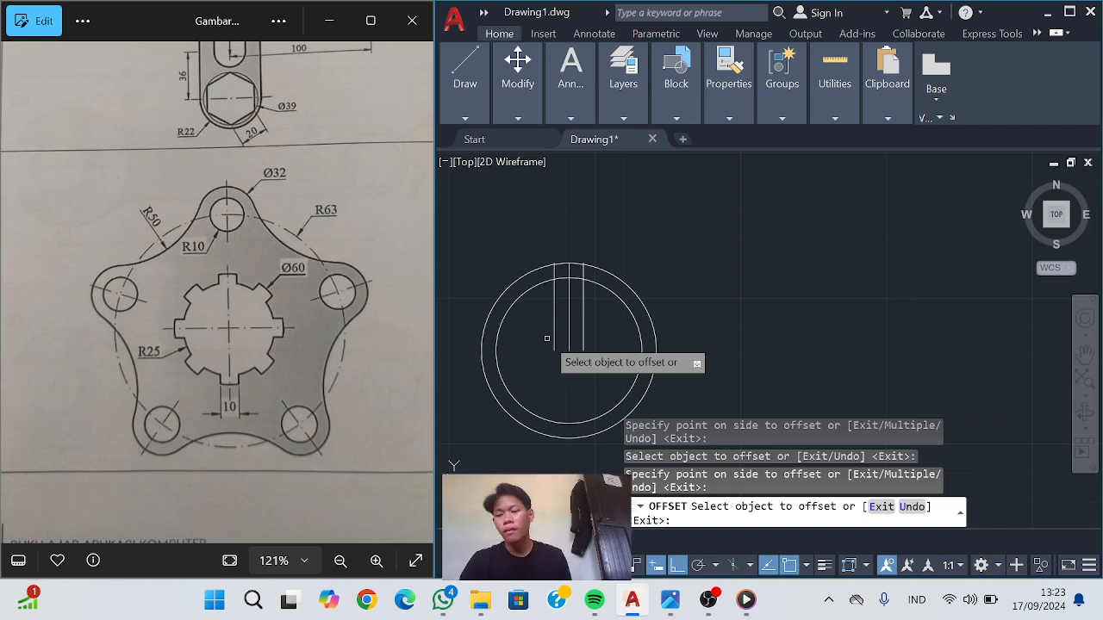
{"action": "key", "text": "Escape"}
{"action": "scroll", "coordinate": [551, 325], "scroll_direction": "up", "scroll_amount": 2}
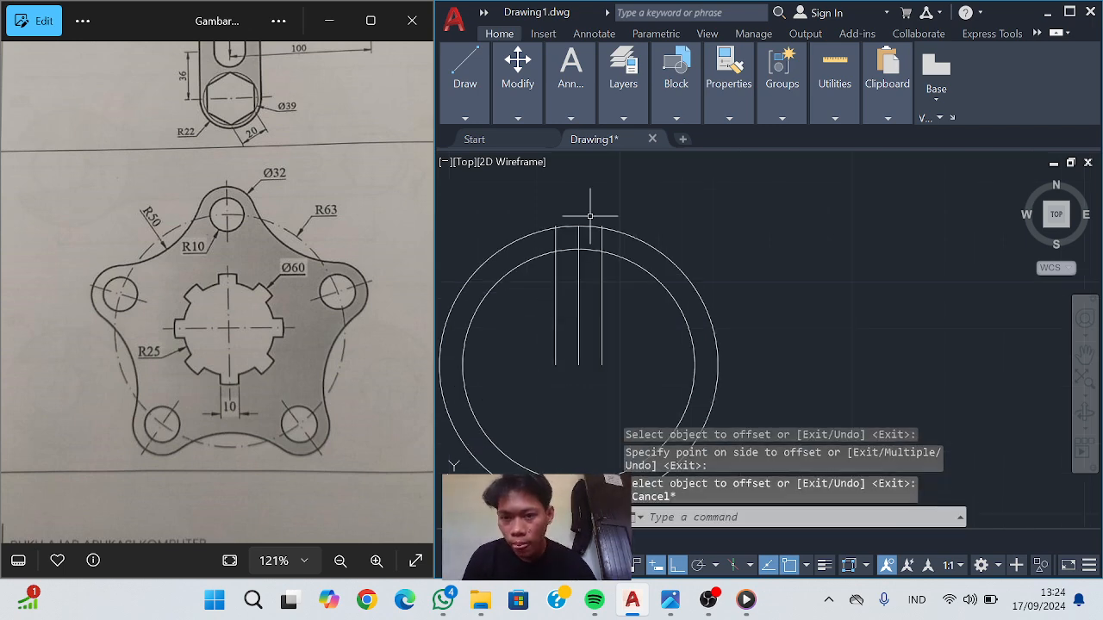
{"action": "scroll", "coordinate": [601, 253], "scroll_direction": "up", "scroll_amount": 2}
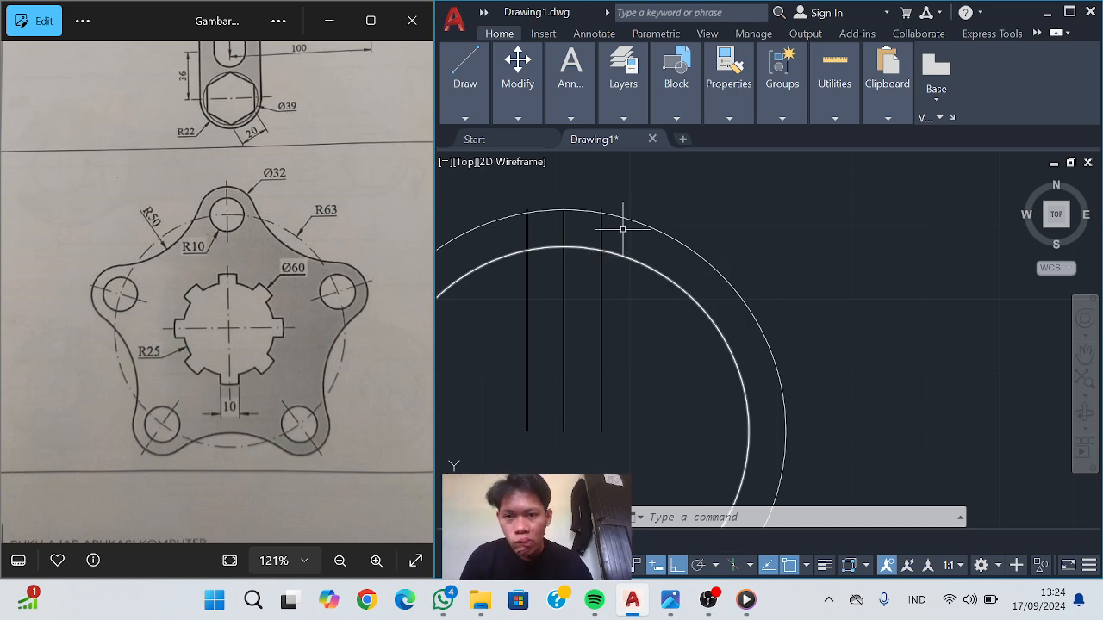
{"action": "scroll", "coordinate": [615, 199], "scroll_direction": "up", "scroll_amount": 2}
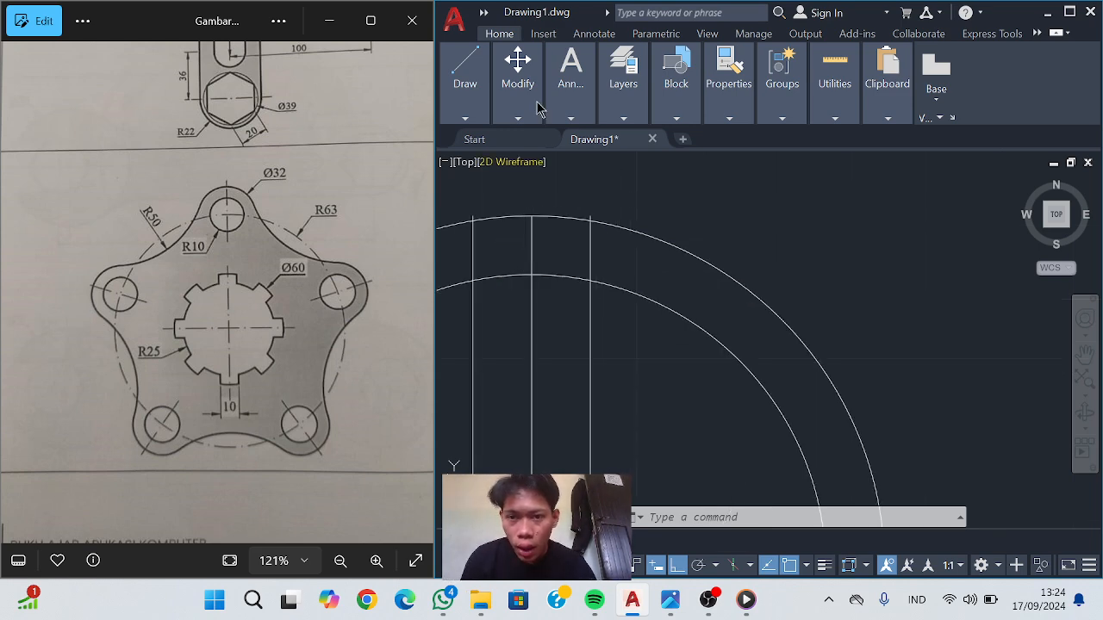
Trim the upper notch: cut the side lines inside the R25 circle, remove the centre line, and open the R25 arc between the sides
{"action": "left_click", "coordinate": [478, 119]}
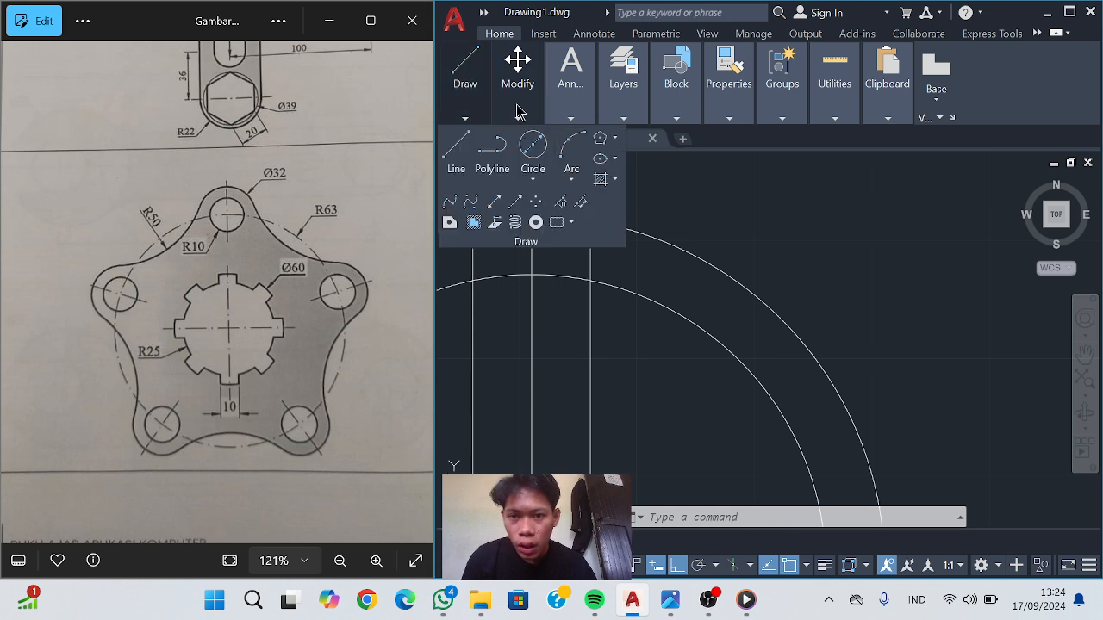
{"action": "left_click", "coordinate": [519, 112]}
{"action": "left_click", "coordinate": [624, 144]}
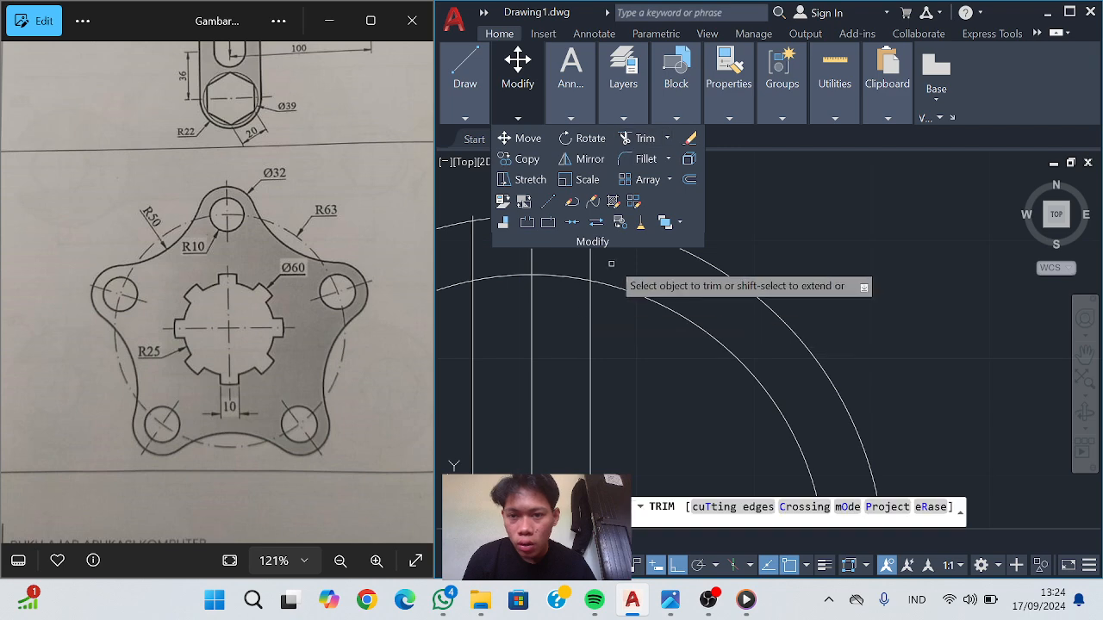
{"action": "scroll", "coordinate": [569, 309], "scroll_direction": "down", "scroll_amount": 3}
{"action": "left_click_drag", "start_coordinate": [565, 309], "coordinate": [631, 309]}
{"action": "scroll", "coordinate": [572, 229], "scroll_direction": "up", "scroll_amount": 3}
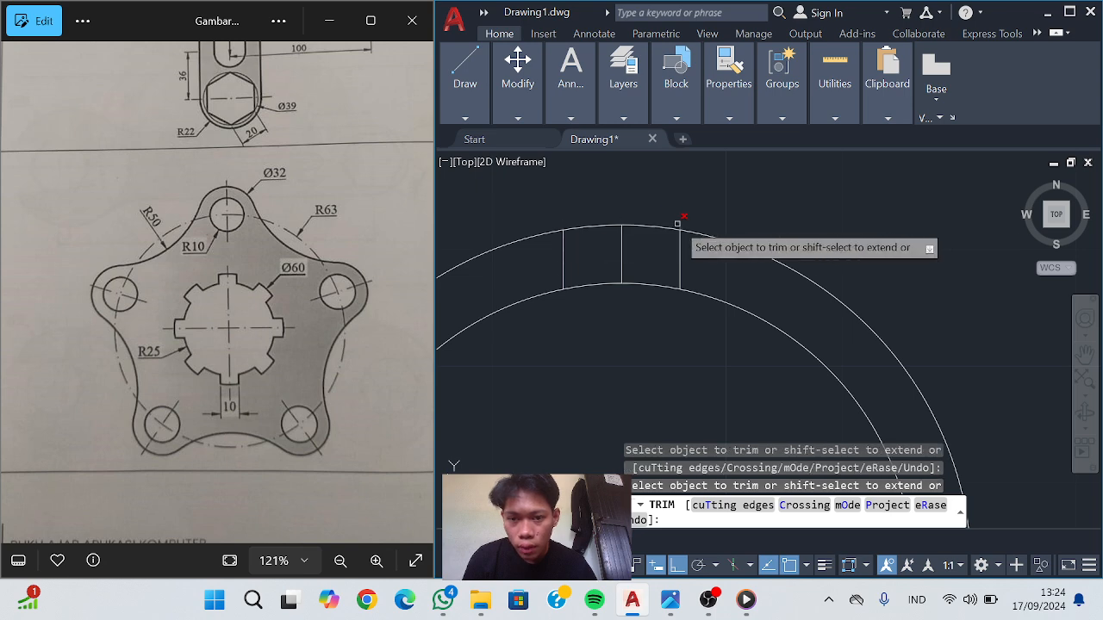
{"action": "left_click", "coordinate": [622, 247]}
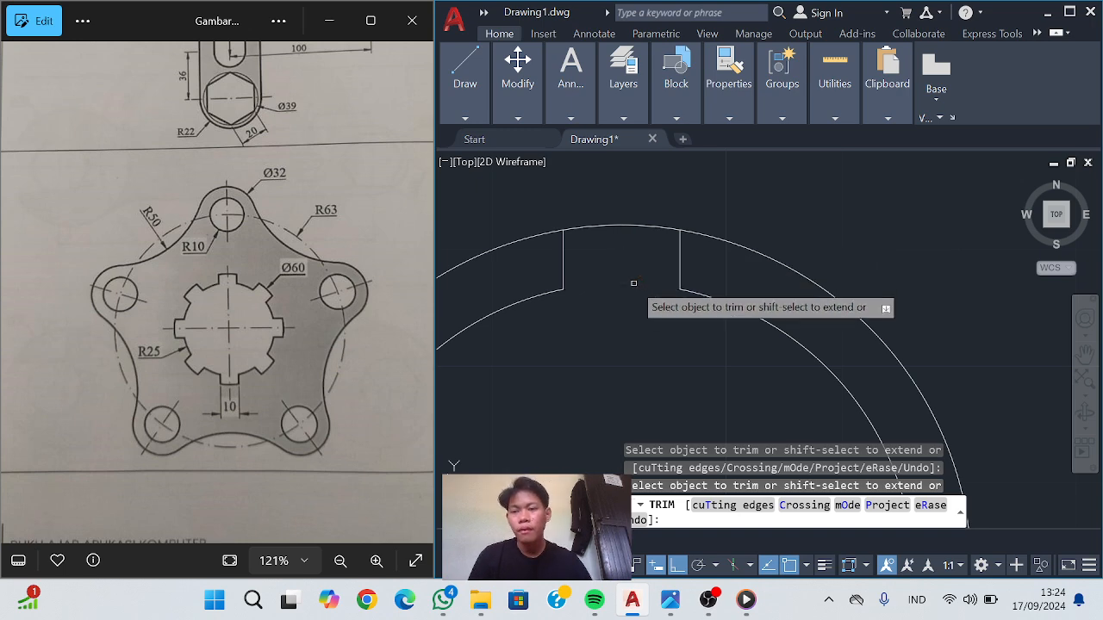
{"action": "scroll", "coordinate": [633, 283], "scroll_direction": "down", "scroll_amount": 2}
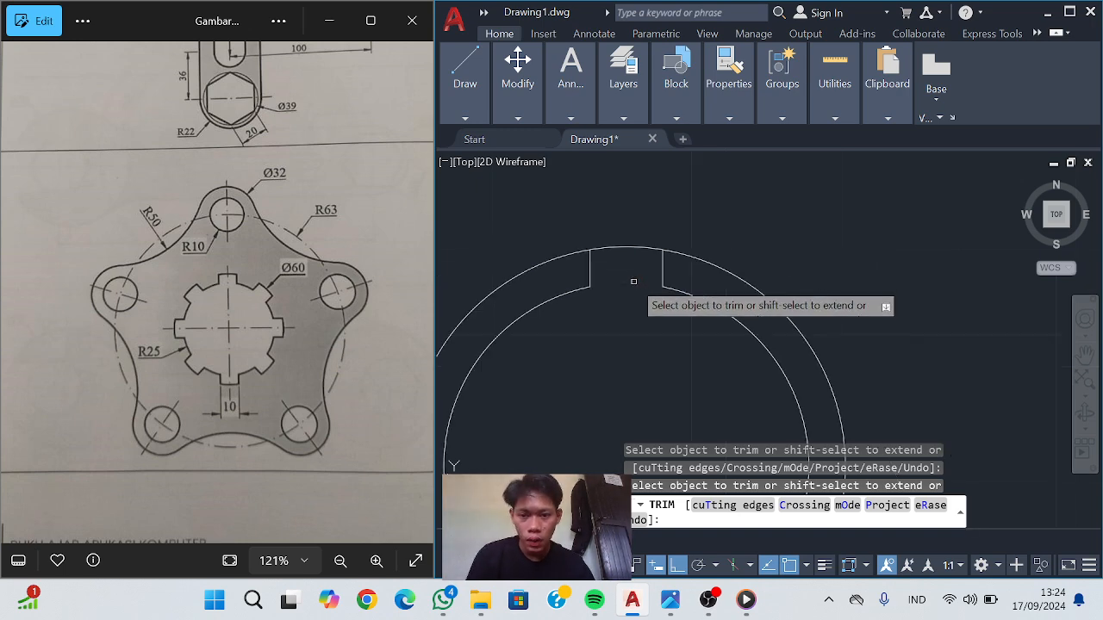
{"action": "left_click", "coordinate": [470, 115]}
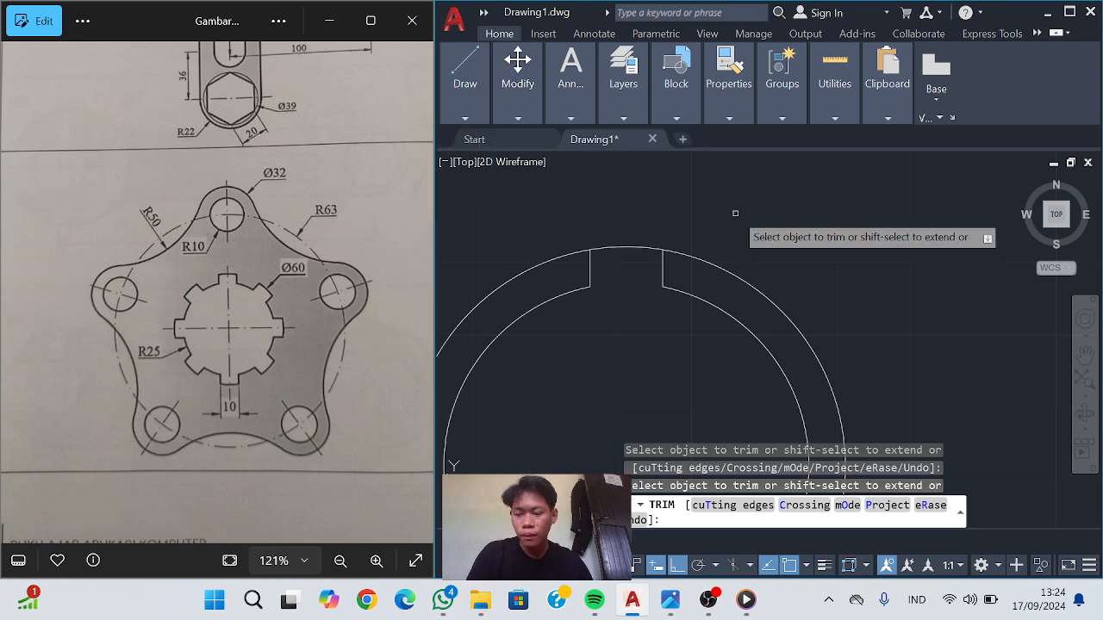
{"action": "key", "text": "Escape"}
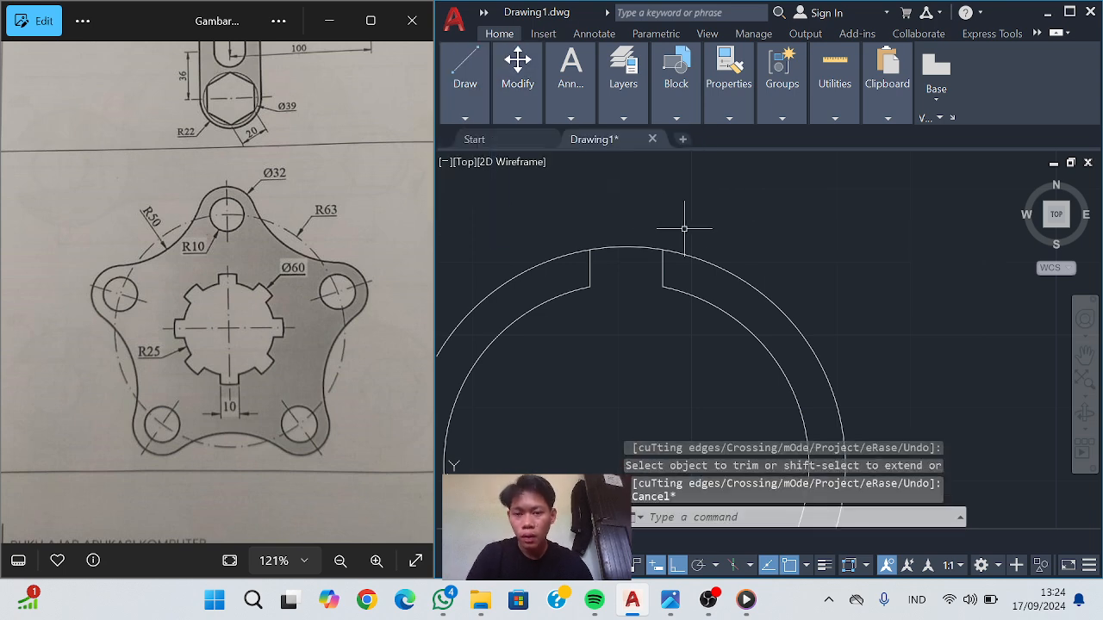
Polar-array the two upper notch side lines around the circles' common centre with 8 items over 360 degrees
{"action": "left_click", "coordinate": [589, 269]}
{"action": "left_click", "coordinate": [662, 267]}
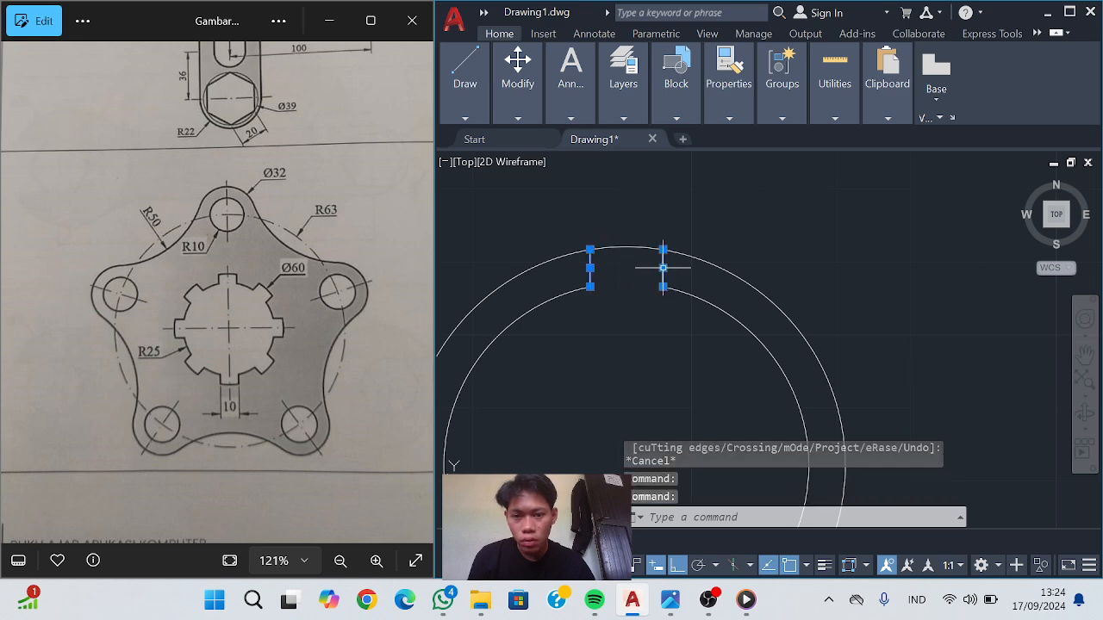
{"action": "mouse_move", "coordinate": [488, 127]}
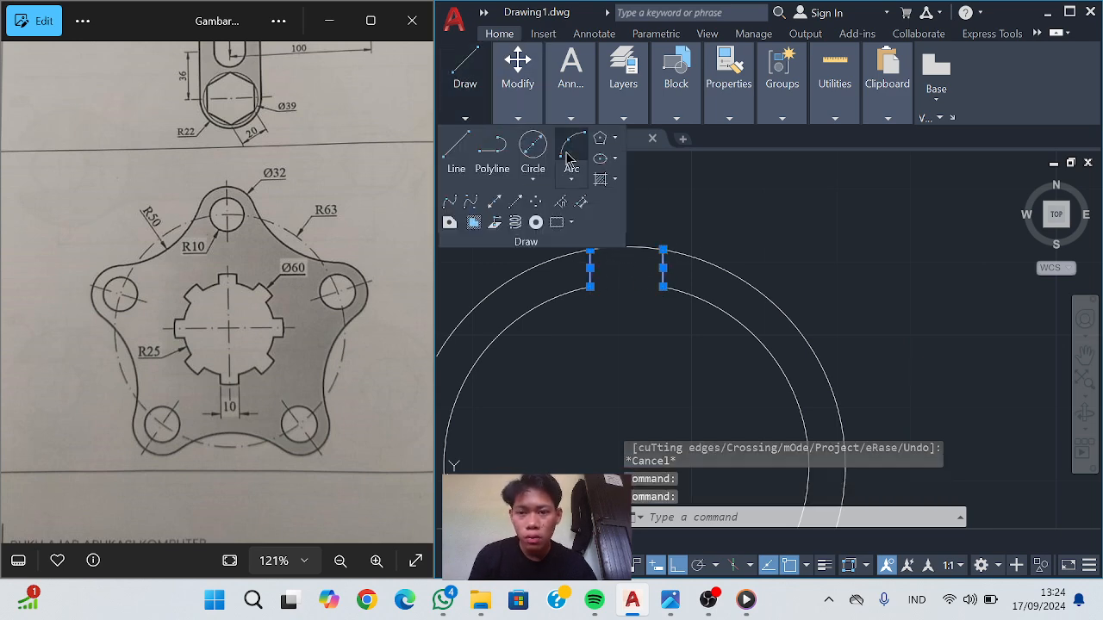
{"action": "mouse_move", "coordinate": [517, 82]}
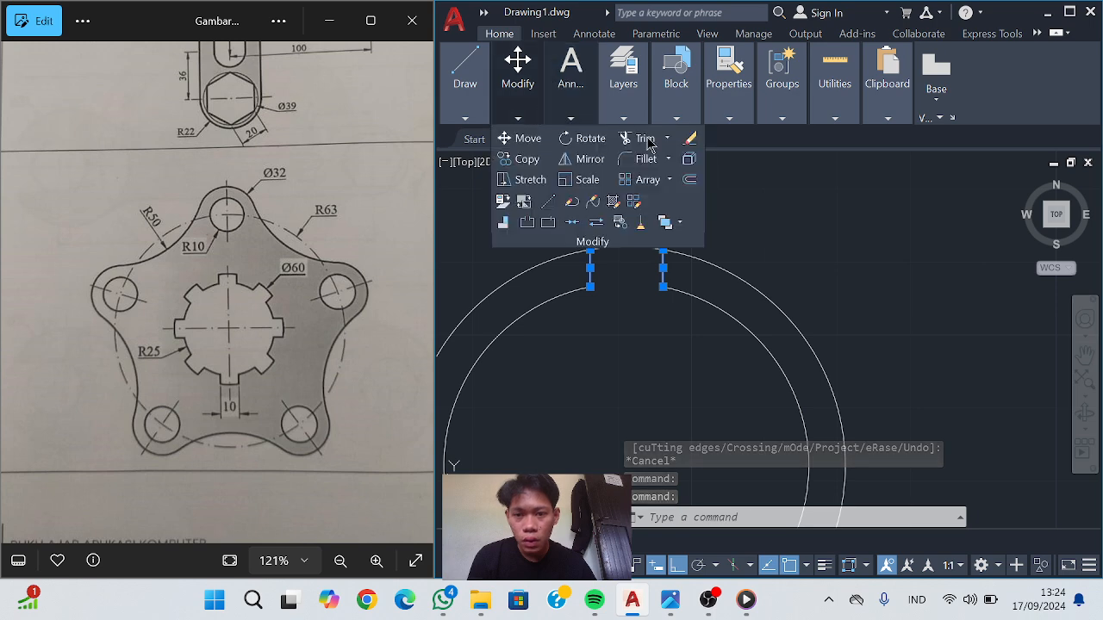
{"action": "left_click", "coordinate": [668, 180]}
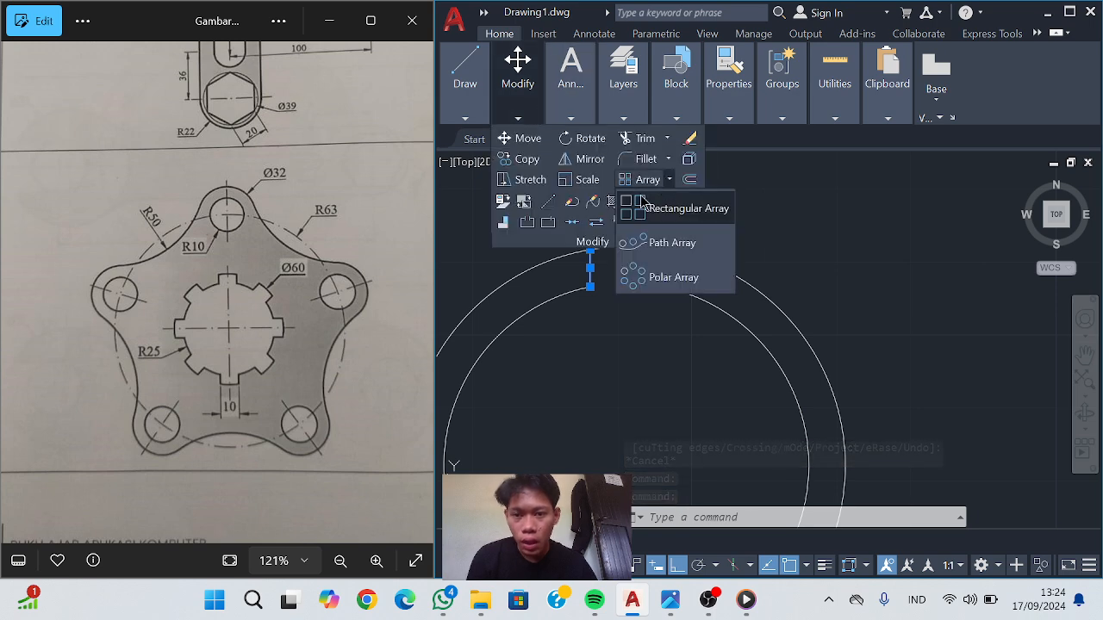
{"action": "left_click", "coordinate": [655, 284]}
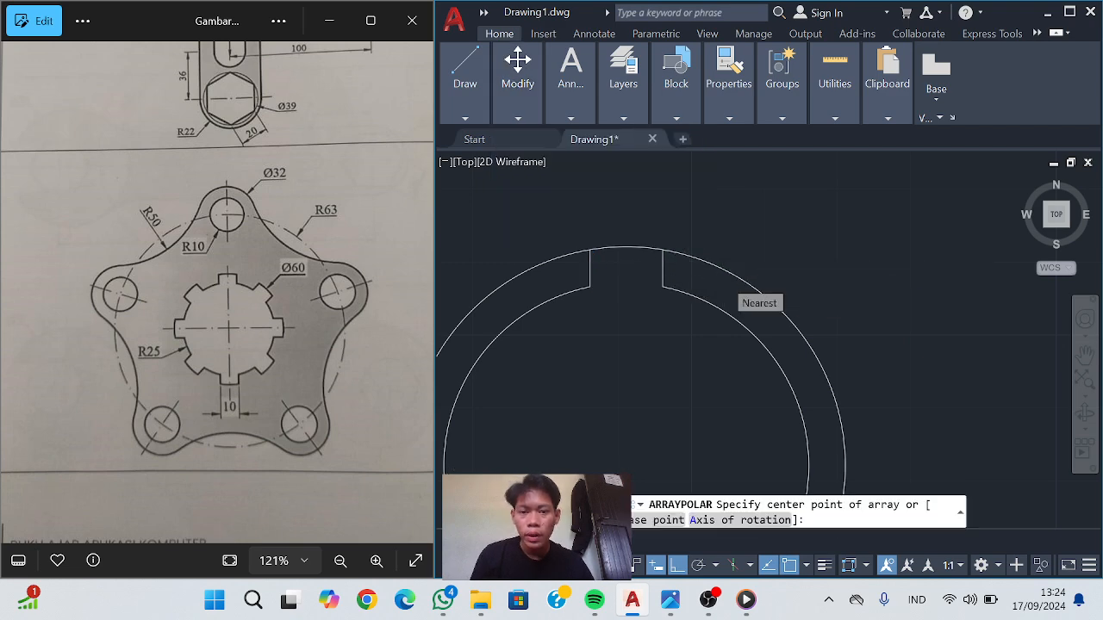
{"action": "scroll", "coordinate": [662, 401], "scroll_direction": "down", "scroll_amount": 2}
{"action": "left_click", "coordinate": [662, 396]}
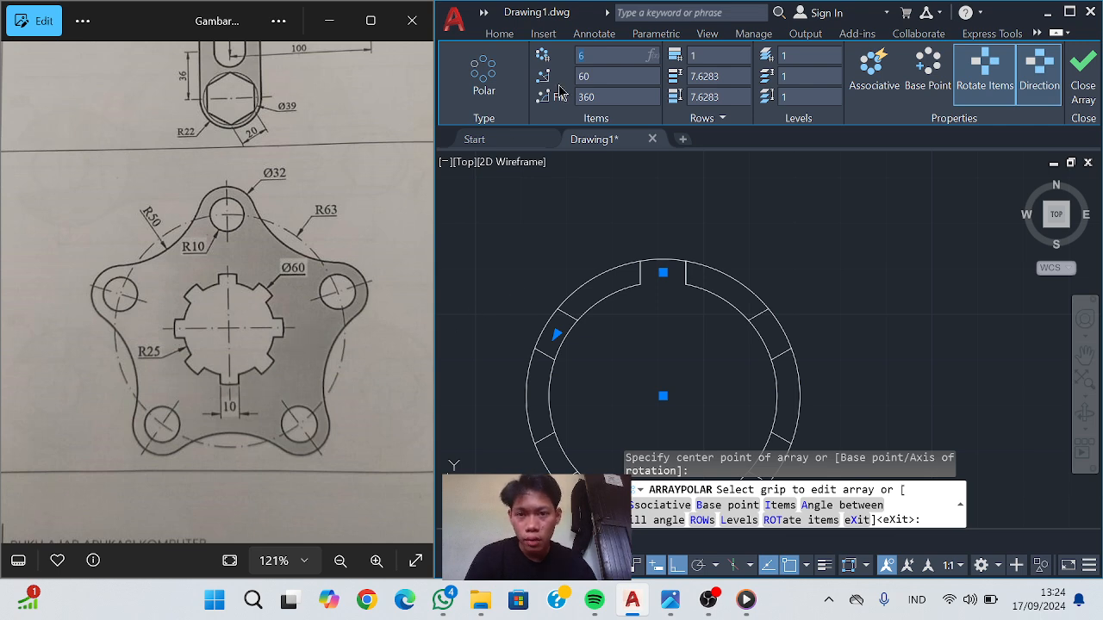
{"action": "type", "text": "8"}
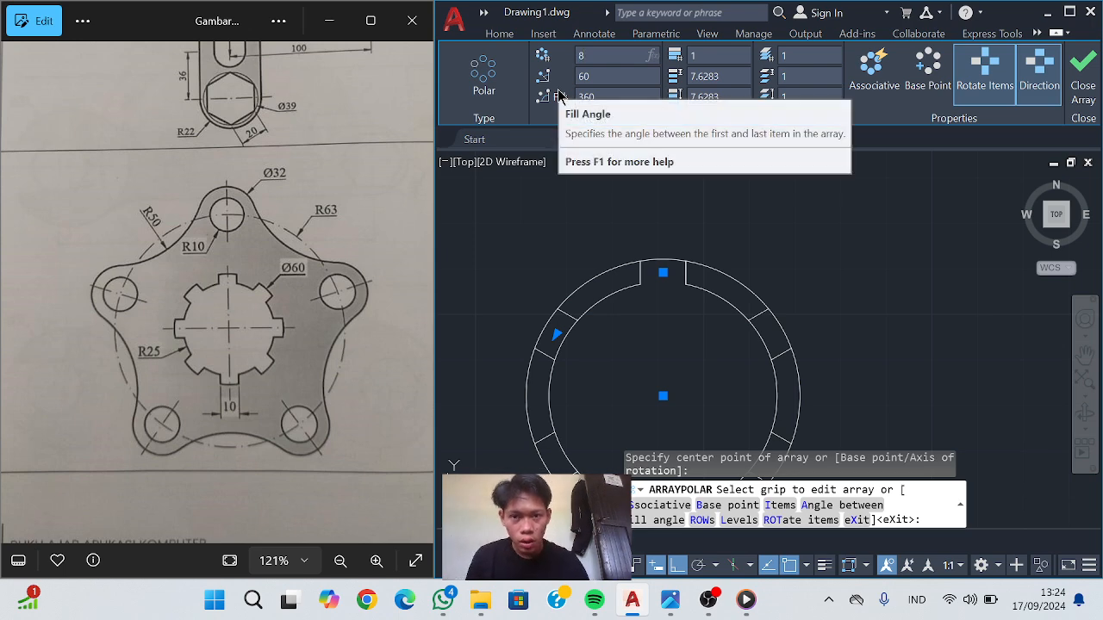
{"action": "key", "text": "Return"}
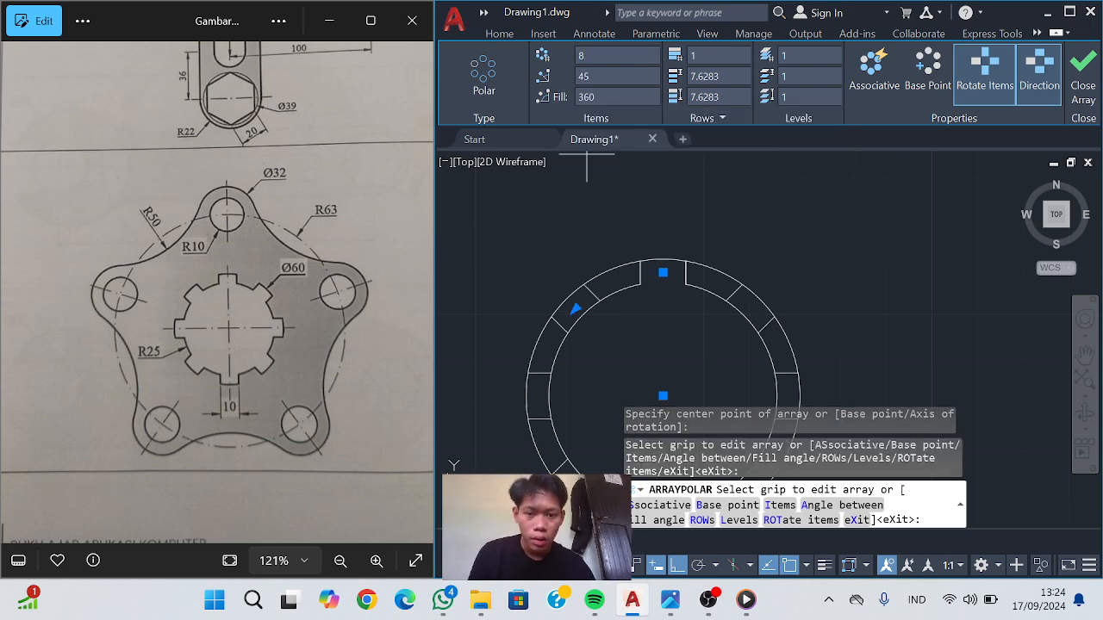
{"action": "left_click", "coordinate": [1083, 76]}
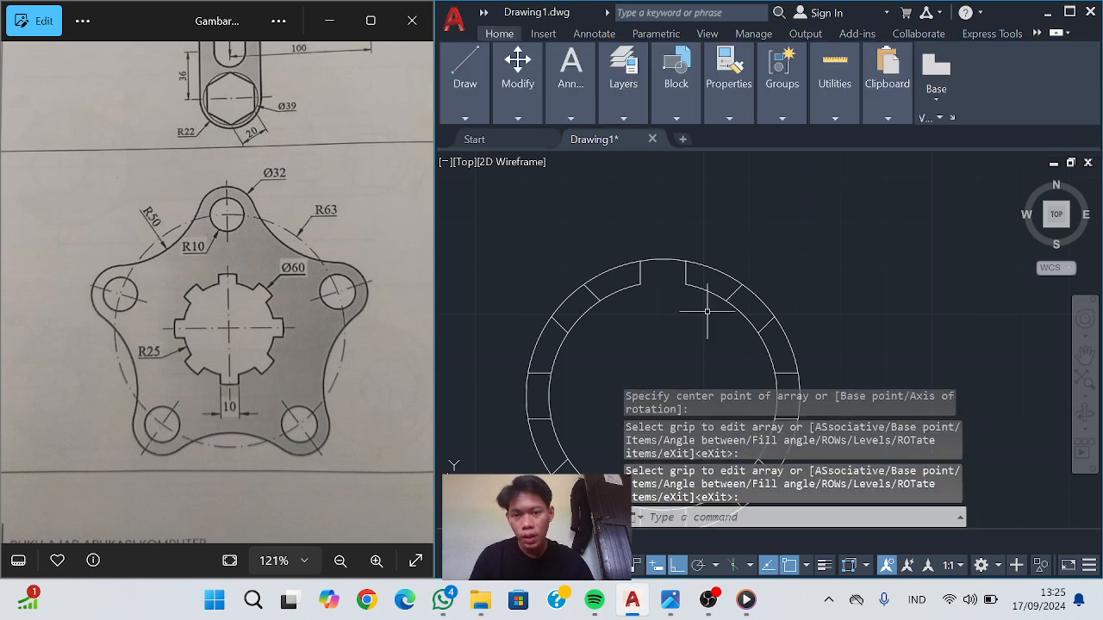
Trim the surplus R25 and Ø60 arcs around the upper half so the top, upper diagonal and left notches take shape
{"action": "middle_click_drag", "start_coordinate": [707, 312], "coordinate": [722, 244]}
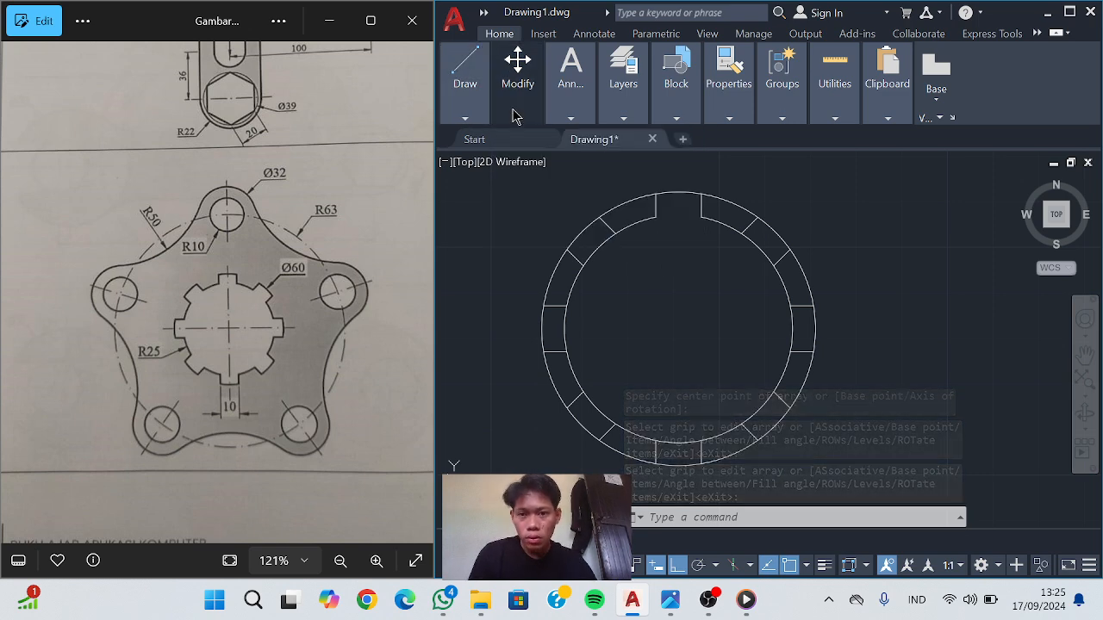
{"action": "mouse_move", "coordinate": [518, 86]}
{"action": "left_click", "coordinate": [628, 140]}
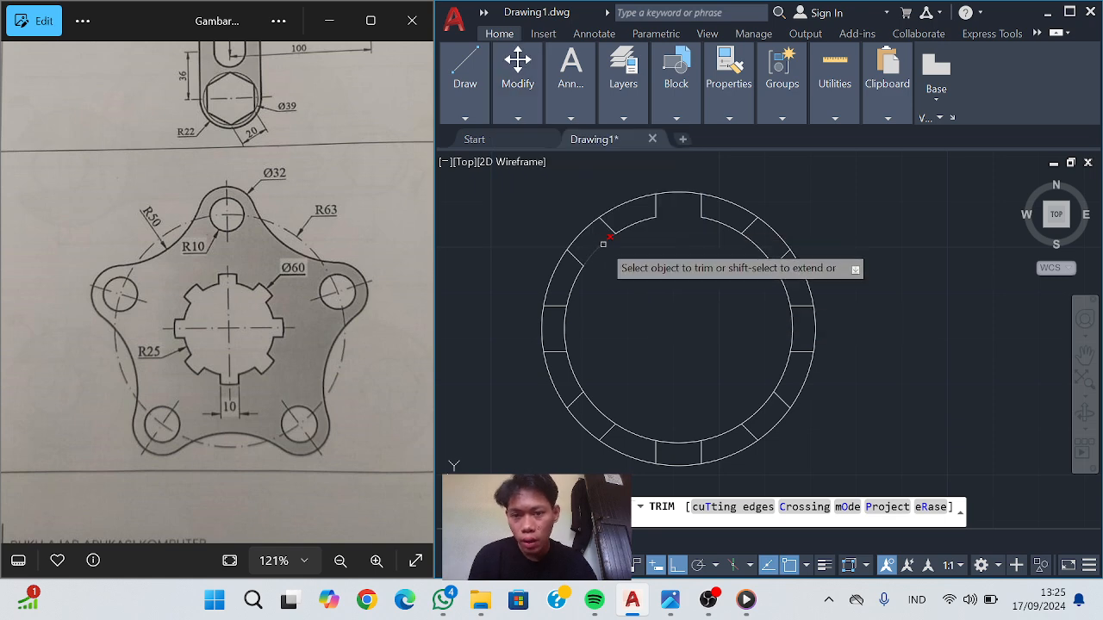
{"action": "left_click", "coordinate": [602, 241]}
{"action": "left_click", "coordinate": [620, 254]}
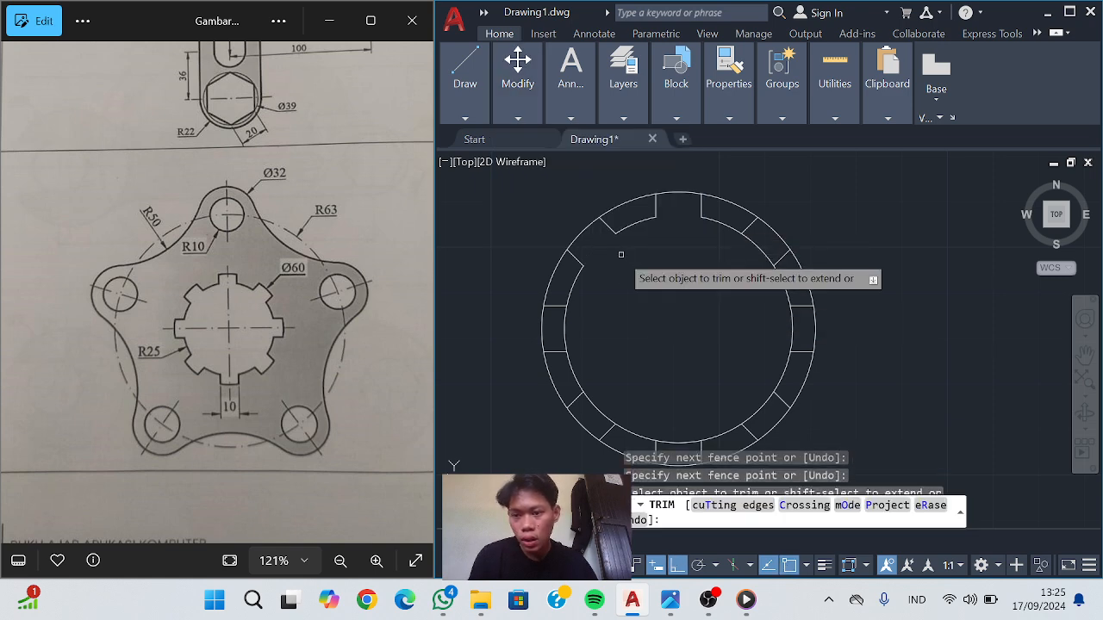
{"action": "left_click", "coordinate": [631, 210]}
{"action": "left_click", "coordinate": [631, 185]}
{"action": "key", "text": "Return"}
{"action": "left_click", "coordinate": [702, 185]}
{"action": "left_click", "coordinate": [719, 209]}
{"action": "key", "text": "Return"}
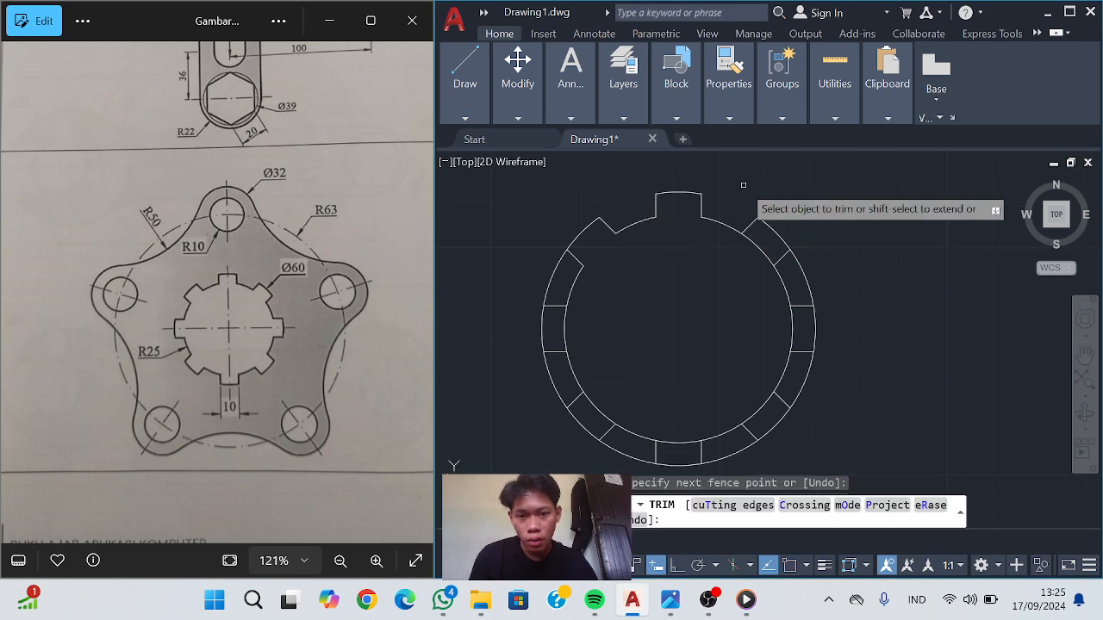
{"action": "left_click", "coordinate": [788, 261]}
{"action": "left_click", "coordinate": [812, 270]}
{"action": "key", "text": "Return"}
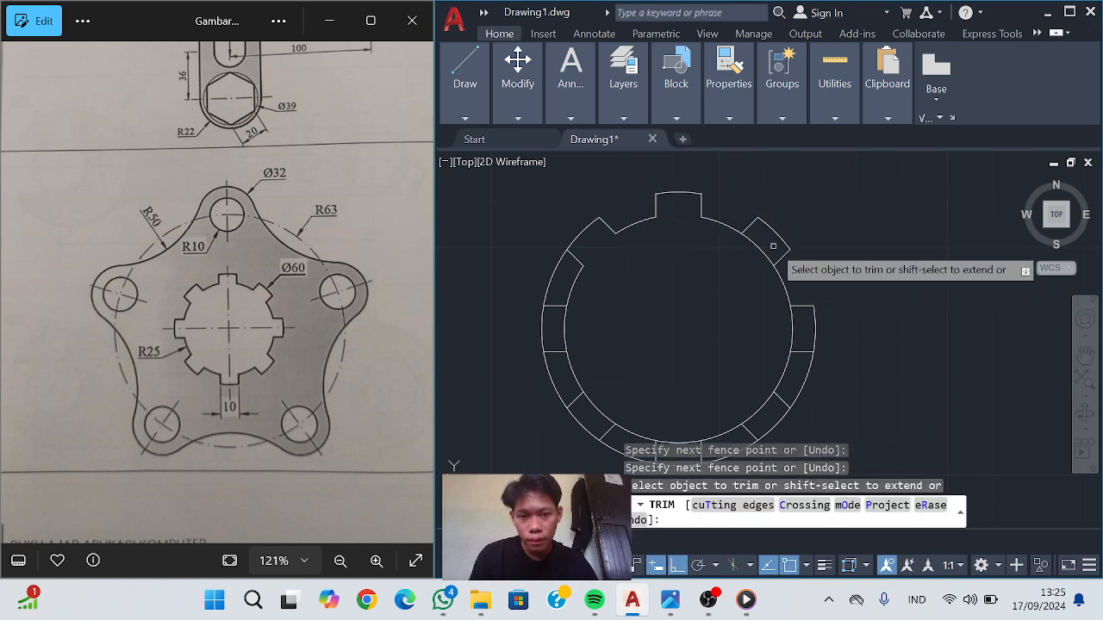
{"action": "left_click", "coordinate": [559, 284]}
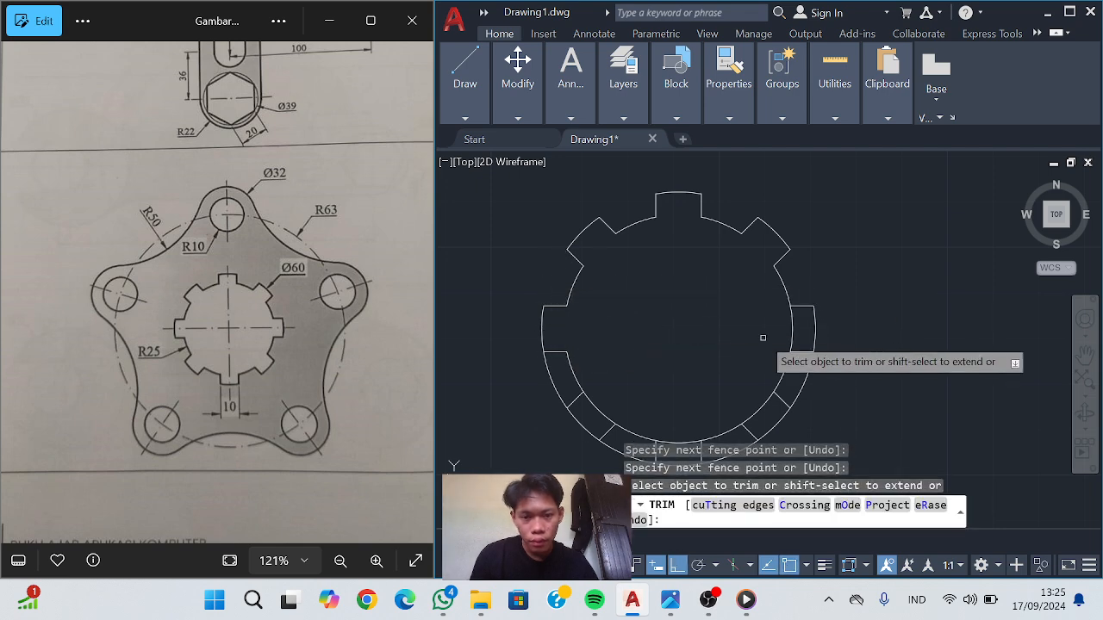
Trim the remaining surplus R25 and Ø60 arcs at the right and lower notches to complete the eight-notch opening
{"action": "left_click_drag", "start_coordinate": [763, 338], "coordinate": [810, 326]}
{"action": "left_click_drag", "start_coordinate": [798, 386], "coordinate": [814, 391]}
{"action": "left_click_drag", "start_coordinate": [767, 418], "coordinate": [764, 399]}
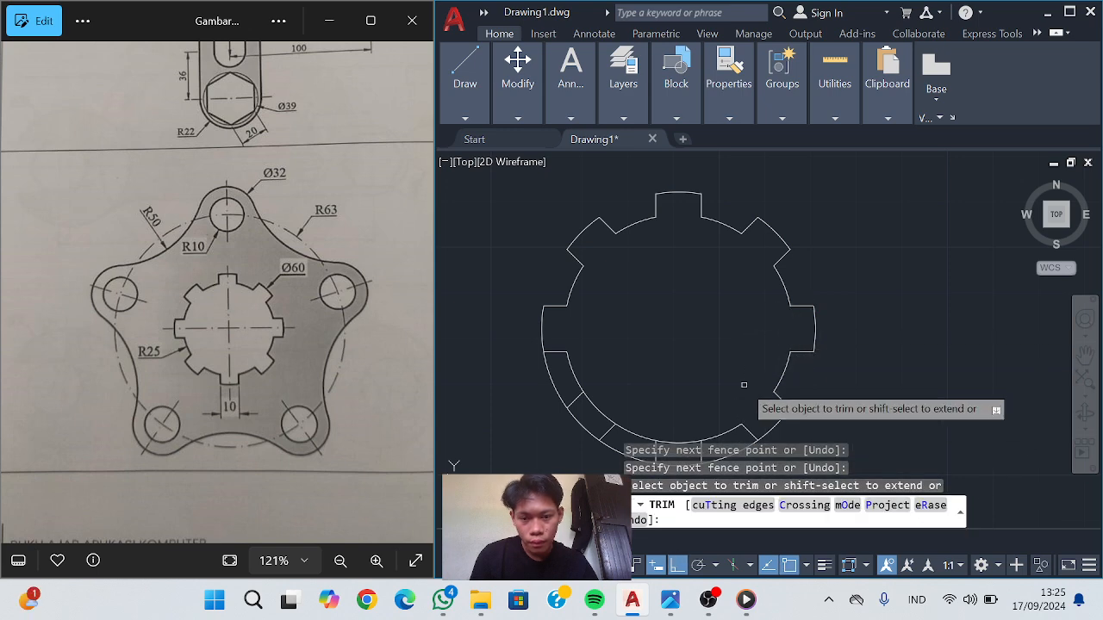
{"action": "middle_click_drag", "start_coordinate": [743, 384], "coordinate": [754, 336]}
{"action": "mouse_move", "coordinate": [741, 404]}
{"action": "left_mouse_down"}
{"action": "mouse_move", "coordinate": [715, 415]}
{"action": "mouse_move", "coordinate": [691, 393]}
{"action": "mouse_move", "coordinate": [699, 374]}
{"action": "left_mouse_up"}
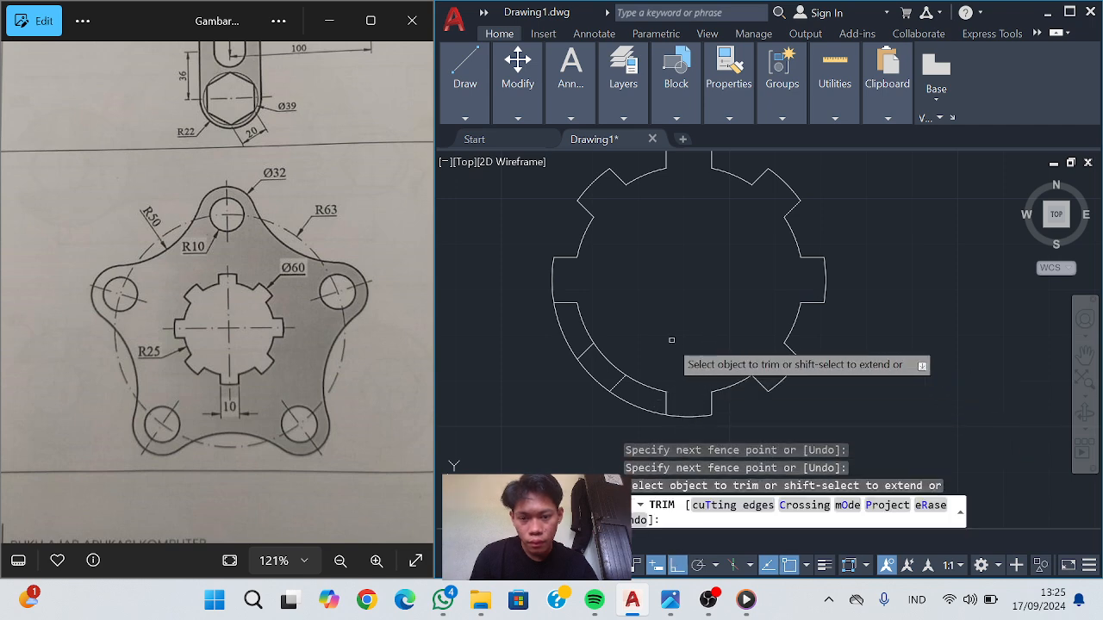
{"action": "left_click_drag", "start_coordinate": [635, 394], "coordinate": [620, 414]}
{"action": "mouse_move", "coordinate": [584, 350]}
{"action": "left_mouse_down"}
{"action": "mouse_move", "coordinate": [578, 337]}
{"action": "mouse_move", "coordinate": [548, 354]}
{"action": "mouse_move", "coordinate": [649, 329]}
{"action": "left_mouse_up"}
{"action": "middle_click_drag", "start_coordinate": [649, 329], "coordinate": [593, 352]}
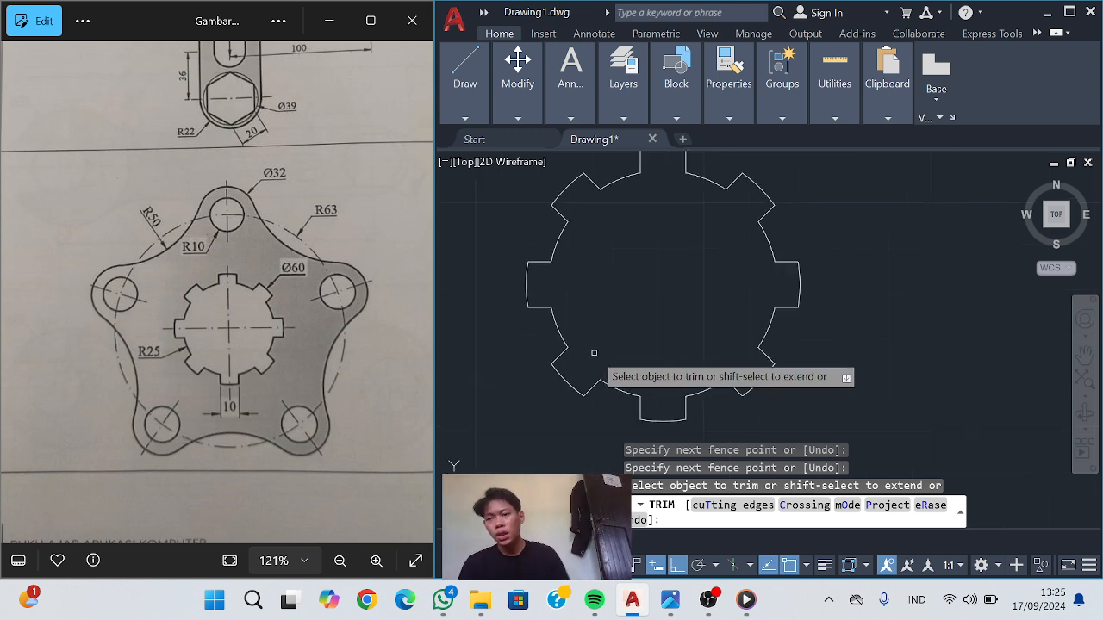
{"action": "left_click", "coordinate": [474, 139]}
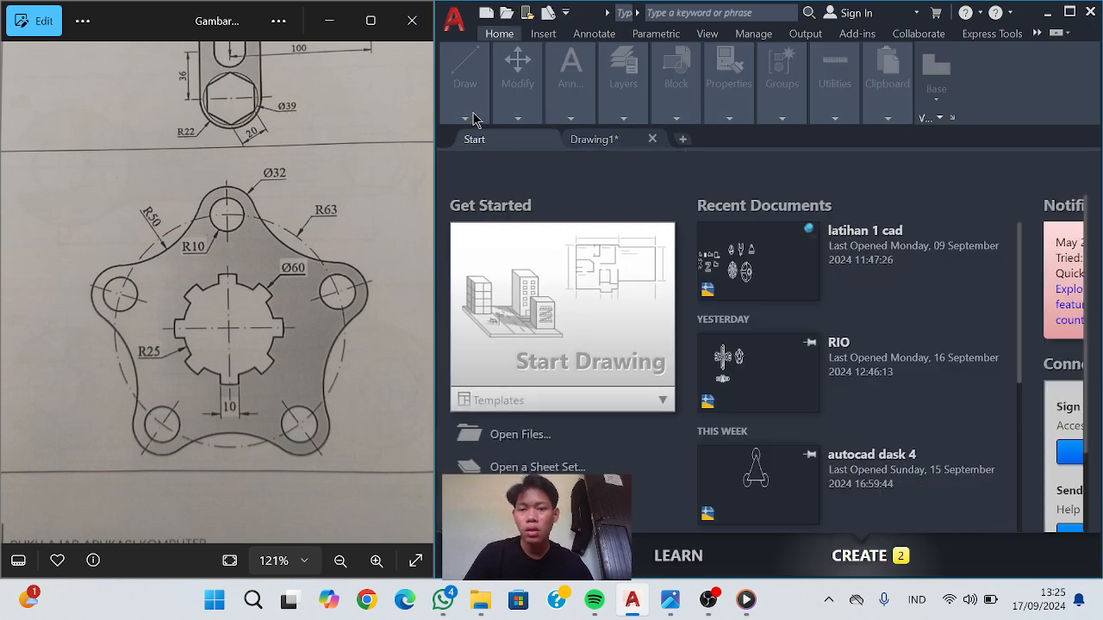
{"action": "left_click", "coordinate": [622, 140]}
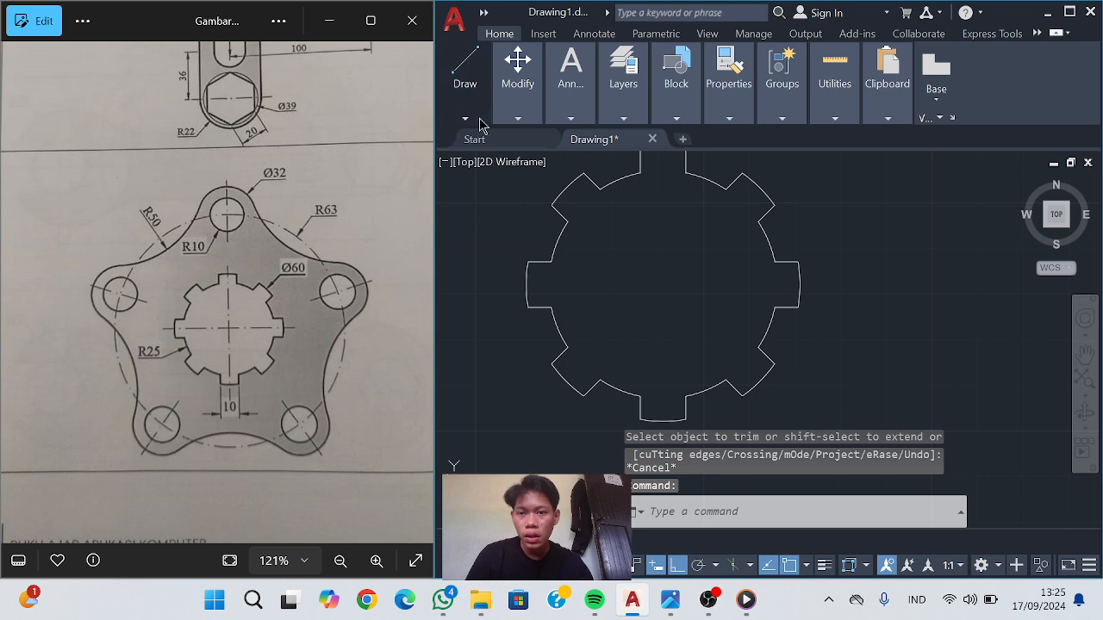
Draw a circle of radius 63 concentric with the notched opening
{"action": "left_click", "coordinate": [473, 120]}
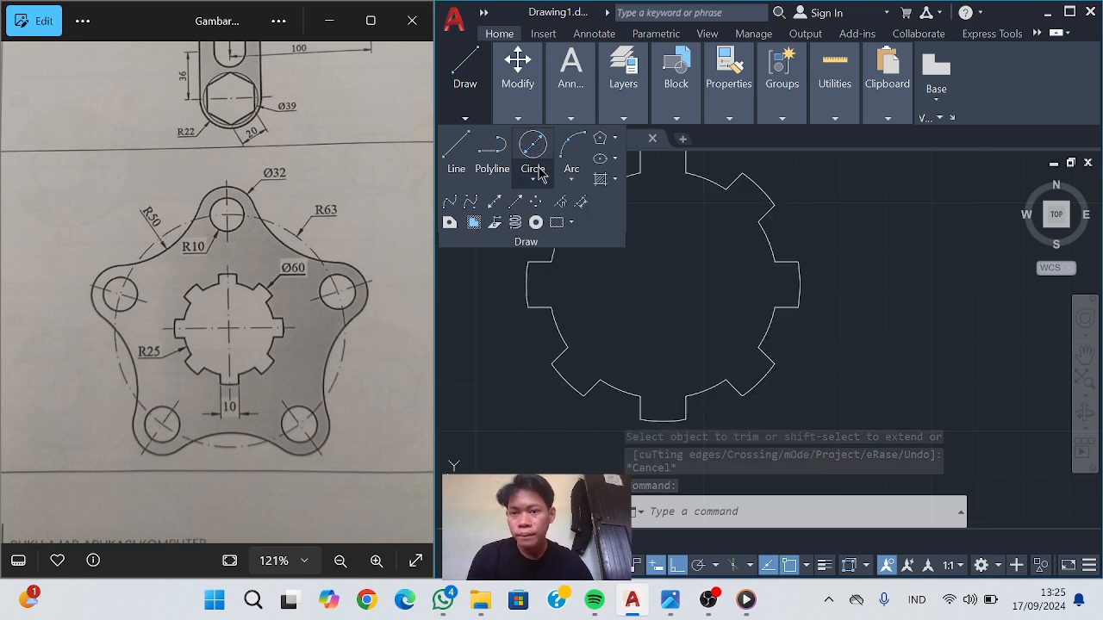
{"action": "left_click", "coordinate": [532, 179]}
{"action": "left_click", "coordinate": [591, 213]}
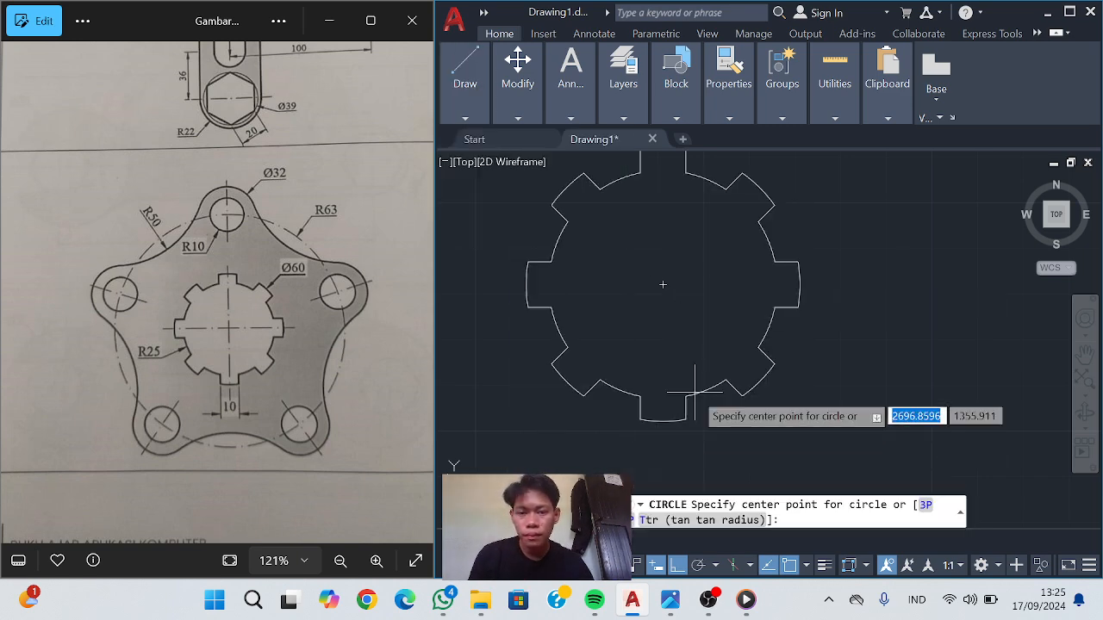
{"action": "left_click", "coordinate": [662, 284]}
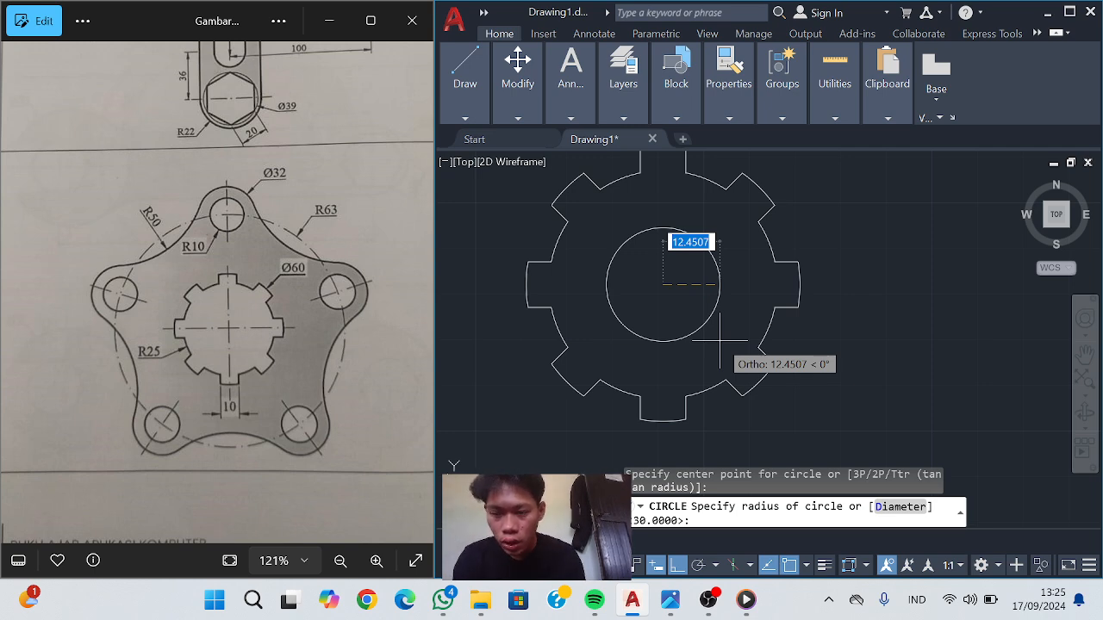
{"action": "type", "text": "6"}
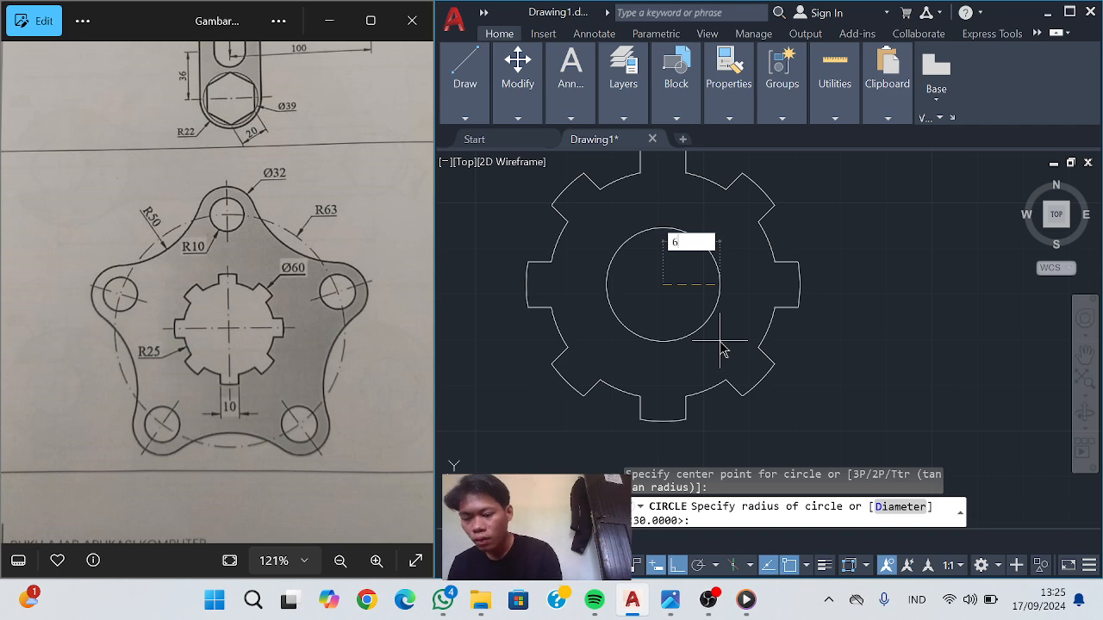
{"action": "type", "text": "3"}
{"action": "key", "text": "Return"}
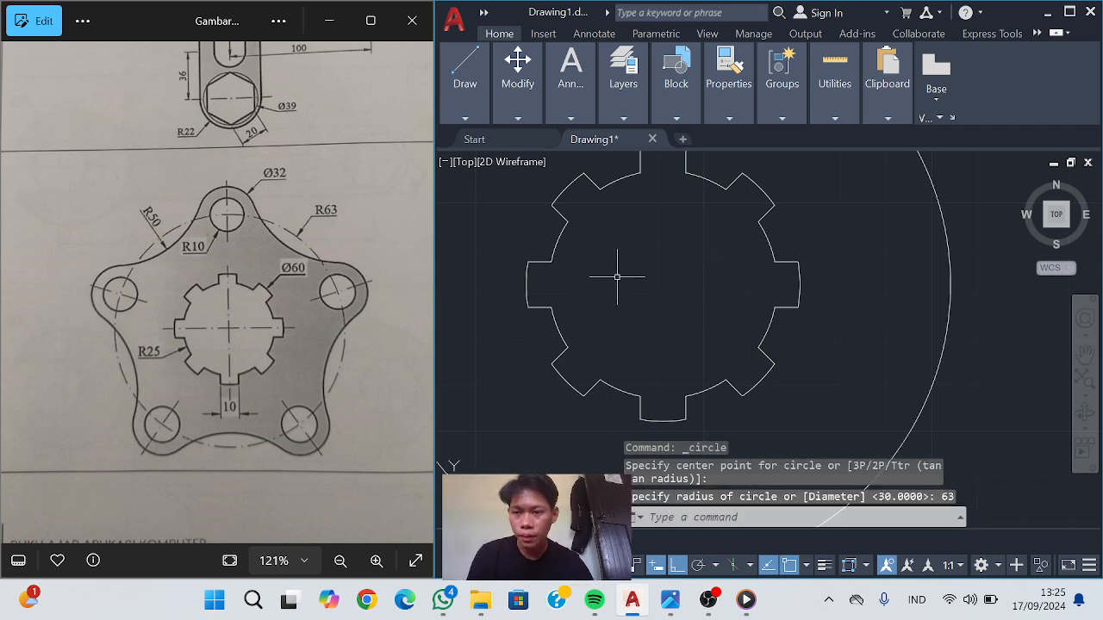
Draw a 32 diameter circle centred on the top quadrant of the R63 pitch circle
{"action": "mouse_move", "coordinate": [630, 301]}
{"action": "middle_mouse_down"}
{"action": "mouse_move", "coordinate": [568, 428]}
{"action": "mouse_move", "coordinate": [562, 482]}
{"action": "middle_mouse_up"}
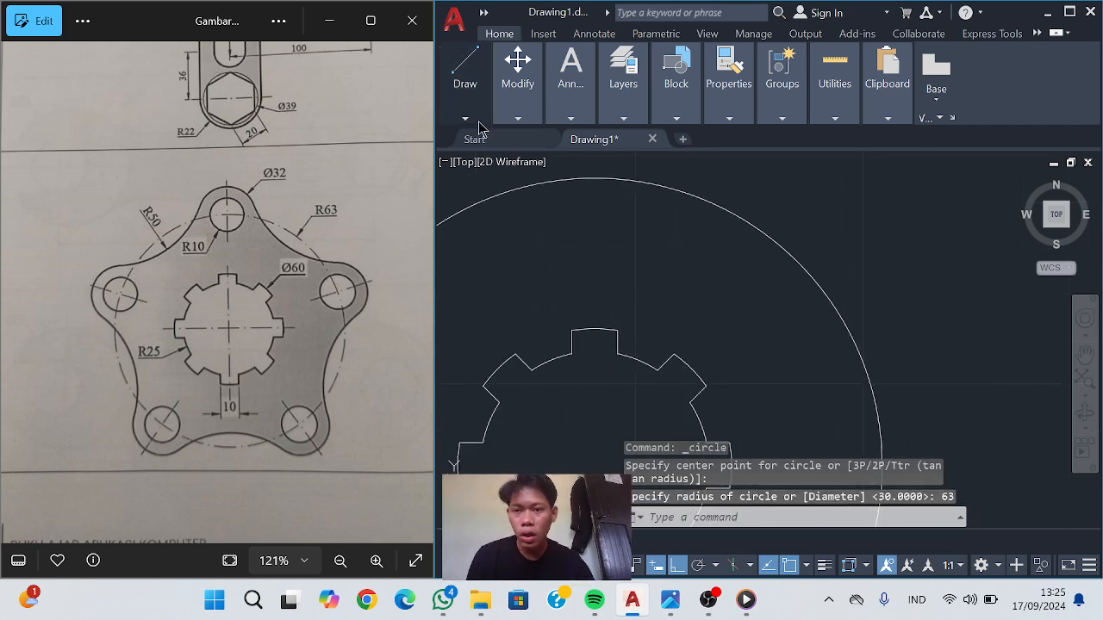
{"action": "mouse_move", "coordinate": [465, 74]}
{"action": "left_click", "coordinate": [546, 170]}
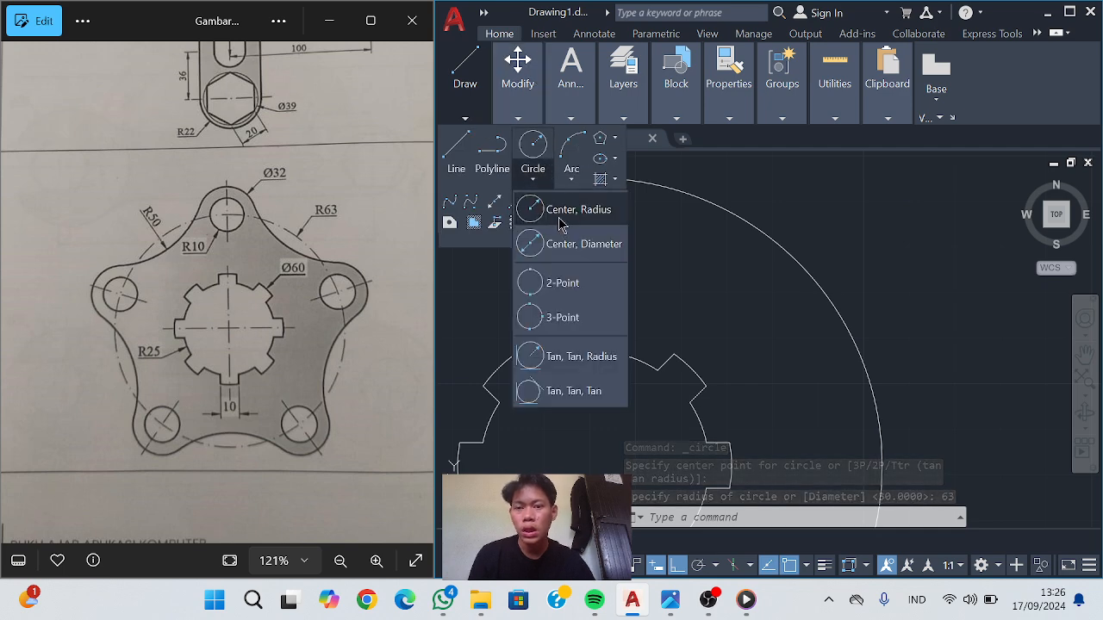
{"action": "left_click", "coordinate": [539, 238]}
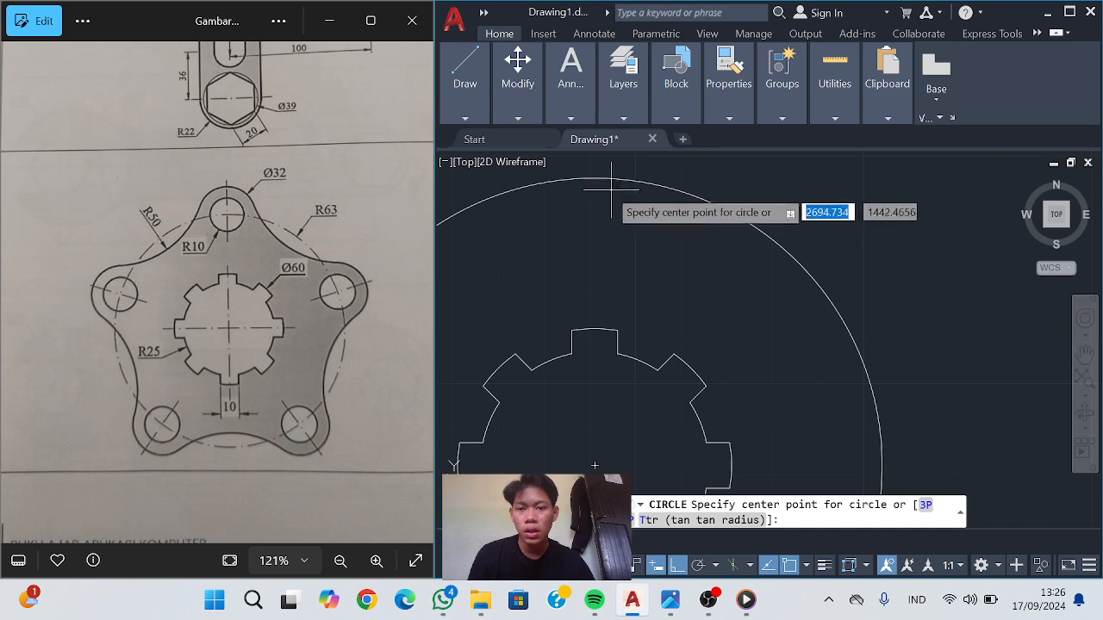
{"action": "left_click", "coordinate": [595, 179]}
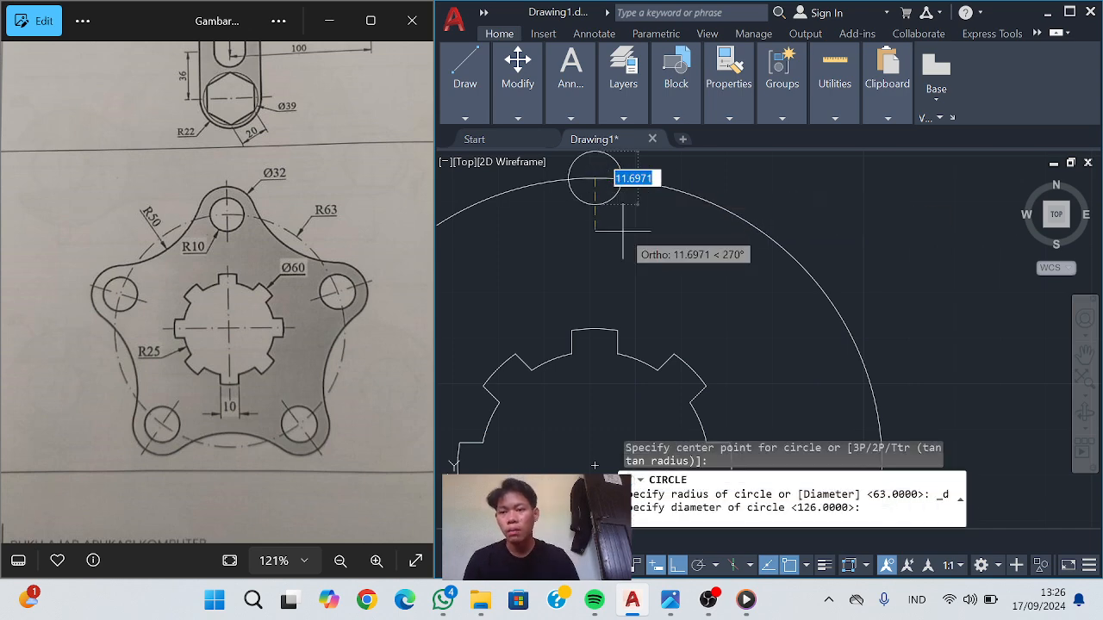
{"action": "type", "text": "32"}
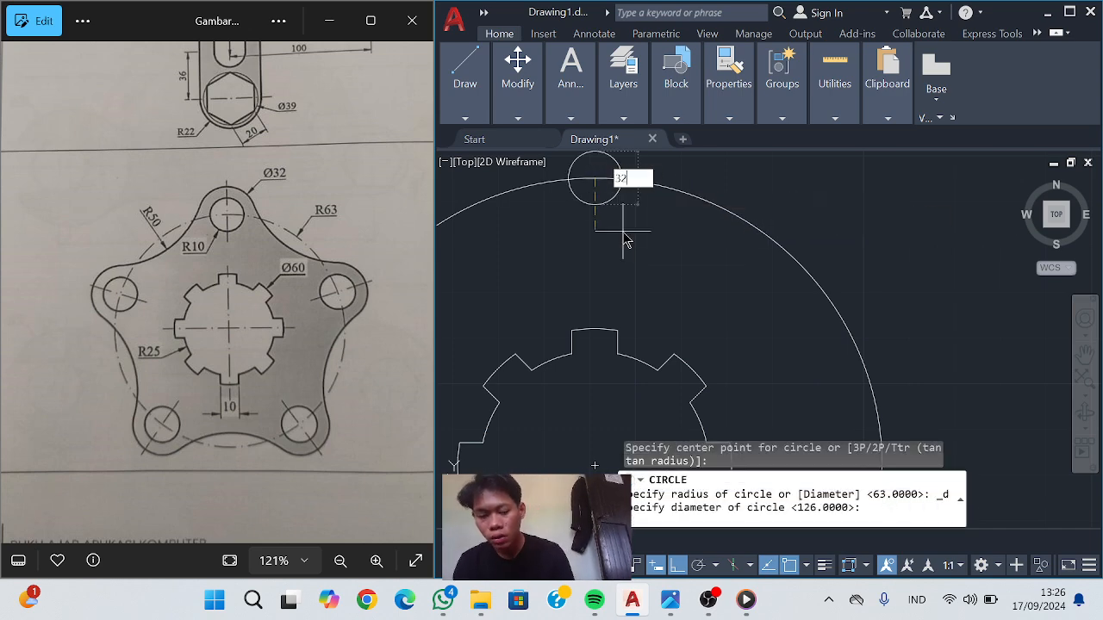
{"action": "key", "text": "Return"}
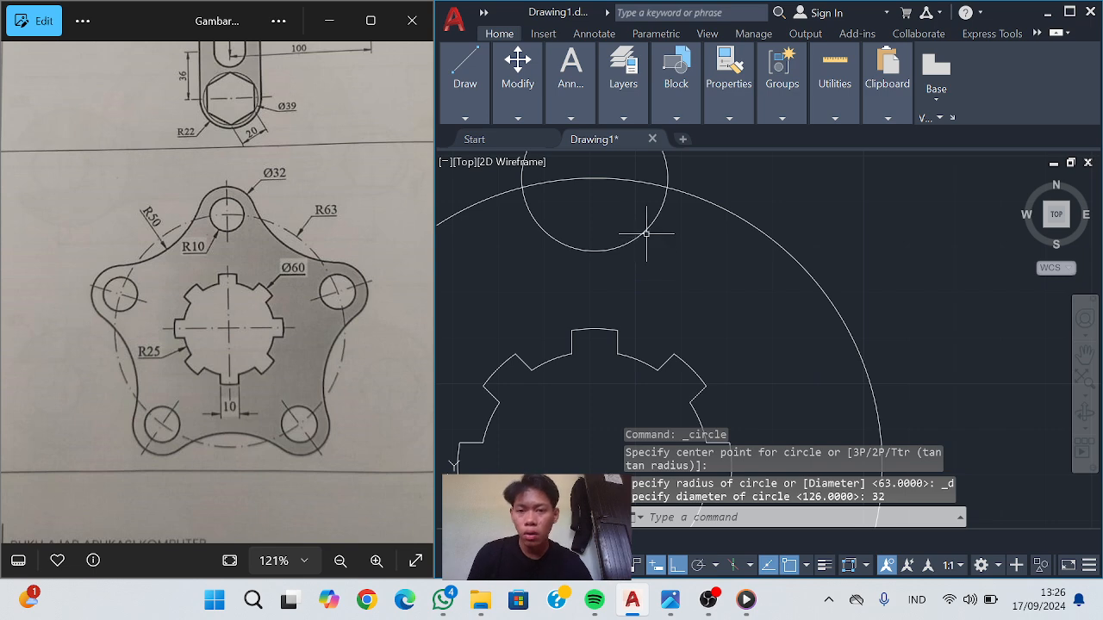
Polar-array the Ø32 circle around the pitch circle's centre with 5 items over 360 degrees
{"action": "left_click", "coordinate": [646, 233]}
{"action": "left_click", "coordinate": [518, 108]}
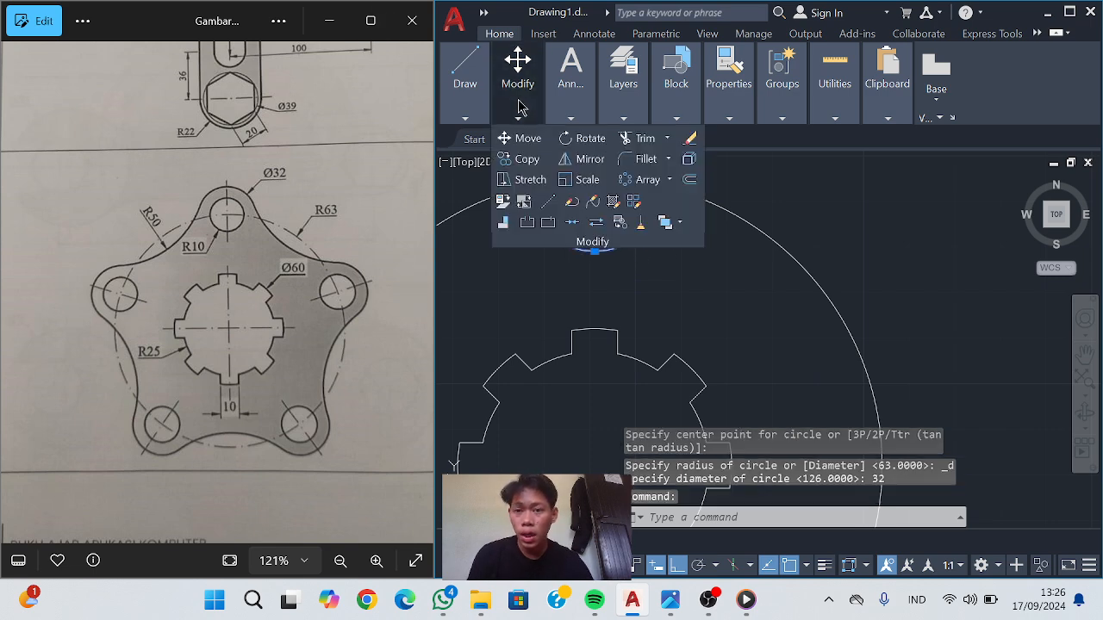
{"action": "left_click", "coordinate": [635, 181]}
{"action": "scroll", "coordinate": [651, 370], "scroll_direction": "down", "scroll_amount": 3}
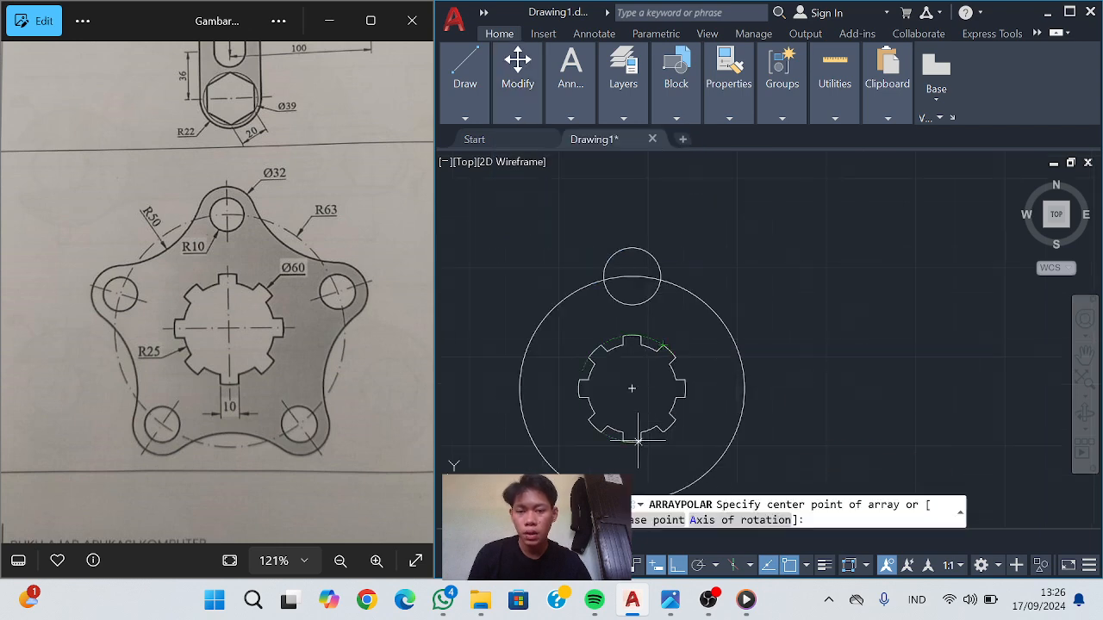
{"action": "left_click", "coordinate": [632, 389]}
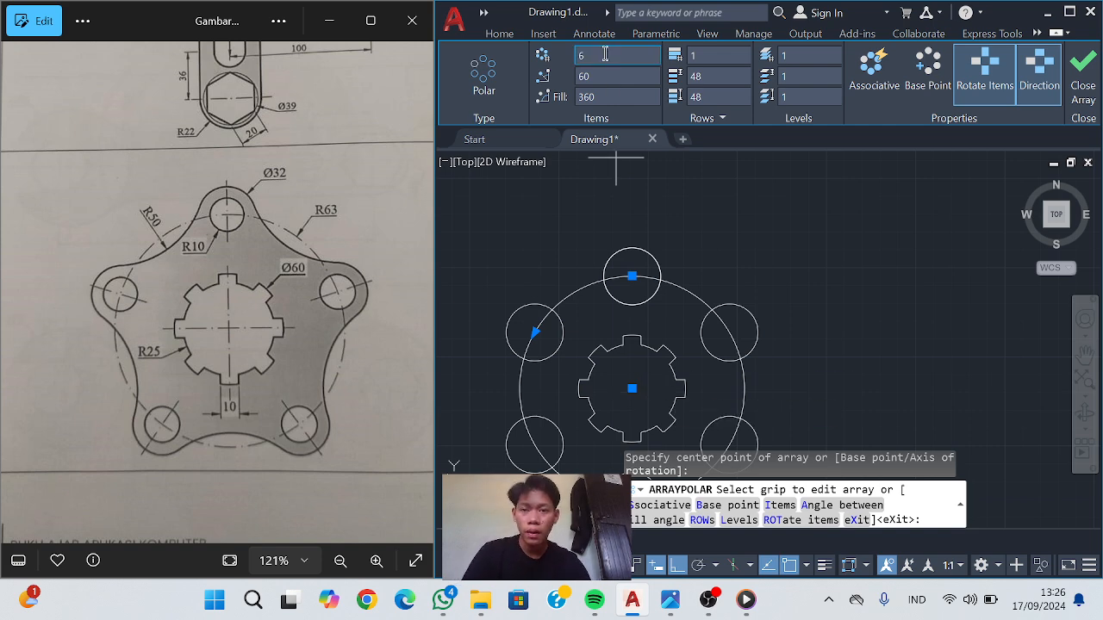
{"action": "key", "text": "Return"}
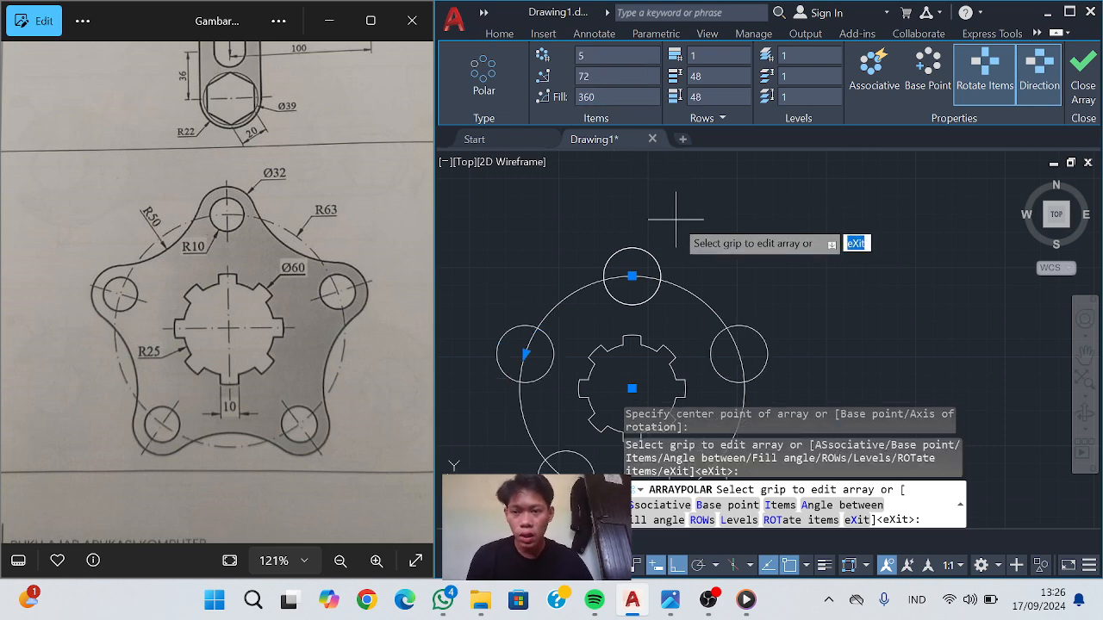
{"action": "left_click", "coordinate": [1090, 77]}
{"action": "mouse_move", "coordinate": [470, 105]}
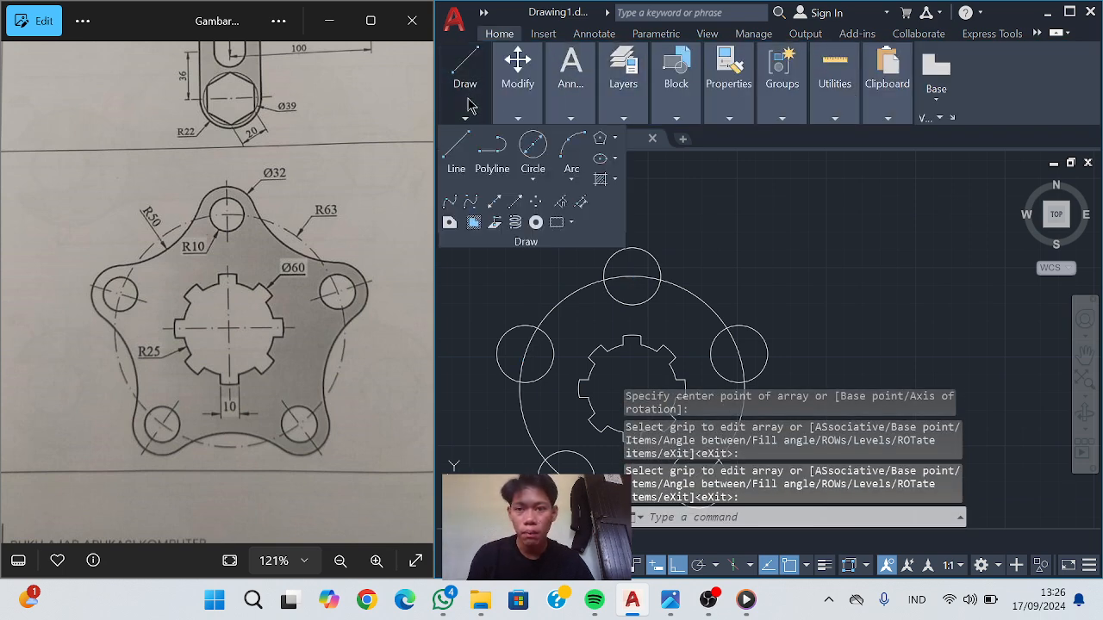
{"action": "mouse_move", "coordinate": [519, 124]}
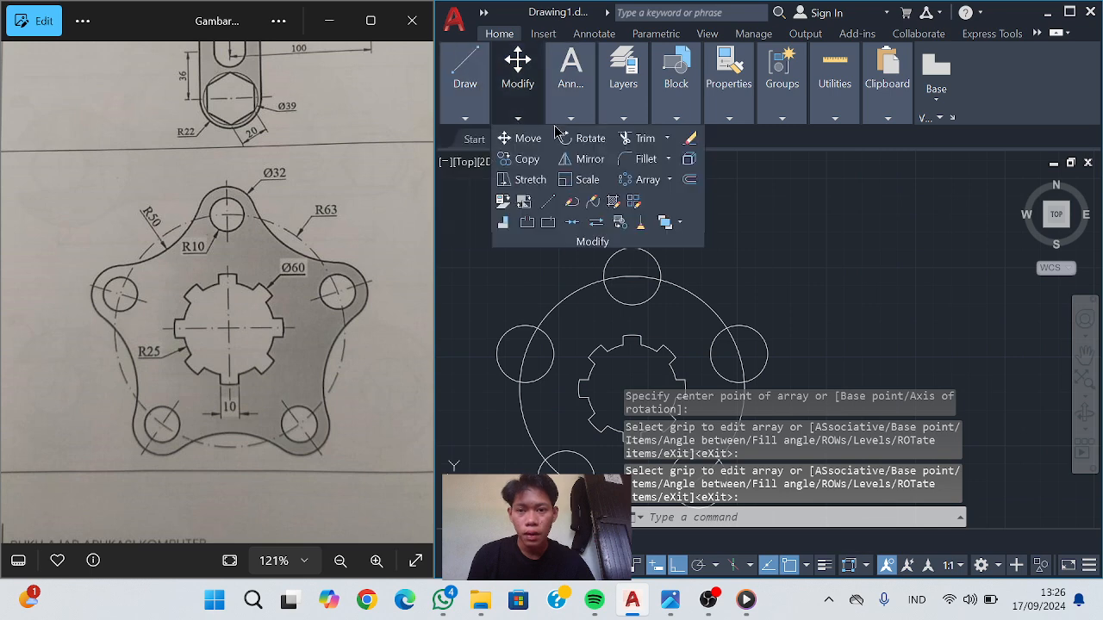
{"action": "left_click", "coordinate": [645, 139]}
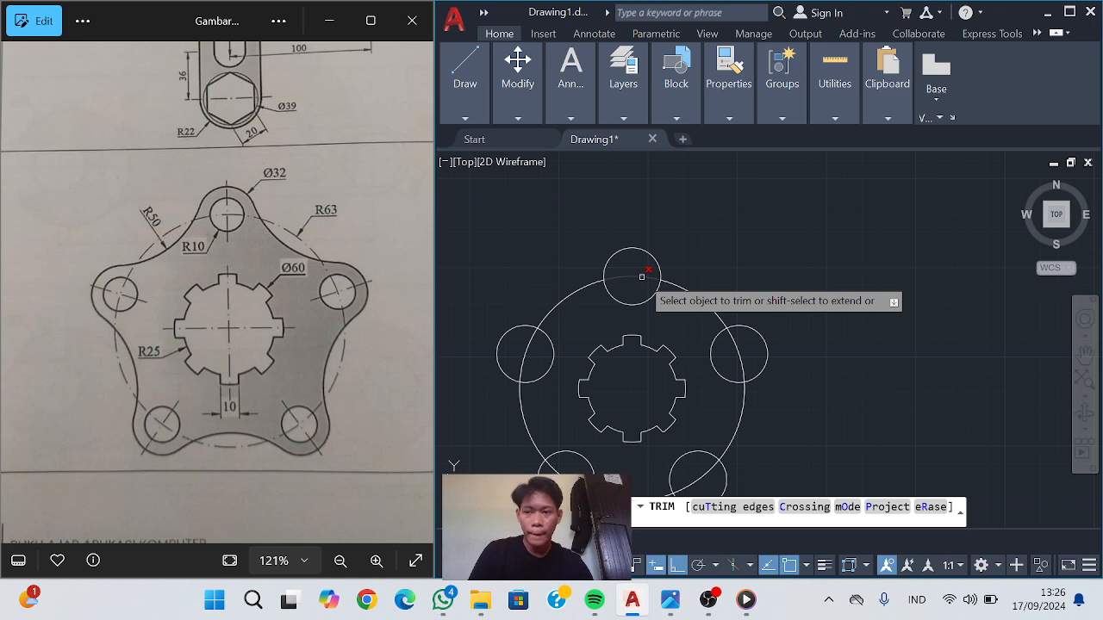
{"action": "left_click", "coordinate": [641, 276]}
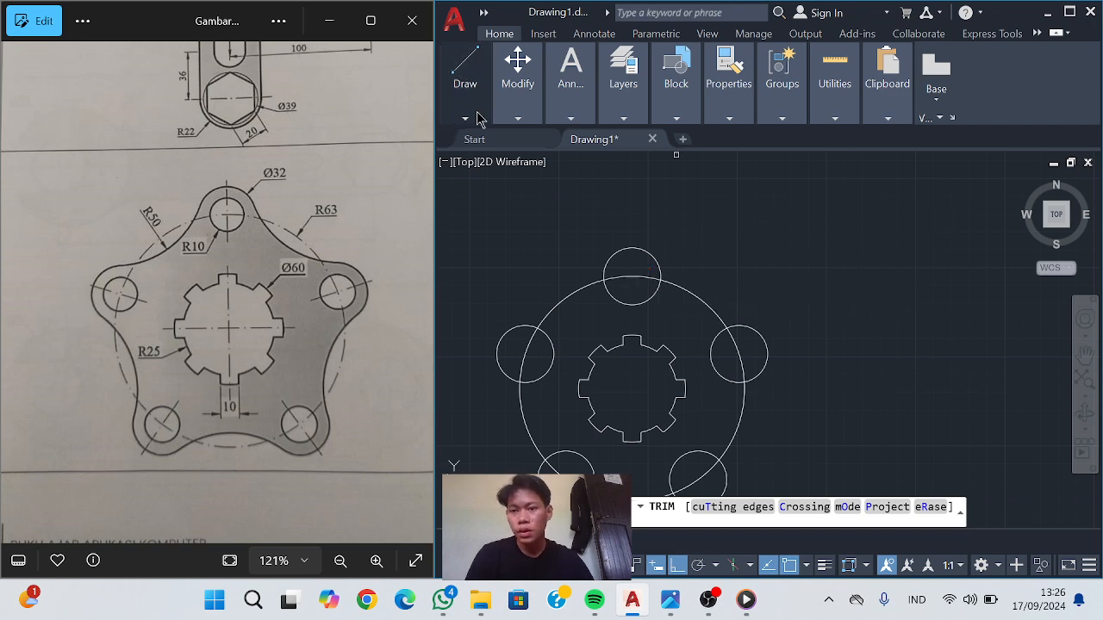
{"action": "left_click", "coordinate": [478, 117]}
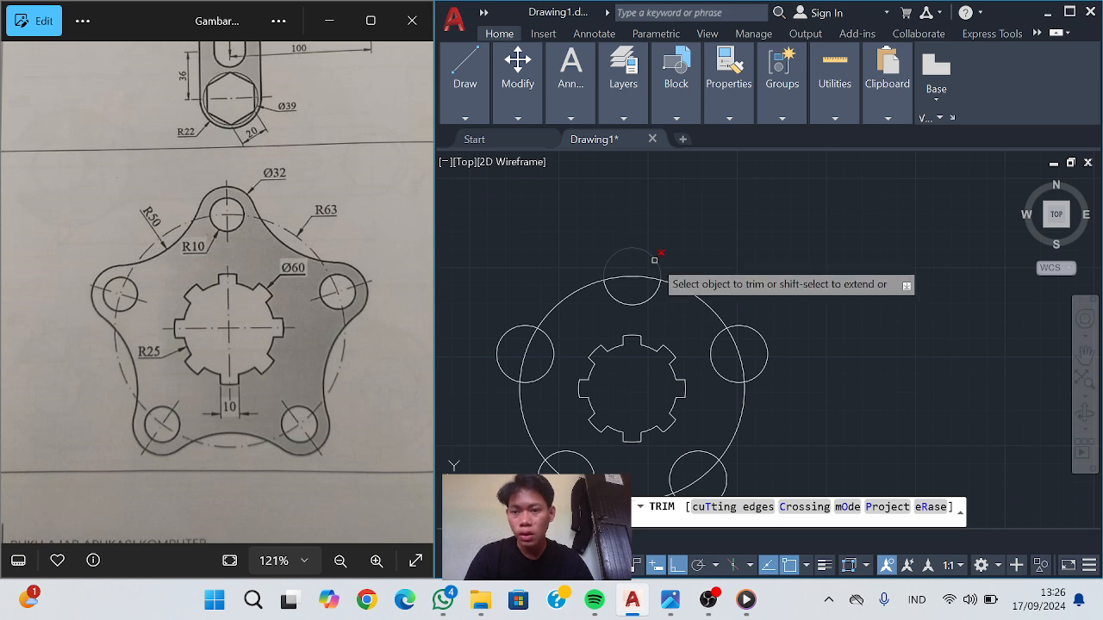
{"action": "key", "text": "Escape"}
Draw a circle of radius 10 concentric with the top Ø32 circle
{"action": "left_click", "coordinate": [465, 73]}
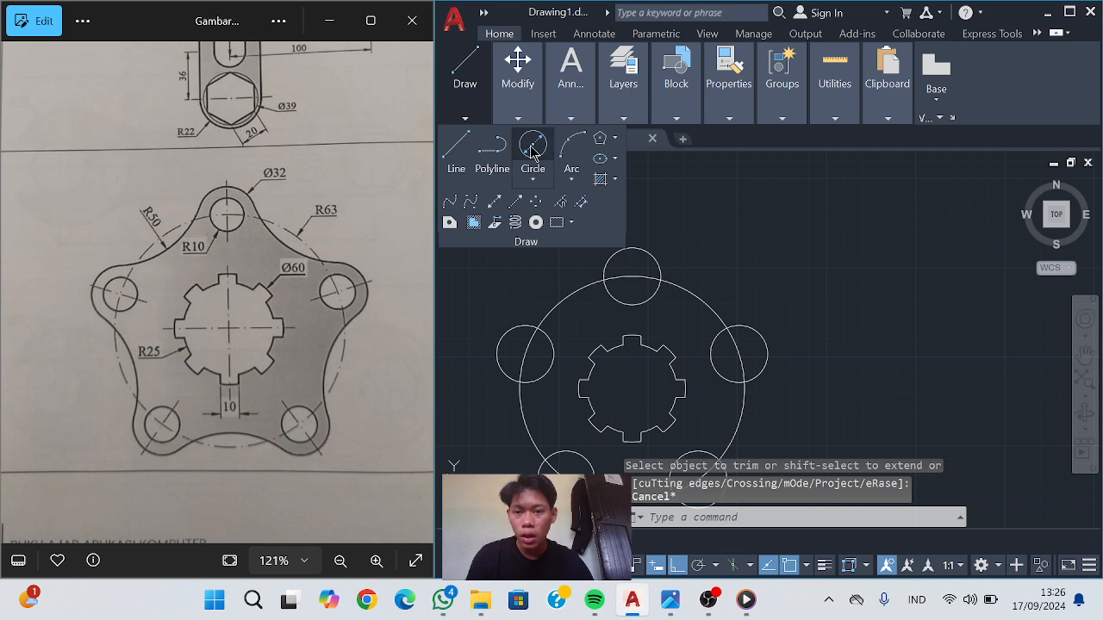
{"action": "left_click", "coordinate": [542, 165]}
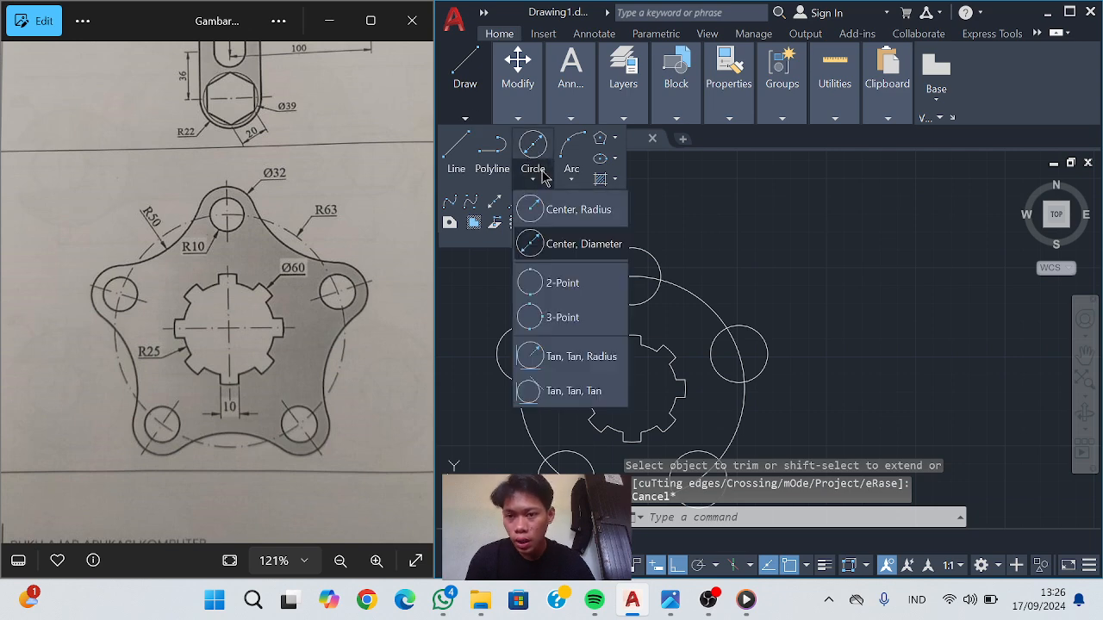
{"action": "left_click", "coordinate": [564, 217]}
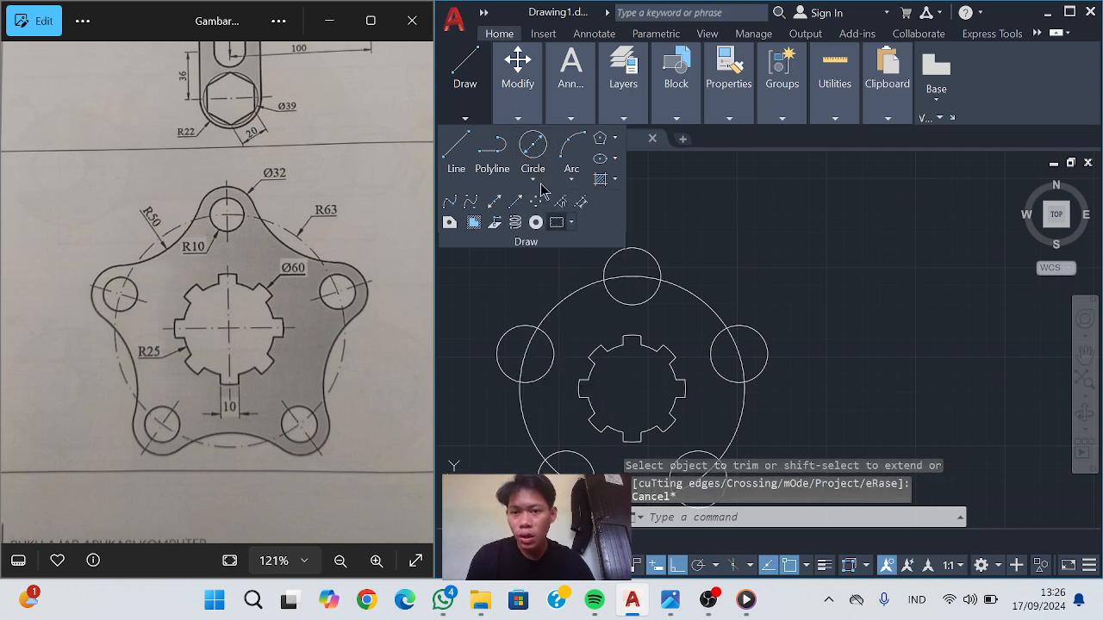
{"action": "left_click", "coordinate": [632, 278]}
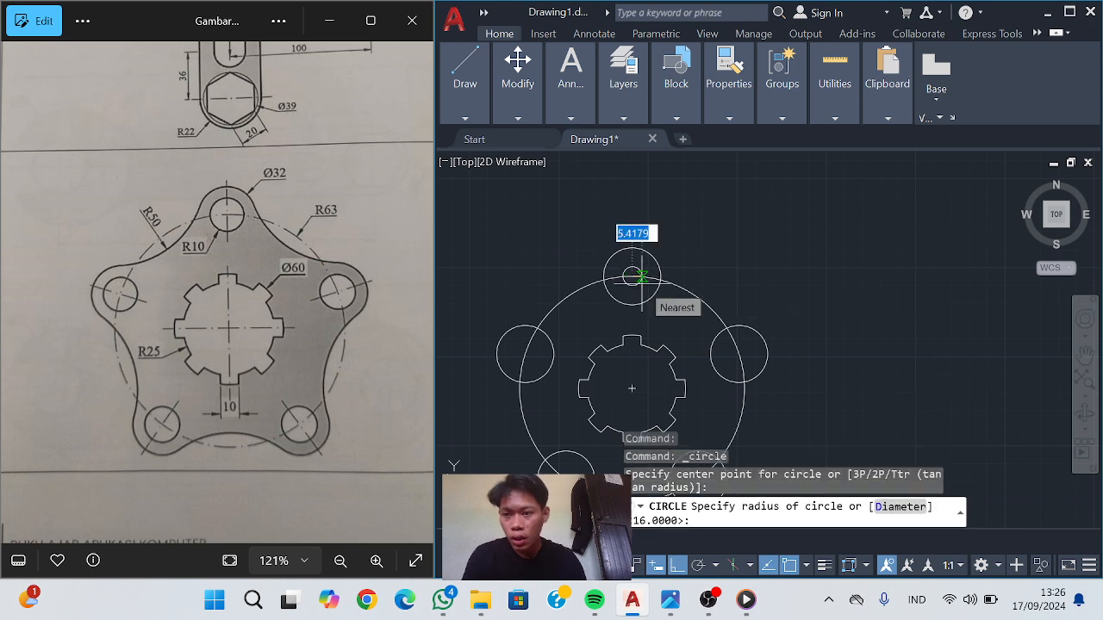
{"action": "type", "text": "10"}
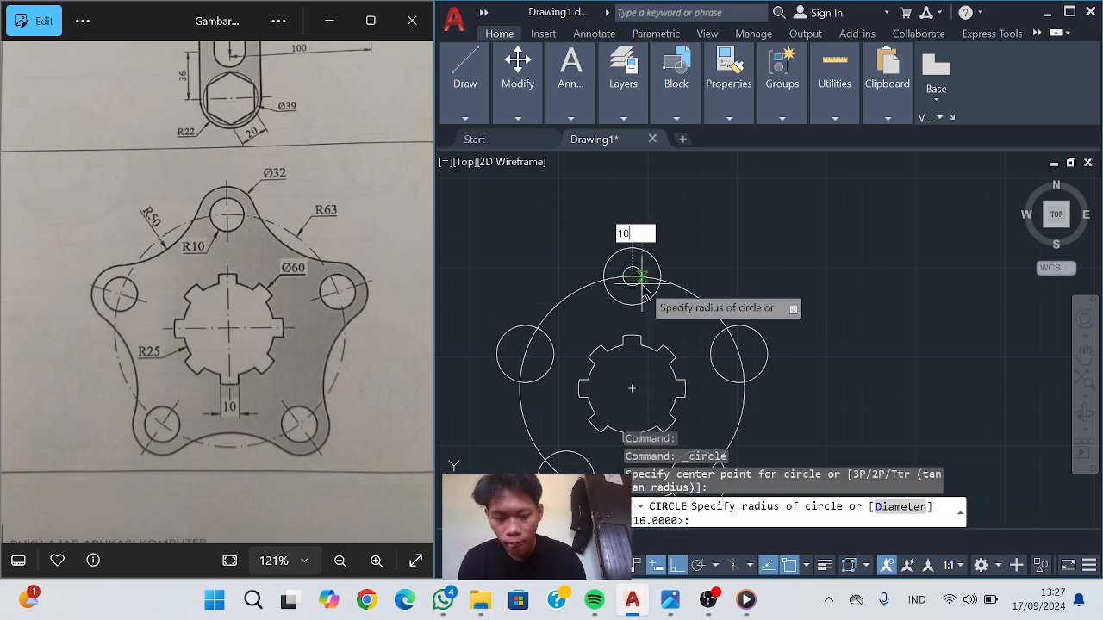
{"action": "key", "text": "Return"}
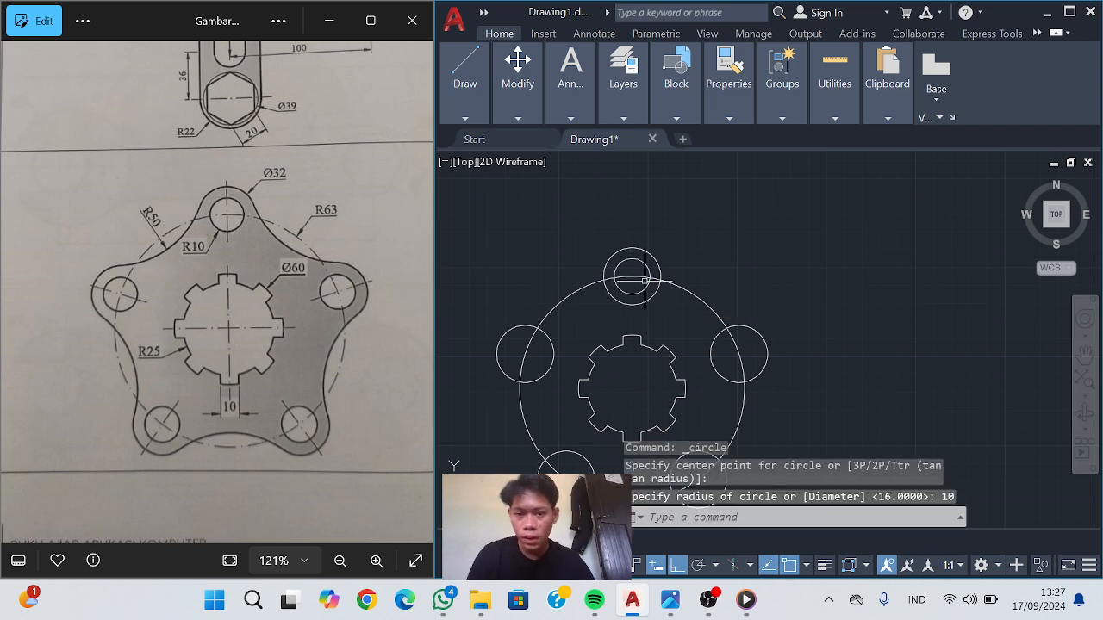
Polar-array the R10 hole circle around the notched opening's centre with 5 items over 360 degrees
{"action": "left_click", "coordinate": [639, 258]}
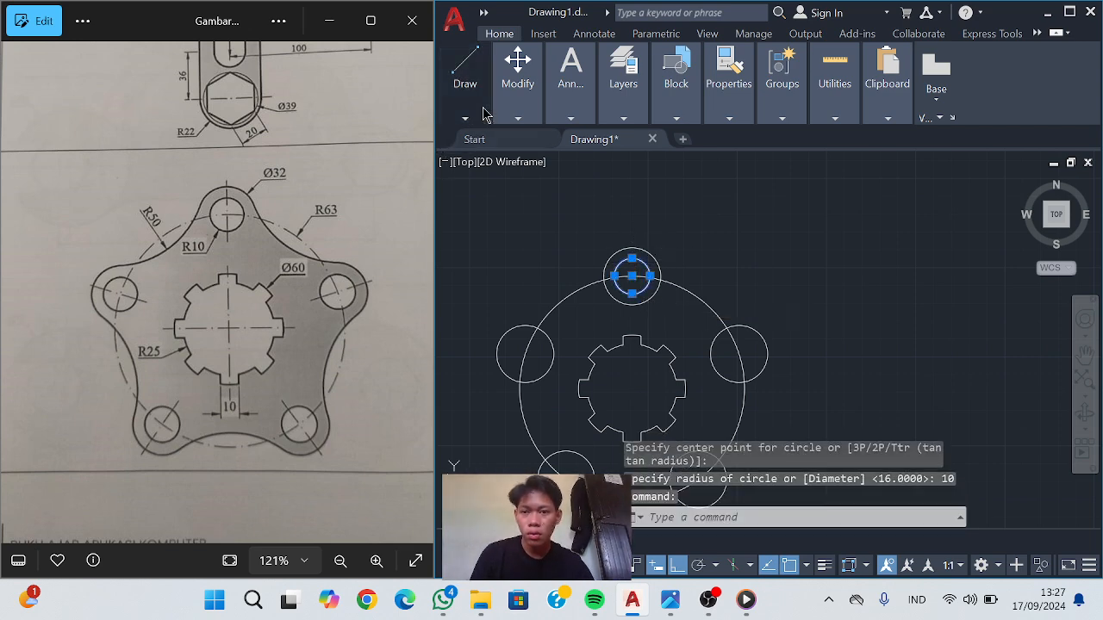
{"action": "mouse_move", "coordinate": [466, 95]}
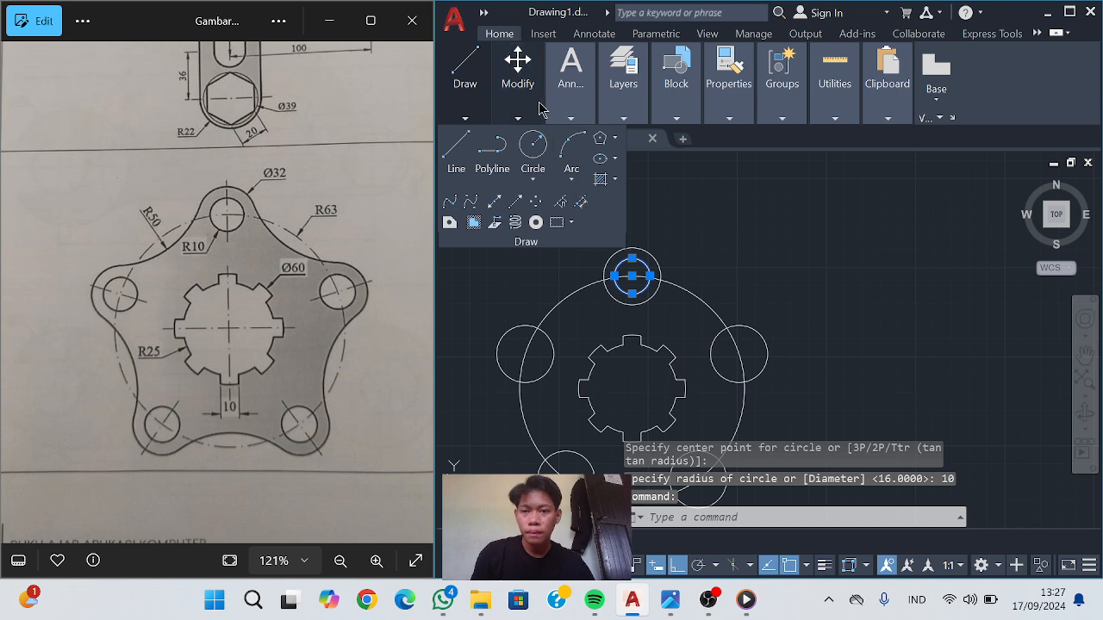
{"action": "mouse_move", "coordinate": [517, 87]}
{"action": "left_click", "coordinate": [648, 179]}
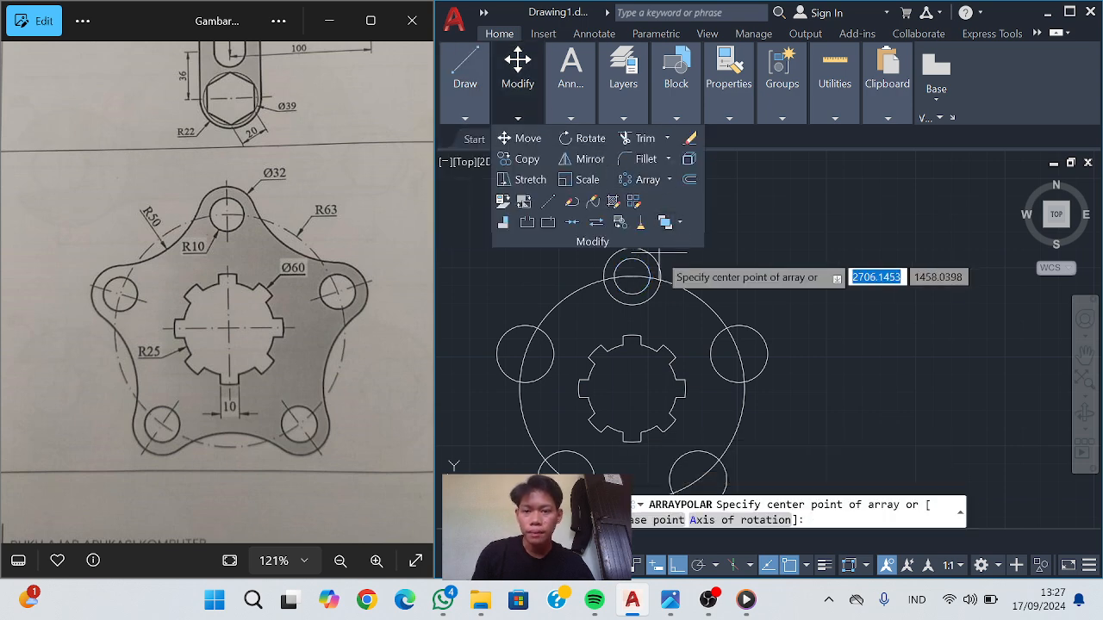
{"action": "left_click", "coordinate": [631, 389]}
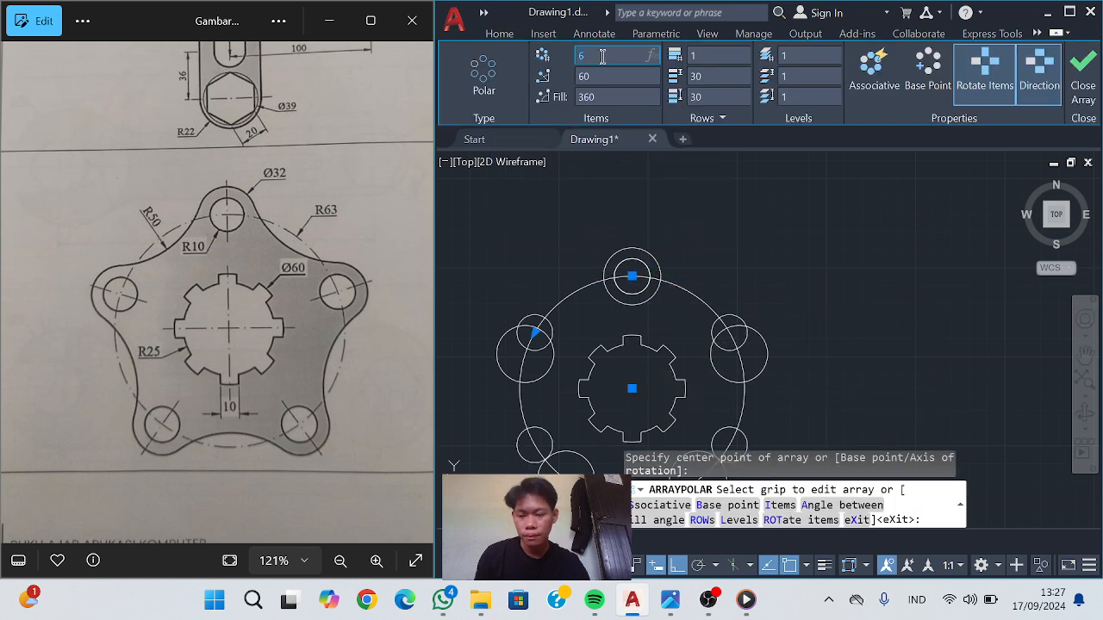
{"action": "left_click", "coordinate": [602, 56]}
{"action": "type", "text": "5"}
{"action": "key", "text": "Return"}
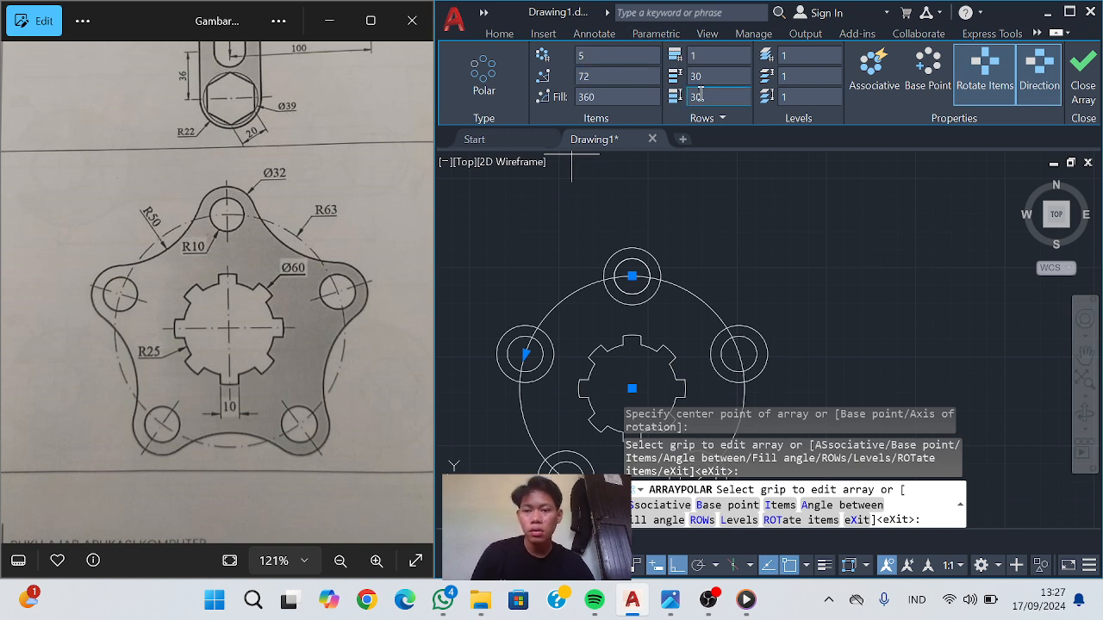
{"action": "left_click", "coordinate": [1083, 69]}
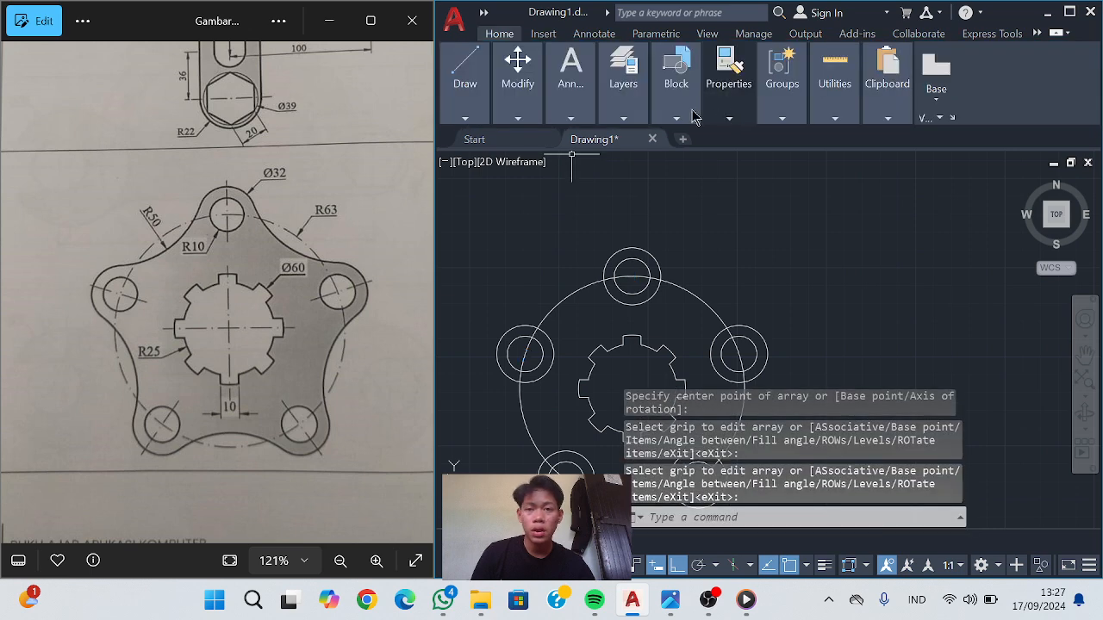
Trim away the parts of the top and upper-right Ø32 circles that lie inside the R63 pitch circle
{"action": "left_click", "coordinate": [645, 139]}
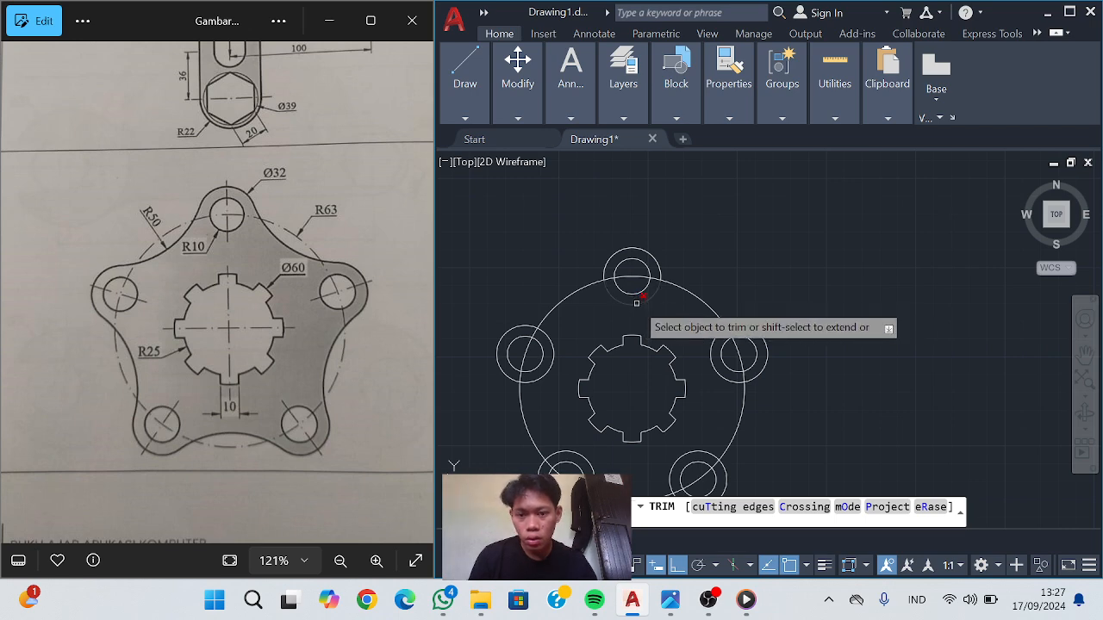
{"action": "left_click", "coordinate": [634, 299]}
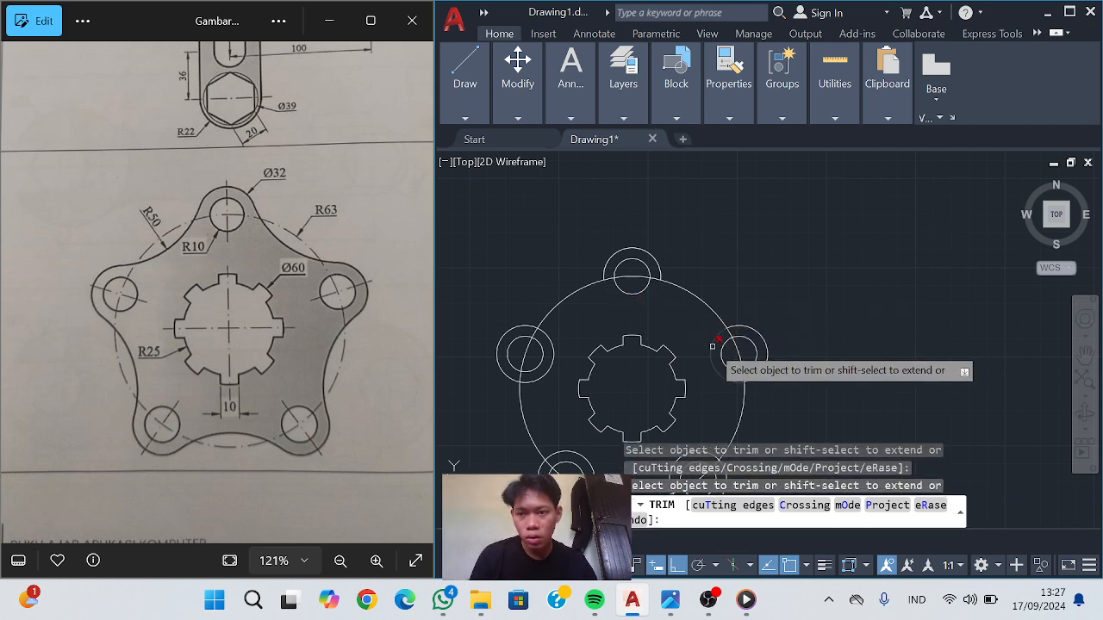
{"action": "left_click", "coordinate": [714, 348]}
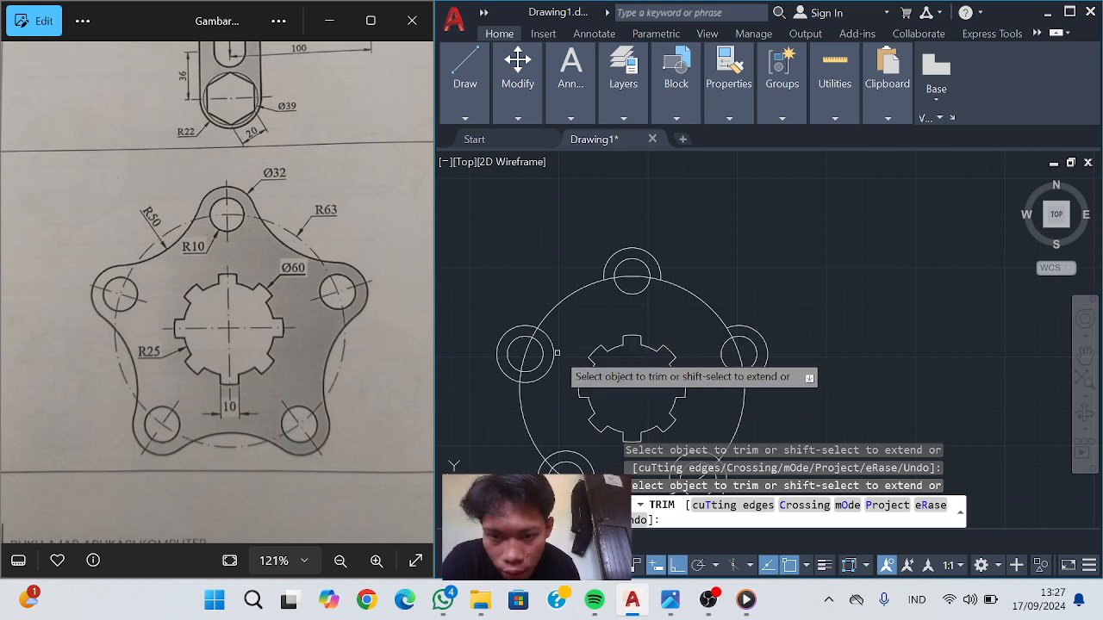
{"action": "left_click", "coordinate": [543, 258]}
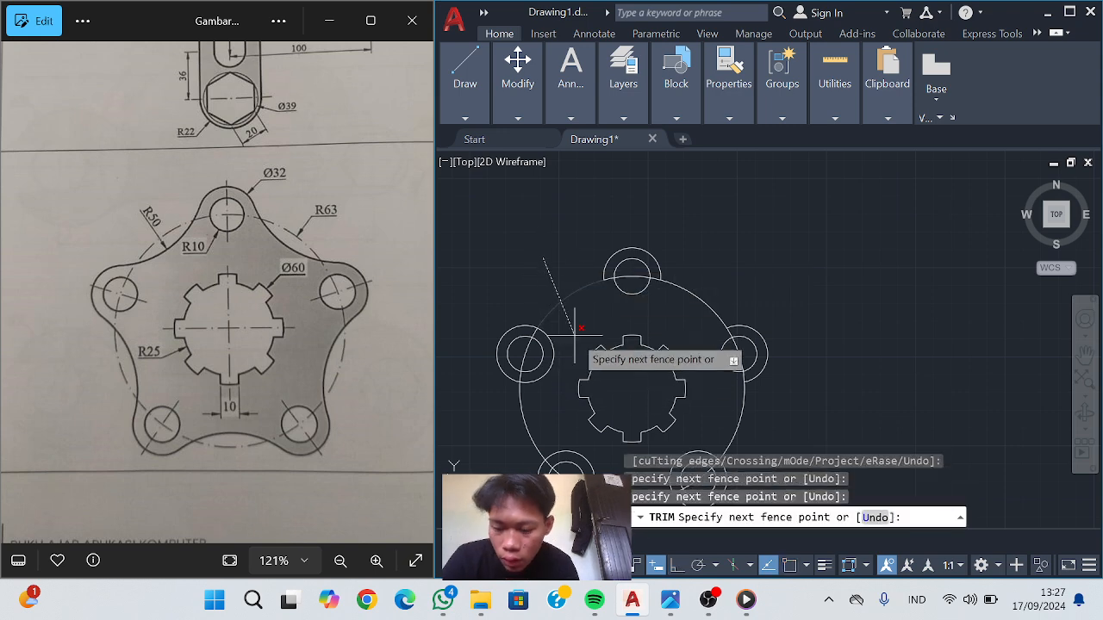
{"action": "key", "text": "Escape"}
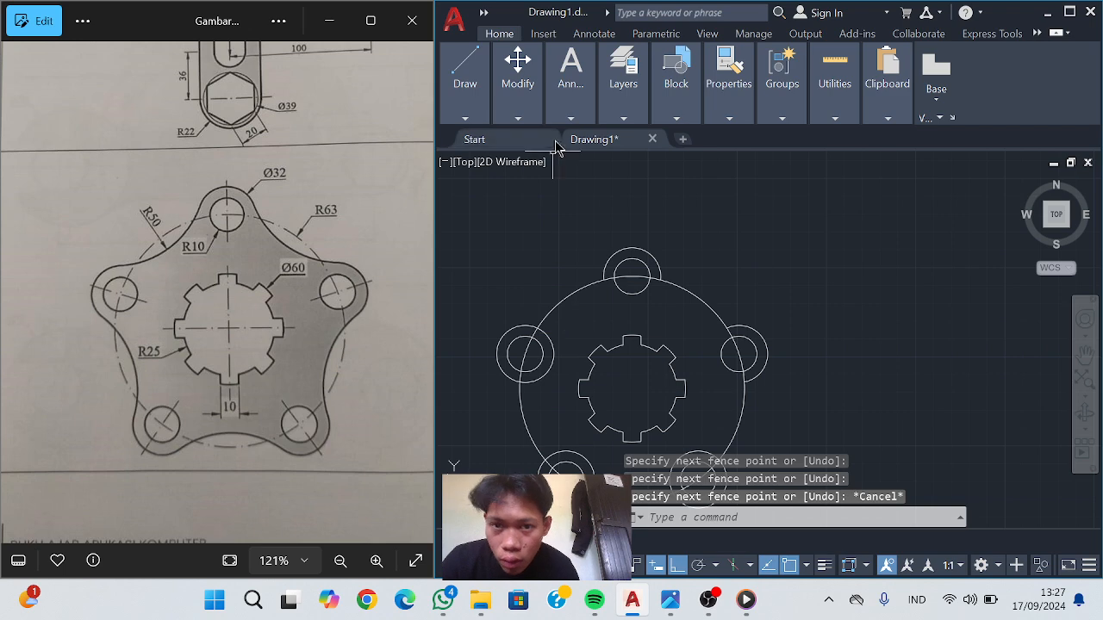
Erase the R63 pitch circle
{"action": "left_click", "coordinate": [564, 288]}
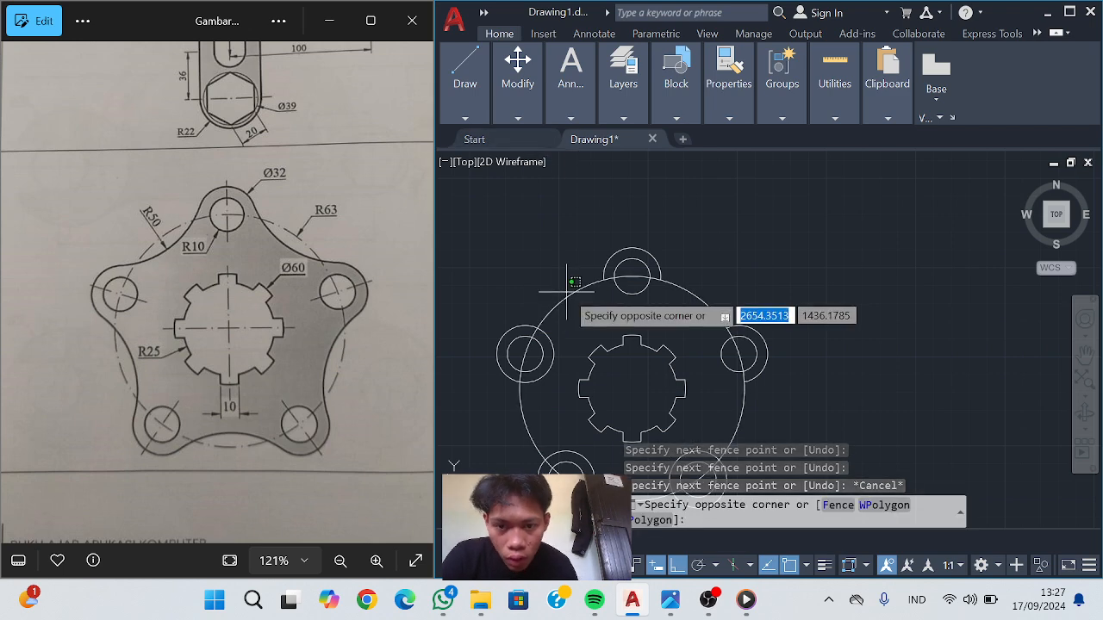
{"action": "left_click", "coordinate": [580, 288]}
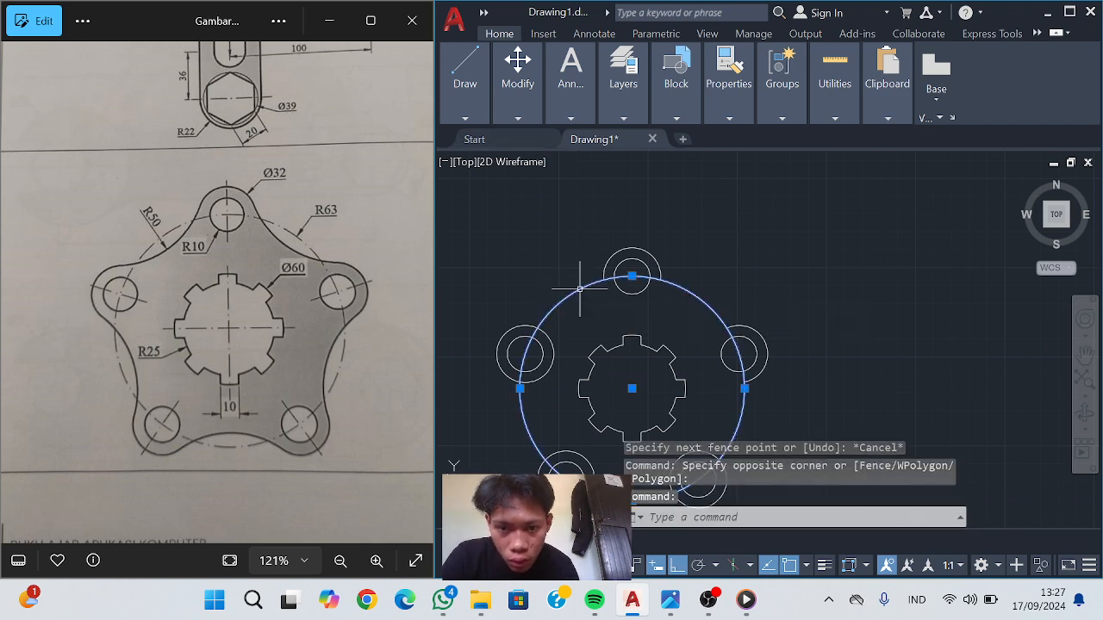
{"action": "key", "text": "Delete"}
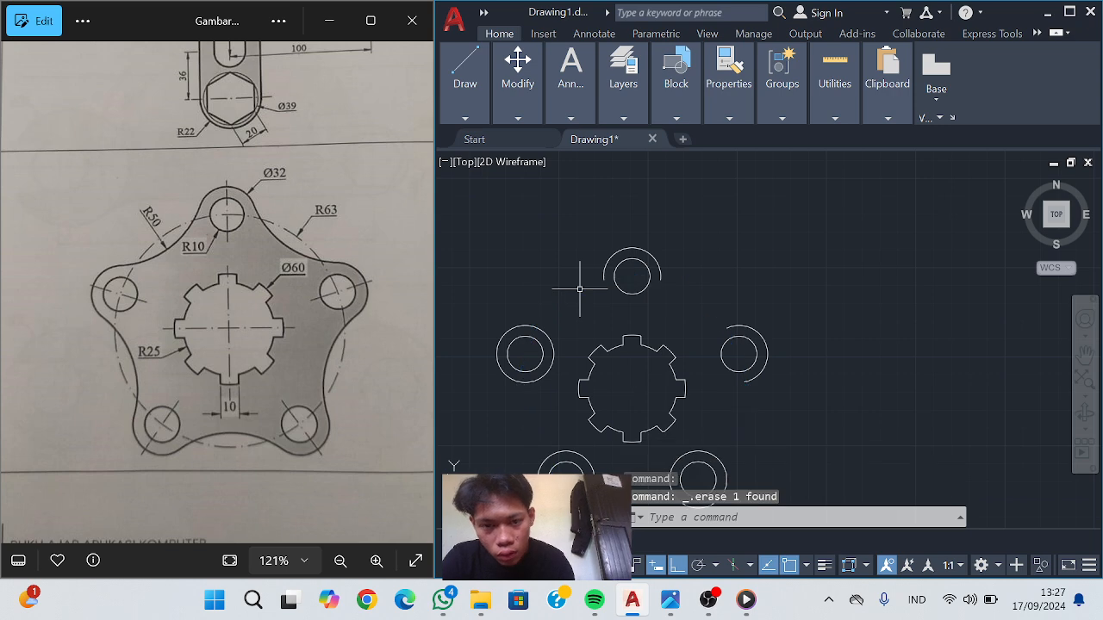
{"action": "left_click", "coordinate": [482, 108]}
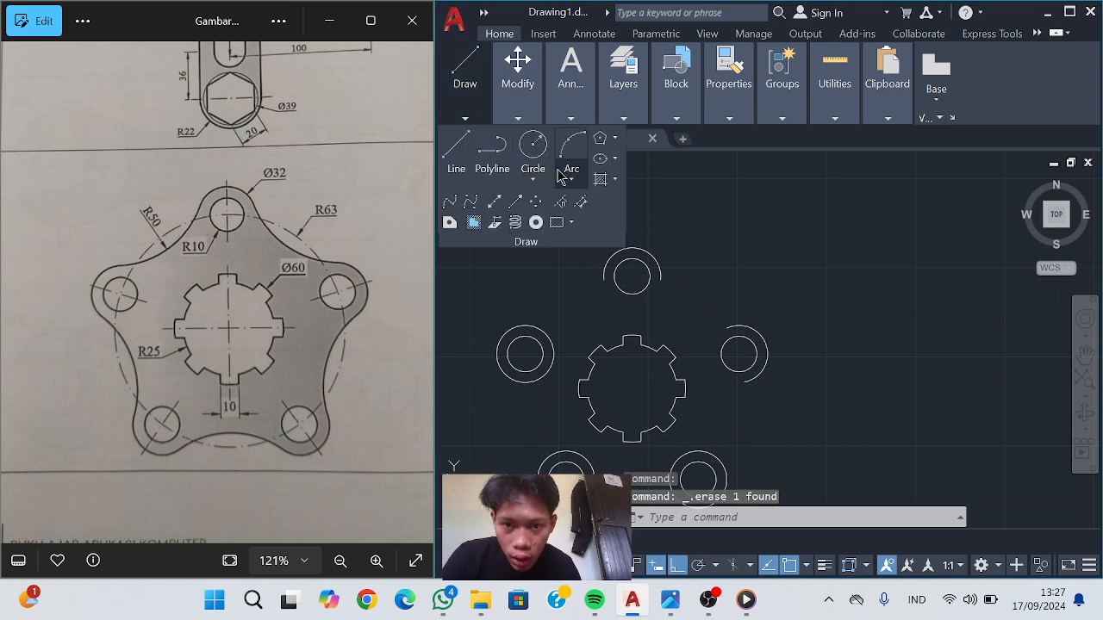
{"action": "left_click", "coordinate": [505, 114]}
{"action": "left_click", "coordinate": [622, 140]}
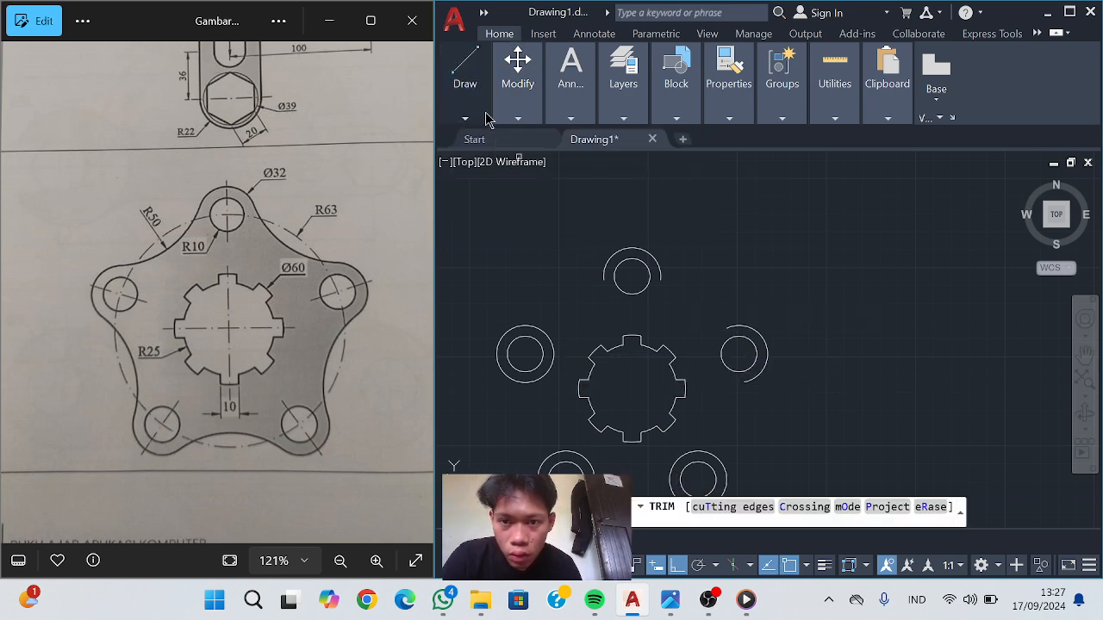
Draw a circle of radius 63 centred on the notched opening's centre
{"action": "mouse_move", "coordinate": [470, 118]}
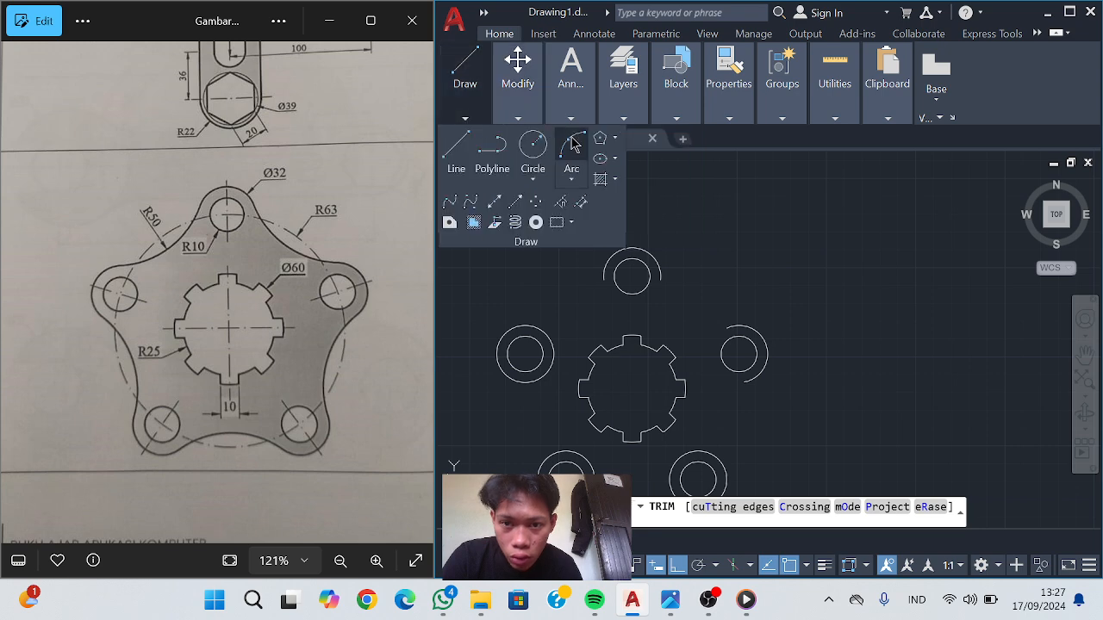
{"action": "left_click", "coordinate": [534, 169]}
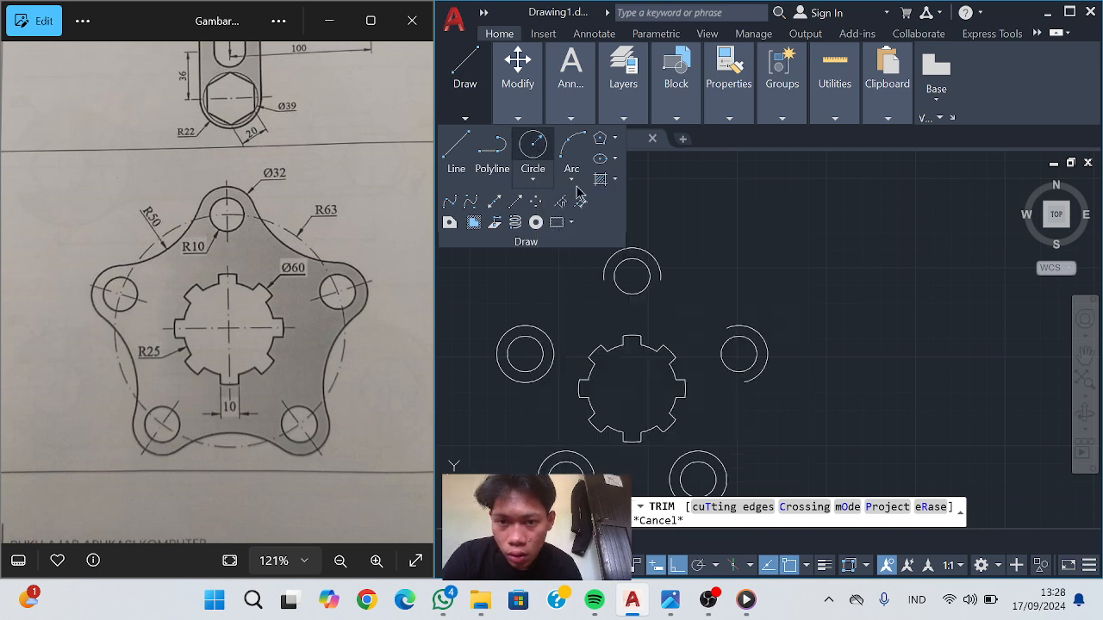
{"action": "left_click", "coordinate": [632, 389]}
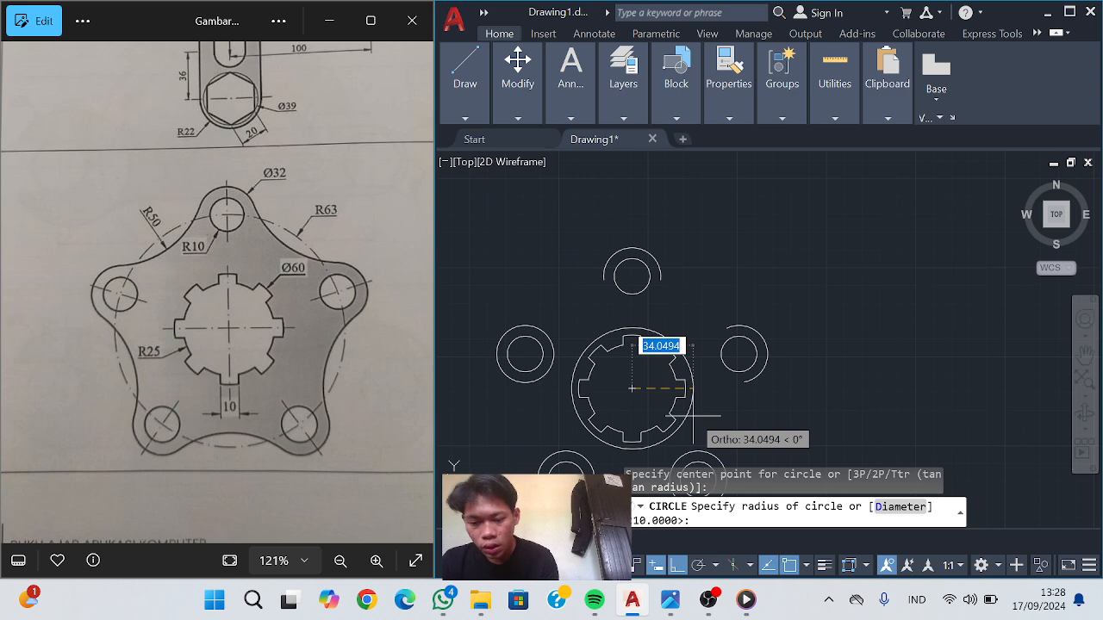
{"action": "key", "text": "Return"}
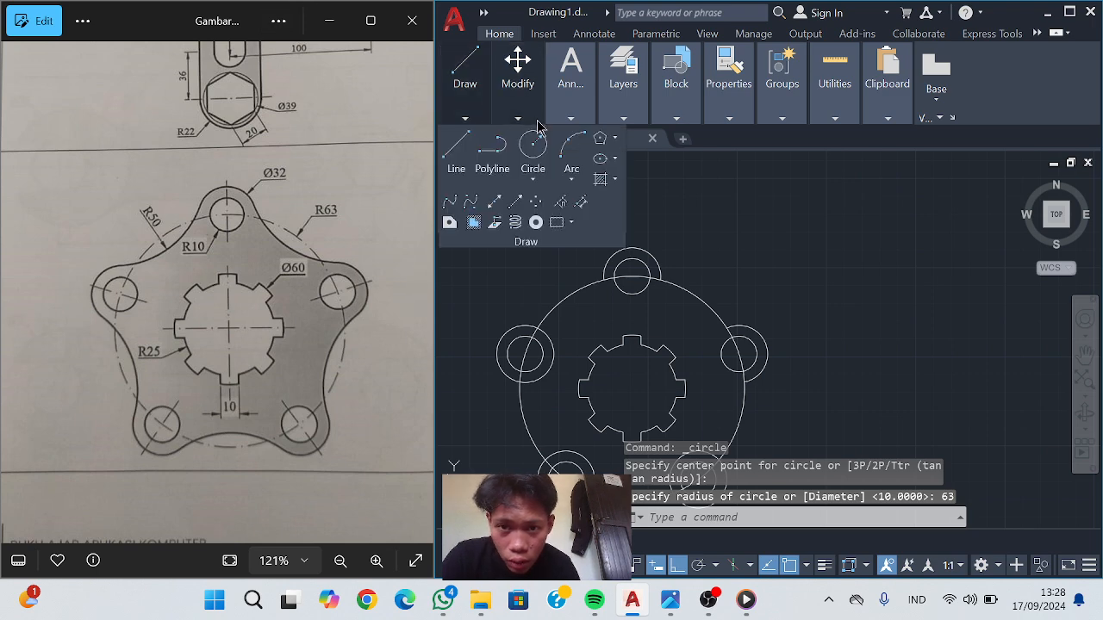
Trim away the parts of the upper-left and two lower Ø32 circles inside the R63 circle, and erase the R63 circle
{"action": "mouse_move", "coordinate": [530, 116]}
{"action": "left_click", "coordinate": [622, 141]}
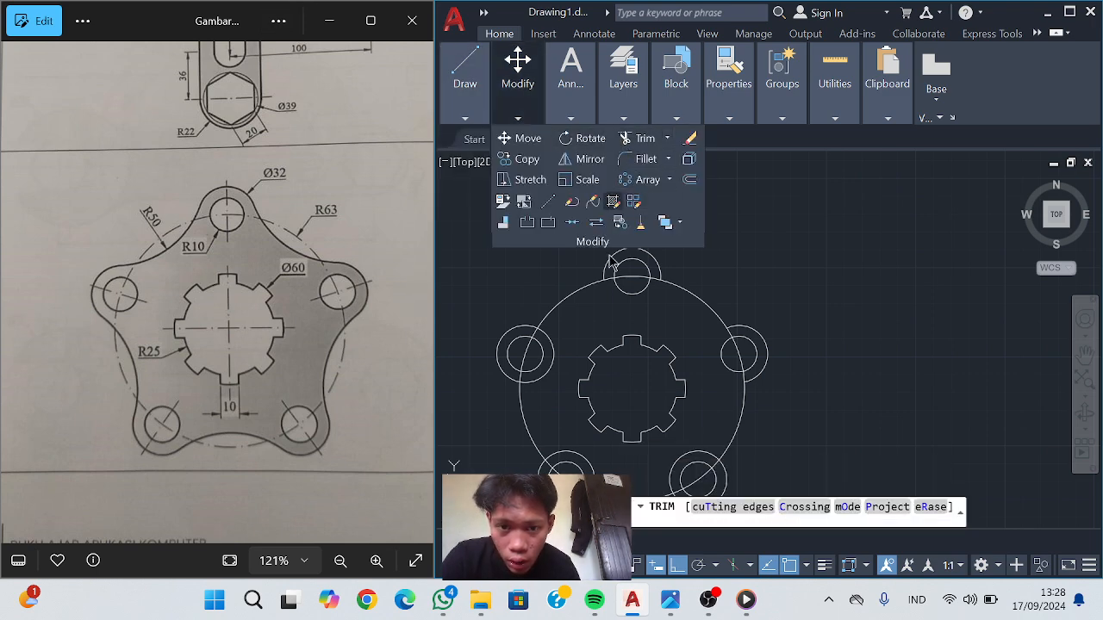
{"action": "left_click", "coordinate": [564, 340]}
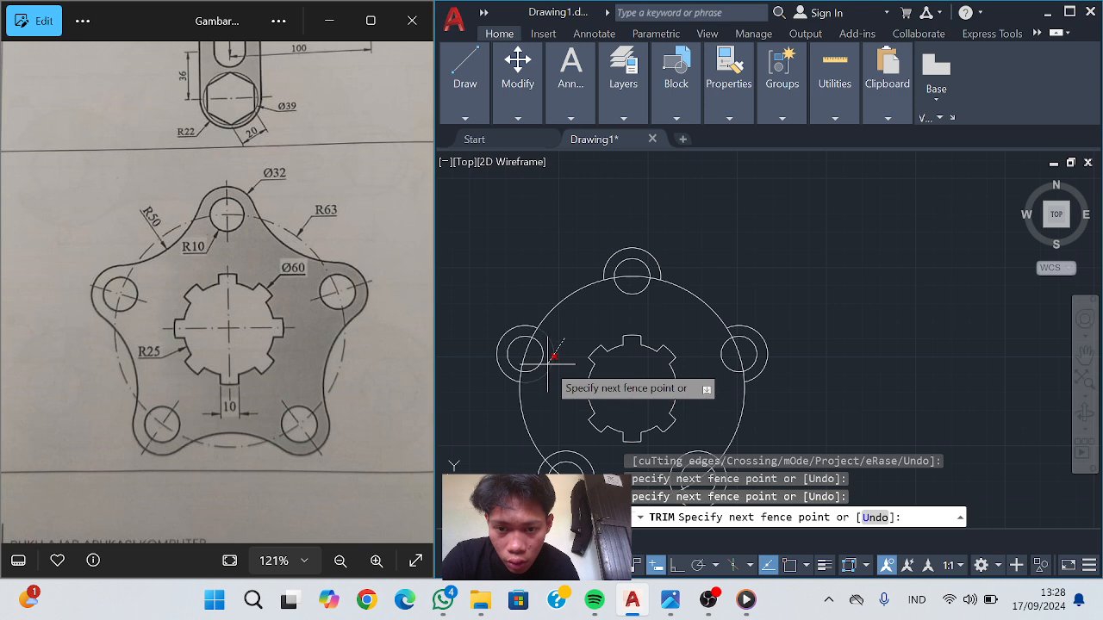
{"action": "key", "text": "Return"}
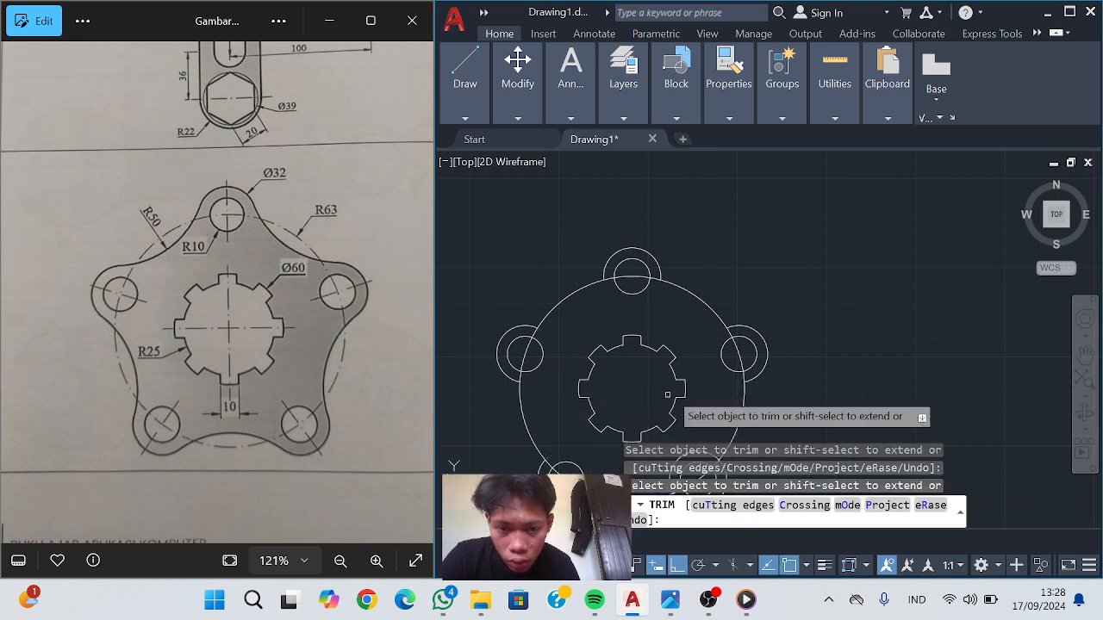
{"action": "middle_click_drag", "start_coordinate": [730, 433], "coordinate": [718, 289]}
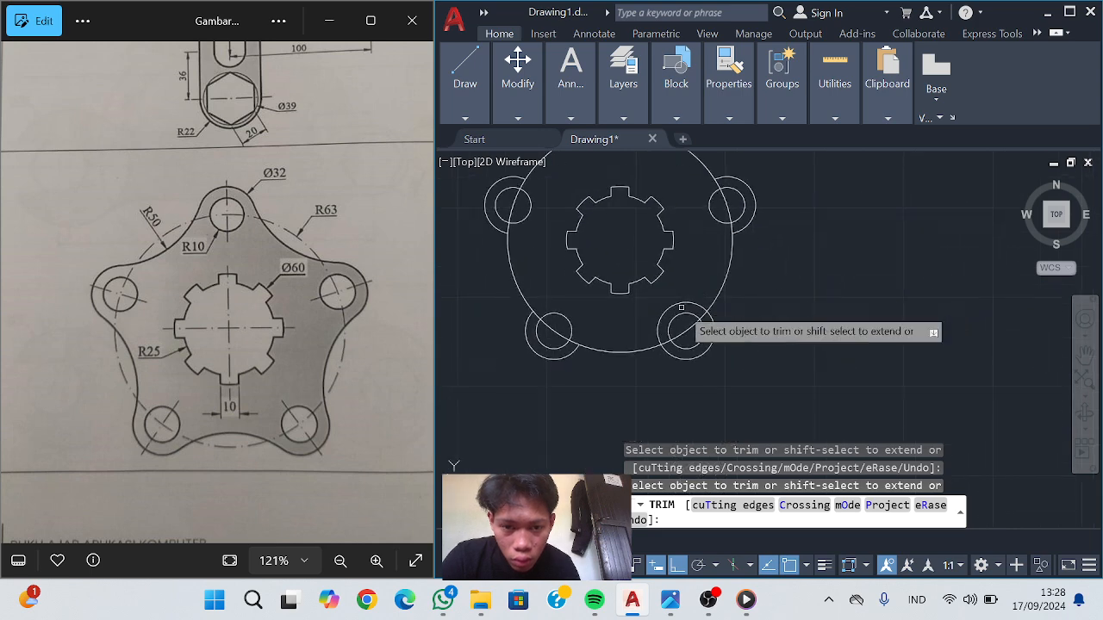
{"action": "scroll", "coordinate": [681, 299], "scroll_direction": "down", "scroll_amount": 2}
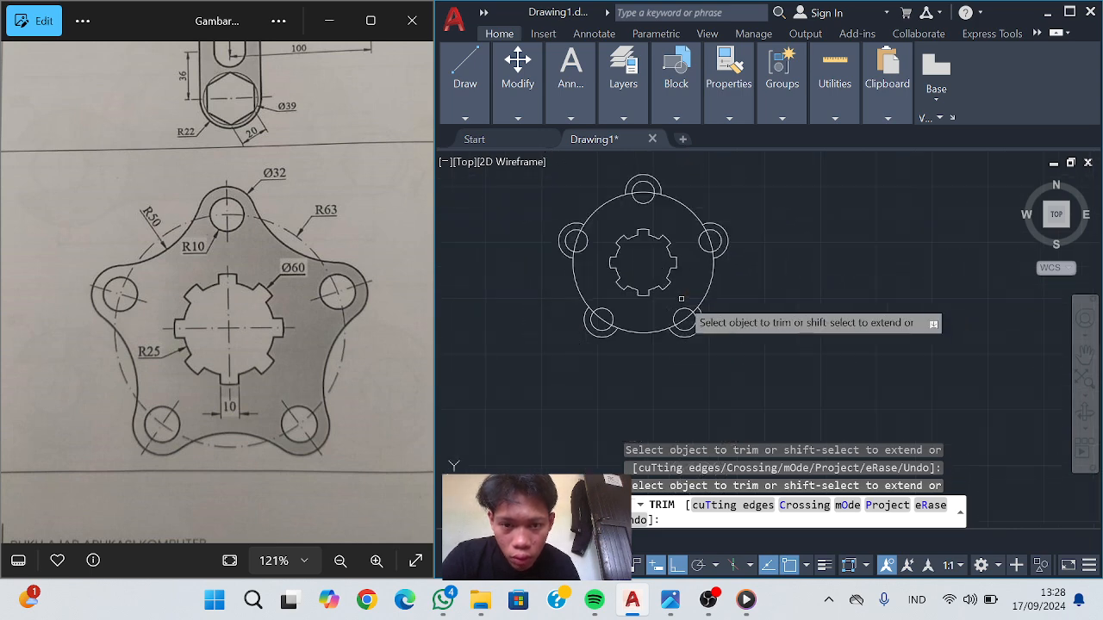
{"action": "key", "text": "Escape"}
{"action": "left_click", "coordinate": [590, 215]}
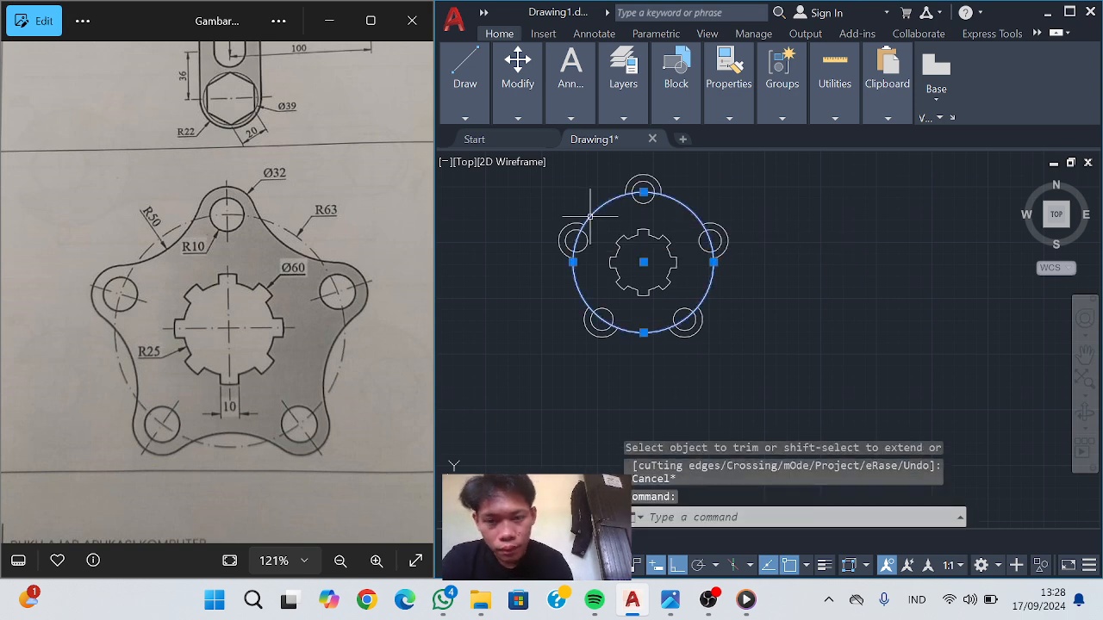
{"action": "key", "text": "Delete"}
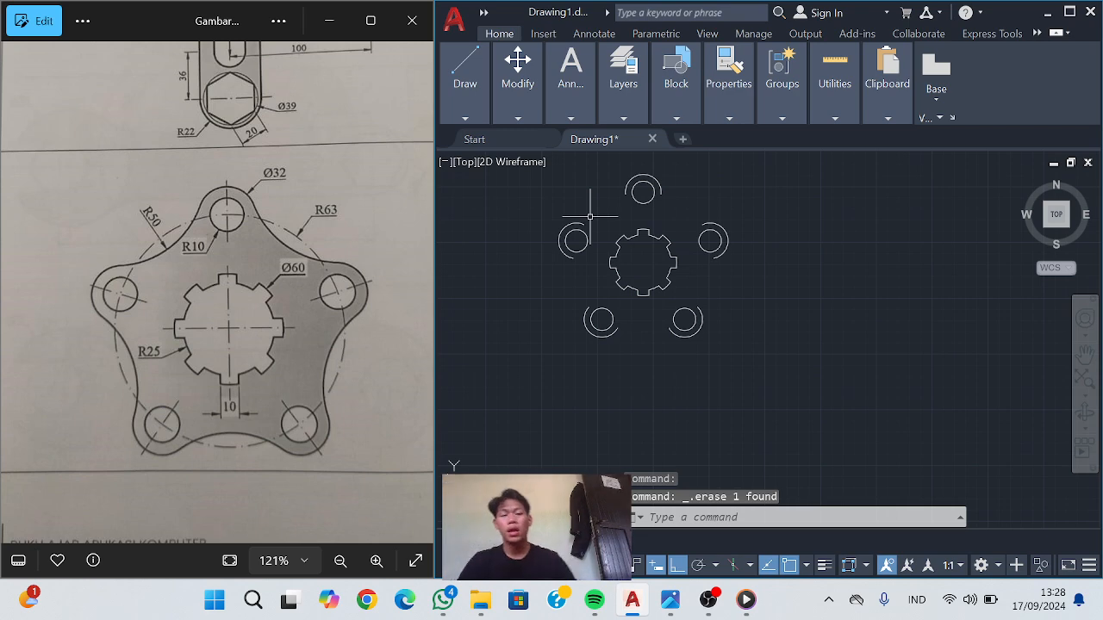
Draw a Tan, Tan, Radius circle of radius 50 tangent to the upper-left and top Ø32 lobe arcs
{"action": "mouse_move", "coordinate": [463, 107]}
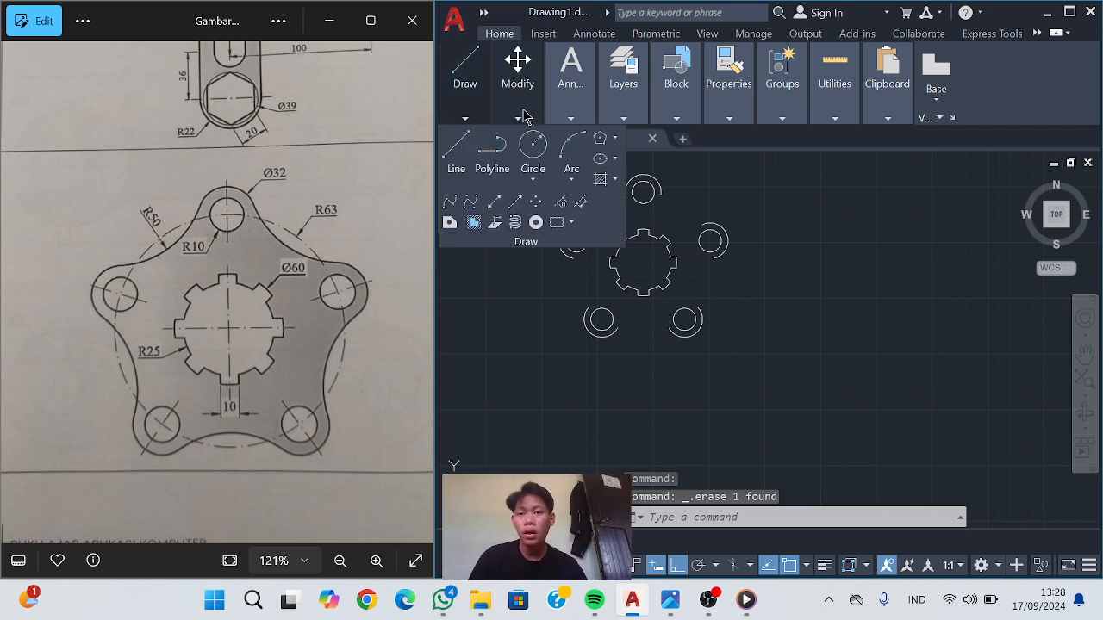
{"action": "left_click", "coordinate": [550, 177]}
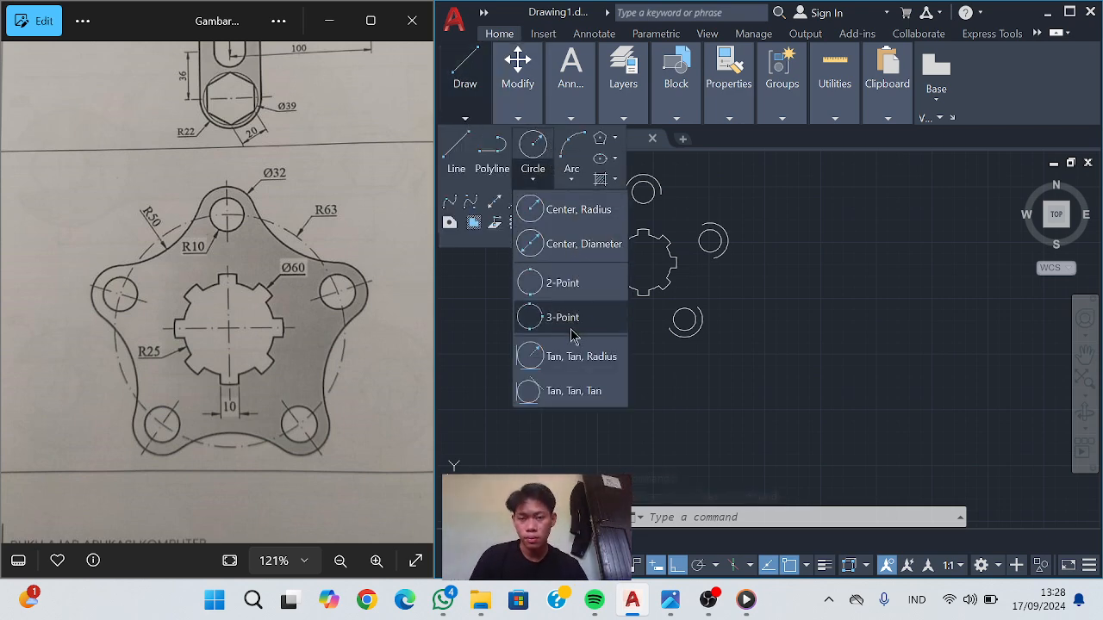
{"action": "left_click", "coordinate": [574, 355]}
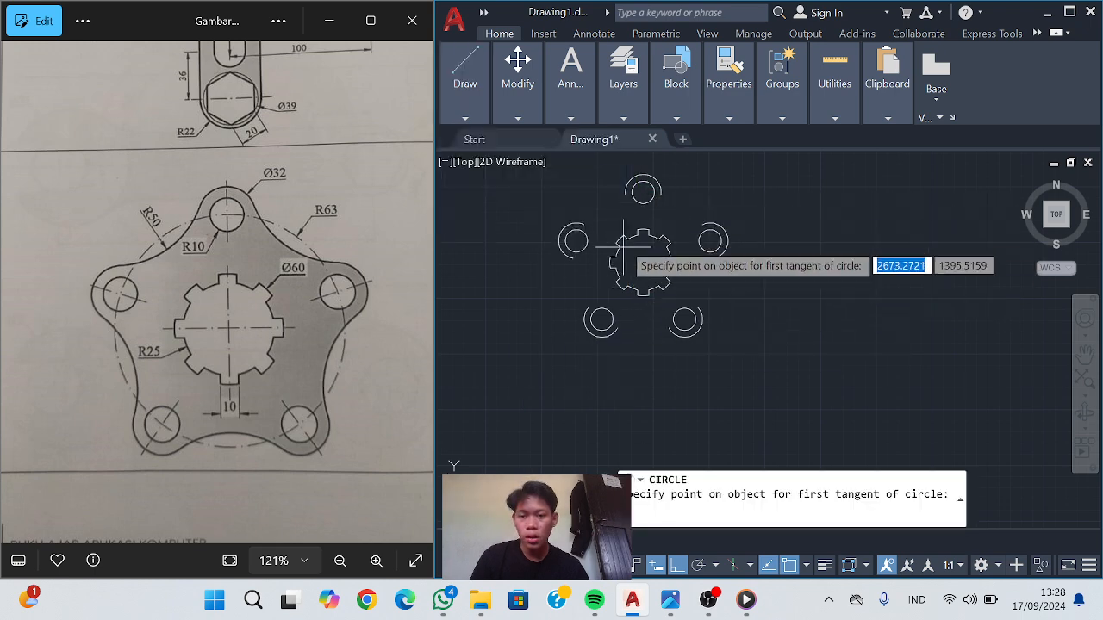
{"action": "scroll", "coordinate": [599, 220], "scroll_direction": "up", "scroll_amount": 2}
{"action": "left_click", "coordinate": [576, 225]}
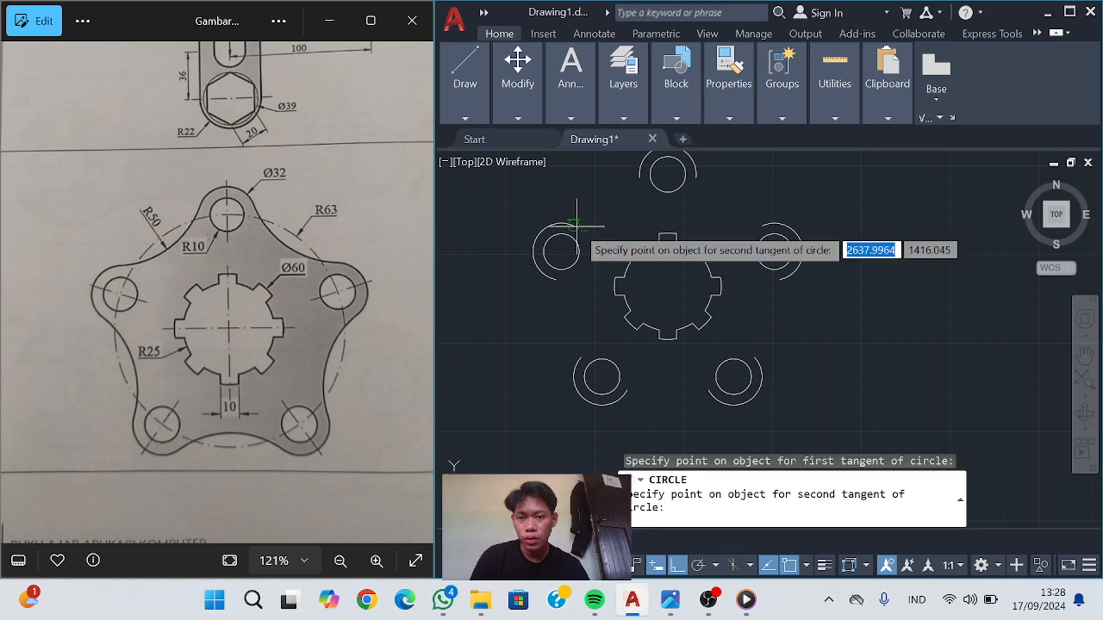
{"action": "left_click", "coordinate": [640, 191]}
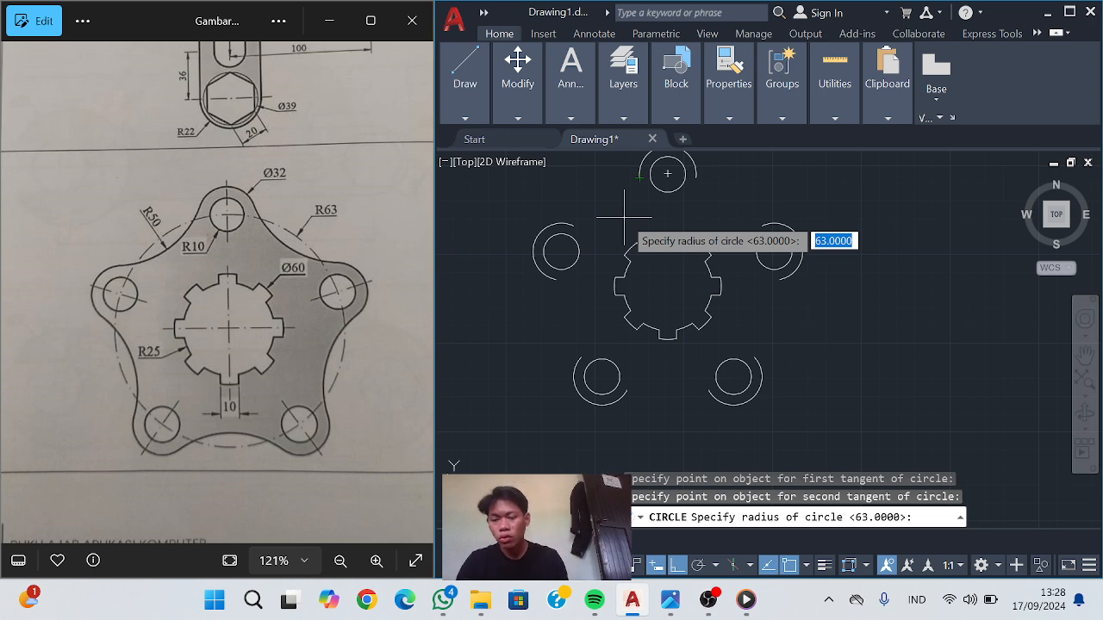
{"action": "key", "text": "Return"}
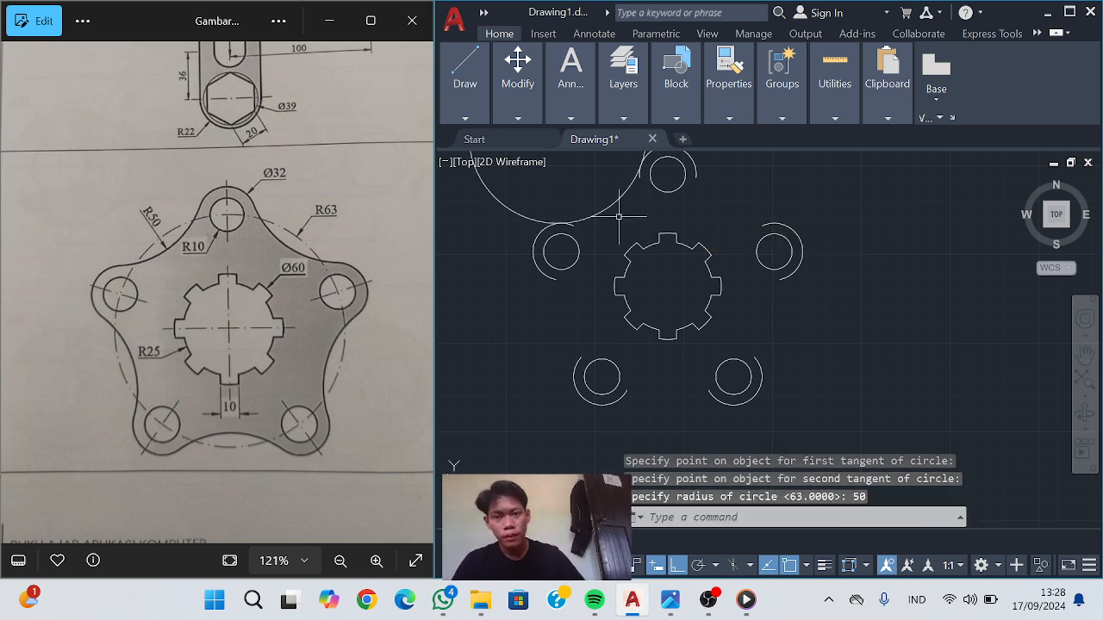
Trim the R50 circle to the concave arc joining the upper-left and top lobes, and remove the lobe arc ends extending past it
{"action": "scroll", "coordinate": [625, 192], "scroll_direction": "up", "scroll_amount": 2}
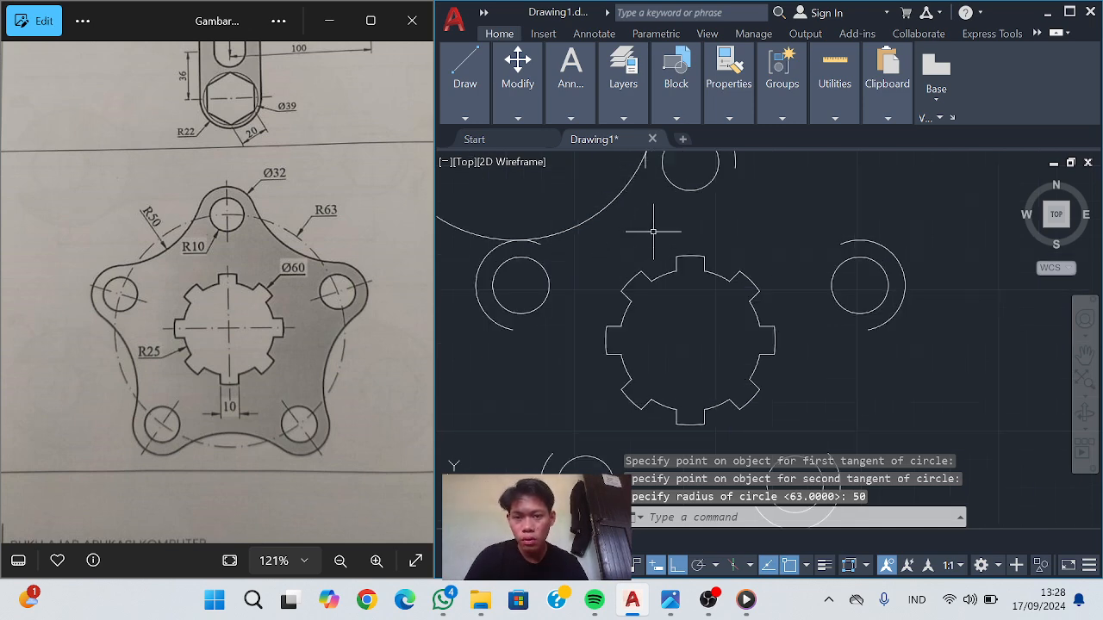
{"action": "scroll", "coordinate": [653, 230], "scroll_direction": "down", "scroll_amount": 2}
{"action": "left_click", "coordinate": [474, 117]}
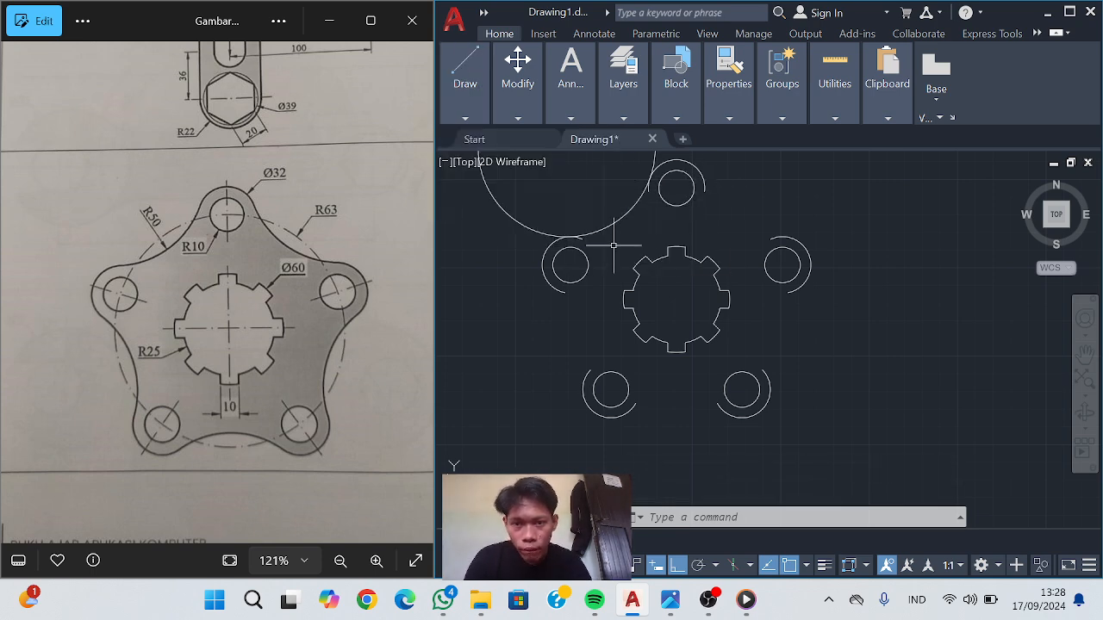
{"action": "key", "text": "Escape"}
{"action": "scroll", "coordinate": [633, 216], "scroll_direction": "up", "scroll_amount": 2}
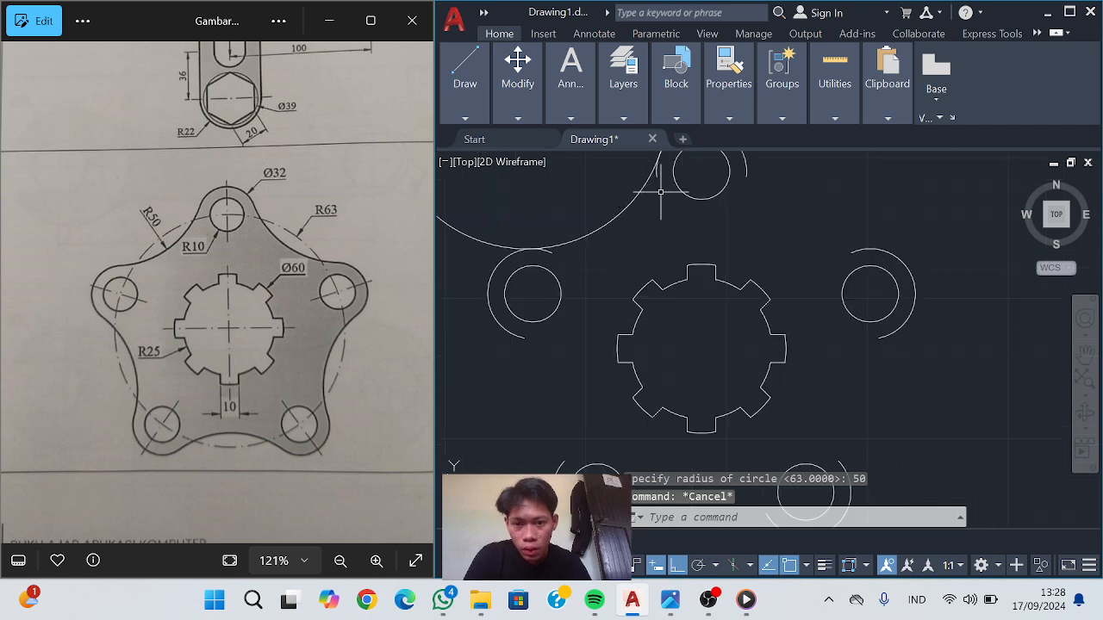
{"action": "middle_click_drag", "start_coordinate": [661, 191], "coordinate": [664, 233]}
{"action": "mouse_move", "coordinate": [465, 91]}
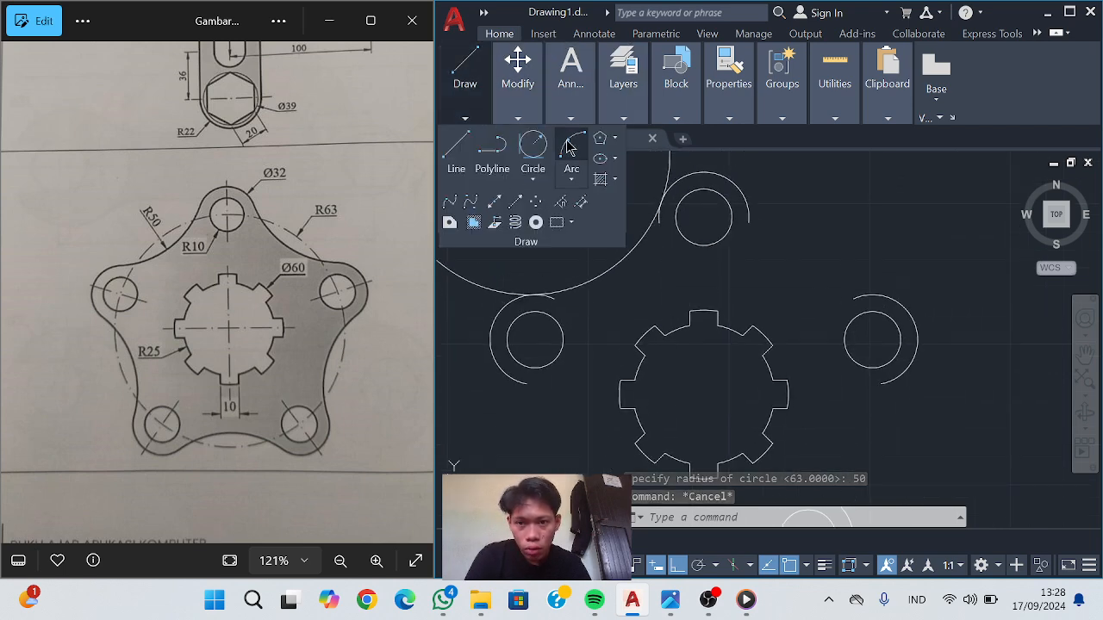
{"action": "mouse_move", "coordinate": [521, 91]}
{"action": "left_click", "coordinate": [638, 140]}
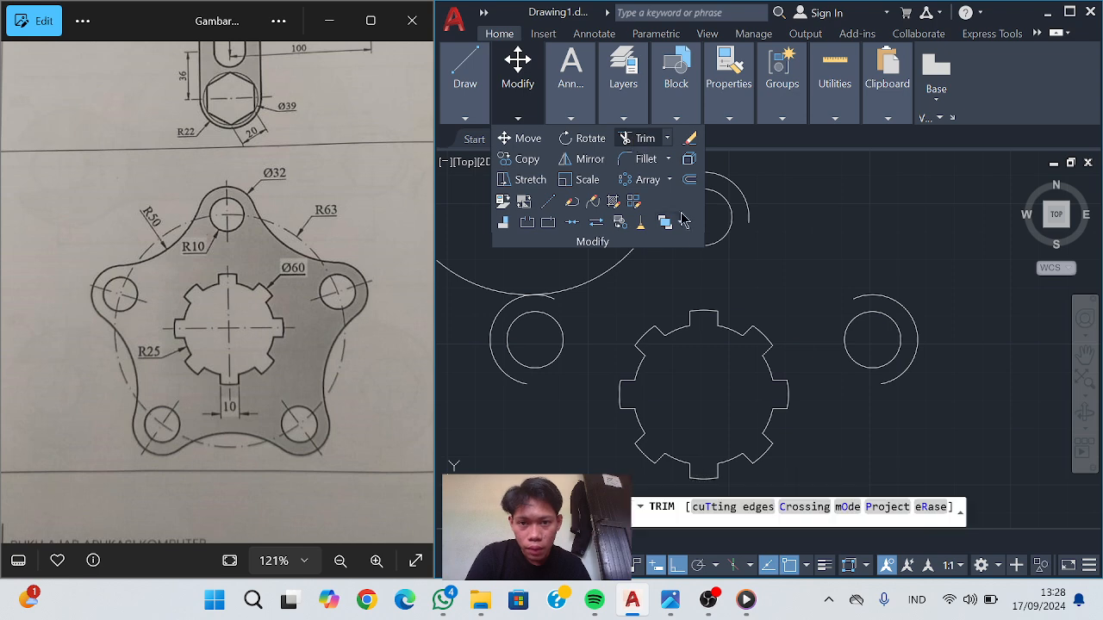
{"action": "left_click", "coordinate": [554, 299]}
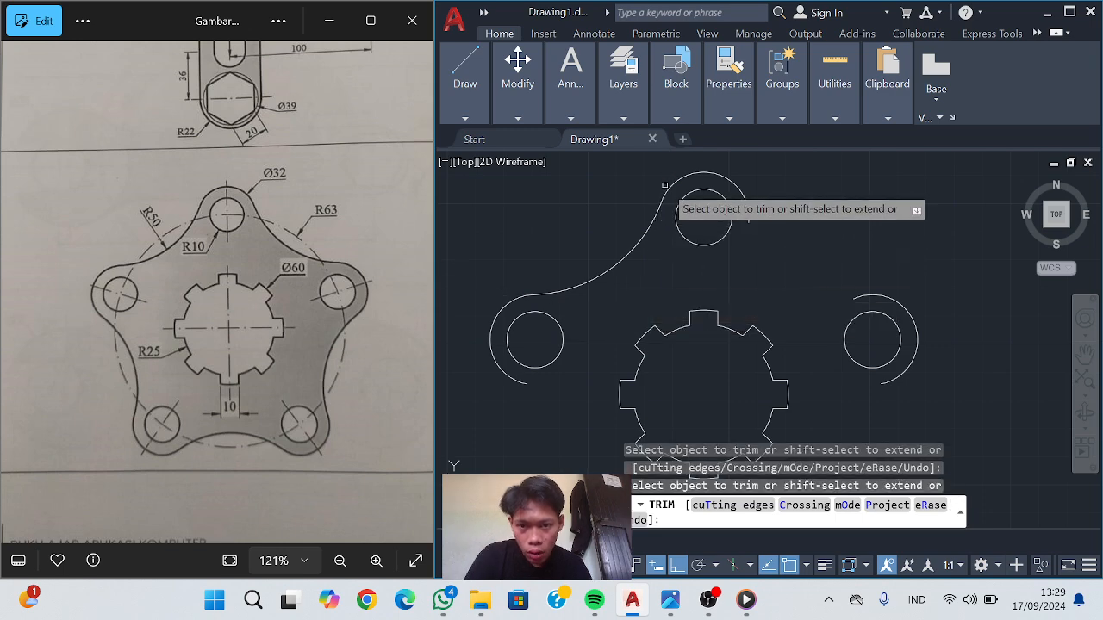
{"action": "key", "text": "Escape"}
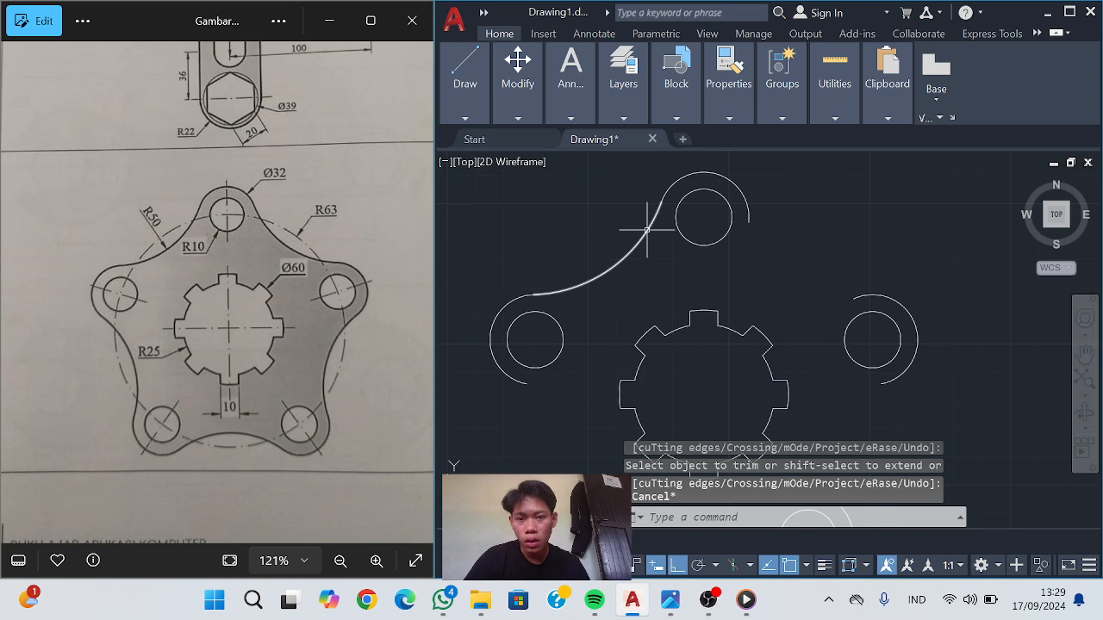
Polar-array the R50 connecting arc around the notched opening's centre with 5 items over 360 degrees
{"action": "left_click", "coordinate": [646, 230]}
{"action": "left_click", "coordinate": [518, 116]}
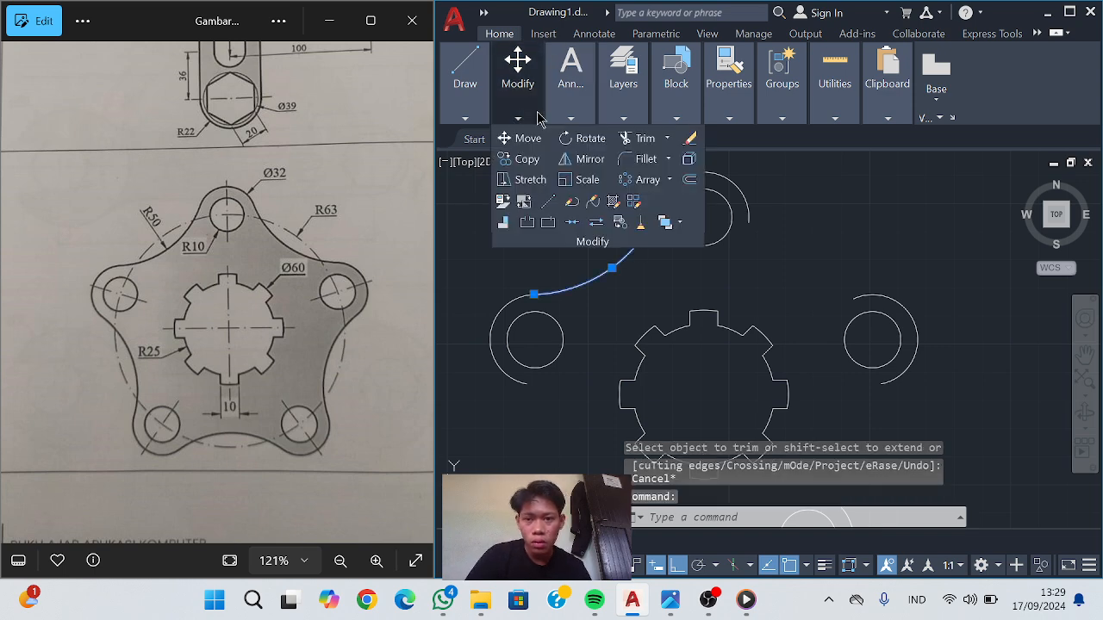
{"action": "left_click", "coordinate": [645, 181]}
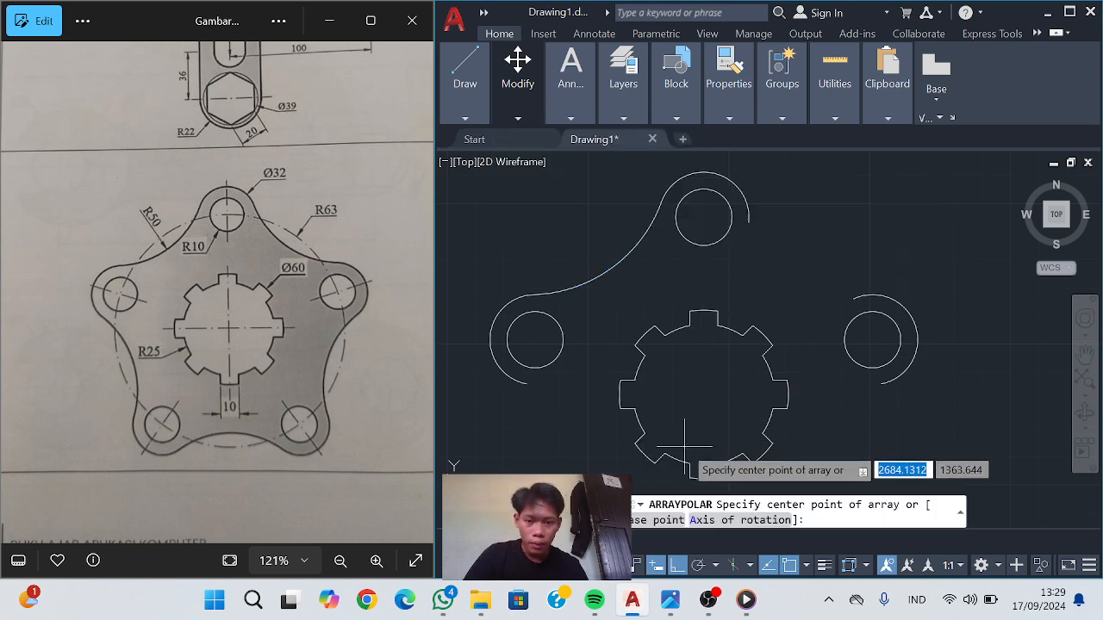
{"action": "left_click", "coordinate": [703, 394]}
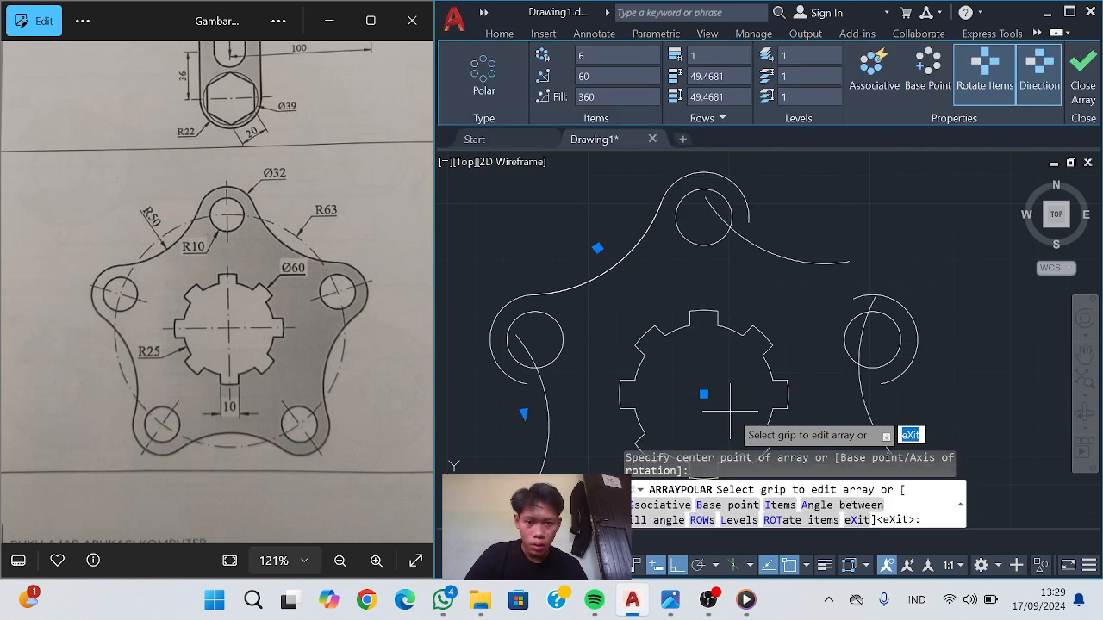
{"action": "scroll", "coordinate": [646, 175], "scroll_direction": "down", "scroll_amount": 2}
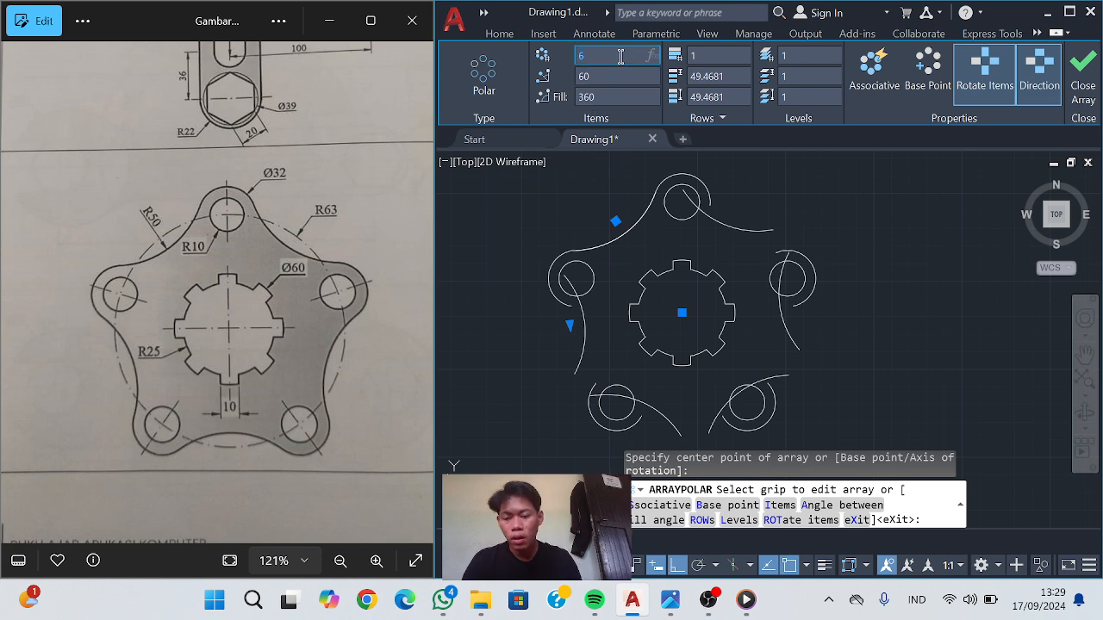
{"action": "key", "text": "Return"}
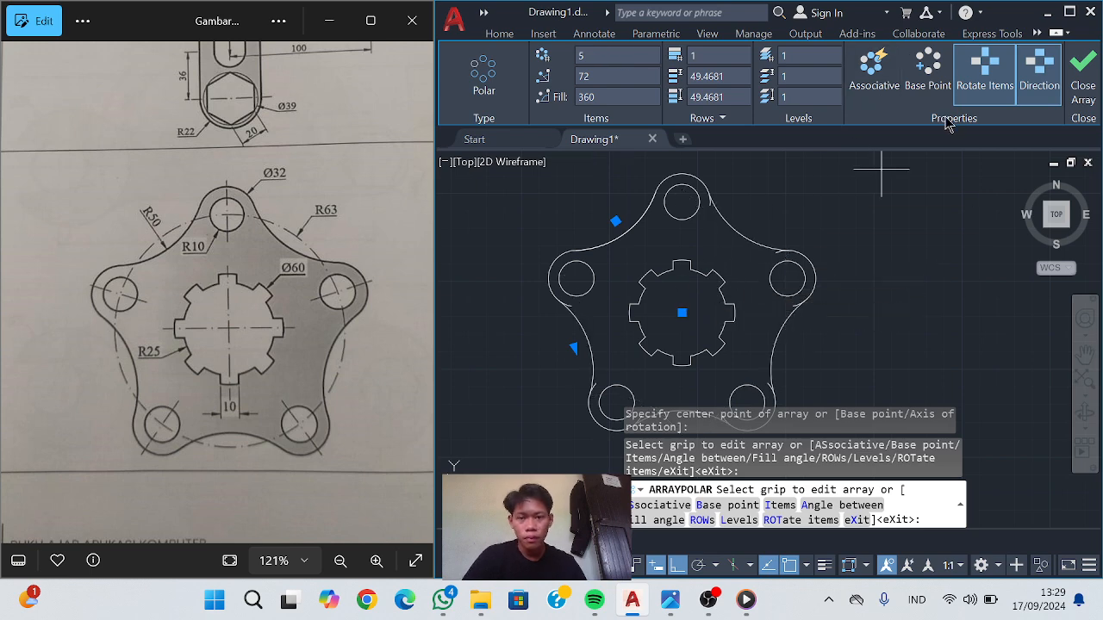
{"action": "left_click", "coordinate": [1083, 71]}
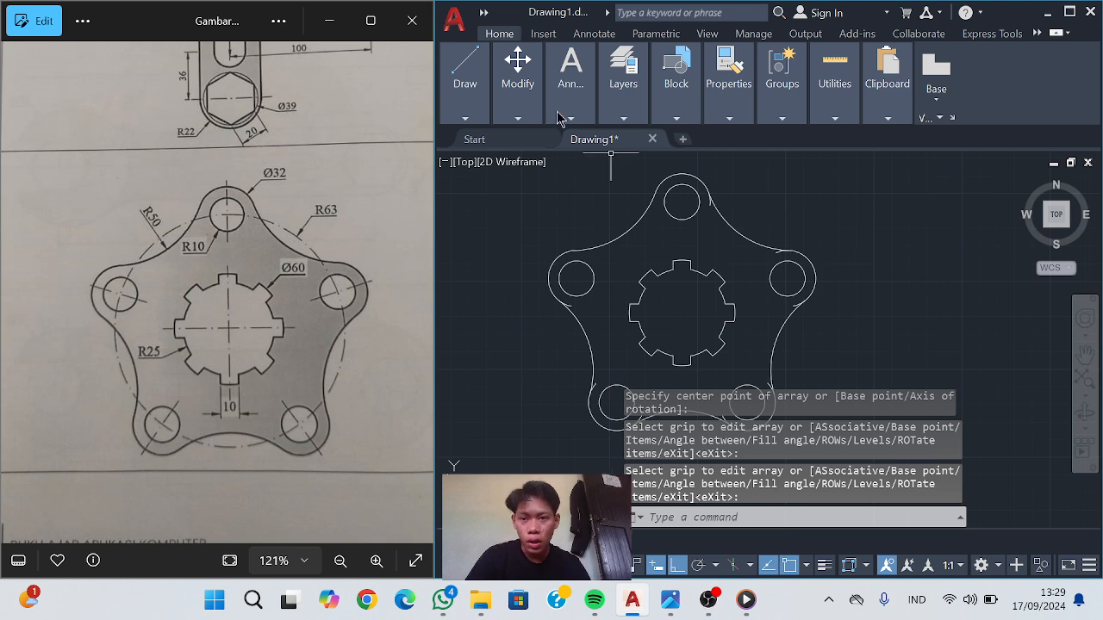
Trim the Ø32 lobe arc ends that extend past the R50 connecting arcs around the five-lobed plate's outline
{"action": "left_click", "coordinate": [517, 118]}
{"action": "left_click", "coordinate": [642, 138]}
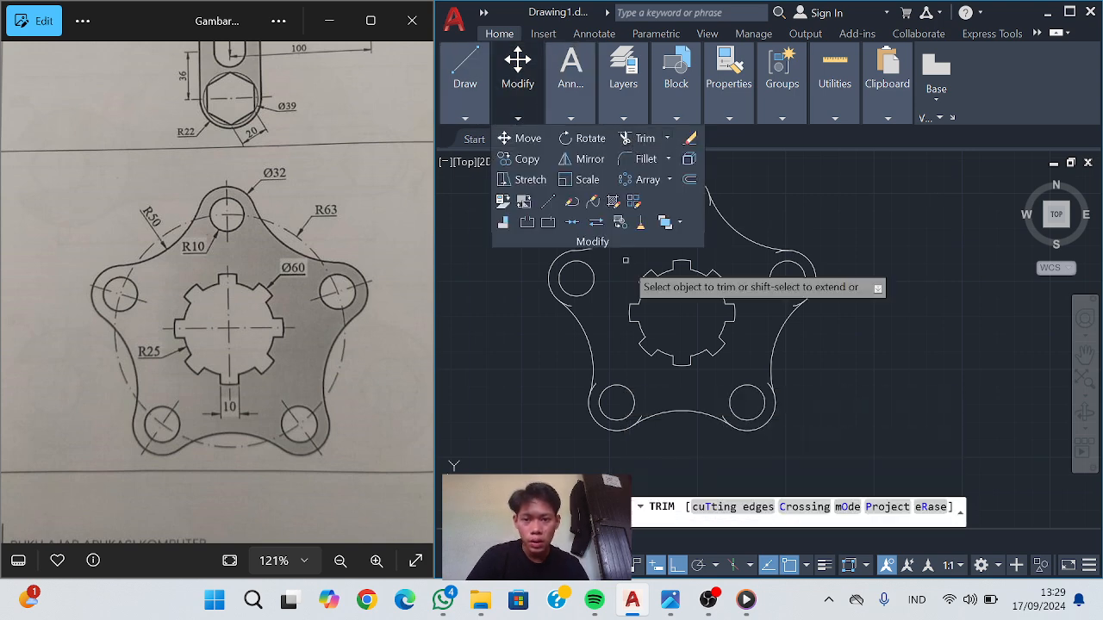
{"action": "scroll", "coordinate": [625, 260], "scroll_direction": "up", "scroll_amount": 4}
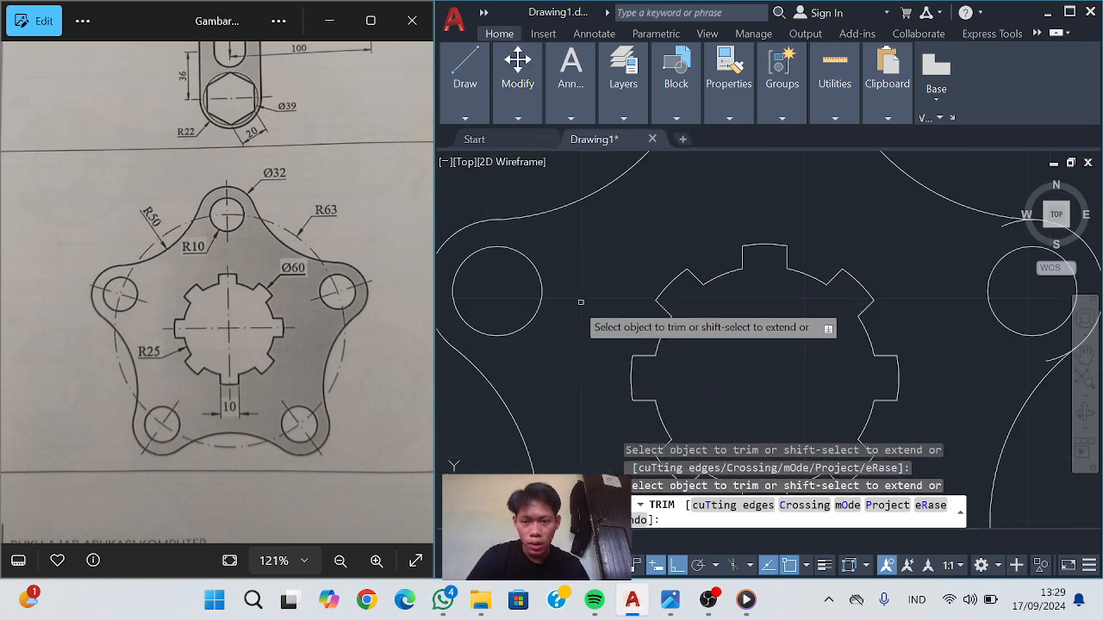
{"action": "scroll", "coordinate": [603, 303], "scroll_direction": "down", "scroll_amount": 5}
{"action": "scroll", "coordinate": [678, 290], "scroll_direction": "up", "scroll_amount": 5}
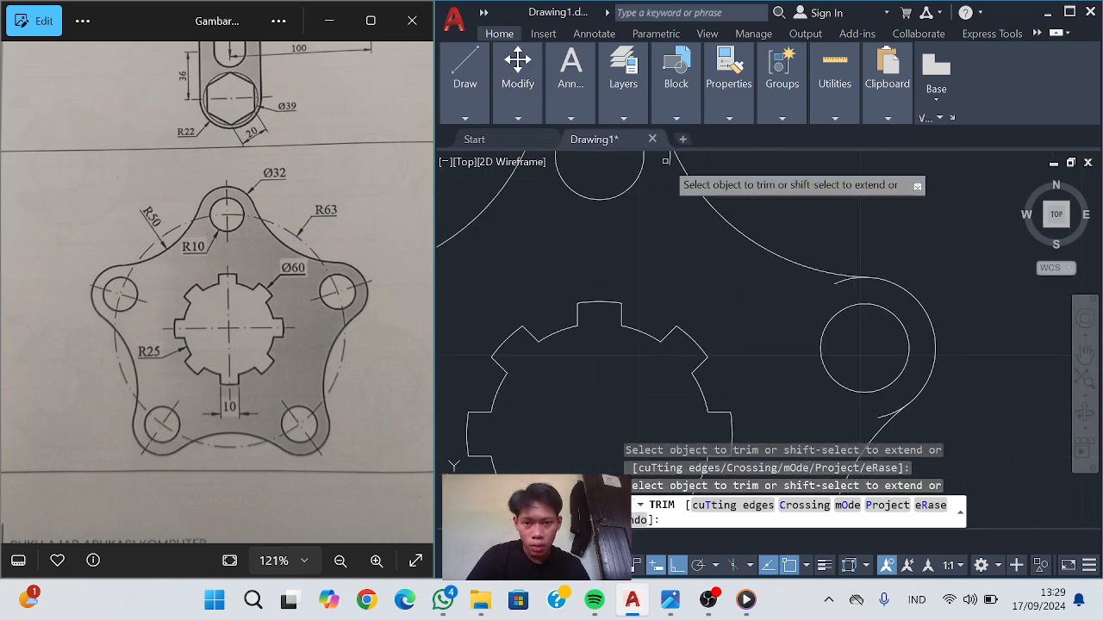
{"action": "left_click", "coordinate": [849, 277]}
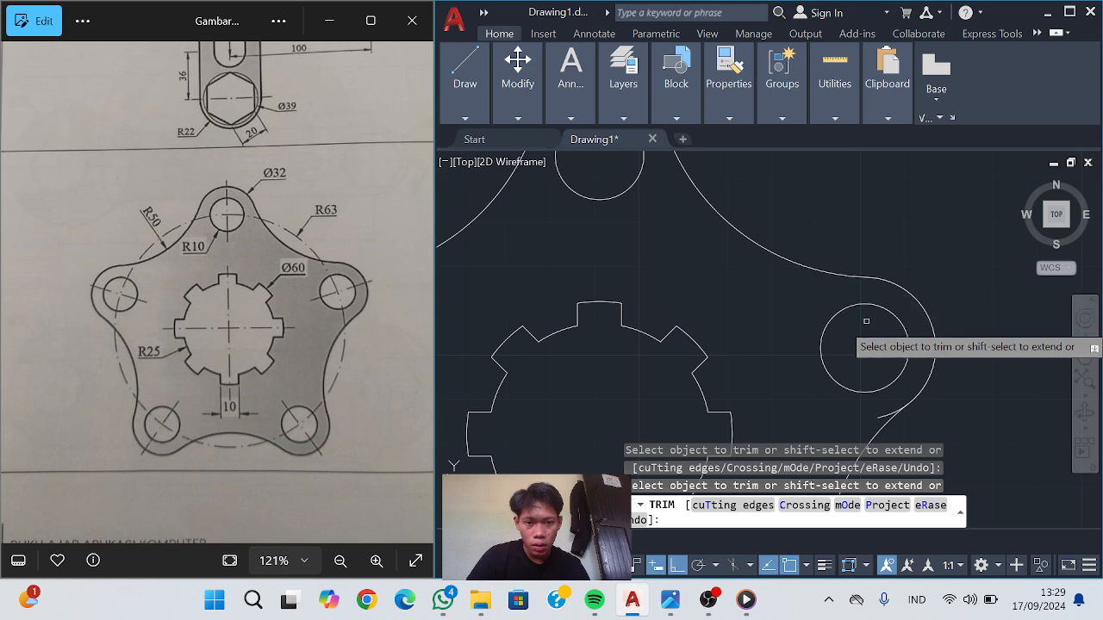
{"action": "scroll", "coordinate": [806, 386], "scroll_direction": "down", "scroll_amount": 5}
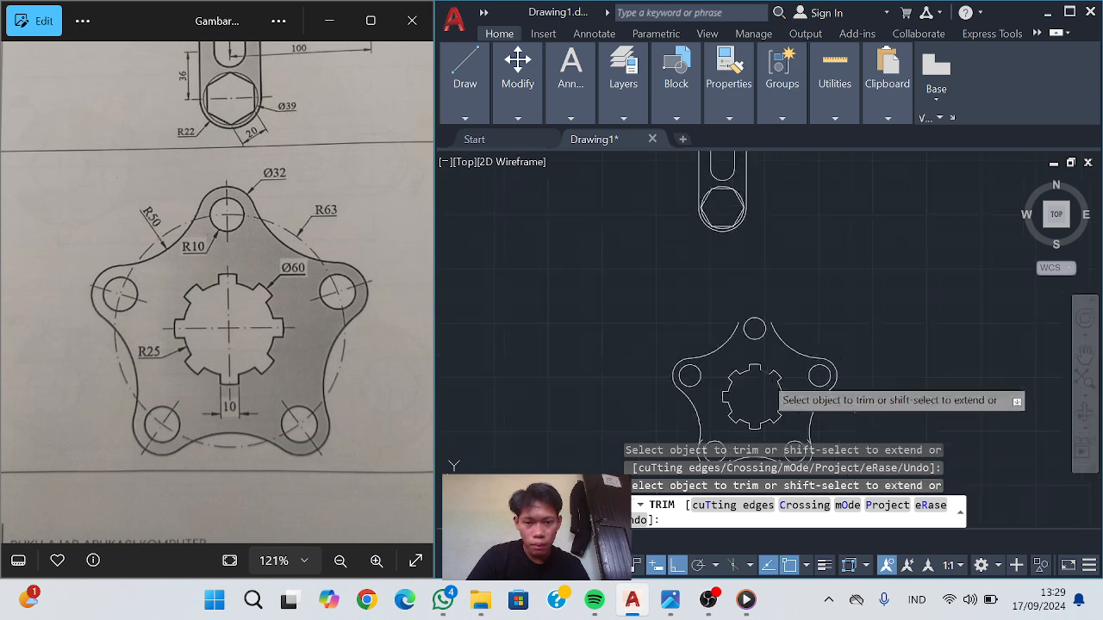
{"action": "mouse_move", "coordinate": [763, 375]}
{"action": "middle_mouse_down"}
{"action": "mouse_move", "coordinate": [765, 320]}
{"action": "mouse_move", "coordinate": [781, 319]}
{"action": "middle_mouse_up"}
{"action": "scroll", "coordinate": [780, 321], "scroll_direction": "up", "scroll_amount": 2}
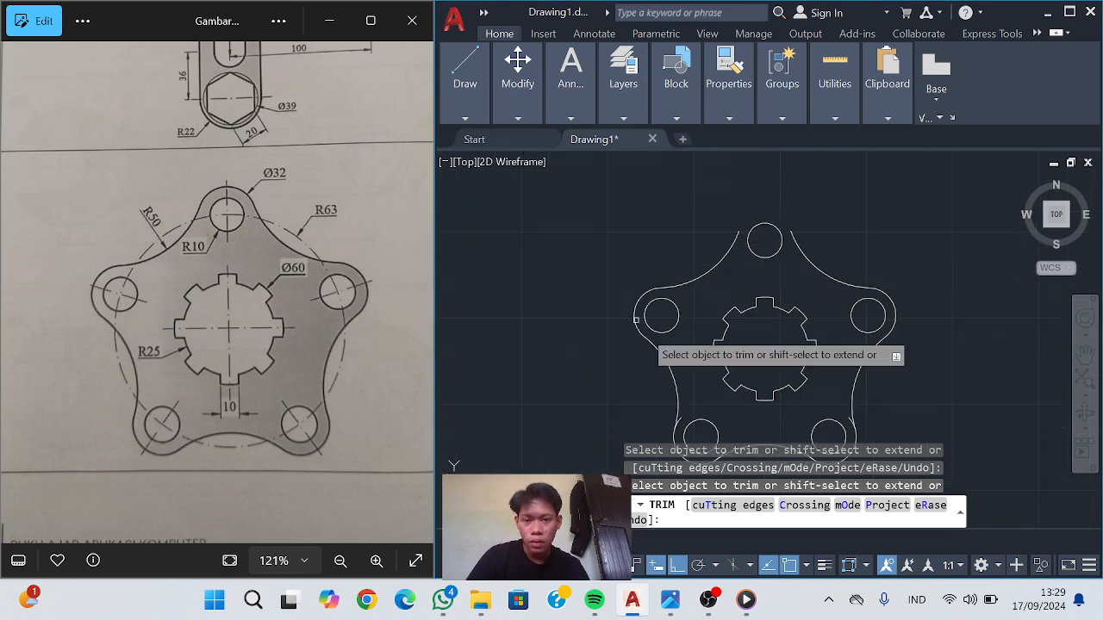
{"action": "middle_click_drag", "start_coordinate": [716, 388], "coordinate": [732, 322]}
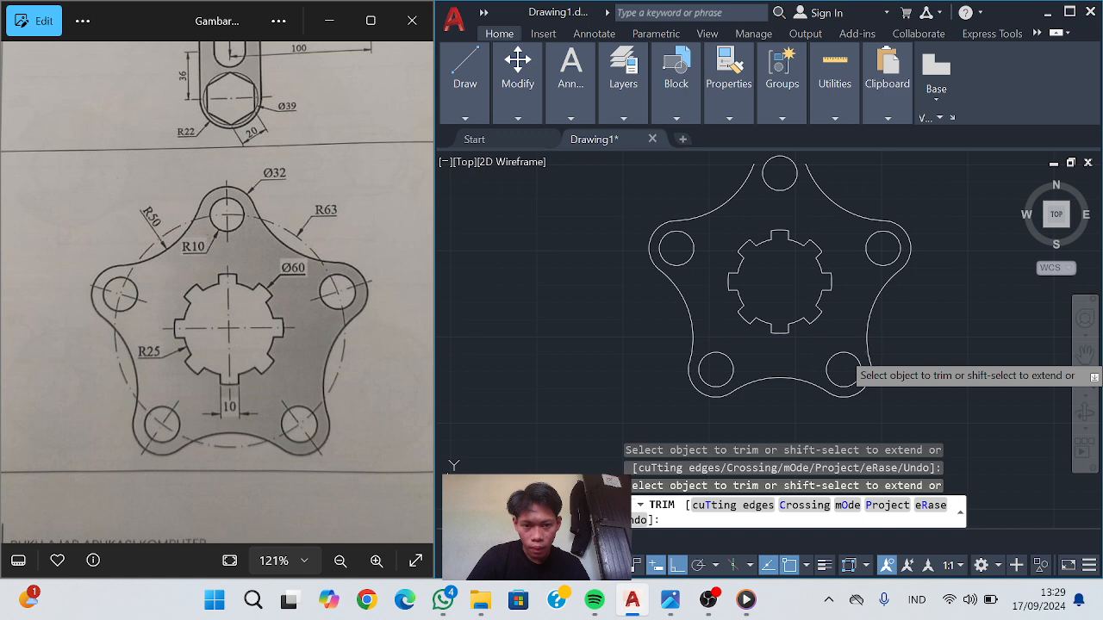
{"action": "mouse_move", "coordinate": [487, 113]}
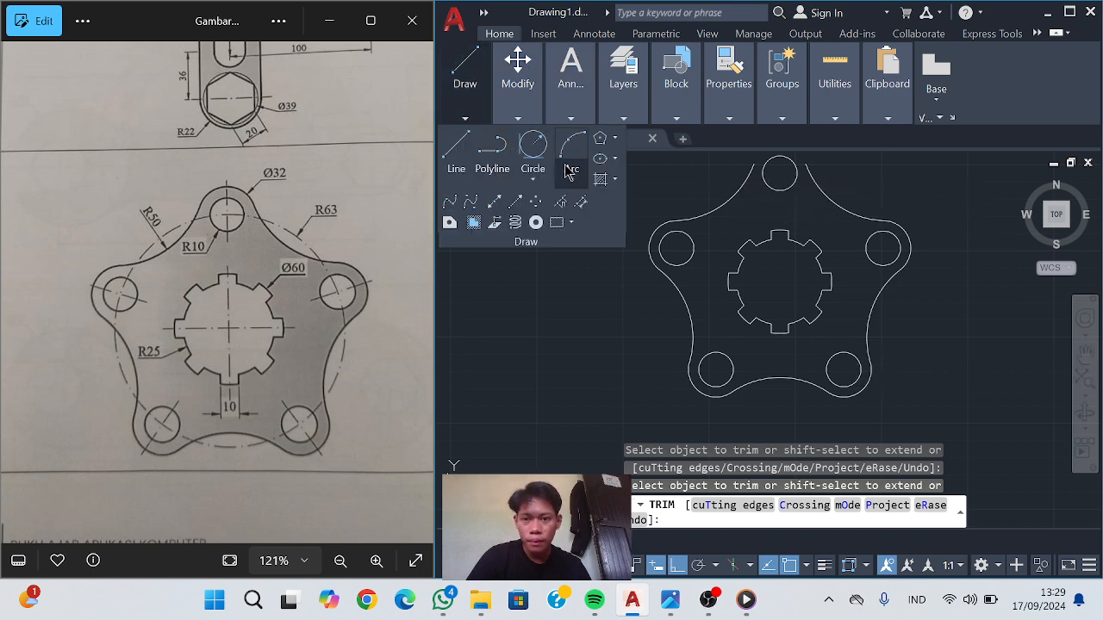
{"action": "left_click", "coordinate": [537, 179]}
{"action": "left_click", "coordinate": [587, 213]}
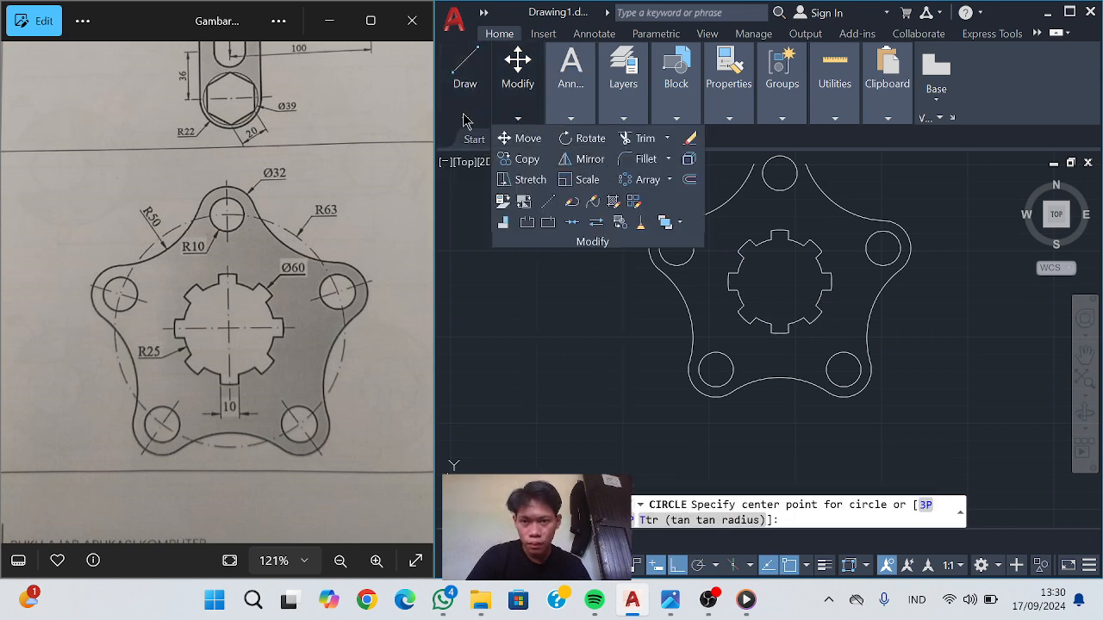
Draw a circle of diameter 32 centred on the plate's top hole to restore the missing top lobe
{"action": "mouse_move", "coordinate": [465, 86]}
{"action": "left_click", "coordinate": [532, 179]}
{"action": "left_click", "coordinate": [569, 242]}
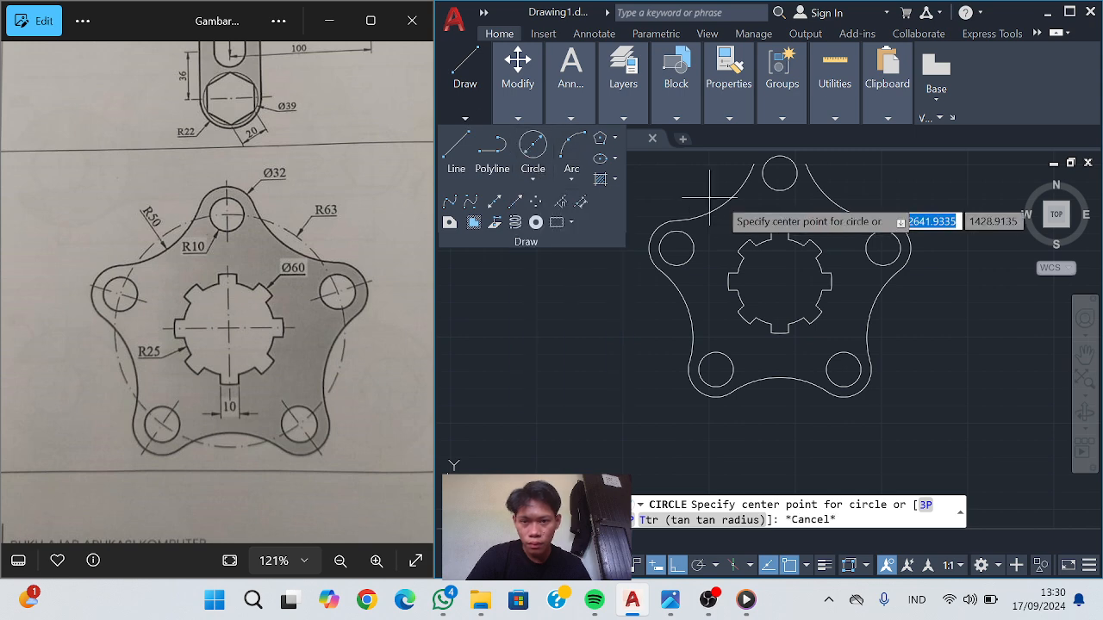
{"action": "left_click", "coordinate": [778, 173]}
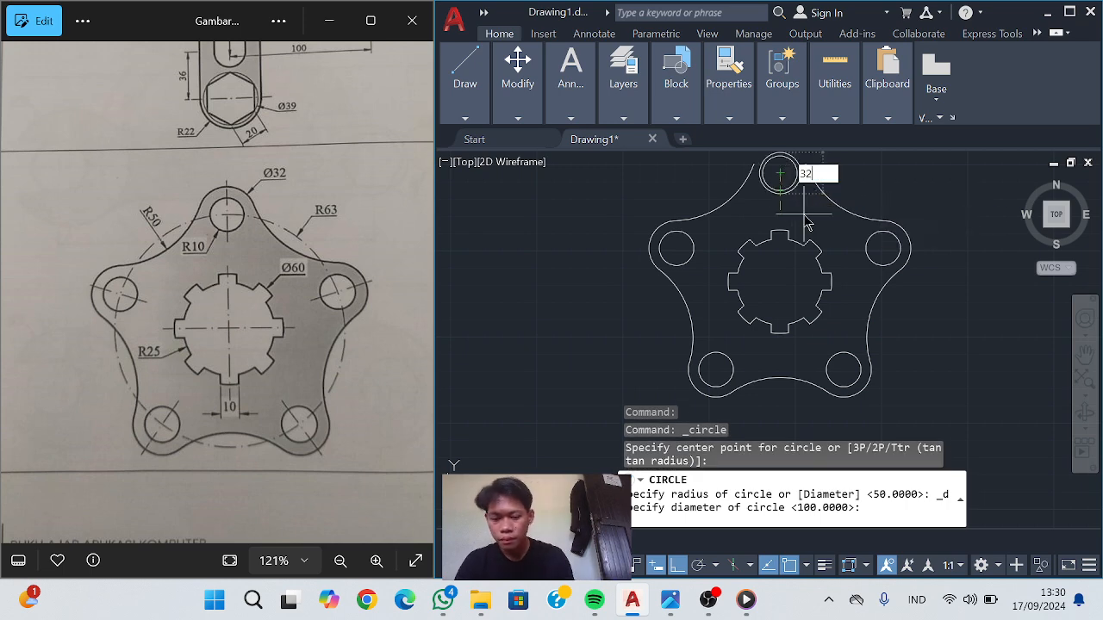
{"action": "type", "text": "32"}
{"action": "key", "text": "Return"}
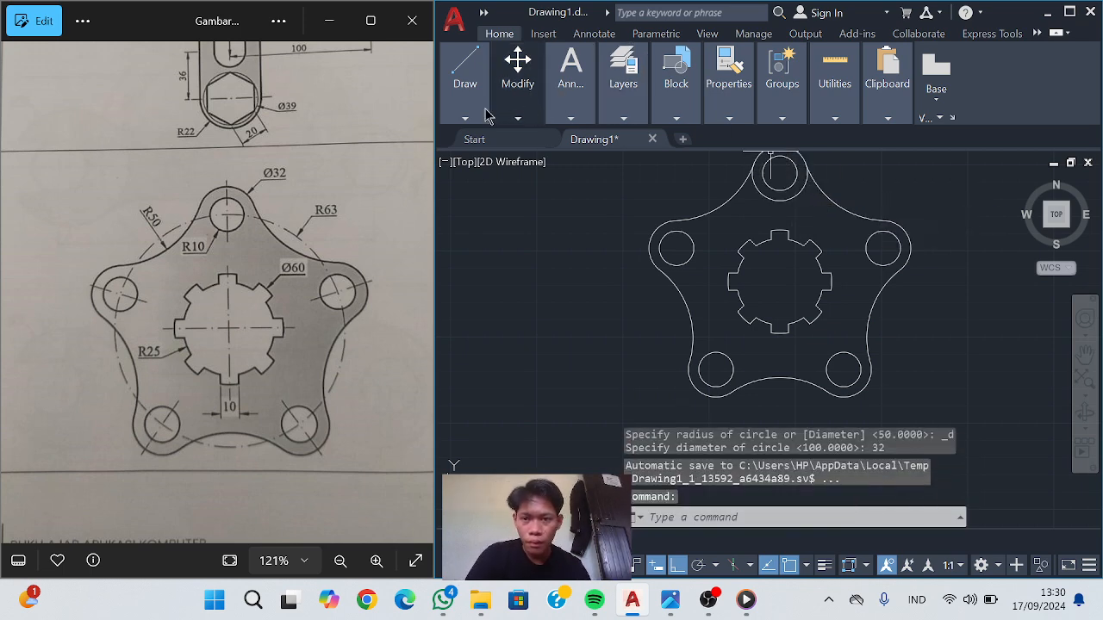
Trim the lower part of the top Ø32 circle between the two R50 connecting arcs, leaving only the outer lobe
{"action": "mouse_move", "coordinate": [518, 95]}
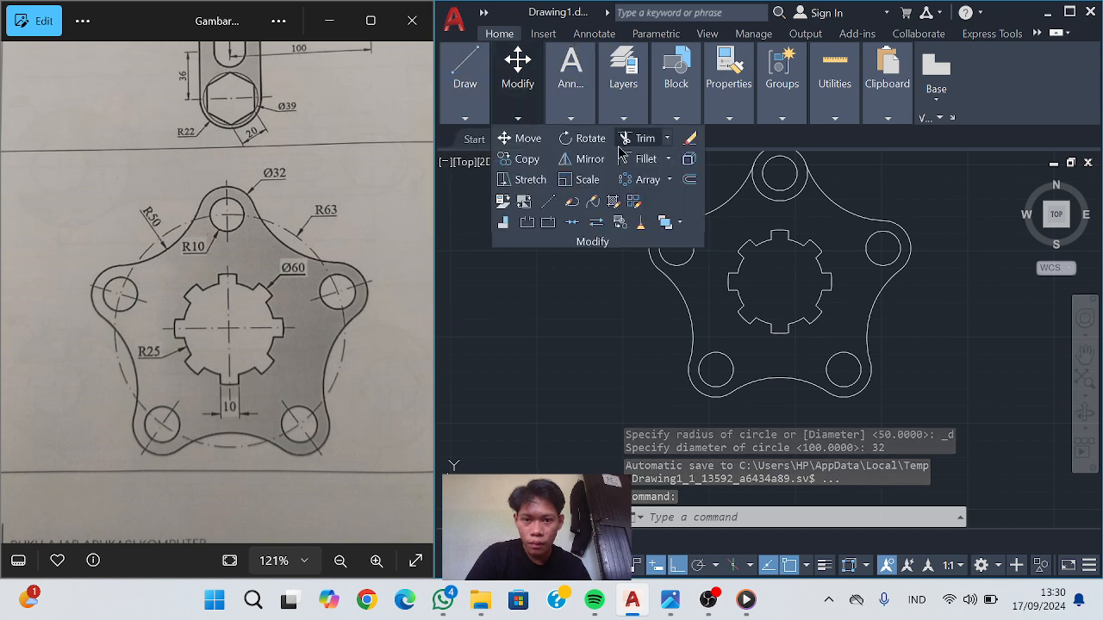
{"action": "left_click", "coordinate": [638, 140]}
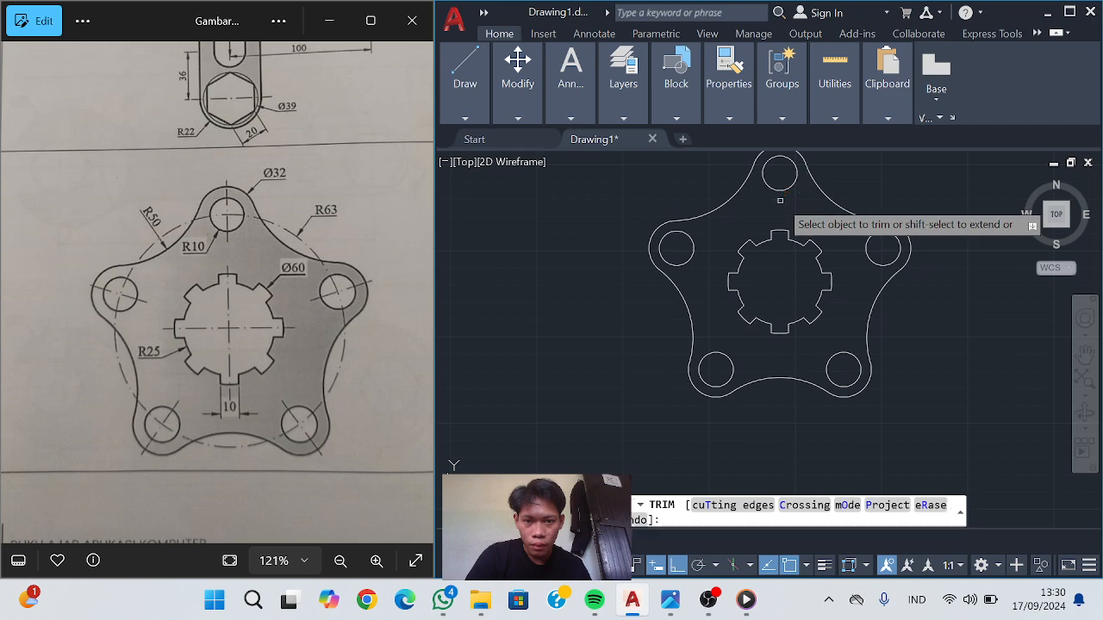
{"action": "scroll", "coordinate": [781, 199], "scroll_direction": "down", "scroll_amount": 2}
{"action": "key", "text": "Escape"}
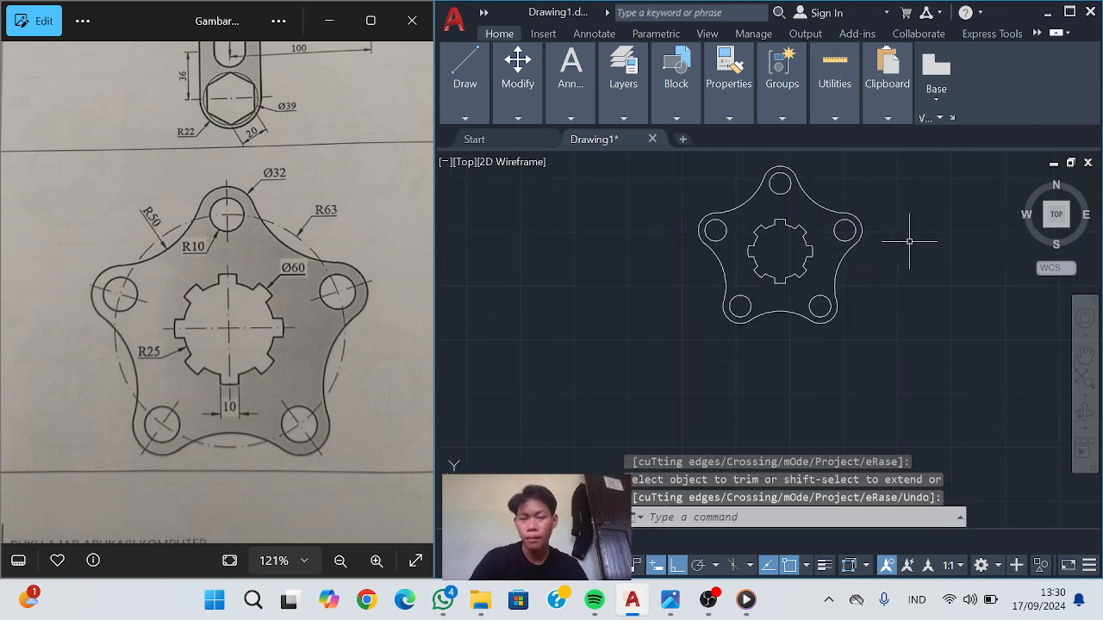
Move the whole five-lobed plate about 47 units horizontally to the left, beneath the cross-shaped wrench
{"action": "middle_click_drag", "start_coordinate": [728, 175], "coordinate": [713, 189]}
{"action": "scroll", "coordinate": [609, 243], "scroll_direction": "down", "scroll_amount": 2}
{"action": "middle_click_drag", "start_coordinate": [609, 242], "coordinate": [531, 291]}
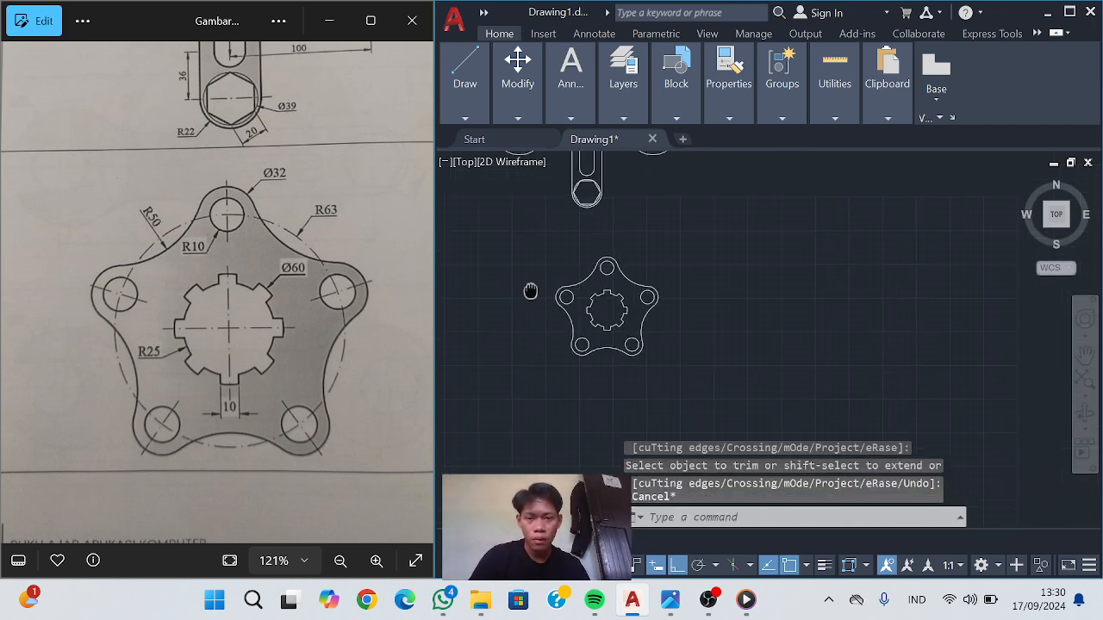
{"action": "left_click", "coordinate": [522, 234]}
{"action": "left_click", "coordinate": [741, 373]}
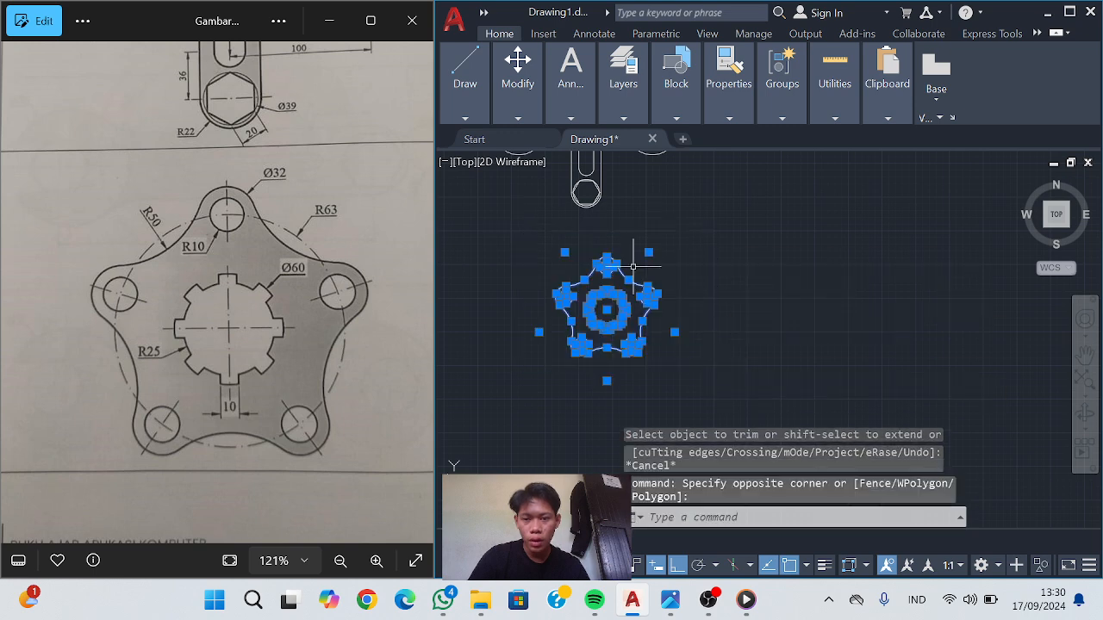
{"action": "left_click", "coordinate": [518, 118]}
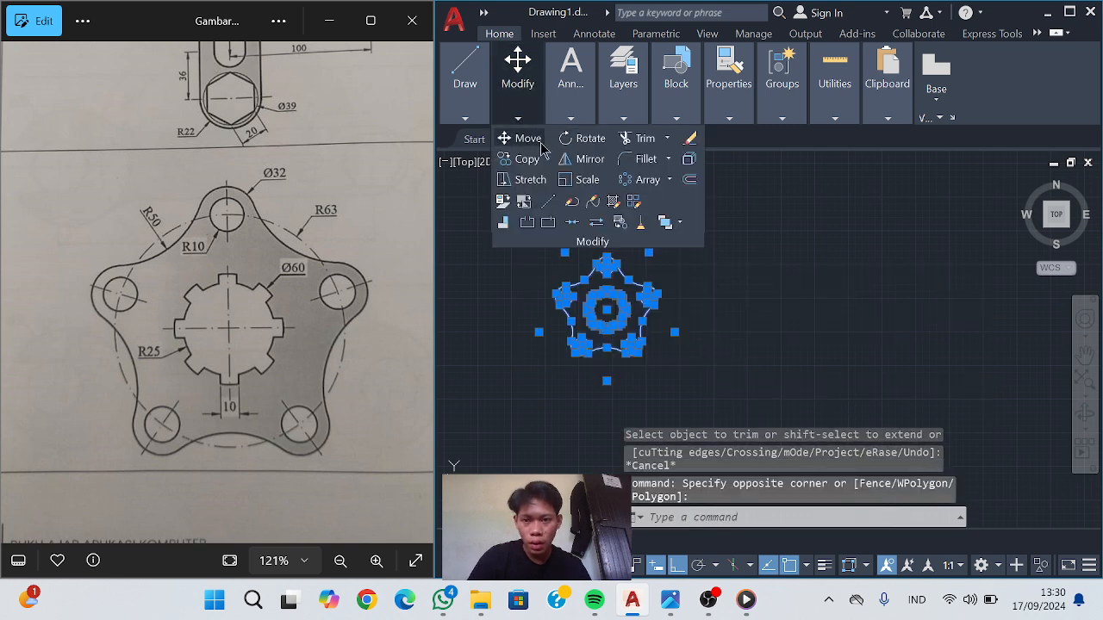
{"action": "left_click", "coordinate": [528, 138]}
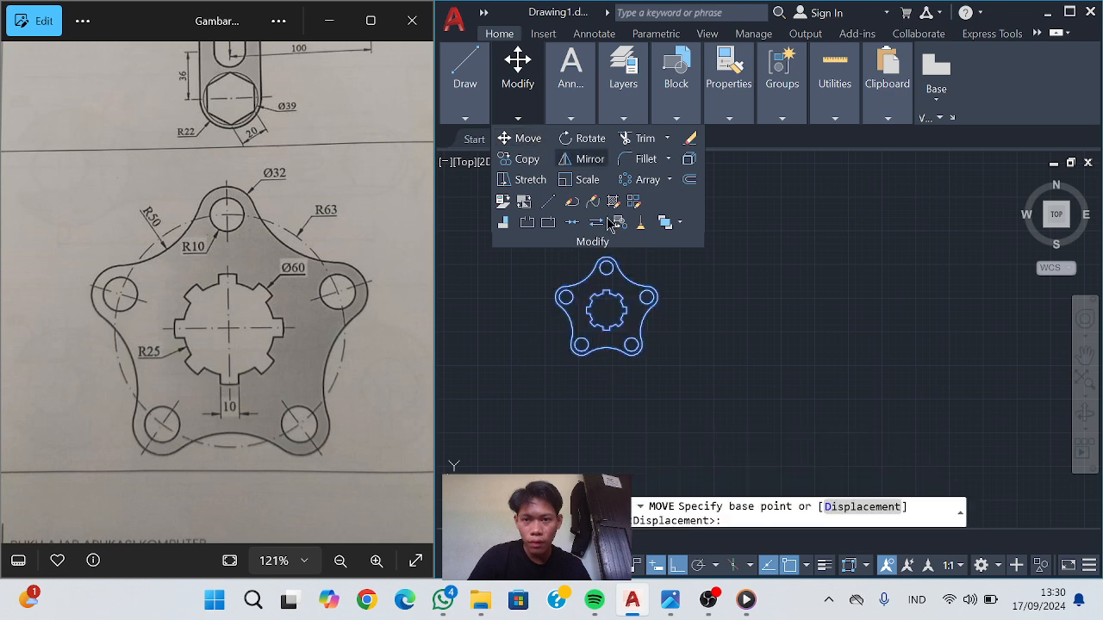
{"action": "left_click", "coordinate": [606, 265]}
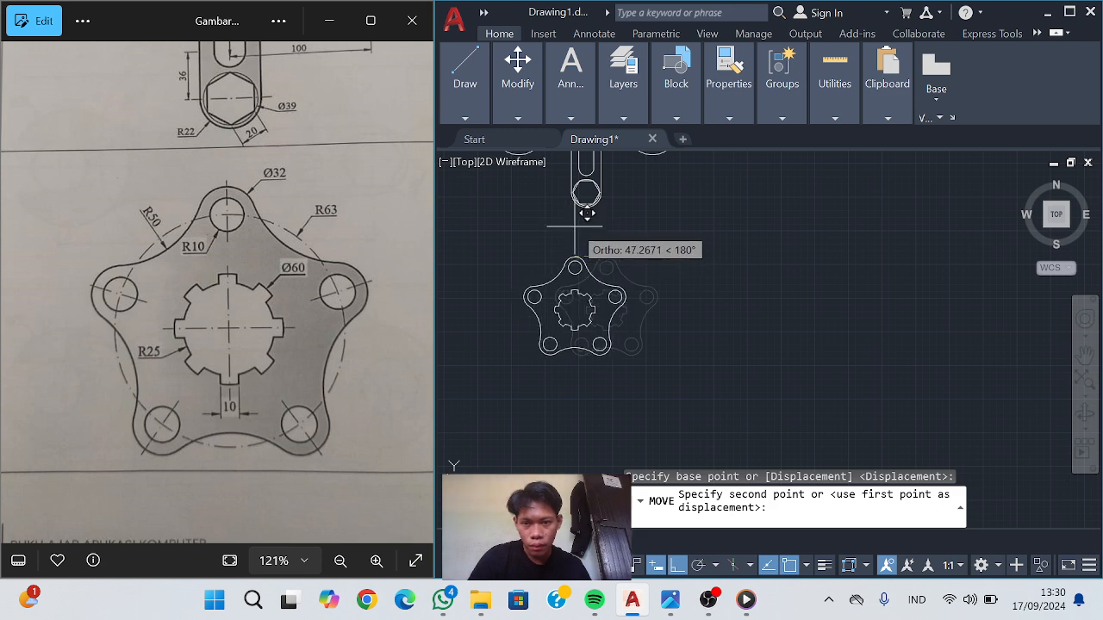
{"action": "left_click", "coordinate": [589, 211]}
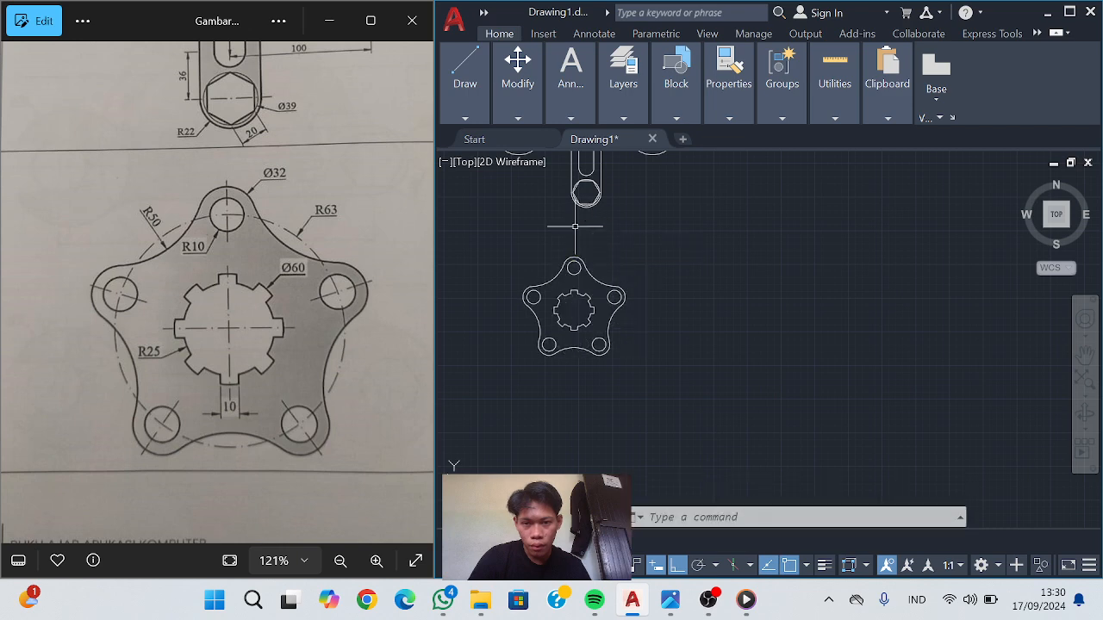
{"action": "scroll", "coordinate": [643, 276], "scroll_direction": "down", "scroll_amount": 4}
{"action": "mouse_move", "coordinate": [642, 277]}
{"action": "middle_mouse_down"}
{"action": "mouse_move", "coordinate": [748, 331]}
{"action": "mouse_move", "coordinate": [672, 374]}
{"action": "mouse_move", "coordinate": [702, 370]}
{"action": "middle_mouse_up"}
{"action": "scroll", "coordinate": [749, 329], "scroll_direction": "up", "scroll_amount": 4}
{"action": "scroll", "coordinate": [245, 338], "scroll_direction": "down", "scroll_amount": 3}
{"action": "scroll", "coordinate": [246, 336], "scroll_direction": "down", "scroll_amount": 2}
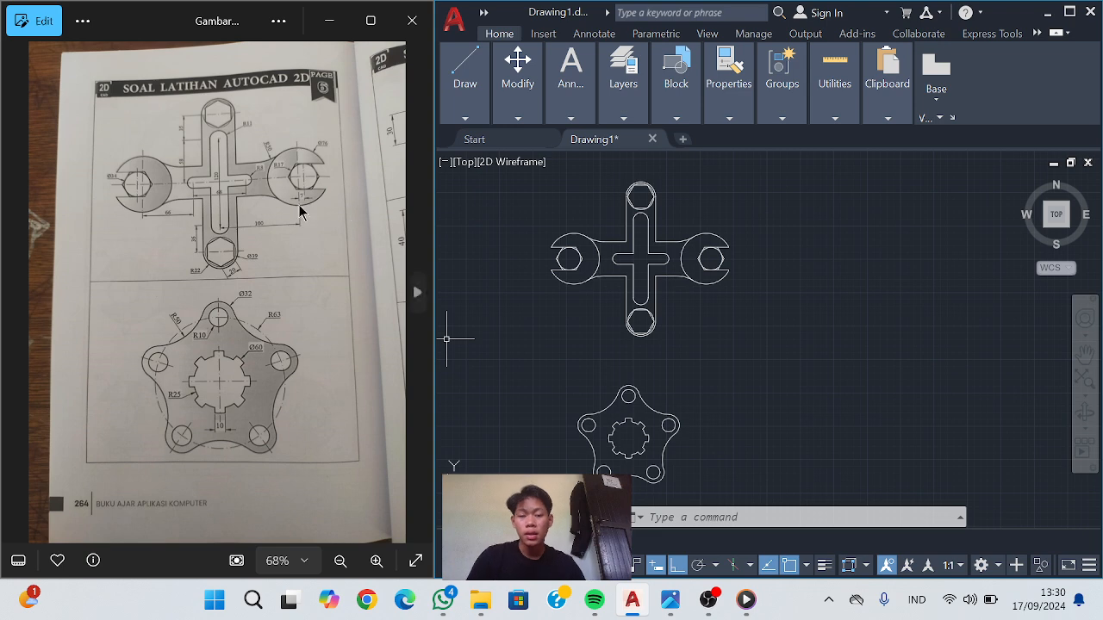
{"action": "left_click", "coordinate": [715, 603]}
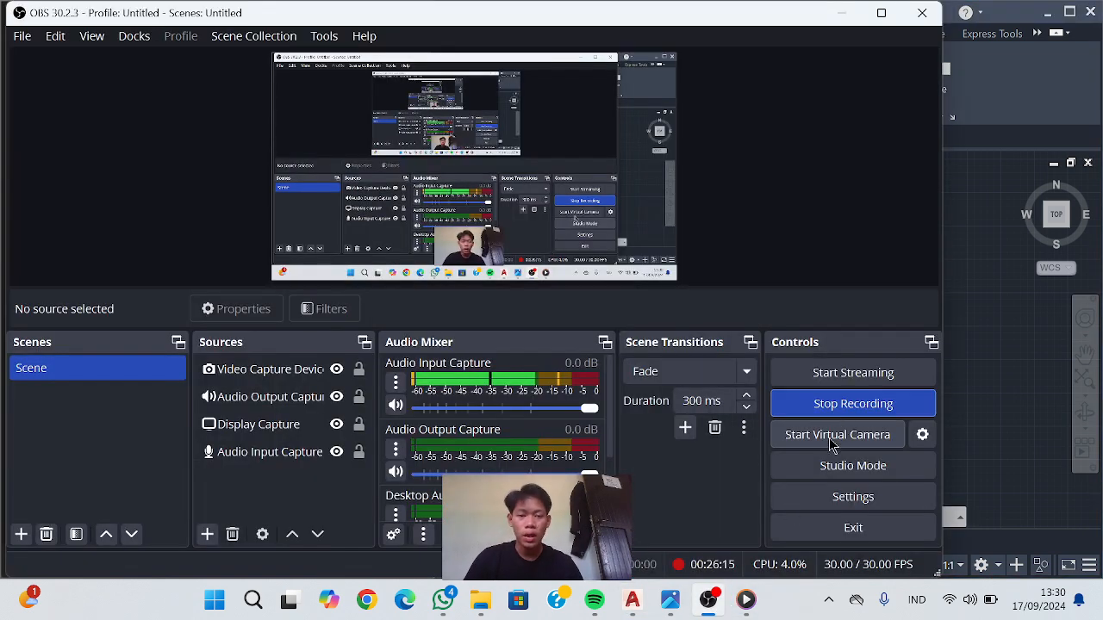